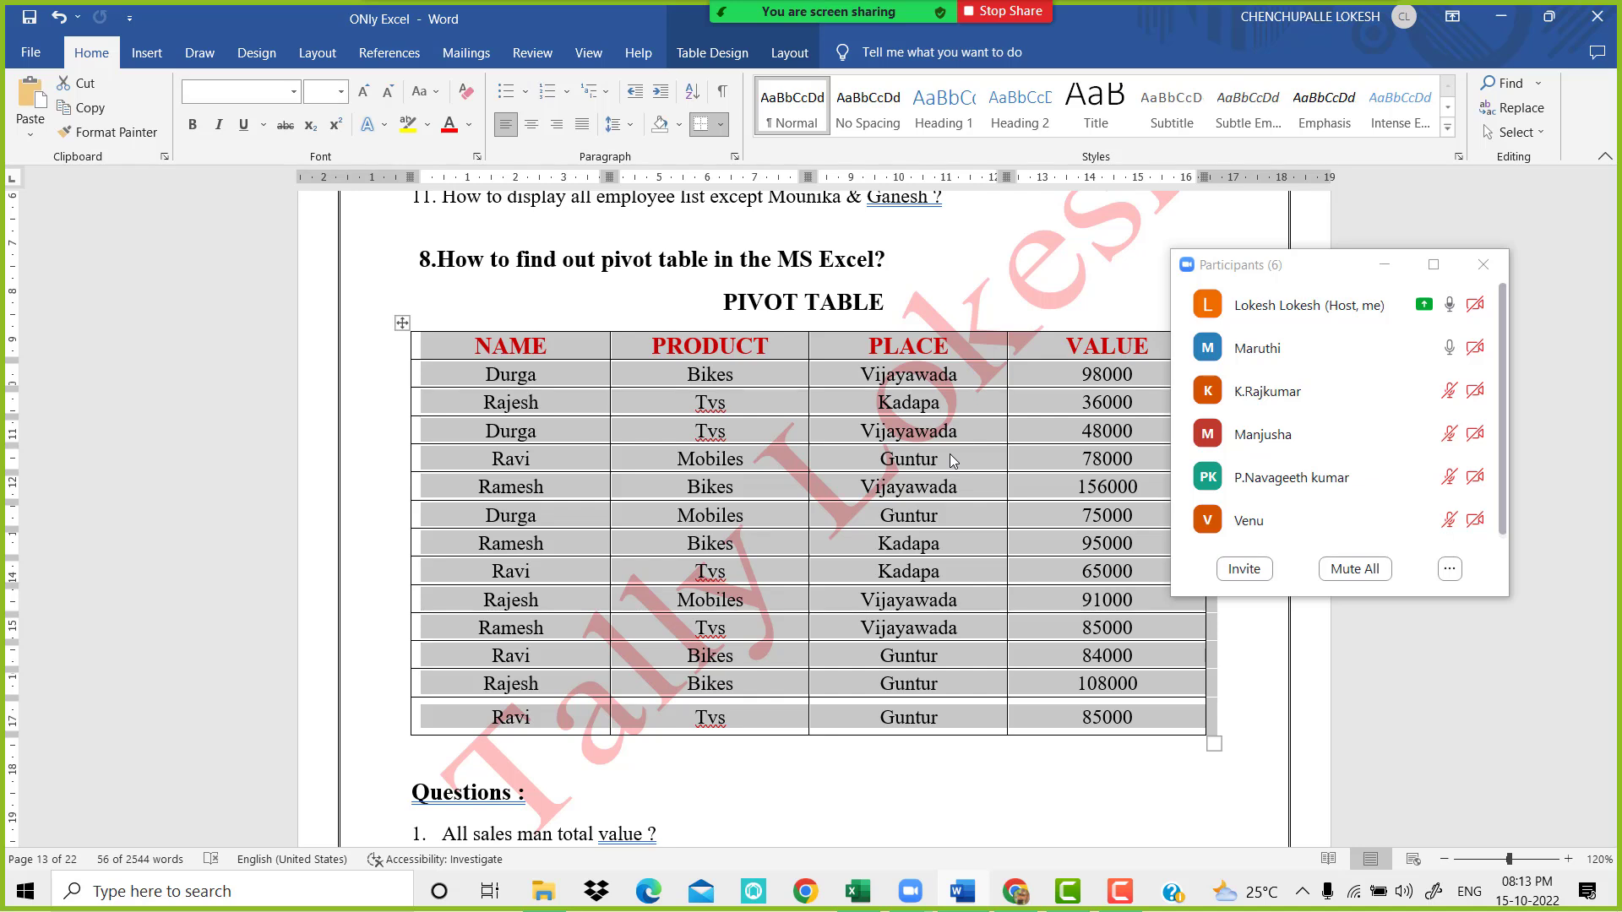
# Highlight the names Durga, Rajesh, Ravi and Ramesh in the Word sales table
pyautogui.click(564, 398)
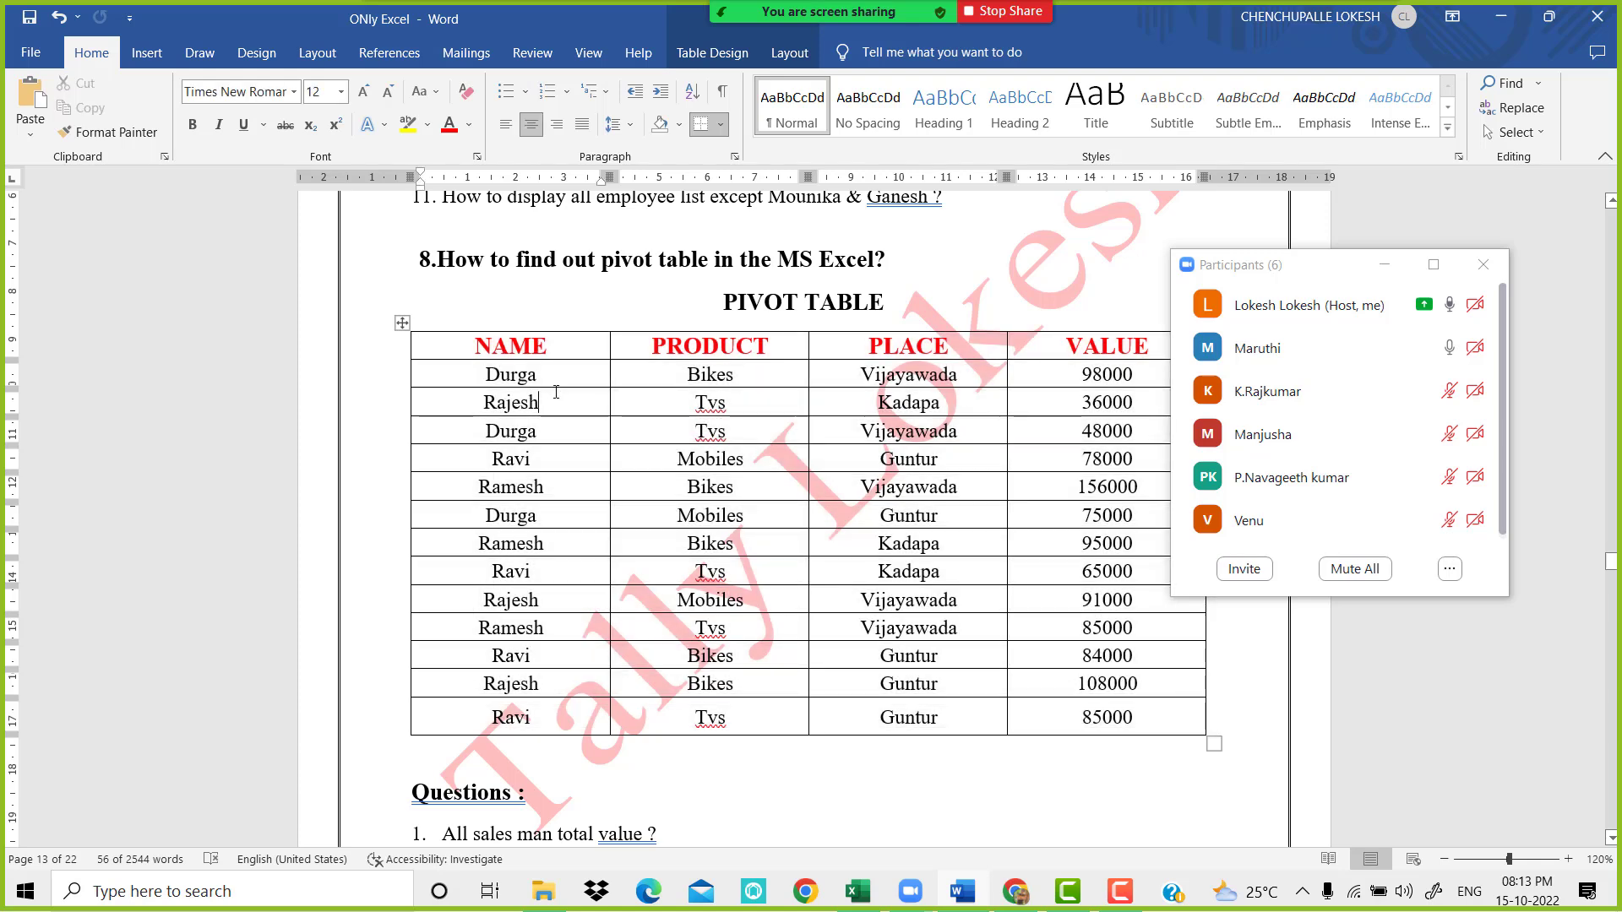
pyautogui.doubleClick(534, 375)
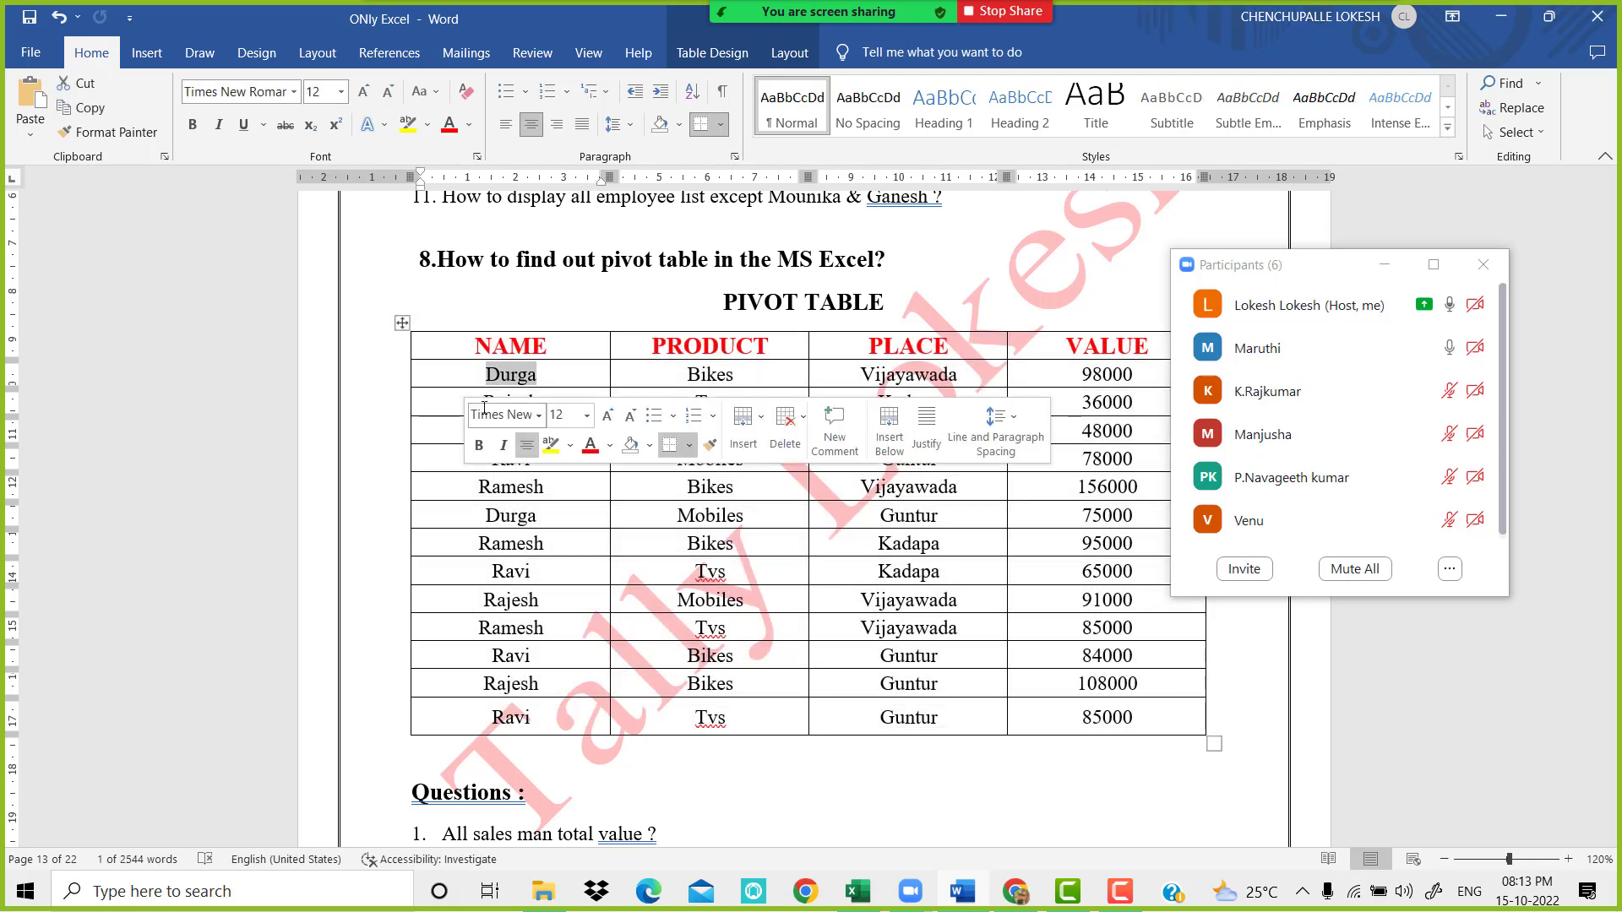
pyautogui.moveTo(539, 403); pyautogui.dragTo(483, 405)
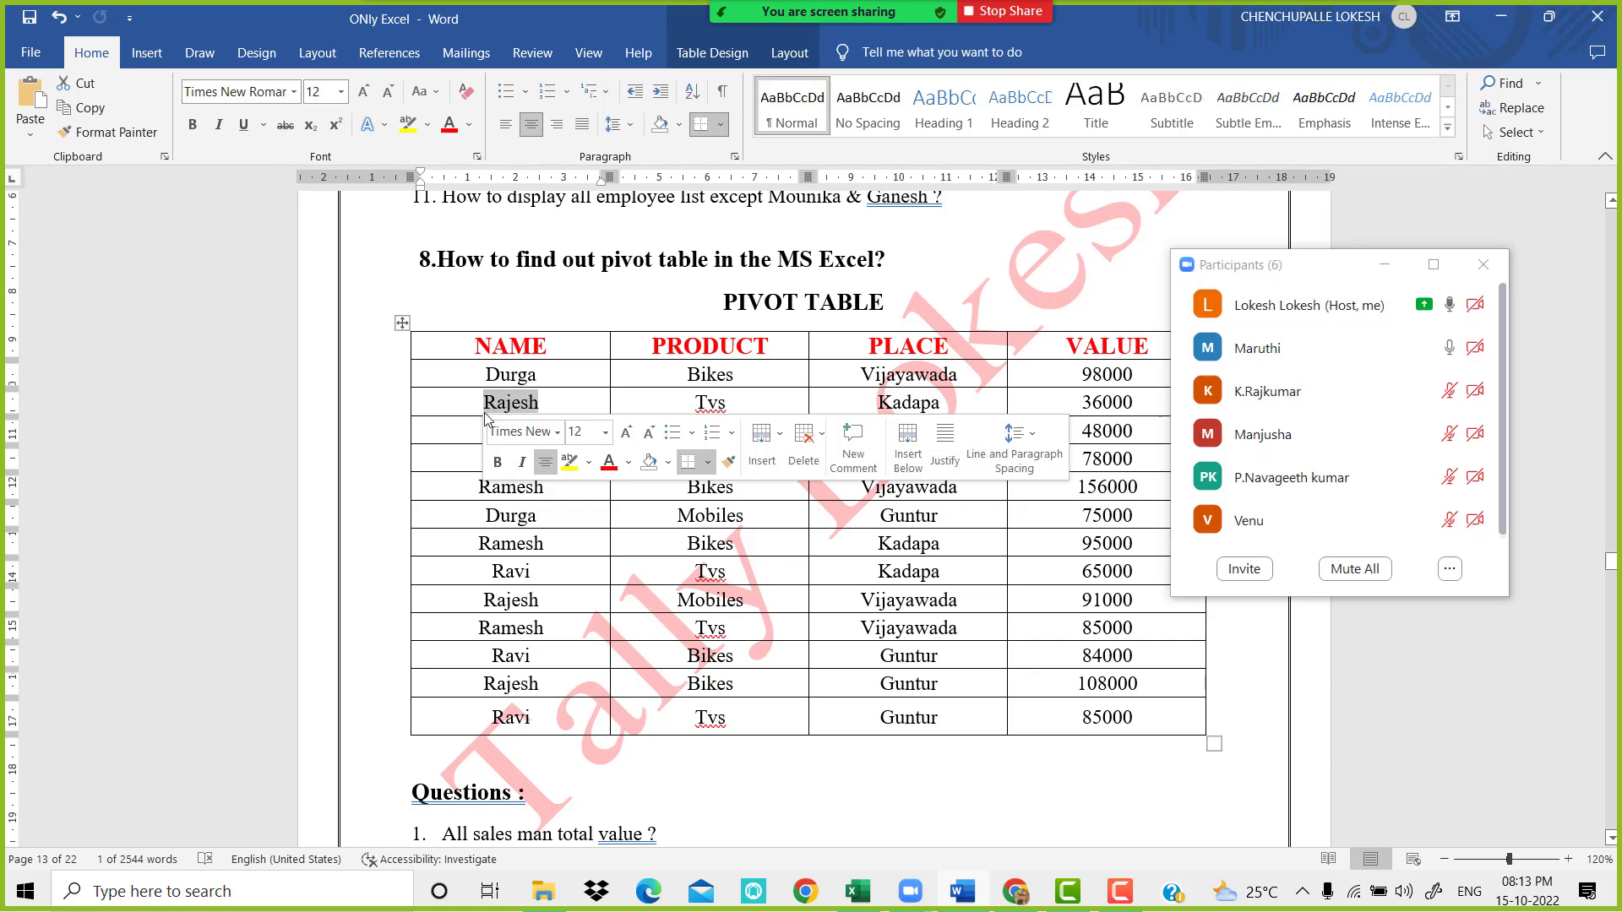
pyautogui.click(539, 459)
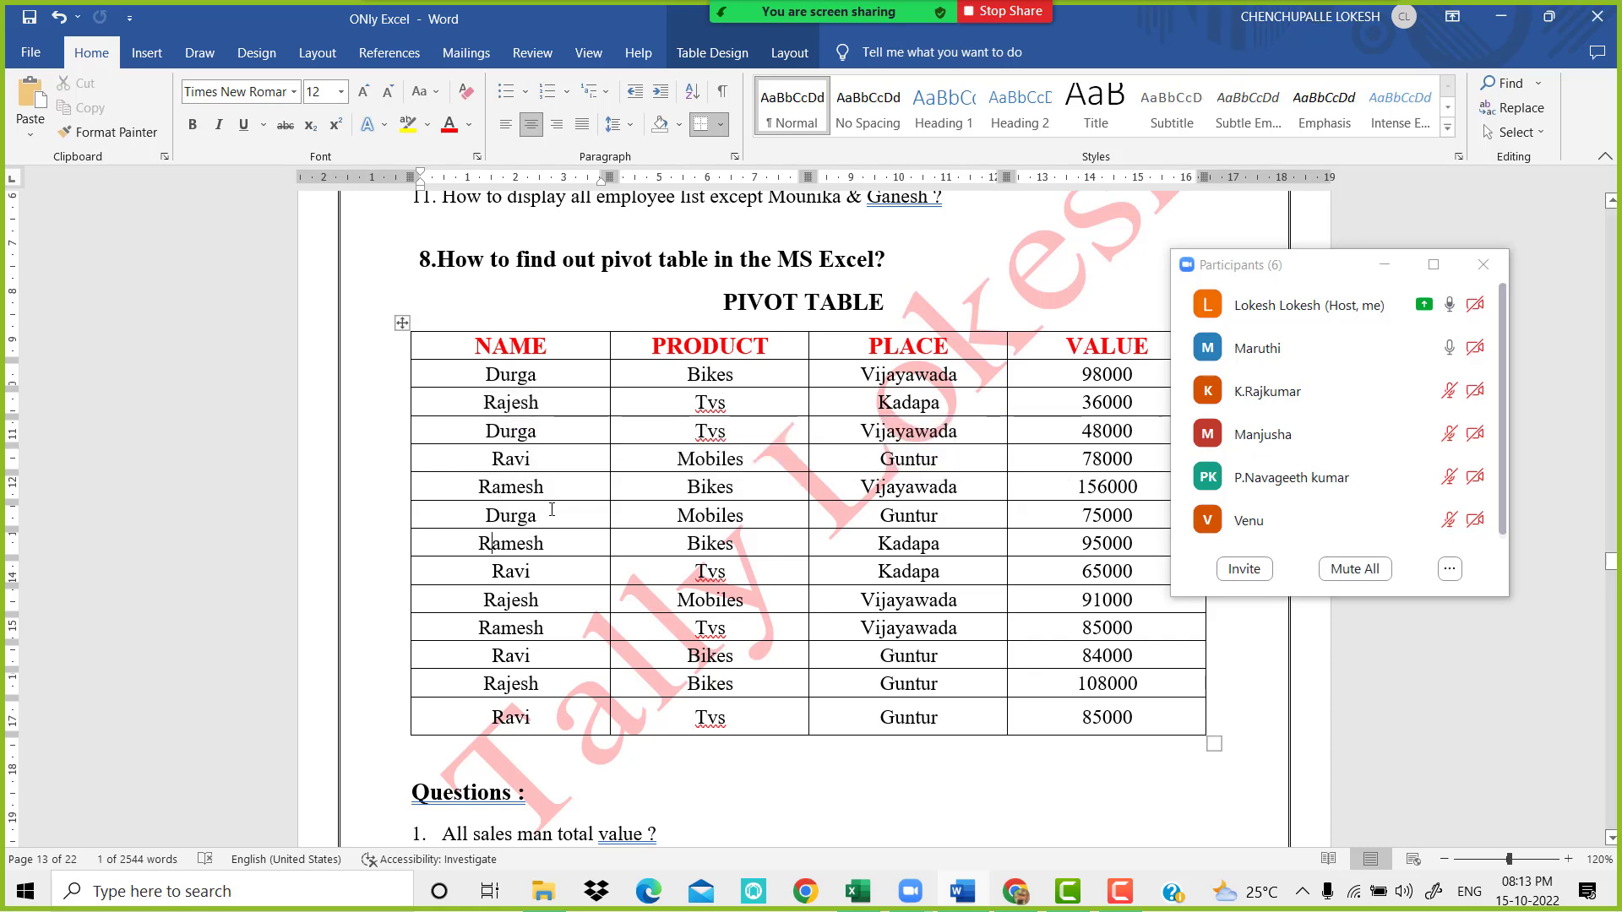
pyautogui.doubleClick(538, 459)
pyautogui.moveTo(545, 487); pyautogui.dragTo(479, 488)
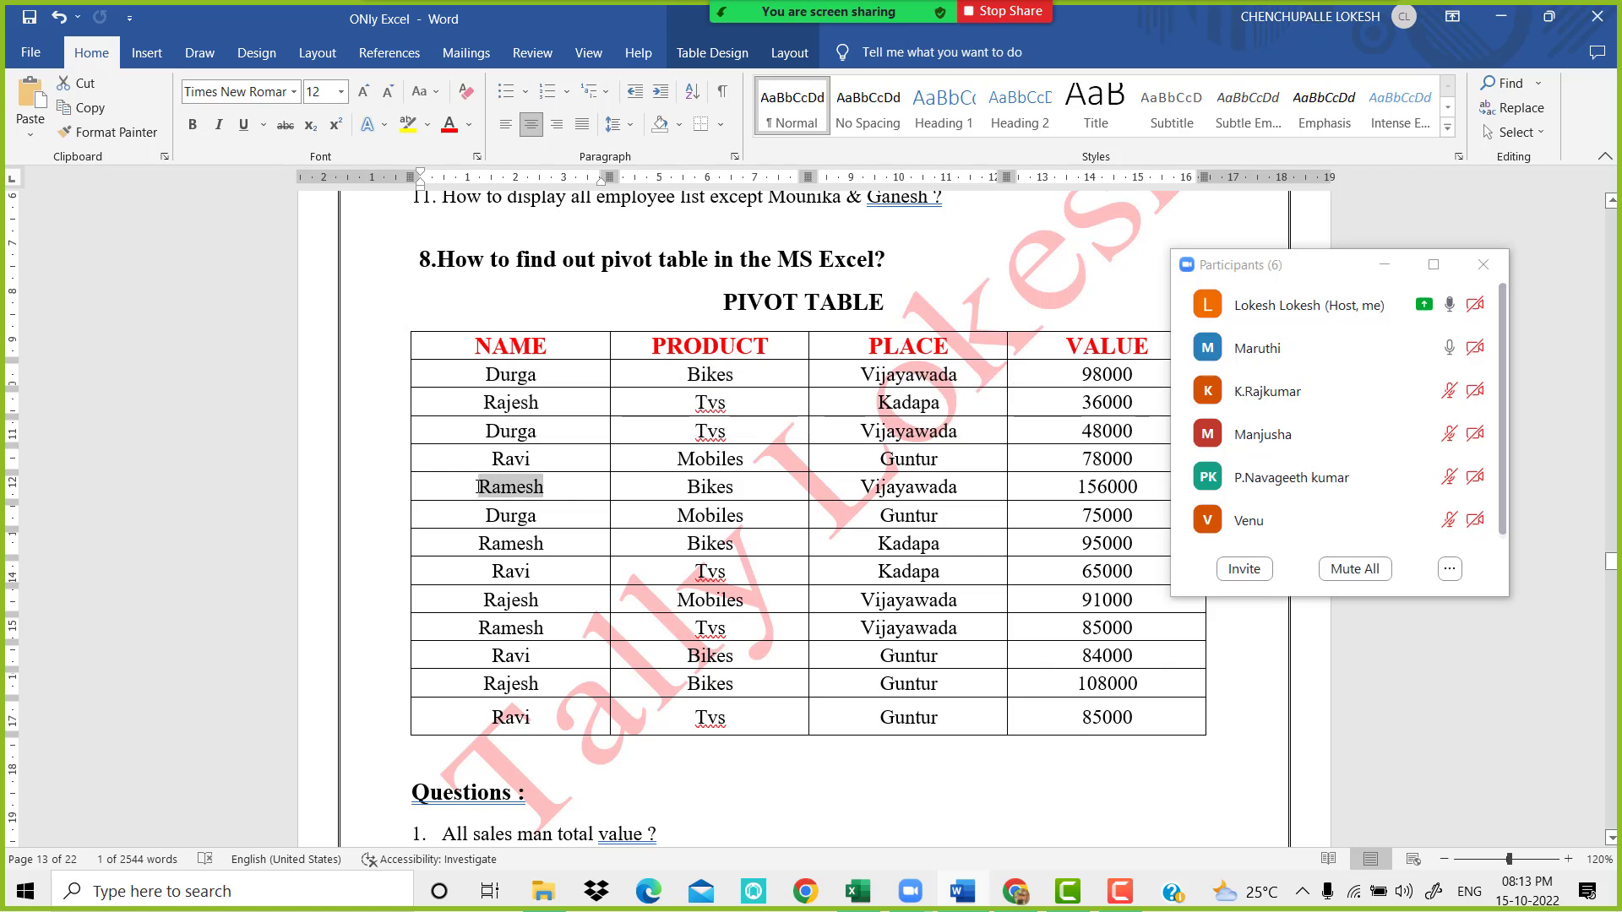
pyautogui.moveTo(413, 331)
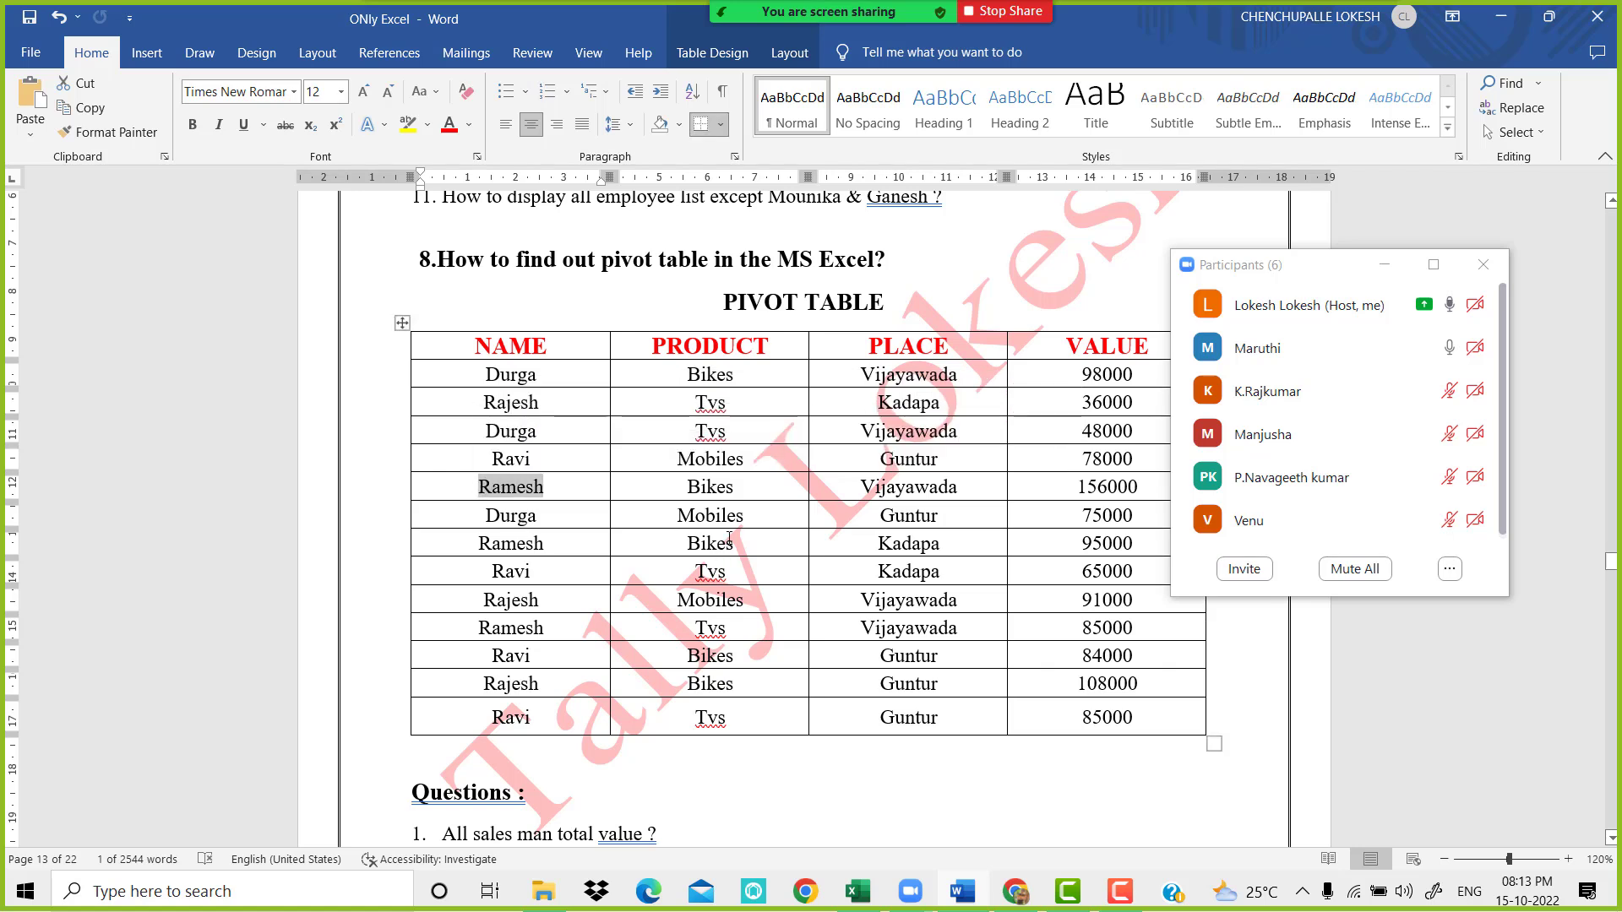
# Select the entire PIVOT TABLE sales table and bring up the Excel workbook
pyautogui.click(729, 537)
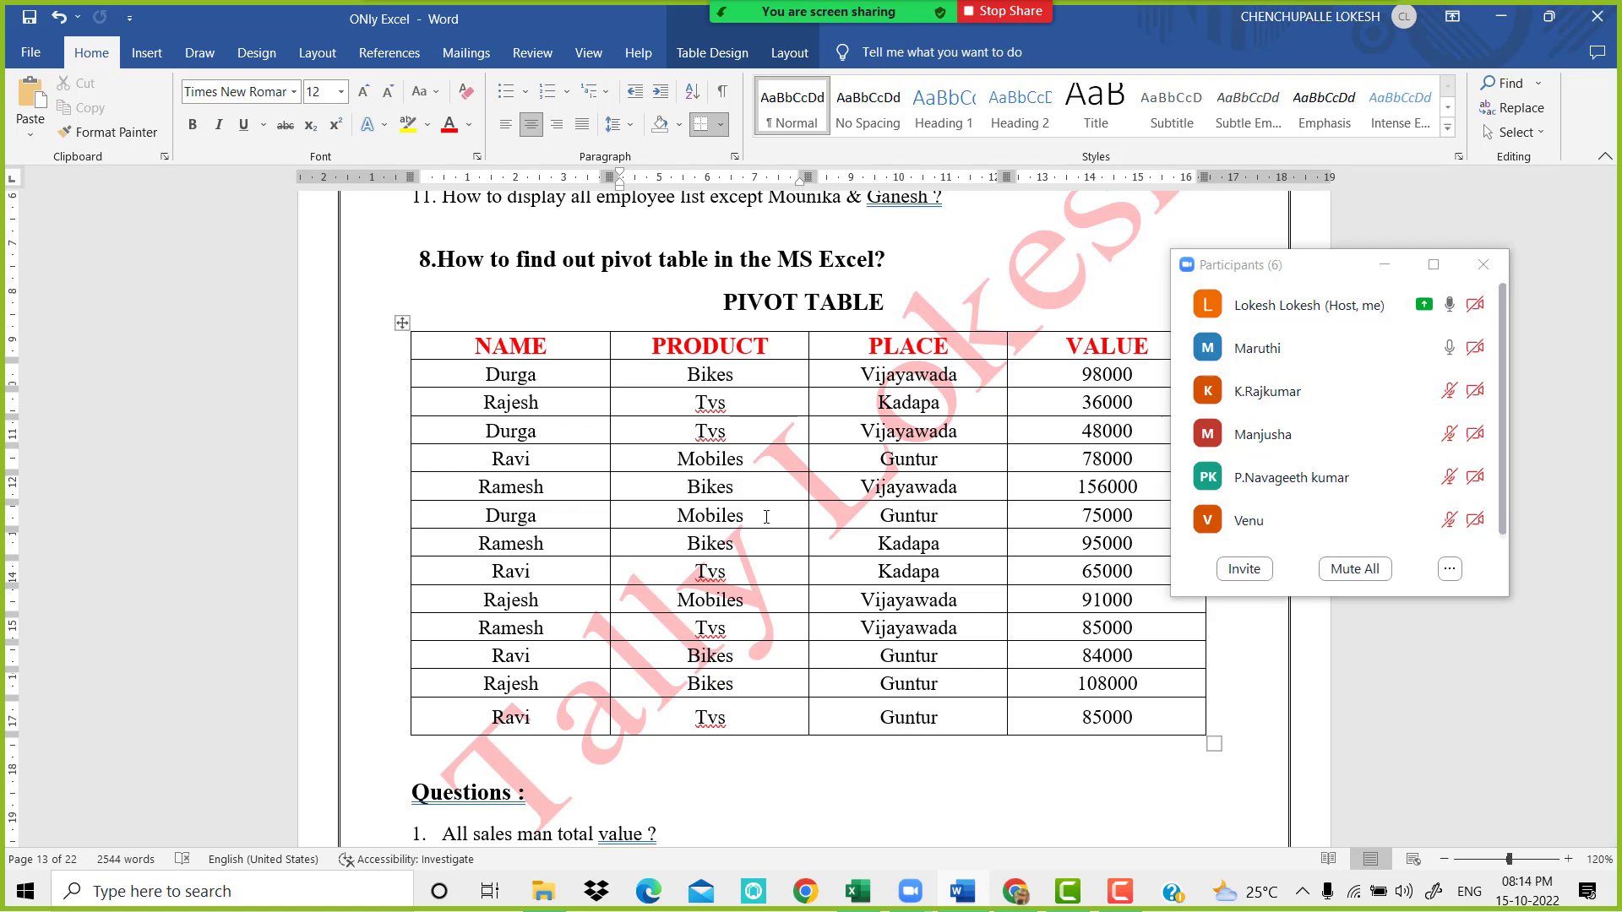
pyautogui.click(403, 323)
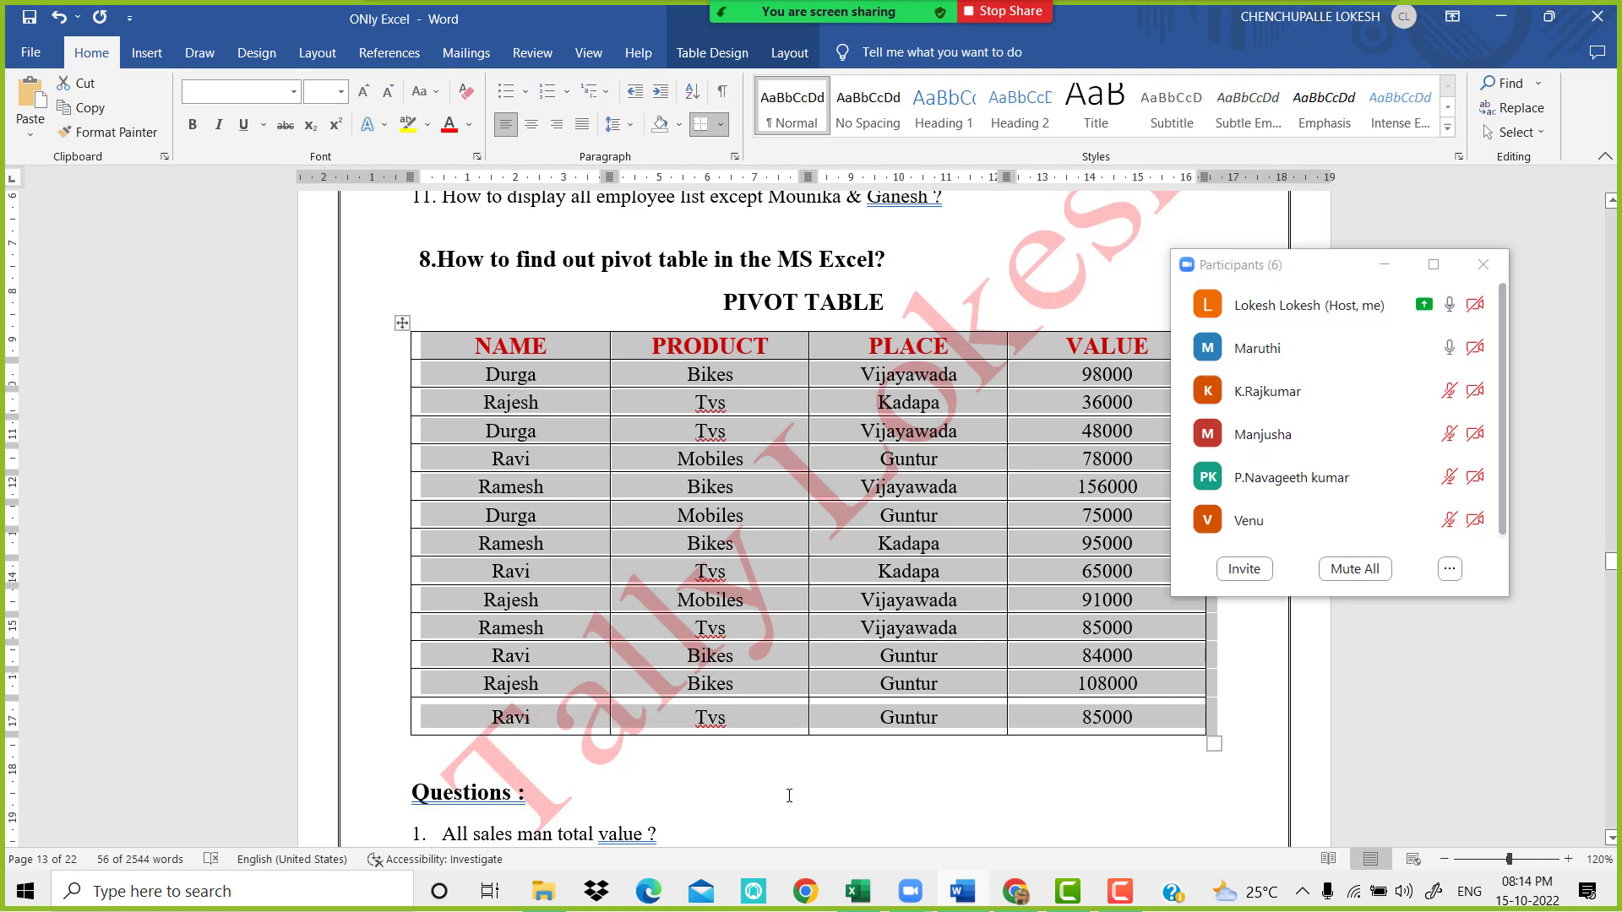
pyautogui.click(857, 891)
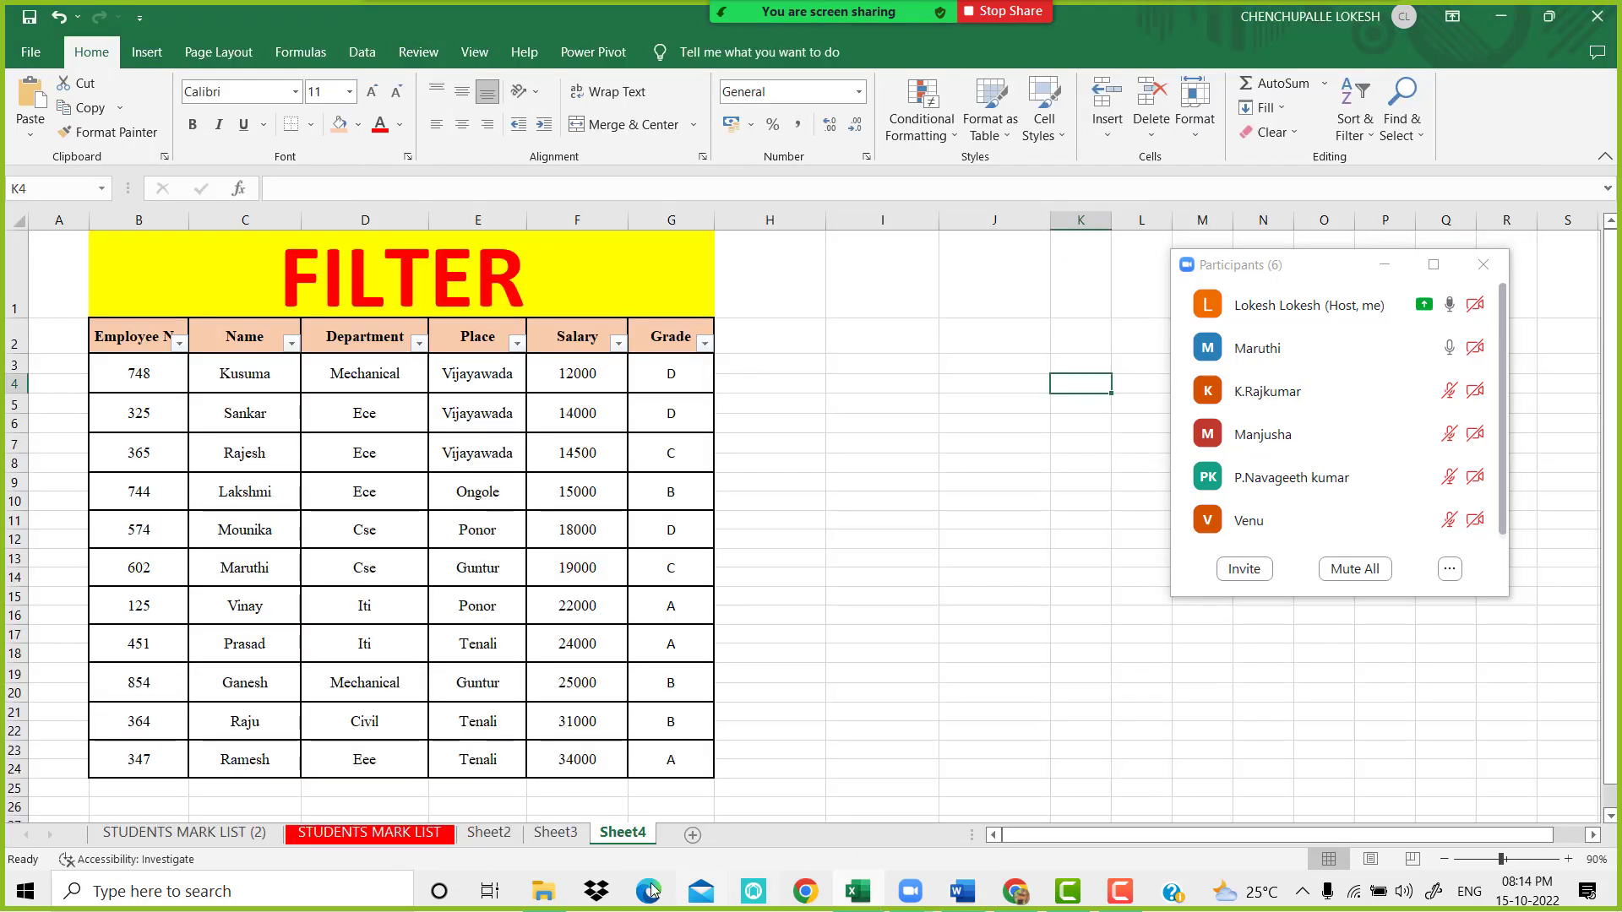
# Paste the sales table at C5 of a new sheet and widen the NAME and PRODUCT columns
pyautogui.click(697, 838)
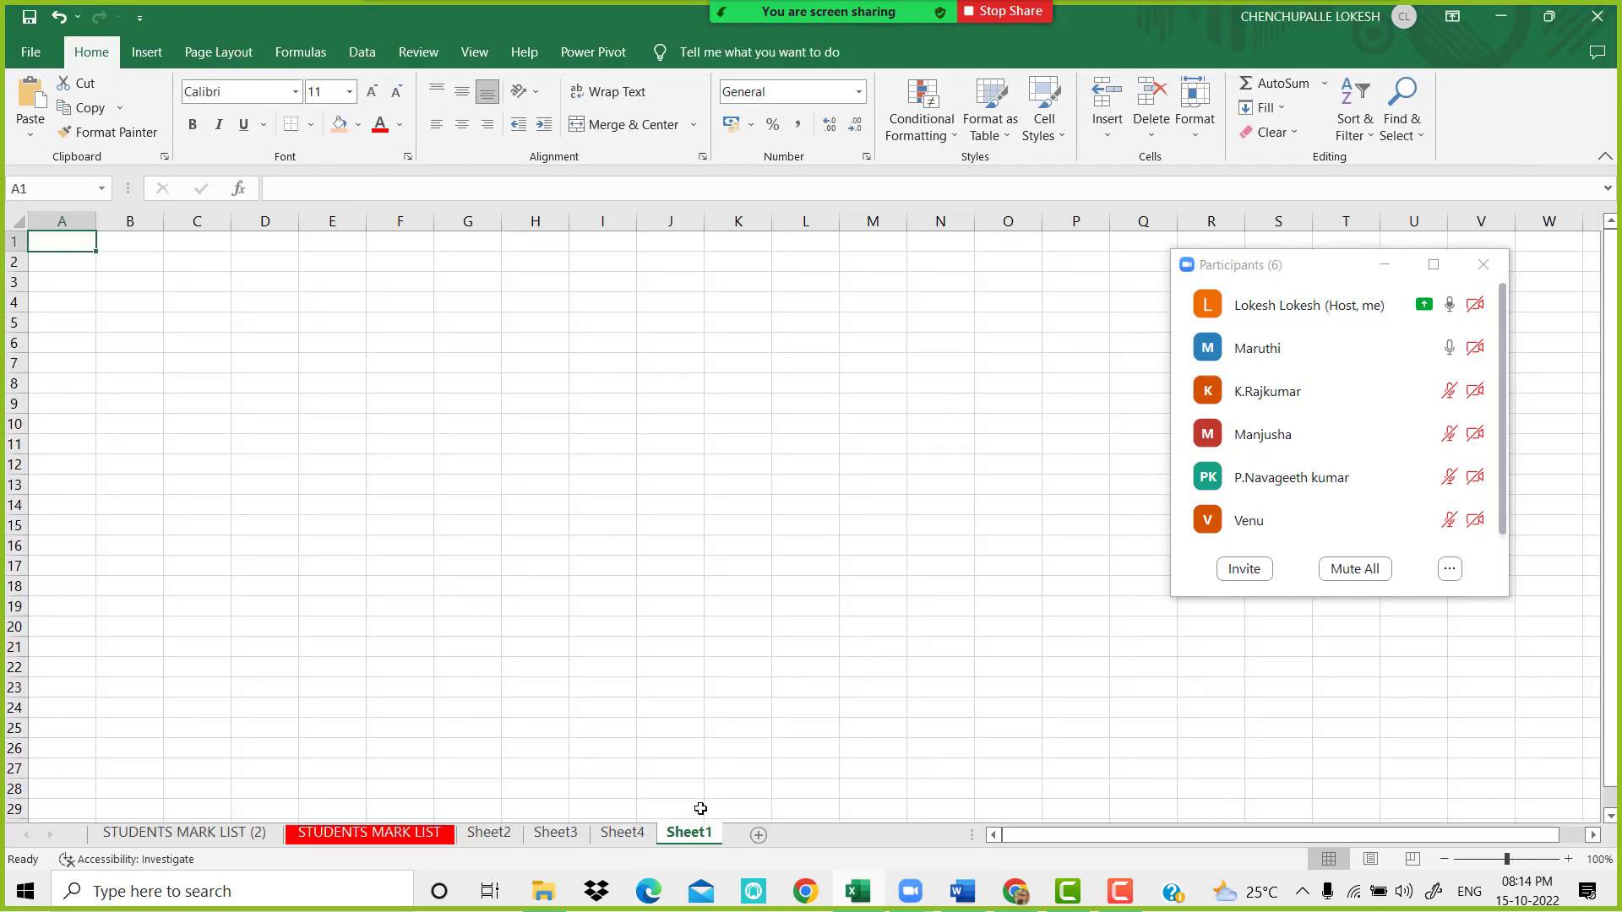
pyautogui.click(192, 330)
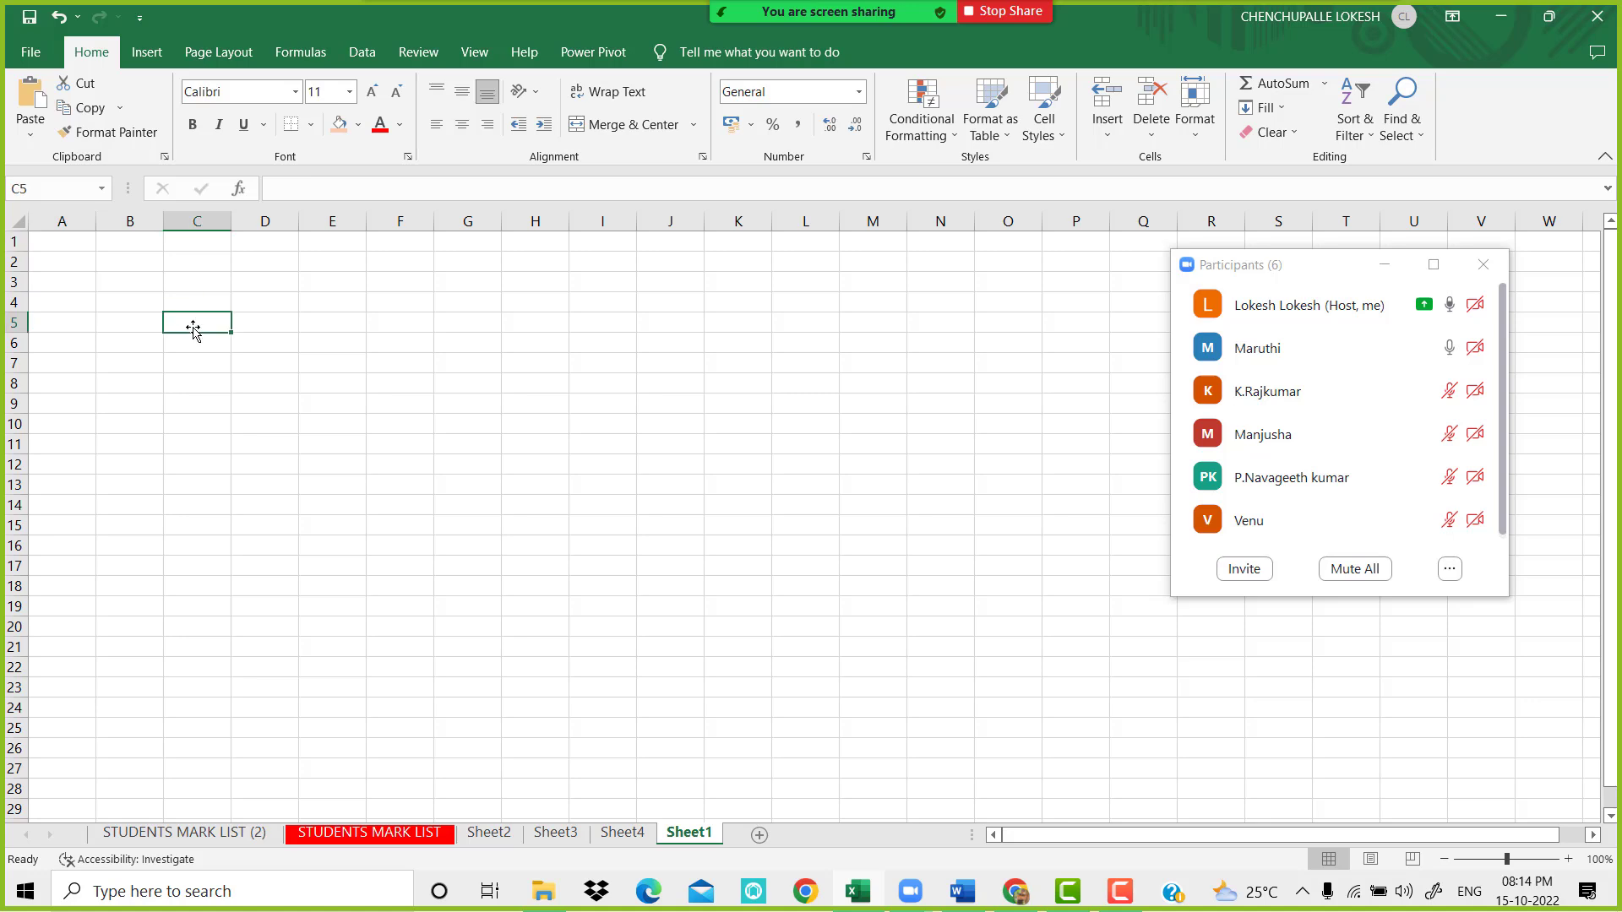
pyautogui.write('NAME\tPRODUCT\tPLACE\tVALUE Durga\tBikes\tVijayawada\t98000 Rajesh\tTvs\tKadapa\t36000 Durga\tTvs\tVijayawada\t48000 Ravi\tMobiles\tGuntur\t78000 Ramesh\tBikes\tVijayawada\t156000 Durga\tMobiles\tGuntur\t75000 Ramesh\tBikes\tKadapa\t95000 Ravi\tTvs\tKadapa\t65000 Rajesh\tMobiles\tVijayawada\t91000 Ramesh\tTvs\tVijayawada\t85000 Ravi\tBikes\tGuntur\t84000 Rajesh\tBikes\tGuntur\t108000 Ravi\tTvs\tGuntur\t85000')
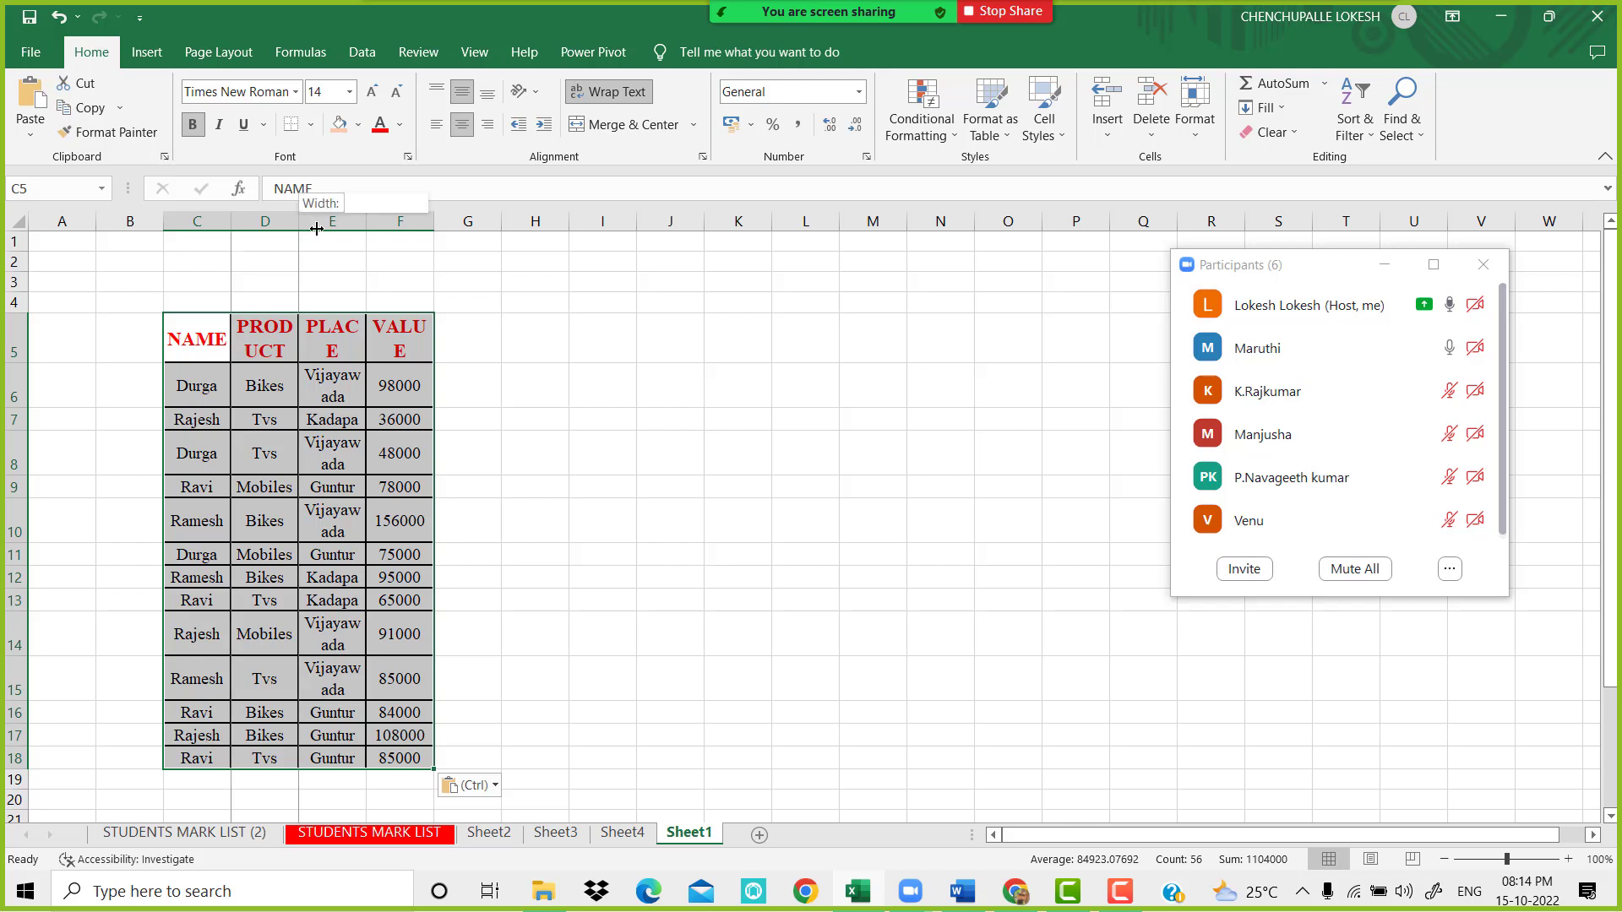
pyautogui.moveTo(236, 224)
pyautogui.mouseDown()
pyautogui.moveTo(349, 239)
pyautogui.moveTo(615, 223)
pyautogui.mouseUp()
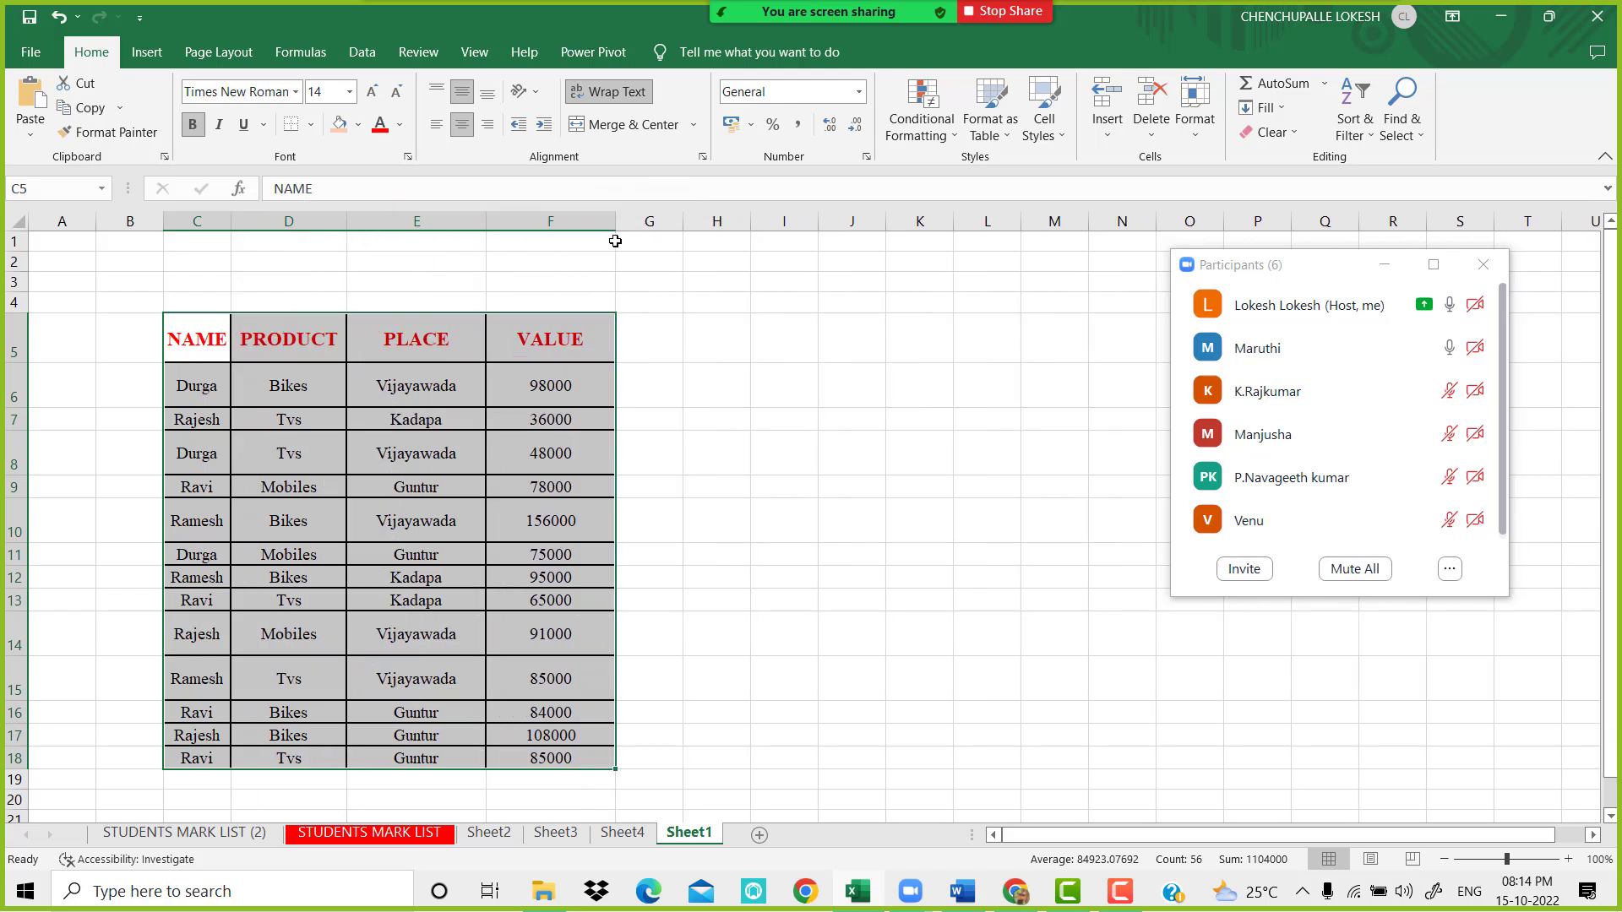
pyautogui.moveTo(230, 221); pyautogui.dragTo(288, 221)
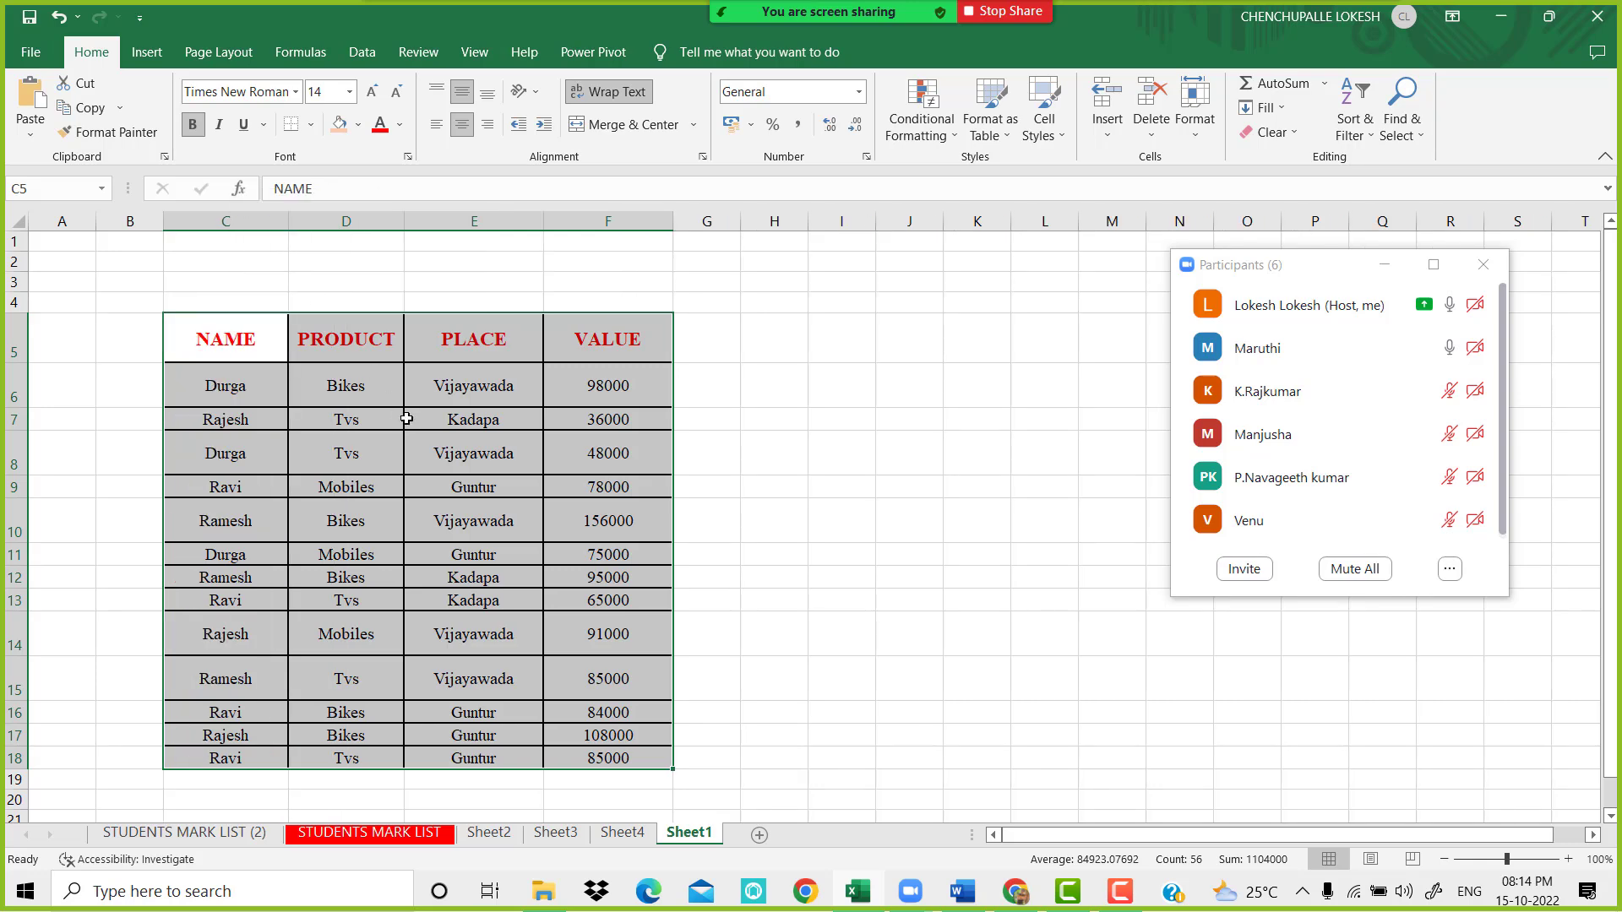
# Give the table rows C5:F18 a uniform height, recentre its text, and heighten row 4
pyautogui.click(407, 416)
pyautogui.moveTo(226, 350); pyautogui.dragTo(608, 758)
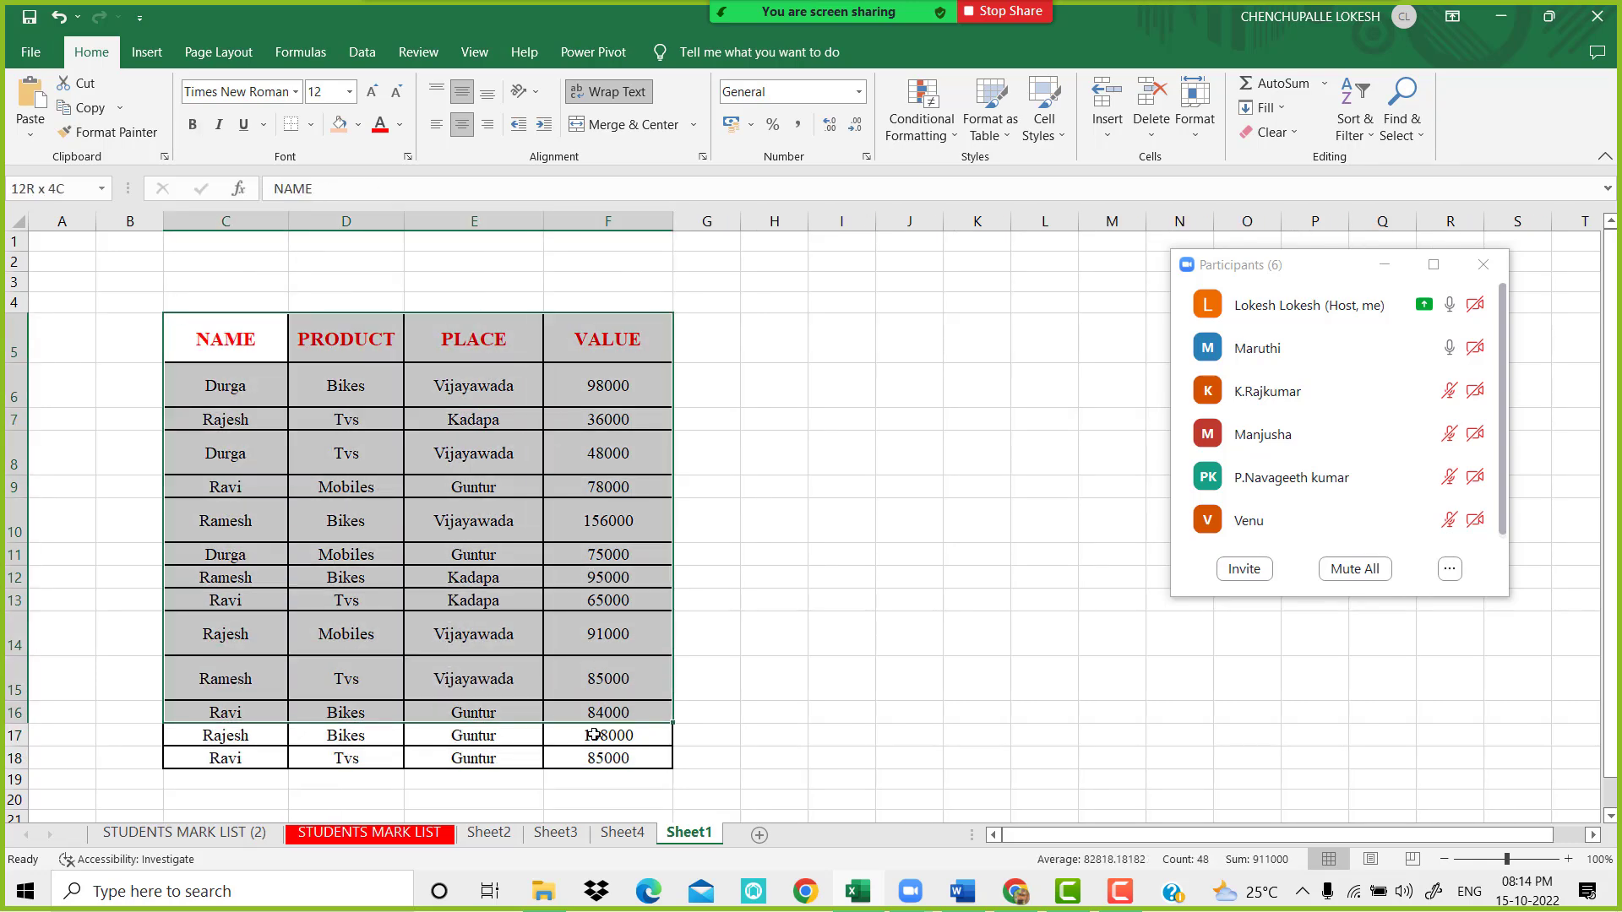
pyautogui.click(461, 126)
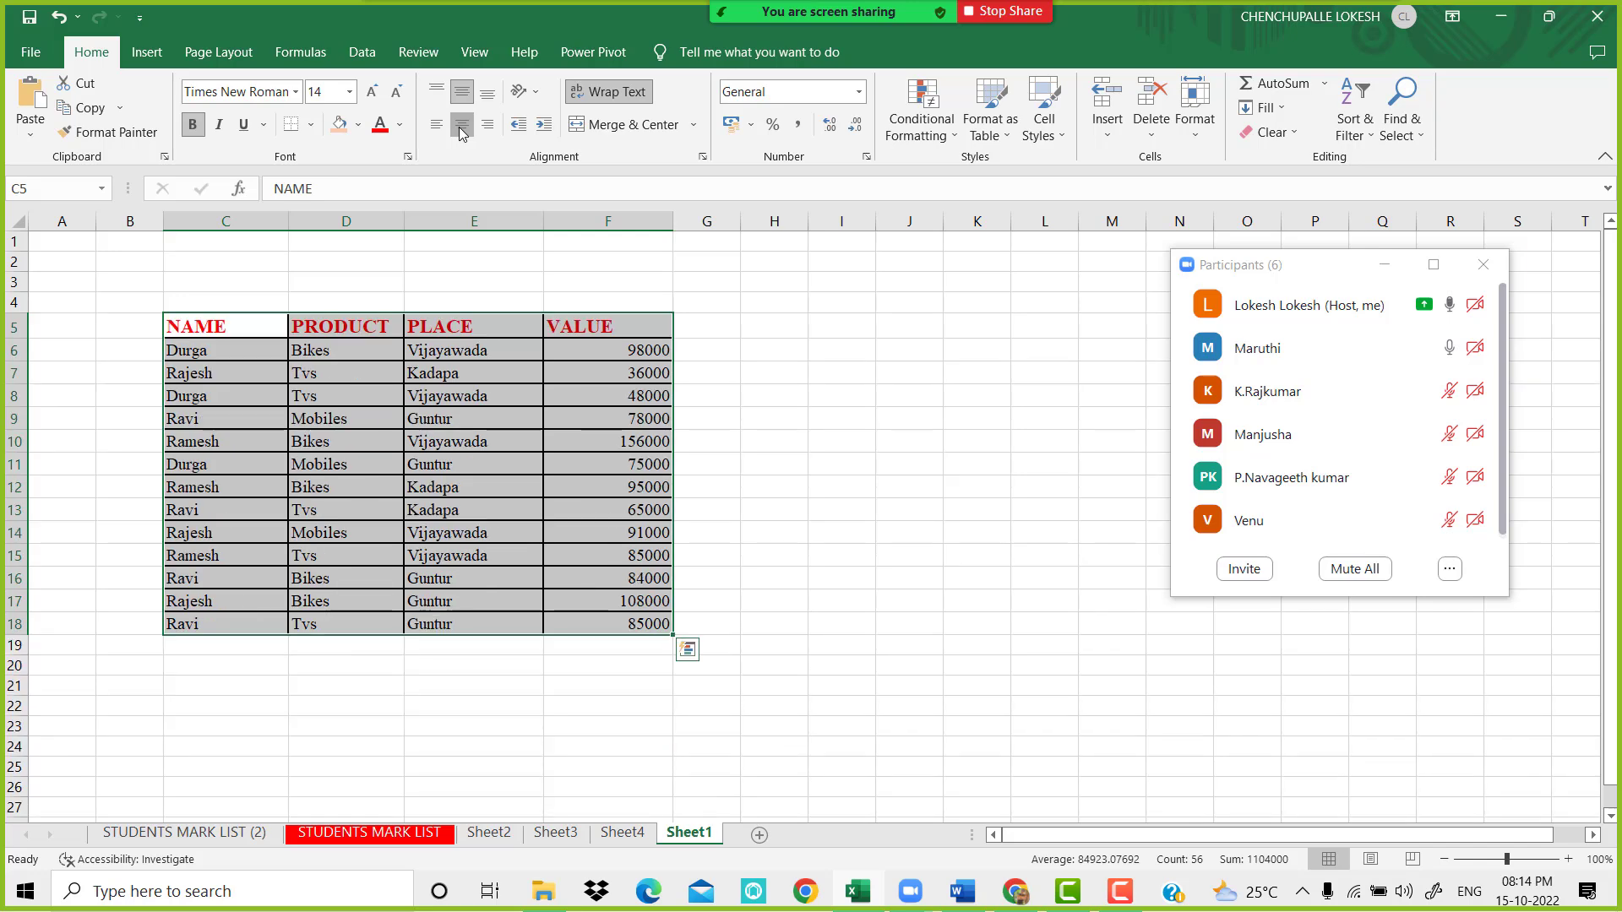
pyautogui.click(462, 127)
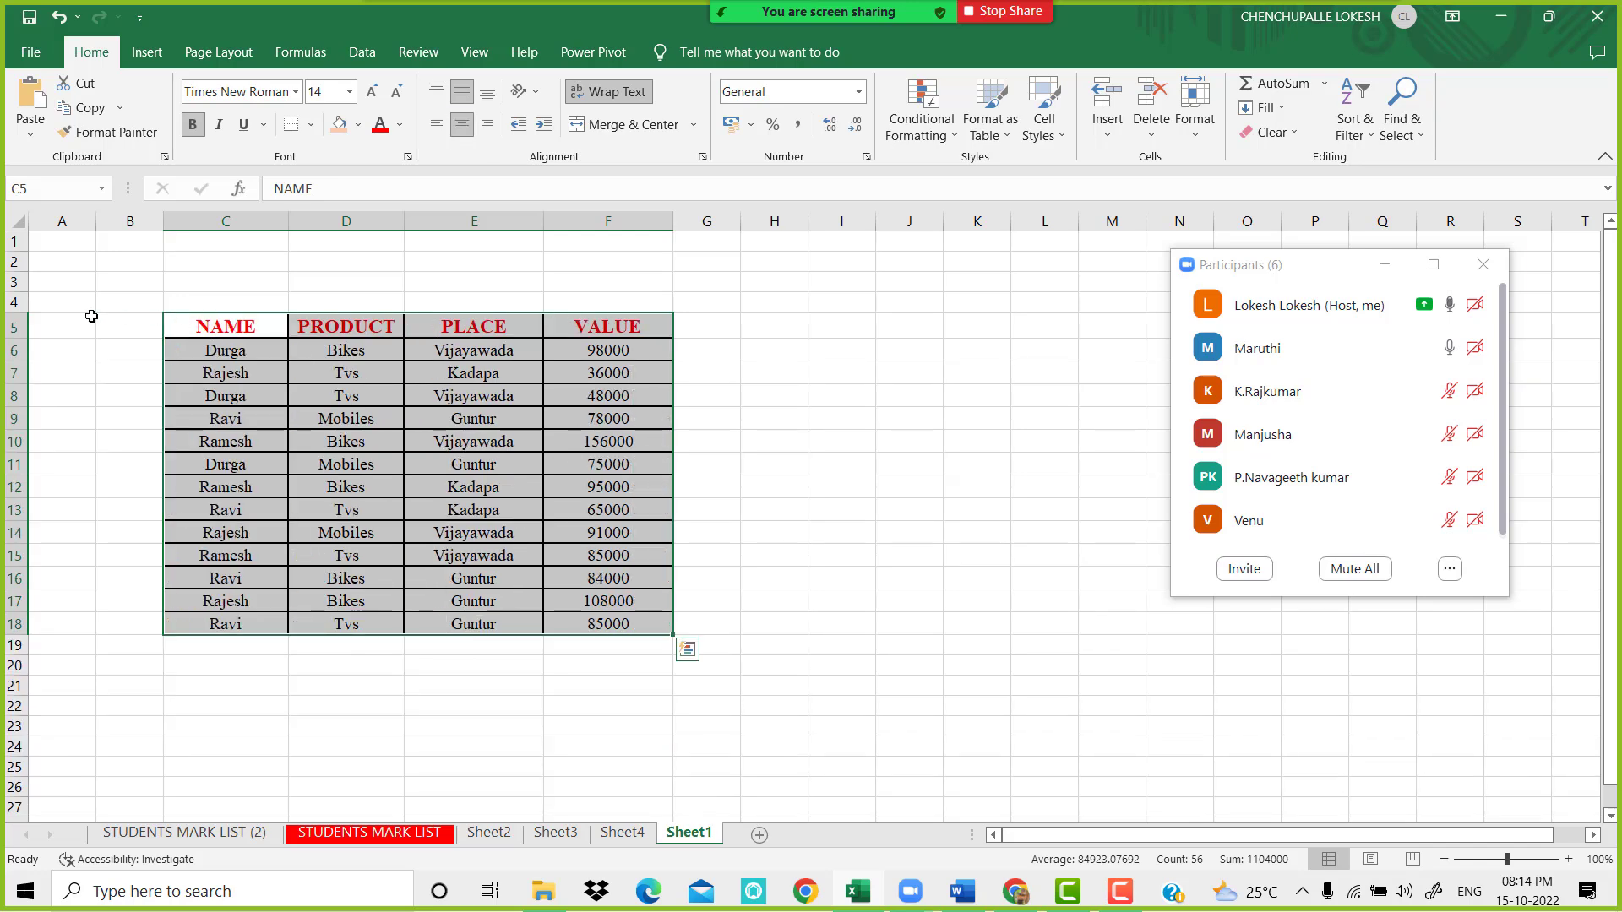
pyautogui.moveTo(30, 310); pyautogui.dragTo(28, 340)
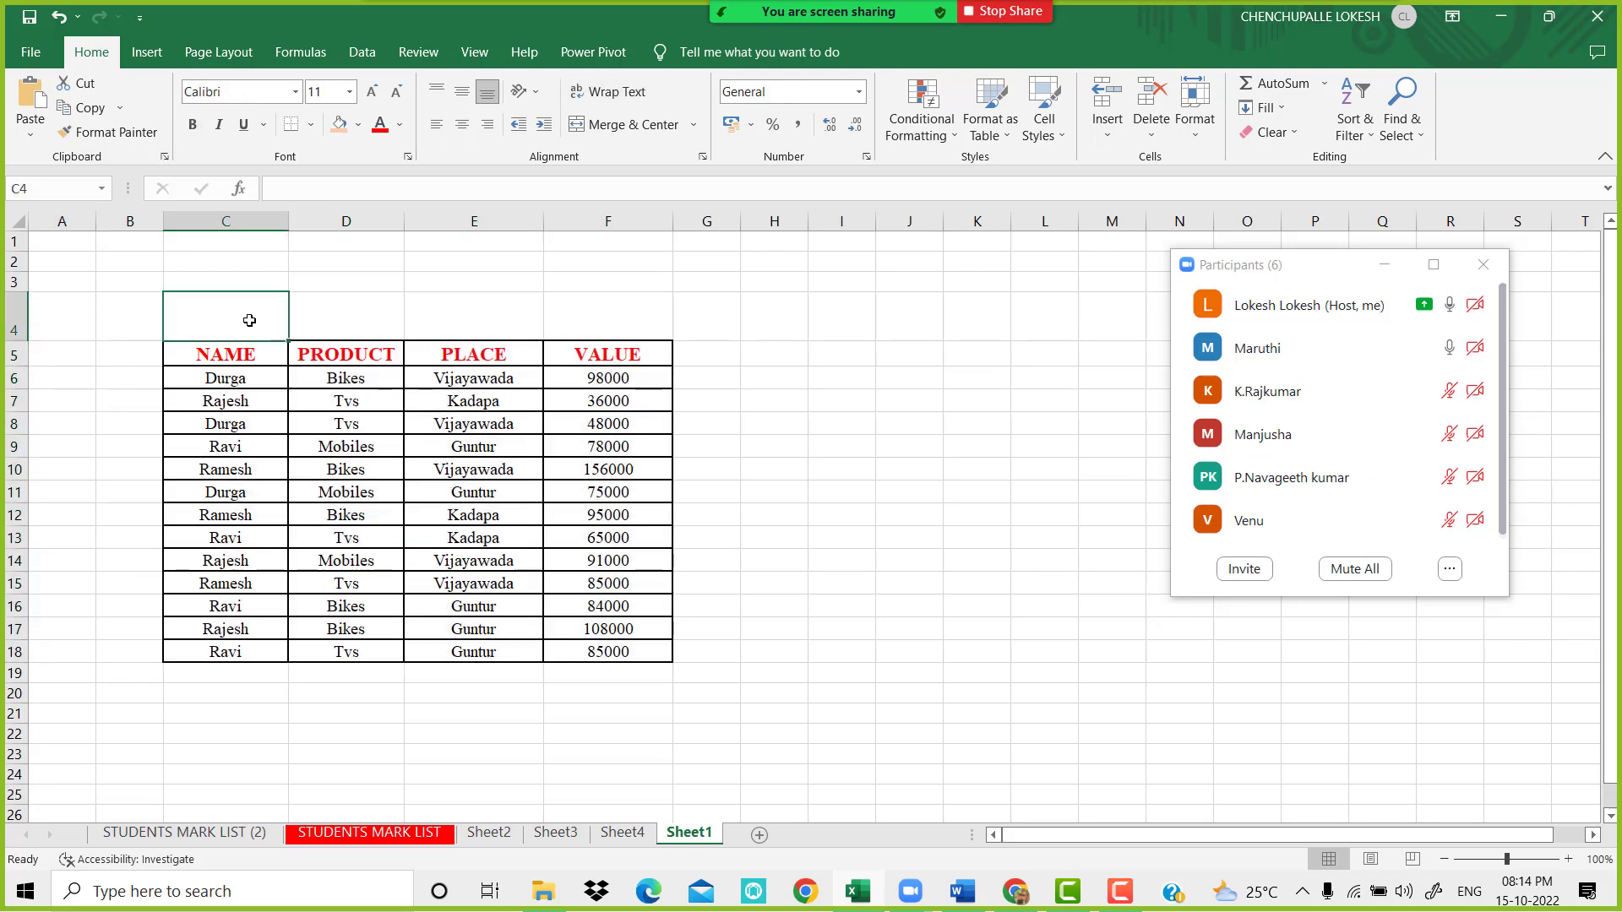
# Merge C4:F4 and enter a centred 'PIVOT TABLE' title
pyautogui.moveTo(246, 318); pyautogui.dragTo(593, 310)
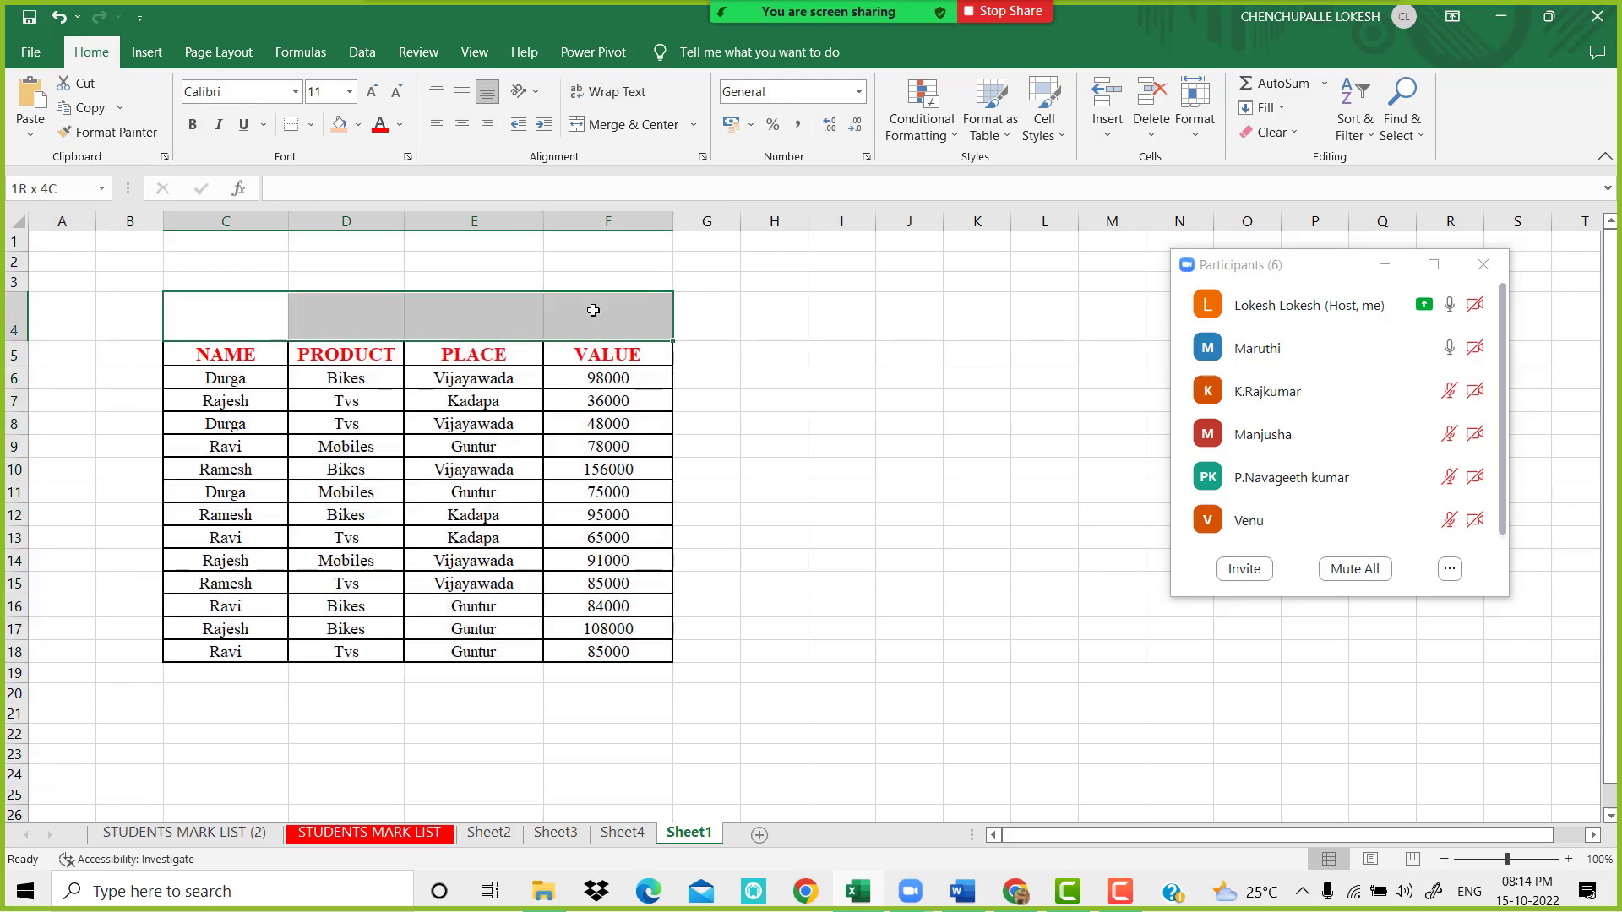
pyautogui.click(623, 127)
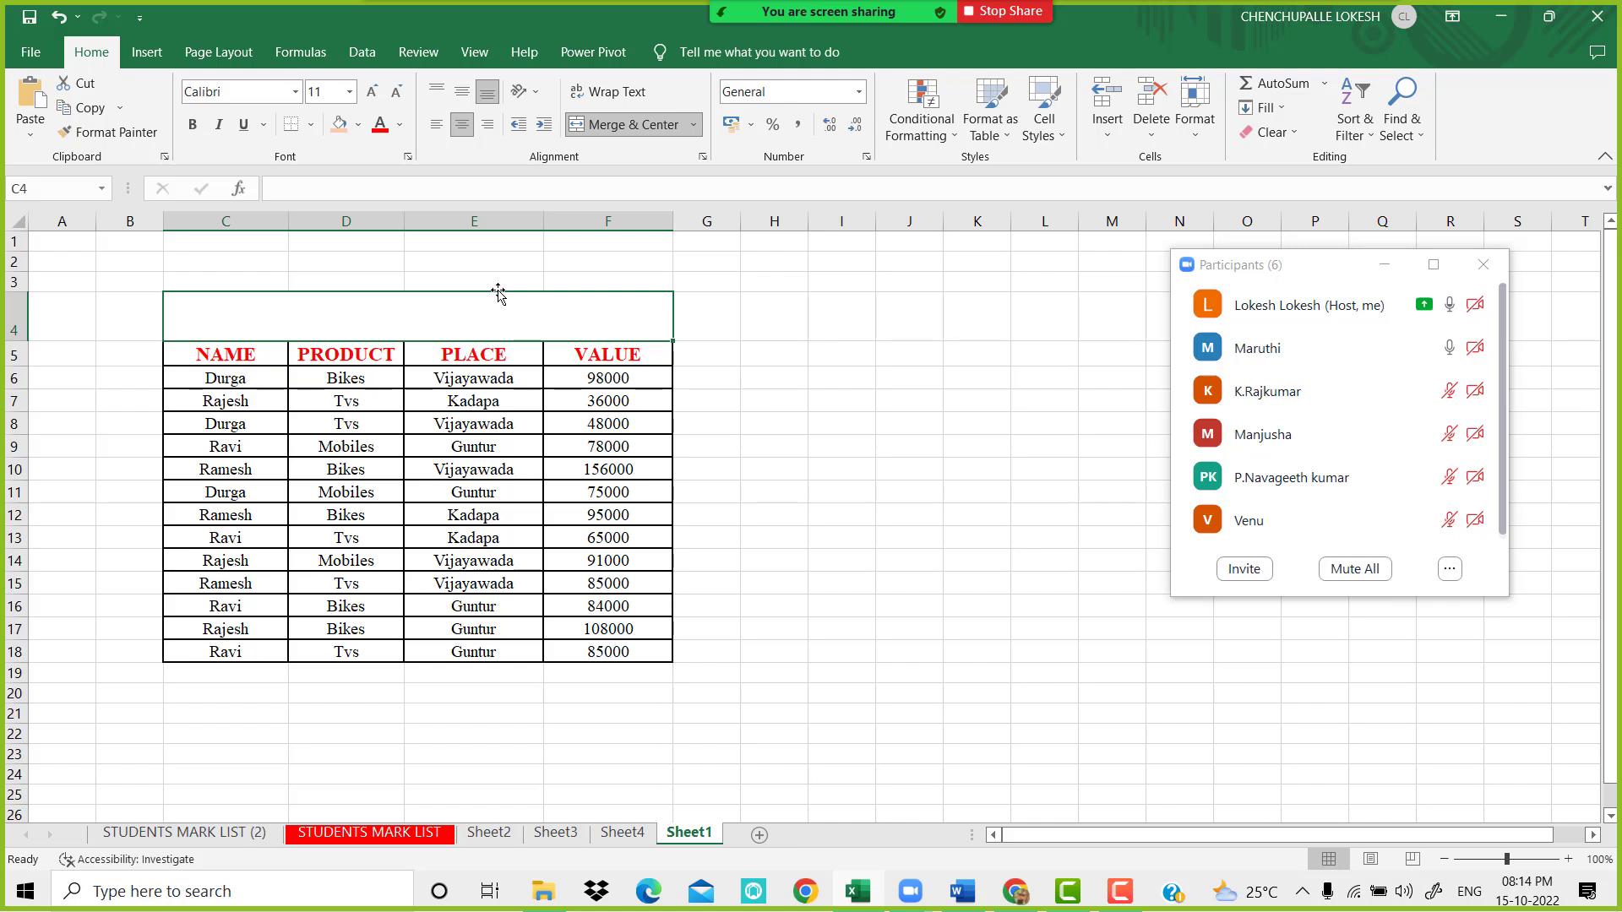
pyautogui.write('PIV')
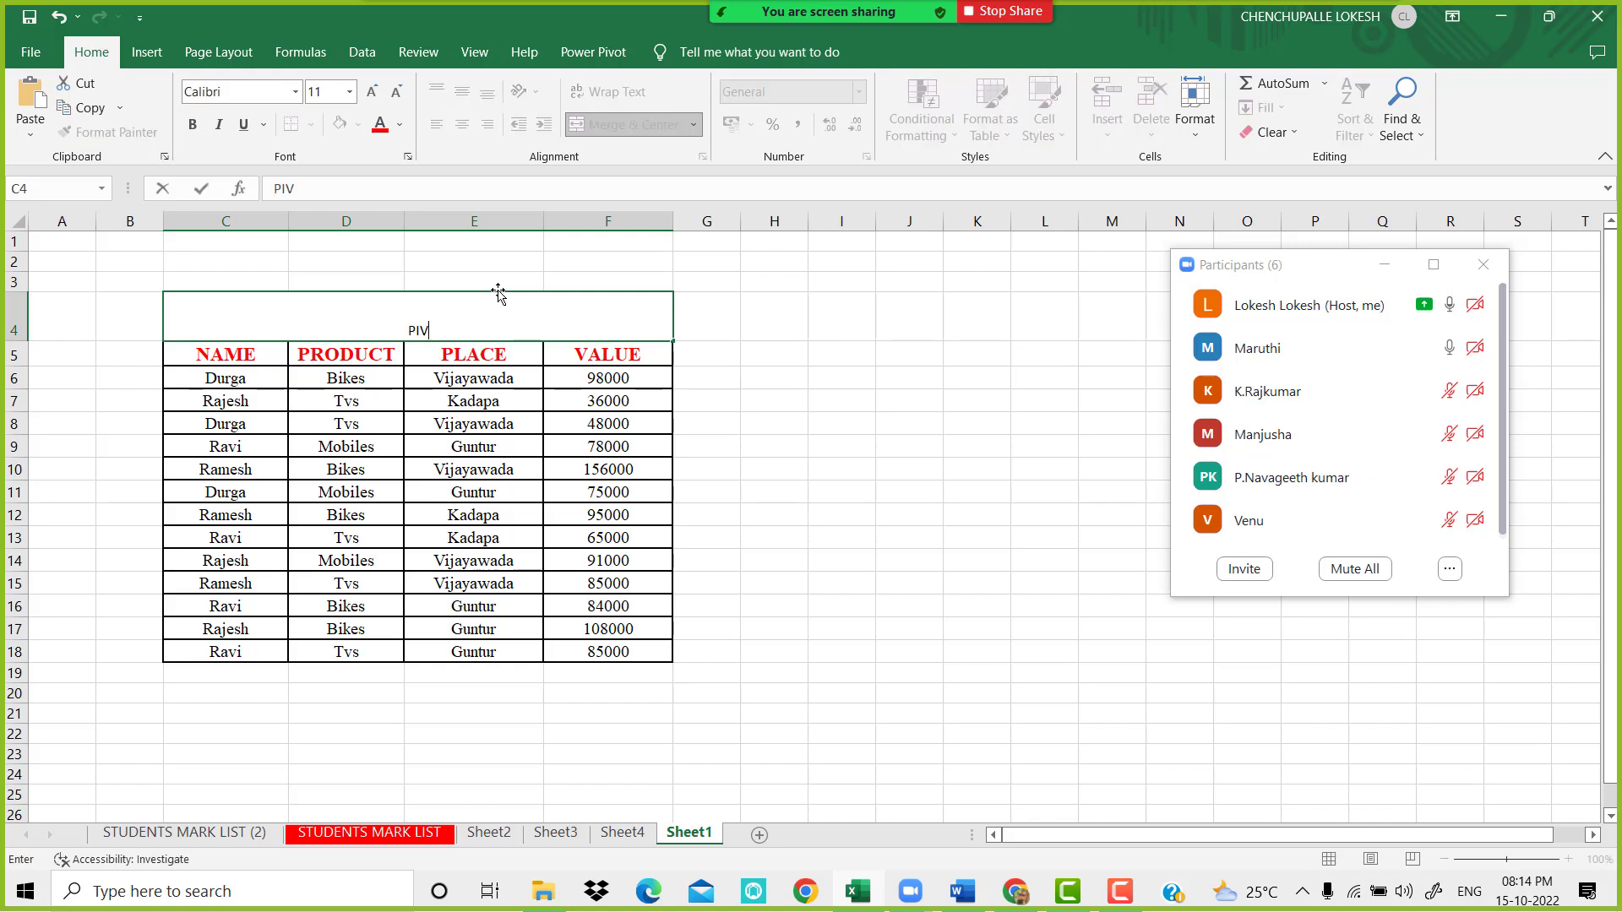
pyautogui.write('OT TABLE')
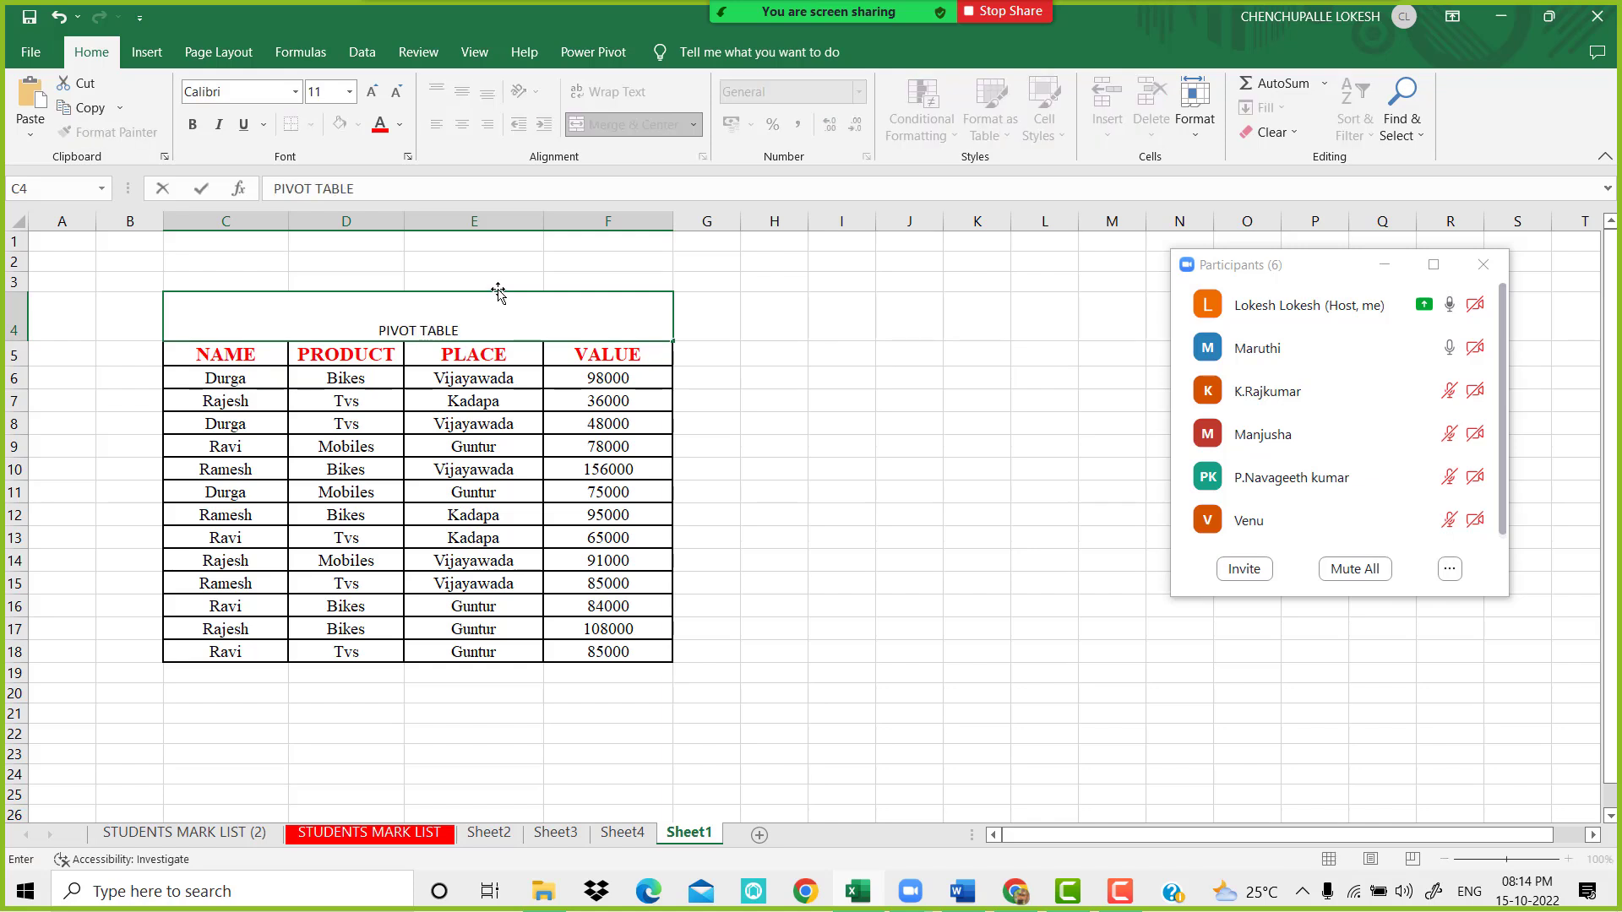
pyautogui.click(693, 329)
pyautogui.click(543, 319)
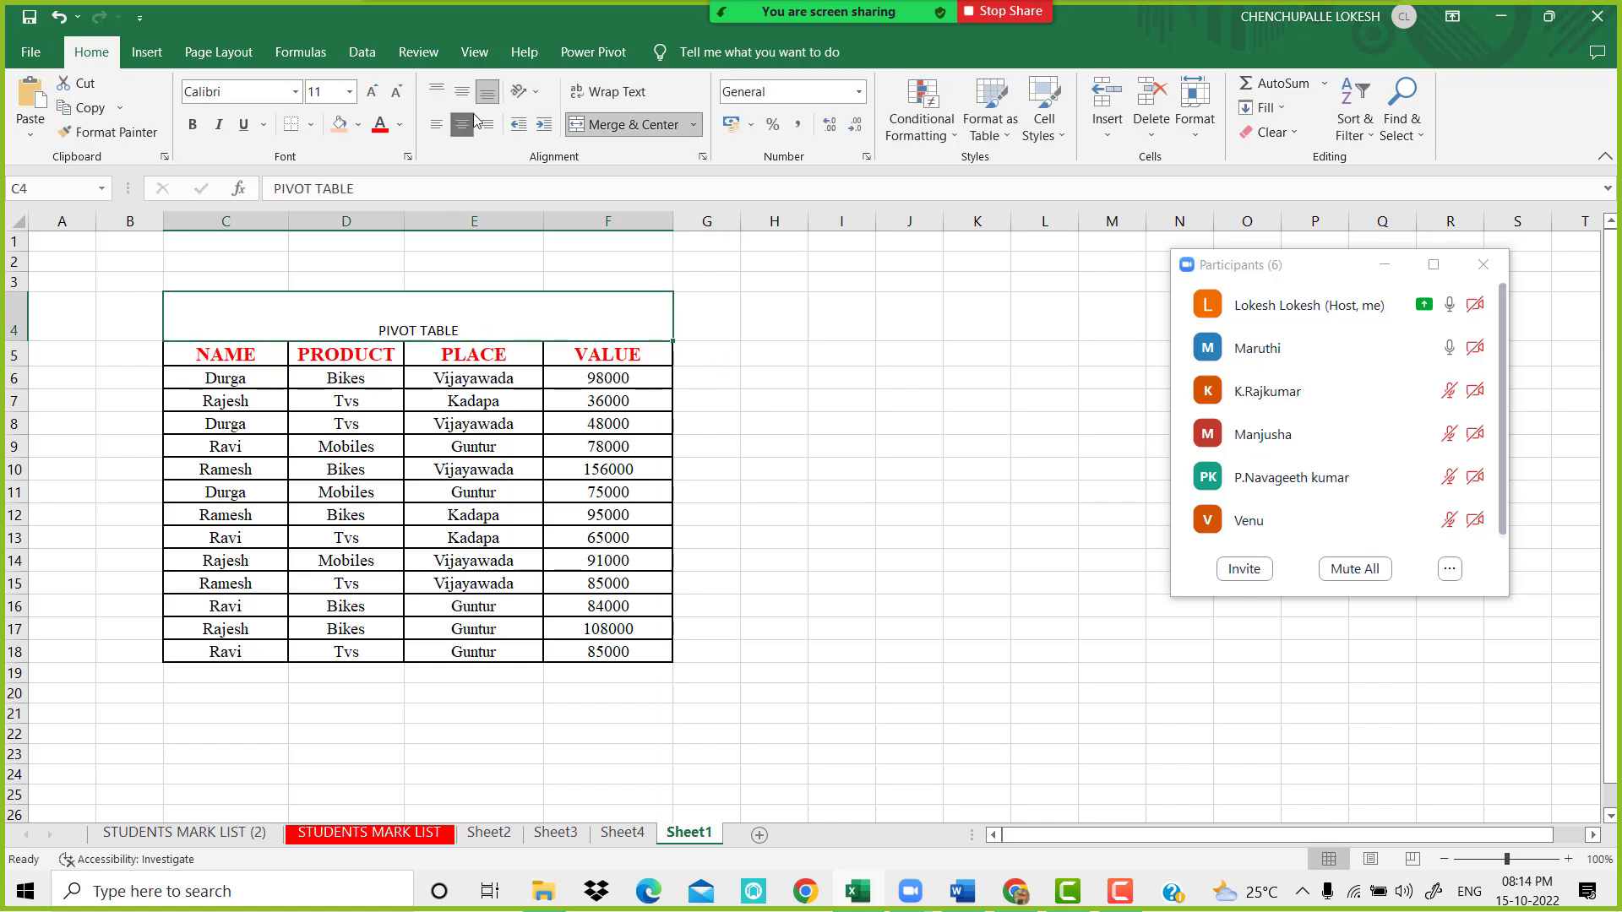
pyautogui.click(462, 91)
# Make the PIVOT TABLE title bold and larger with a yellow fill
pyautogui.click(370, 91)
pyautogui.click(370, 91)
pyautogui.click(369, 91)
pyautogui.click(370, 91)
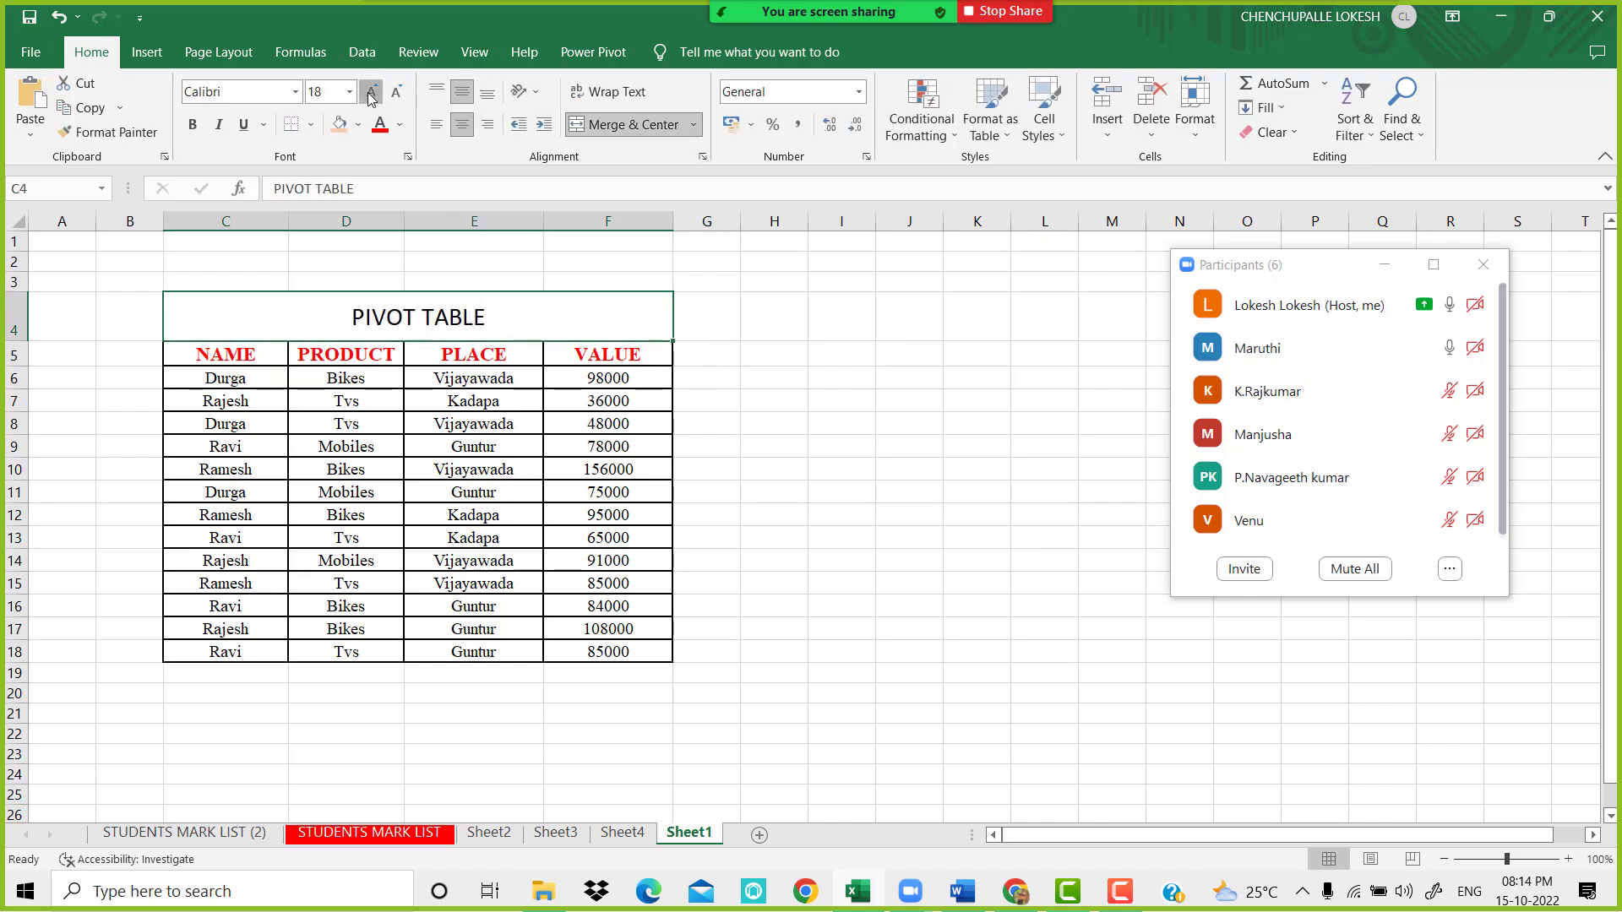
pyautogui.click(370, 91)
pyautogui.click(359, 125)
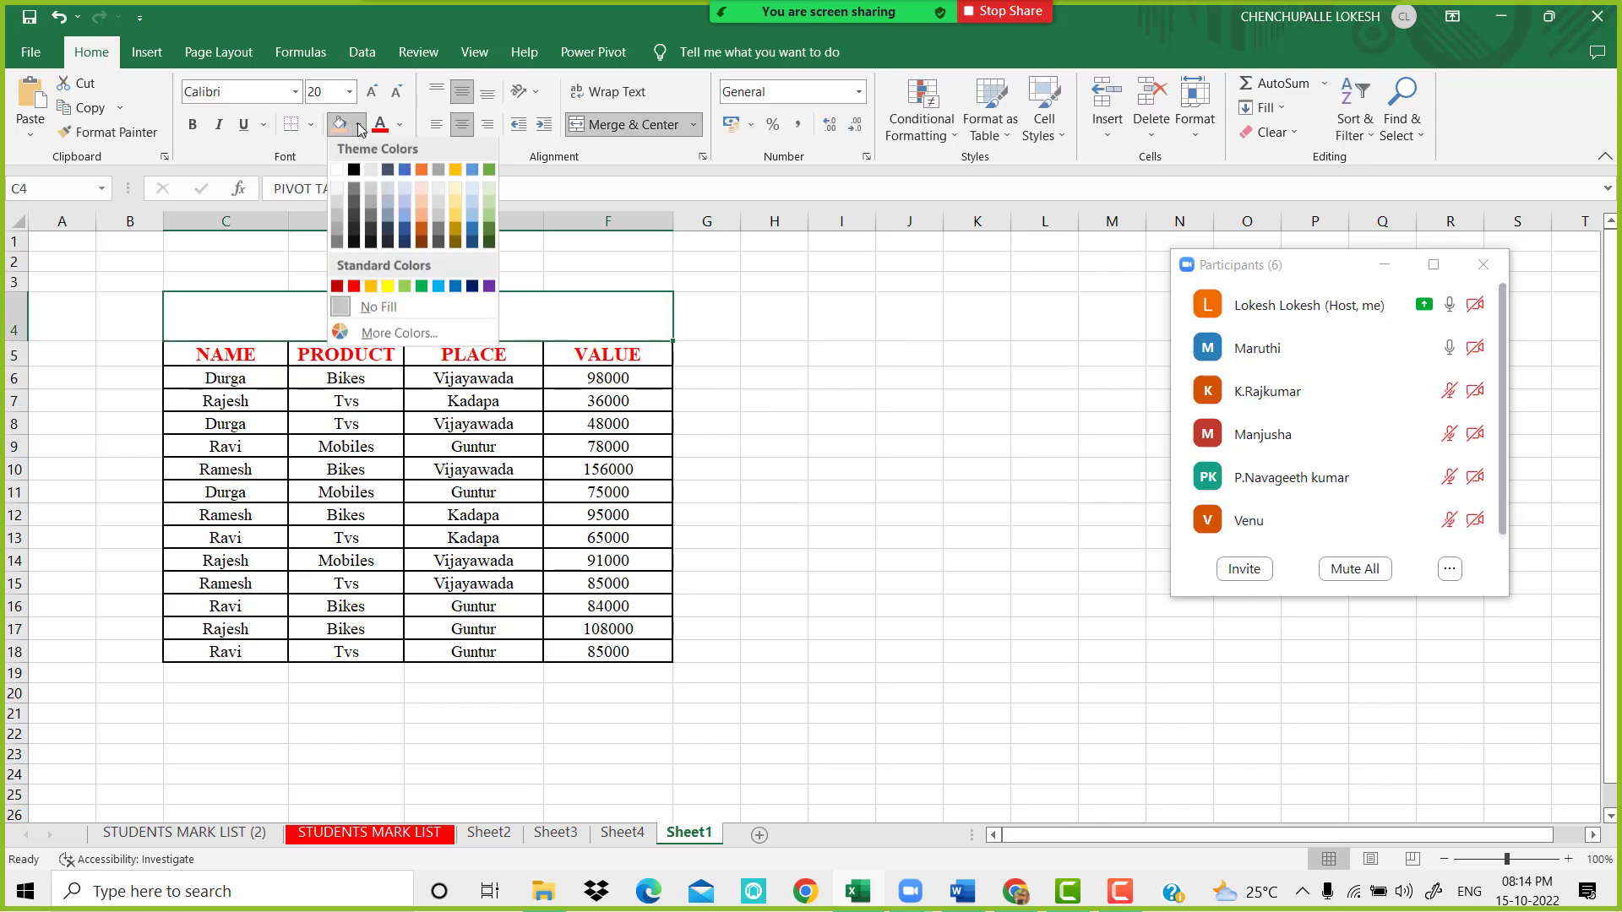
pyautogui.click(390, 291)
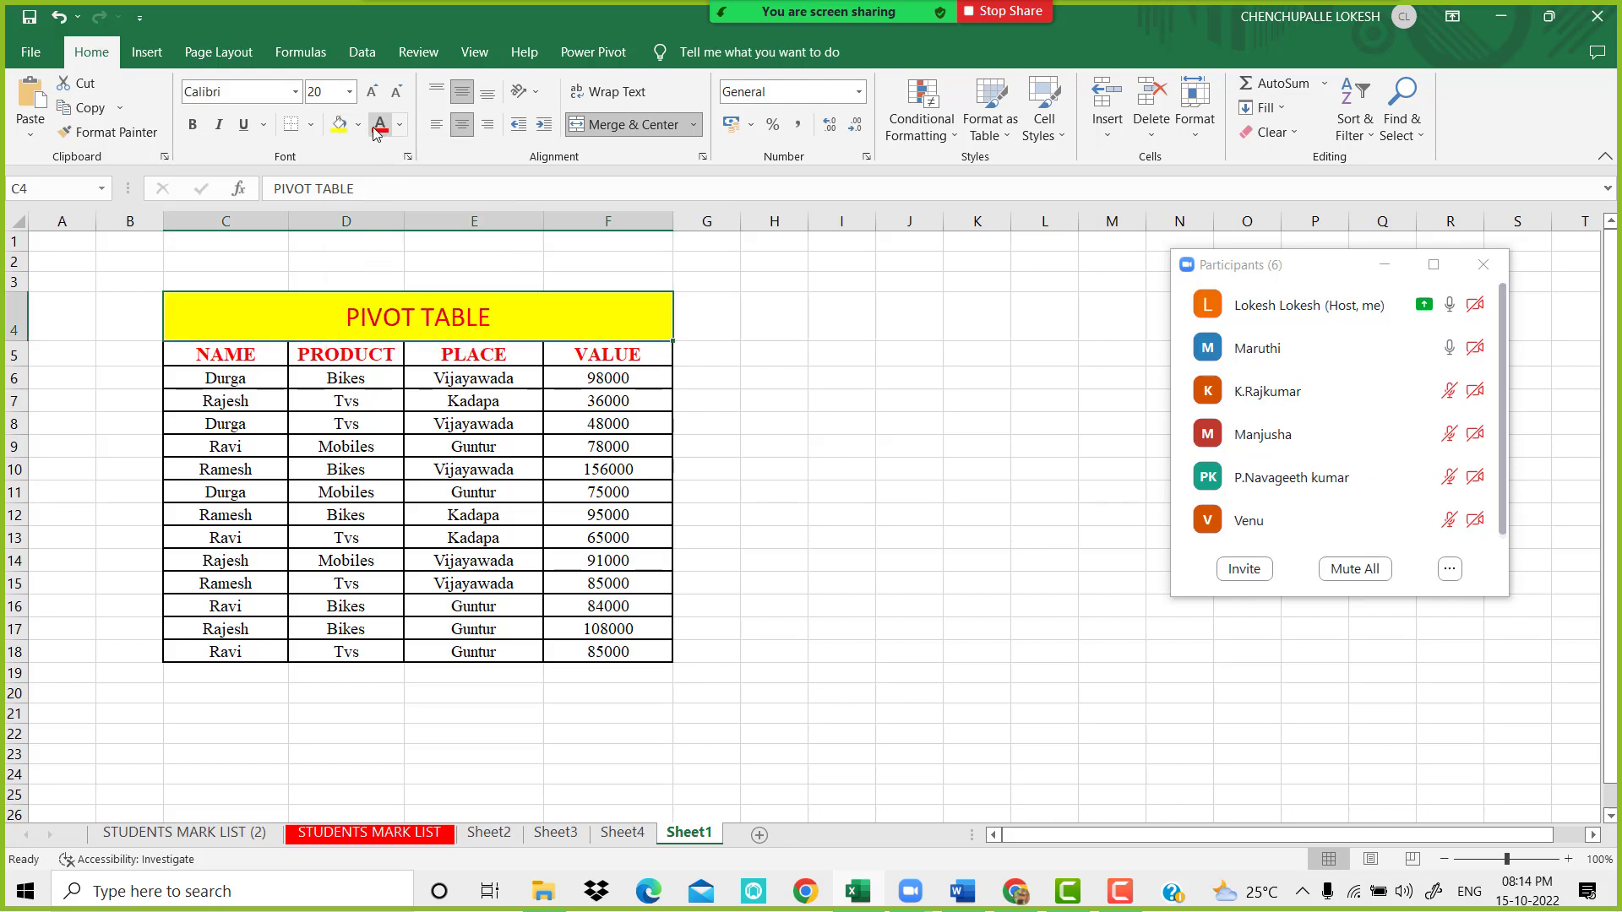
pyautogui.click(193, 124)
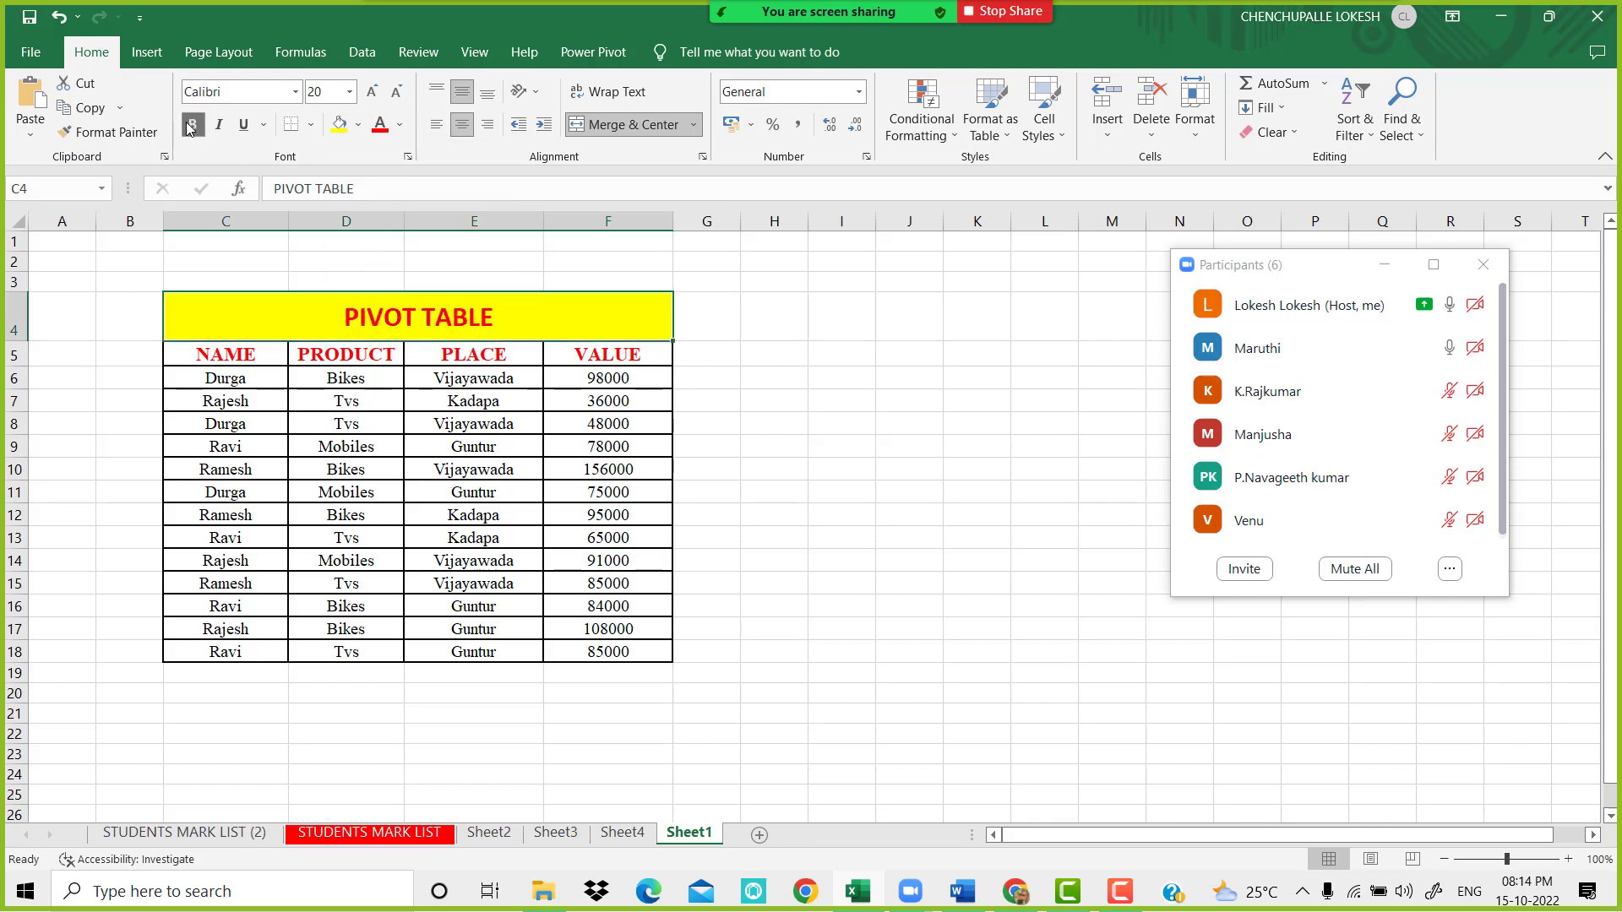
pyautogui.click(372, 92)
pyautogui.click(372, 91)
# Fill the NAME, PRODUCT, PLACE, VALUE header row C5:F5 with blue
pyautogui.moveTo(816, 379); pyautogui.dragTo(748, 378)
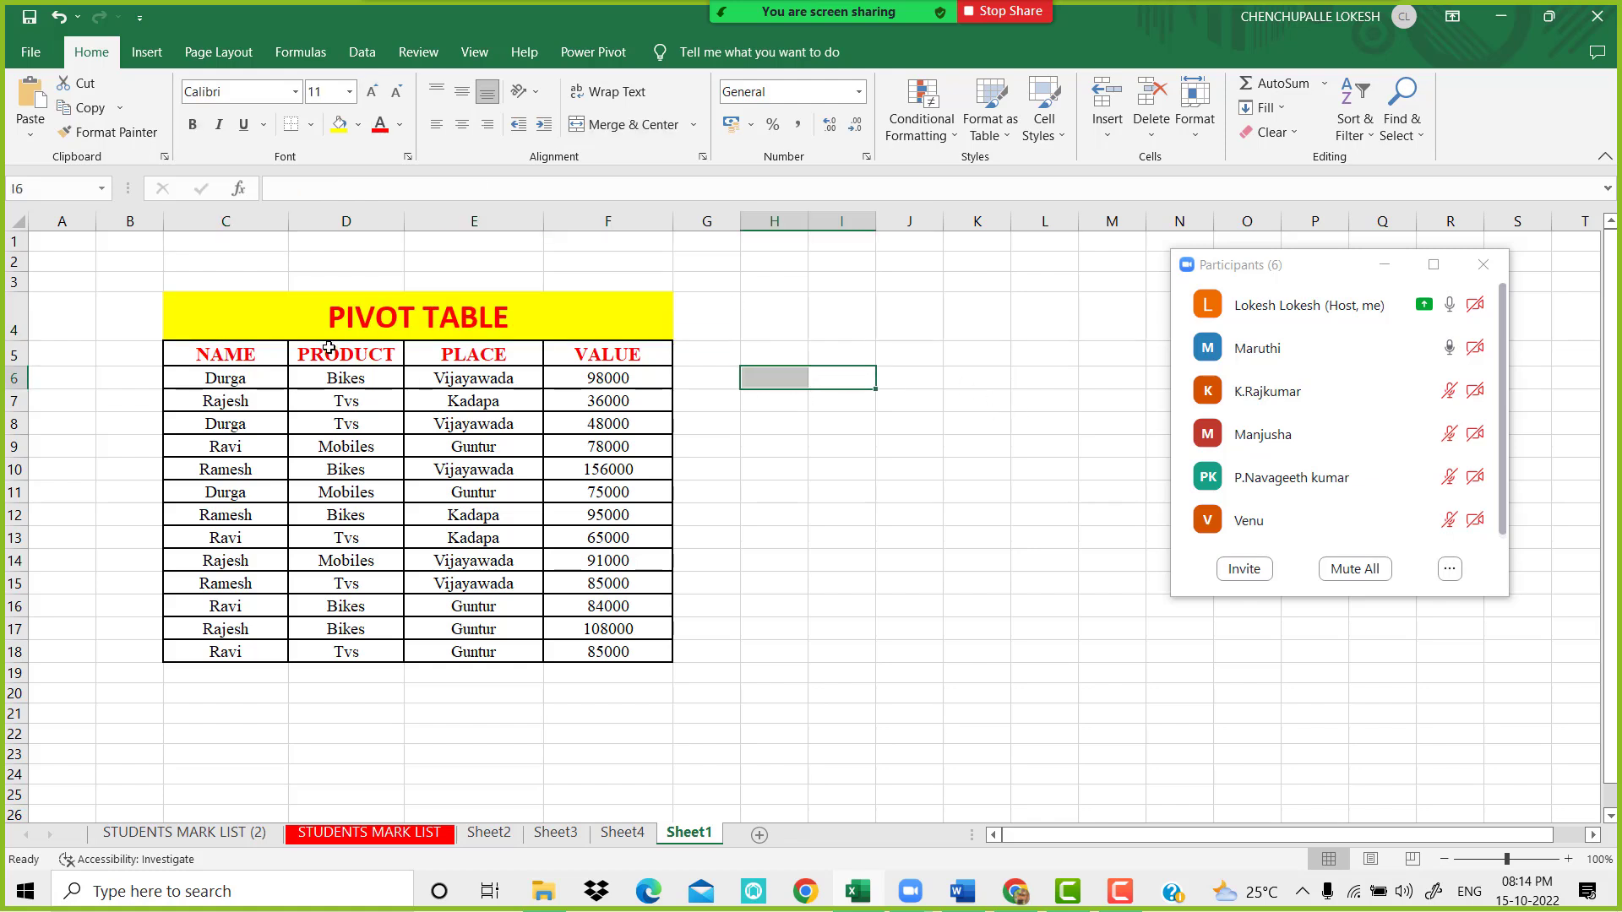
pyautogui.moveTo(269, 351); pyautogui.dragTo(625, 354)
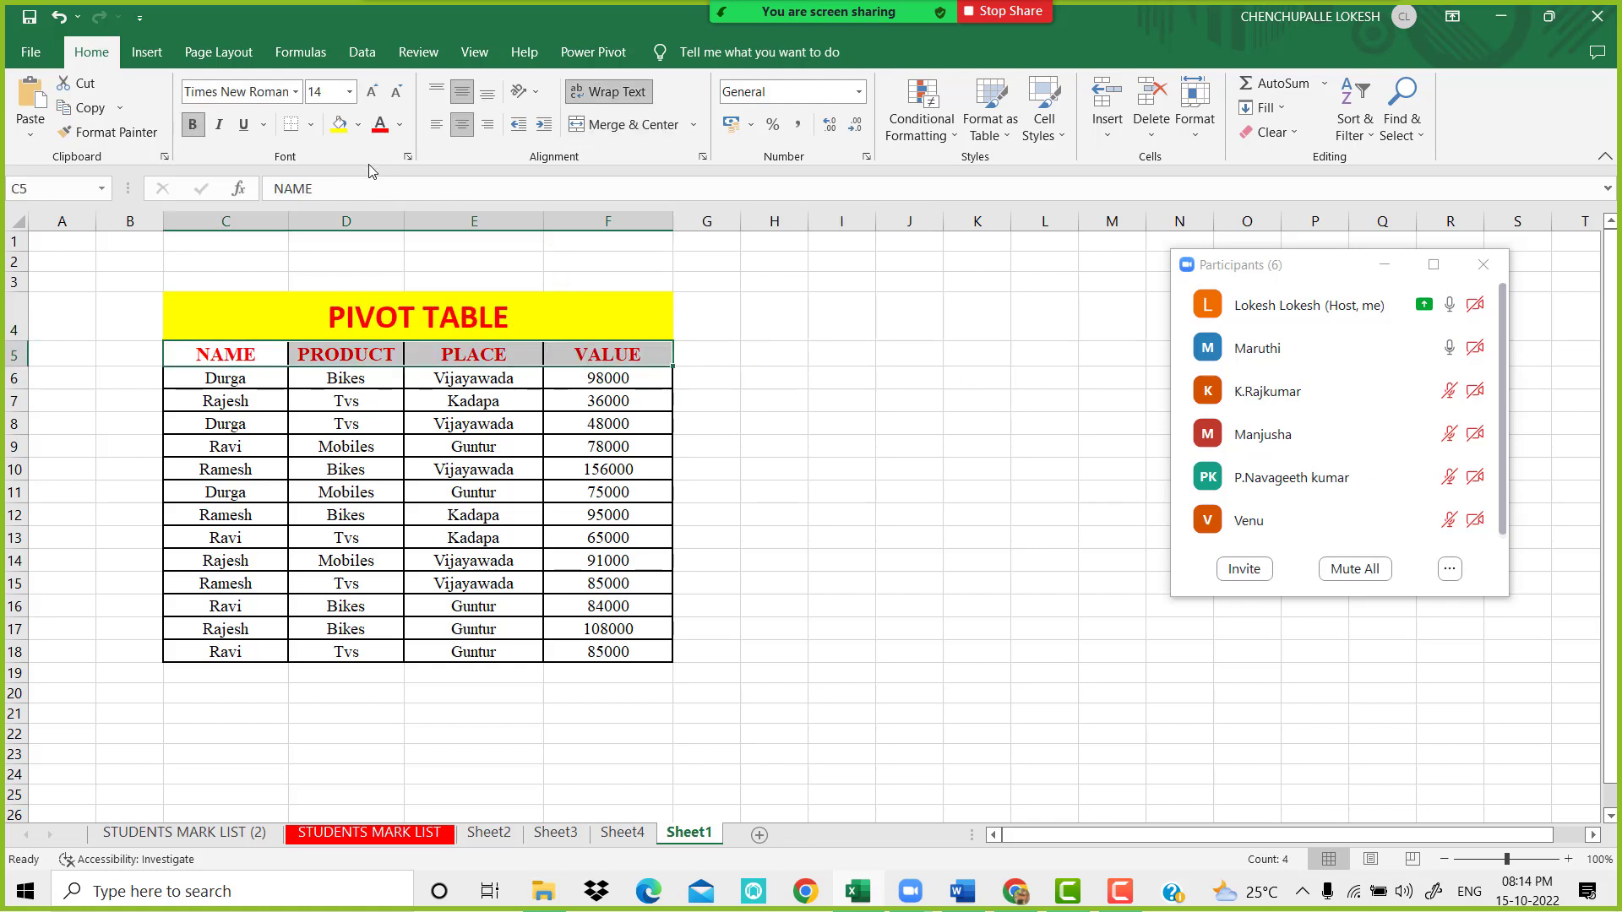
pyautogui.click(358, 124)
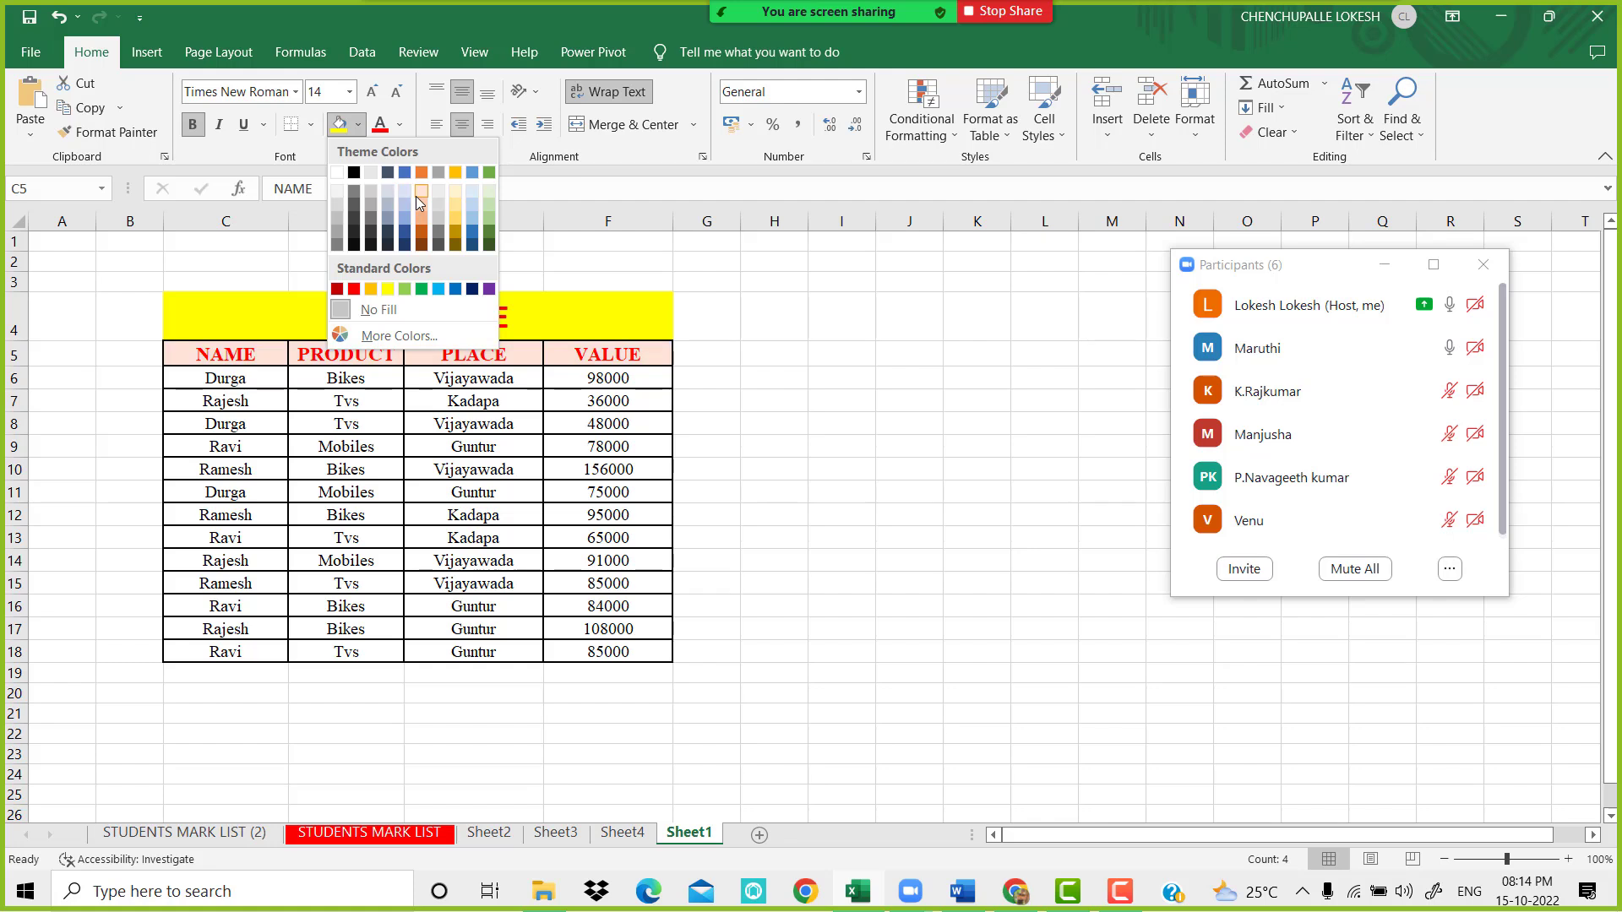
pyautogui.click(472, 230)
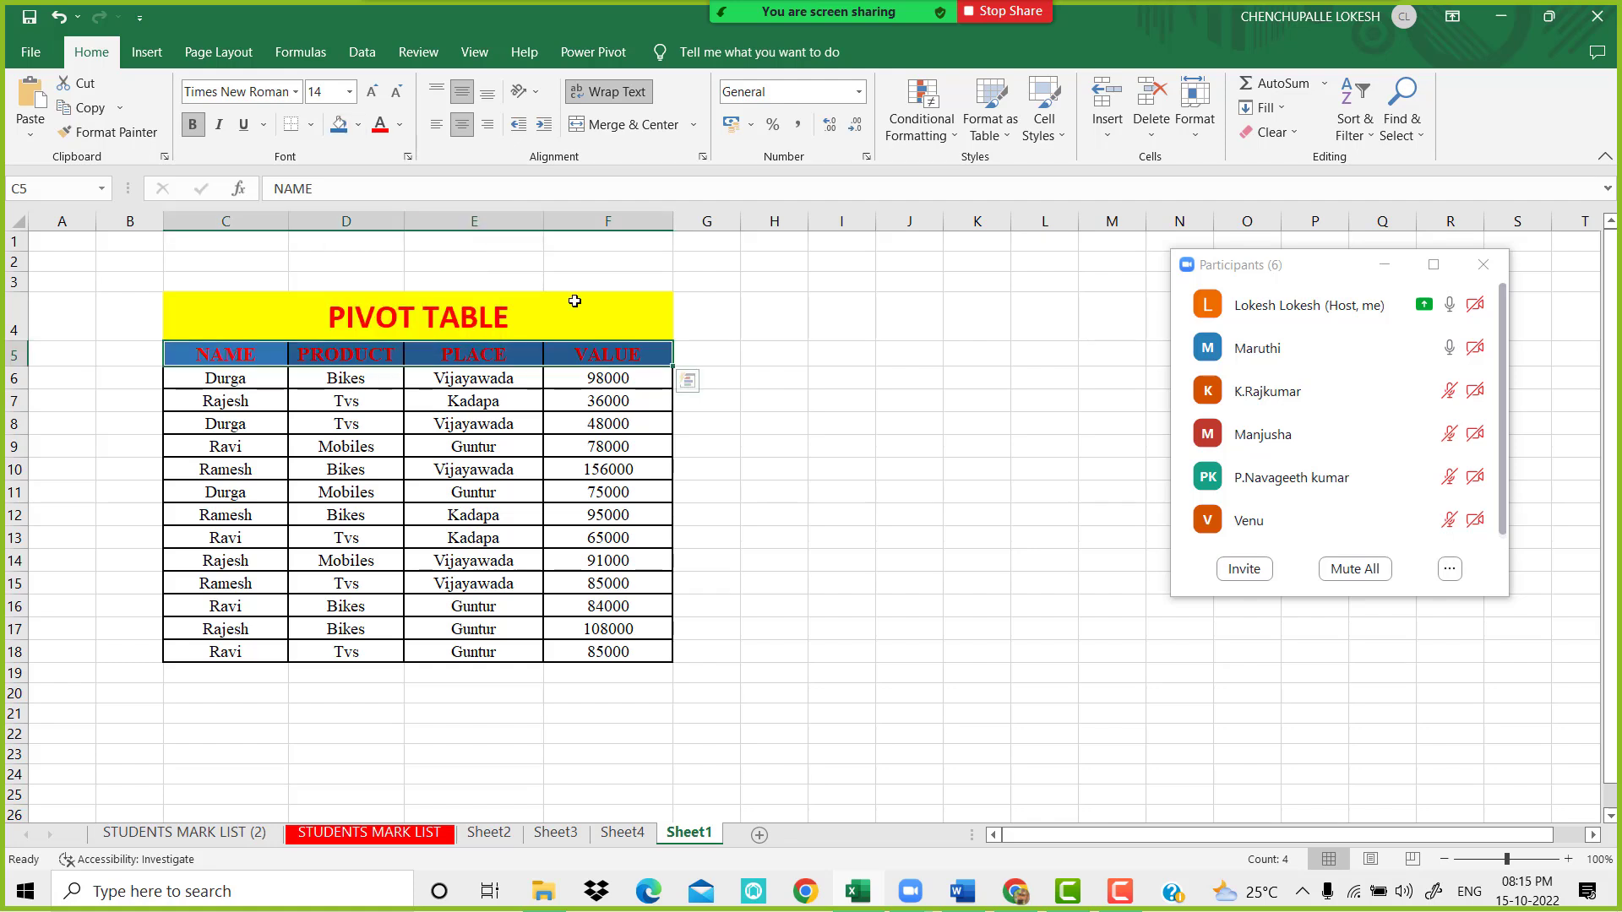
pyautogui.click(760, 492)
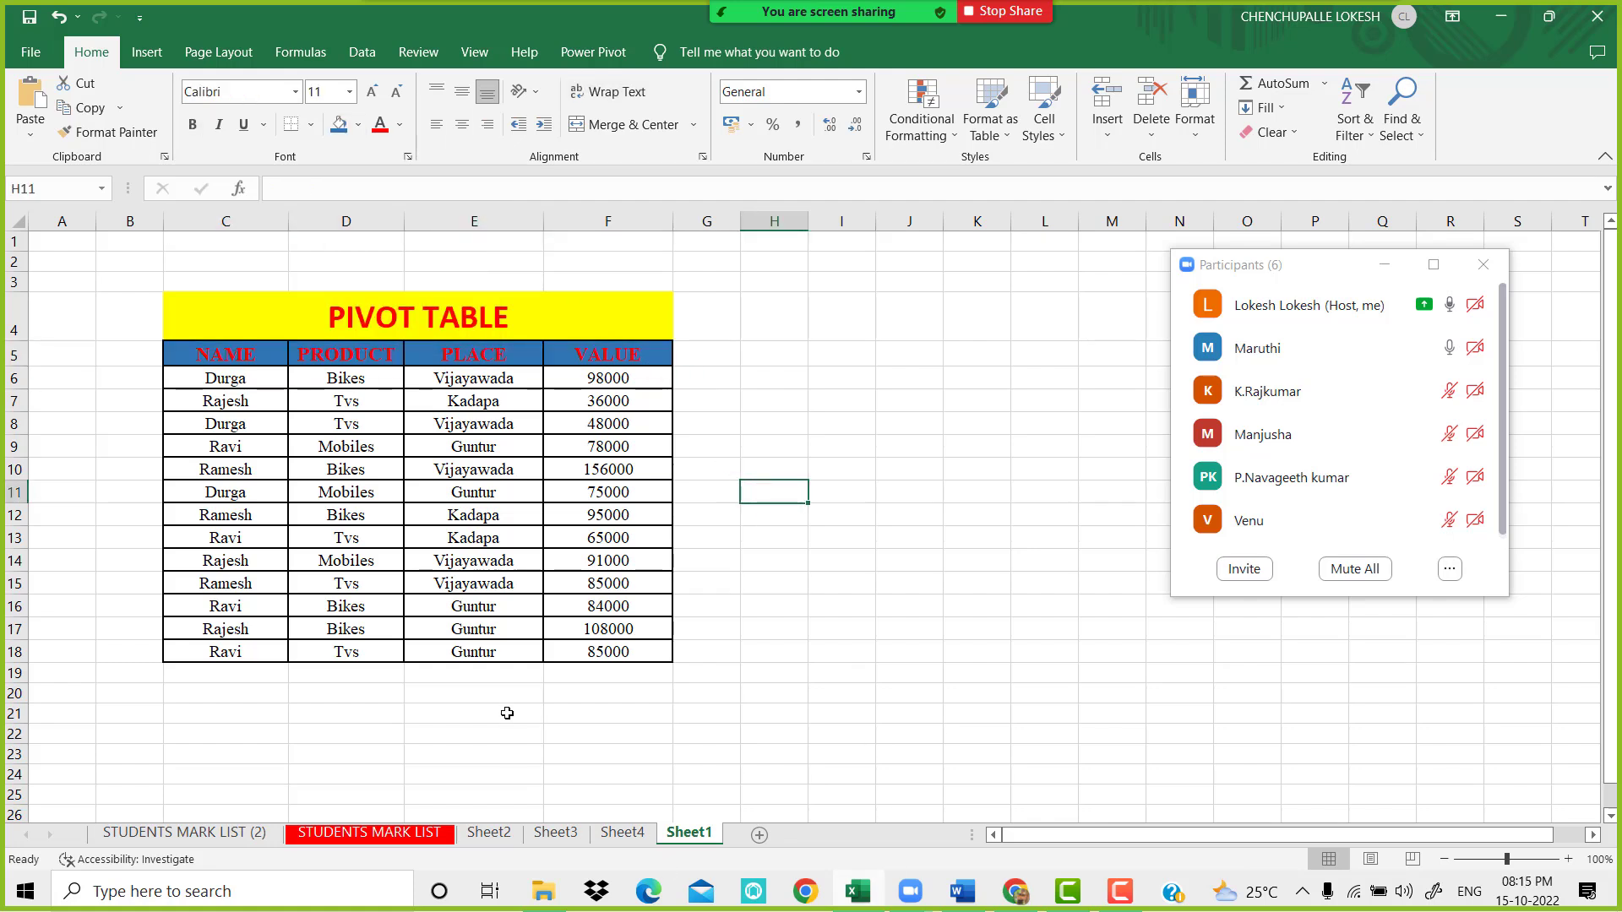
# Insert a PivotTable from the sales data C5:F18 onto a new worksheet
pyautogui.click(903, 608)
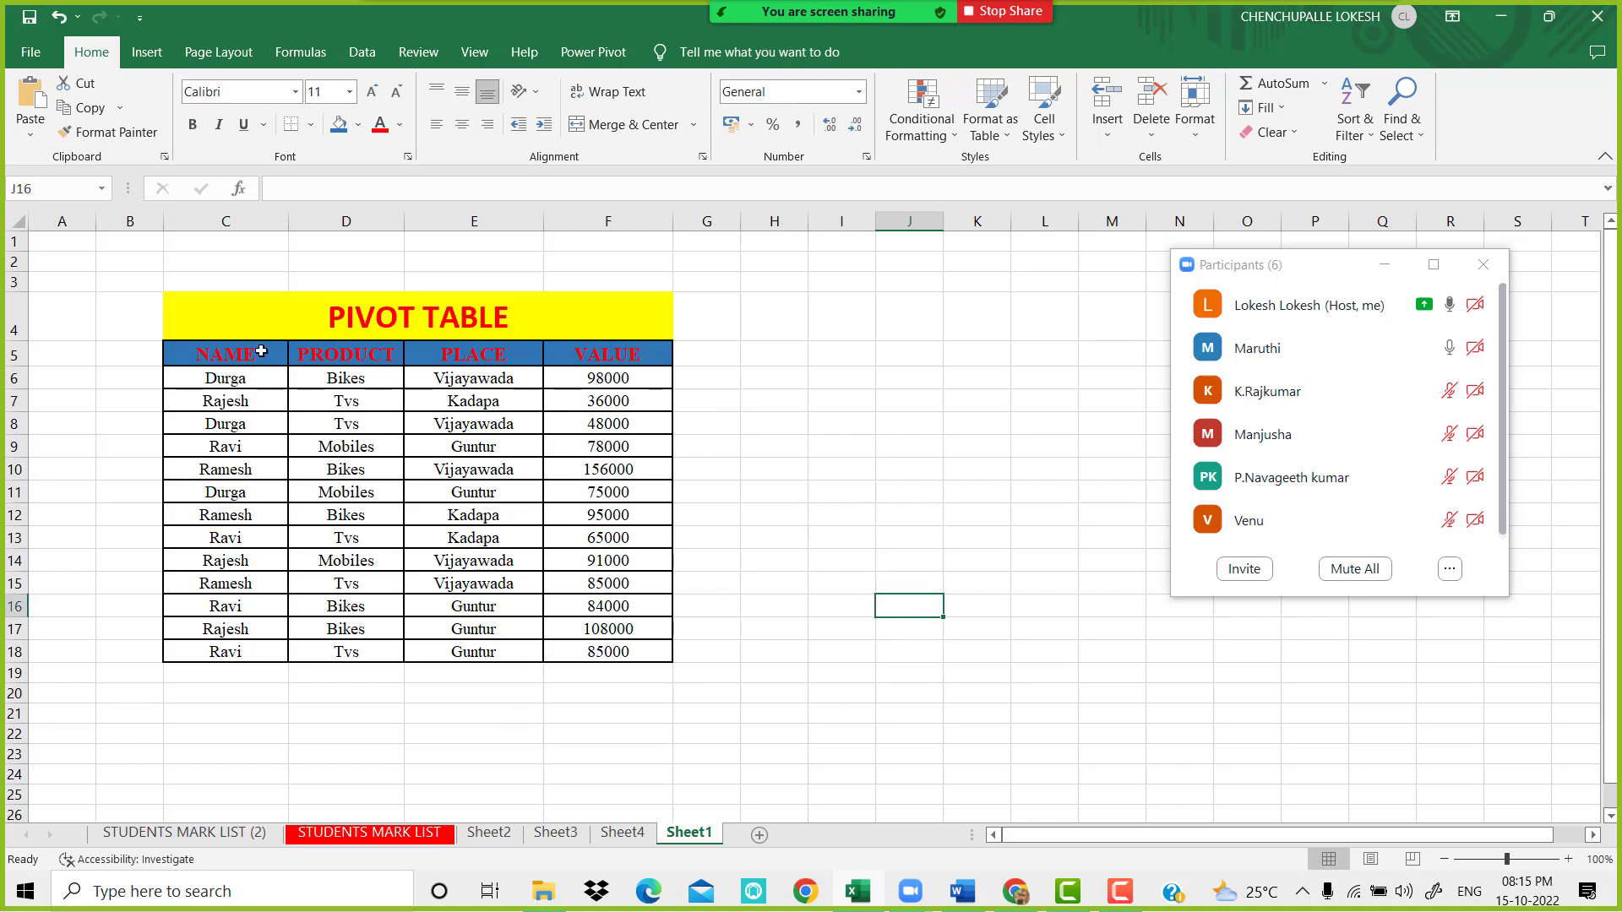
pyautogui.moveTo(261, 352); pyautogui.dragTo(631, 656)
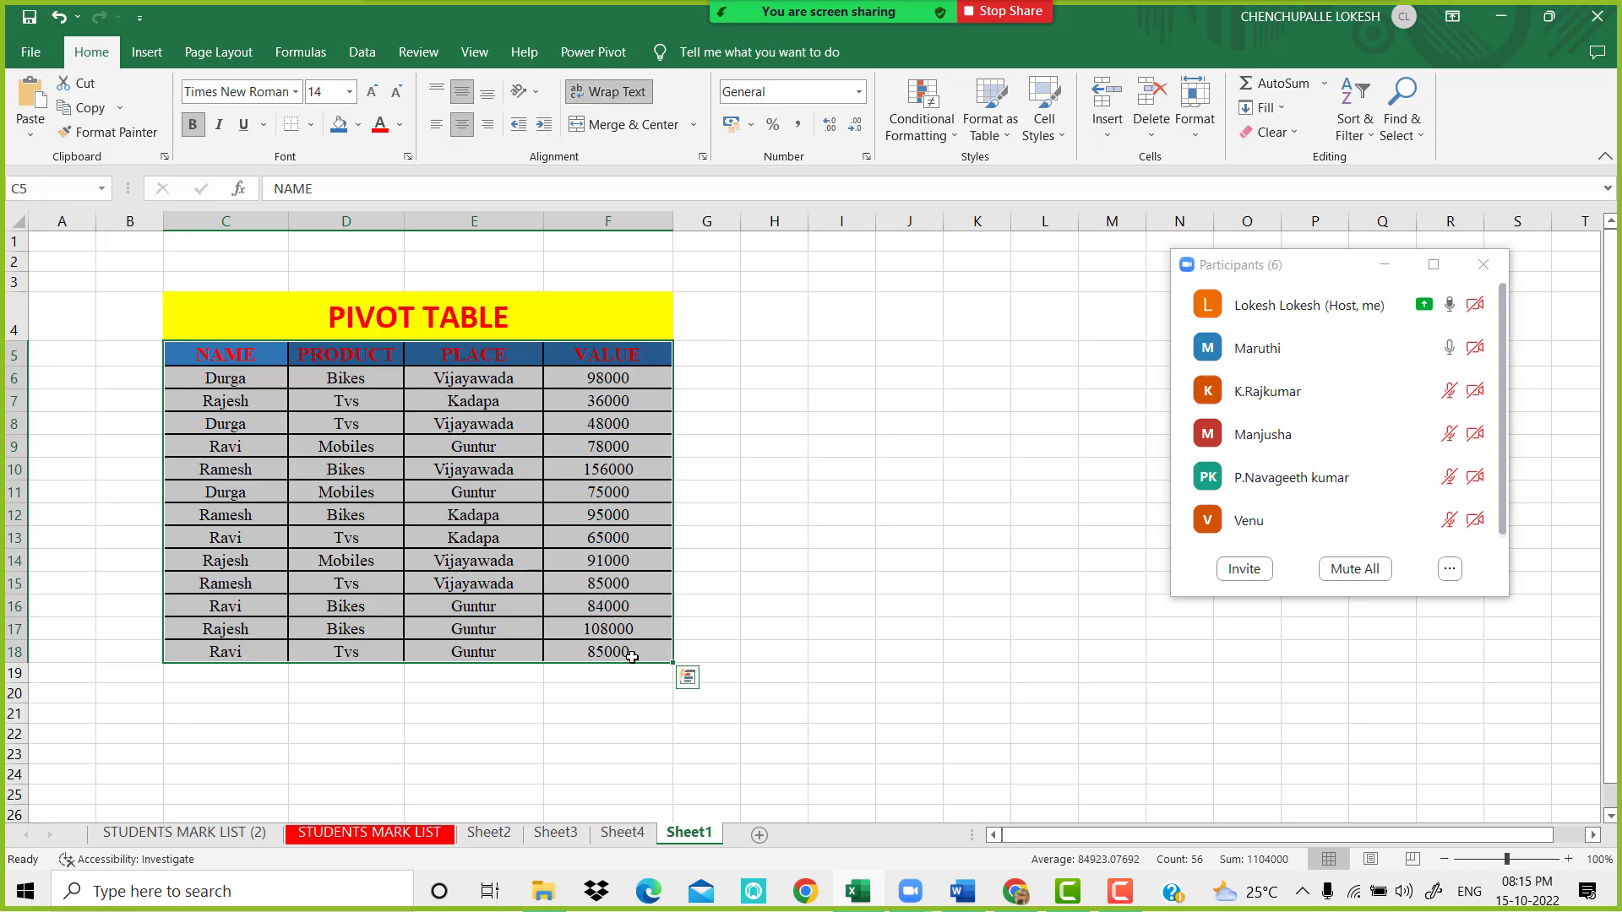
pyautogui.click(147, 59)
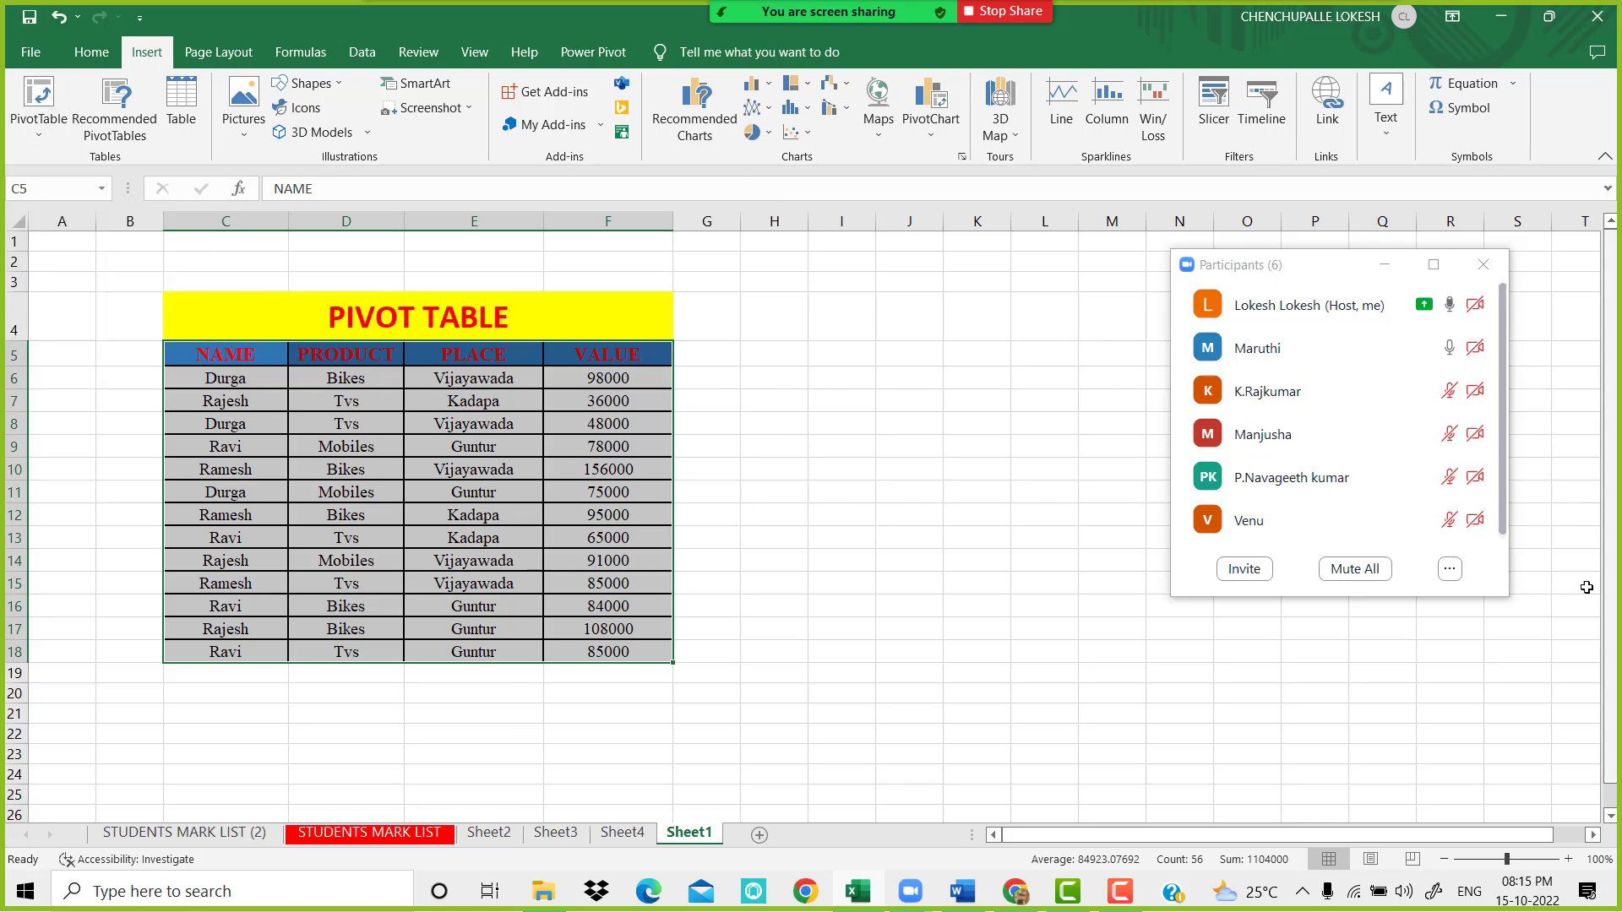
pyautogui.click(1386, 264)
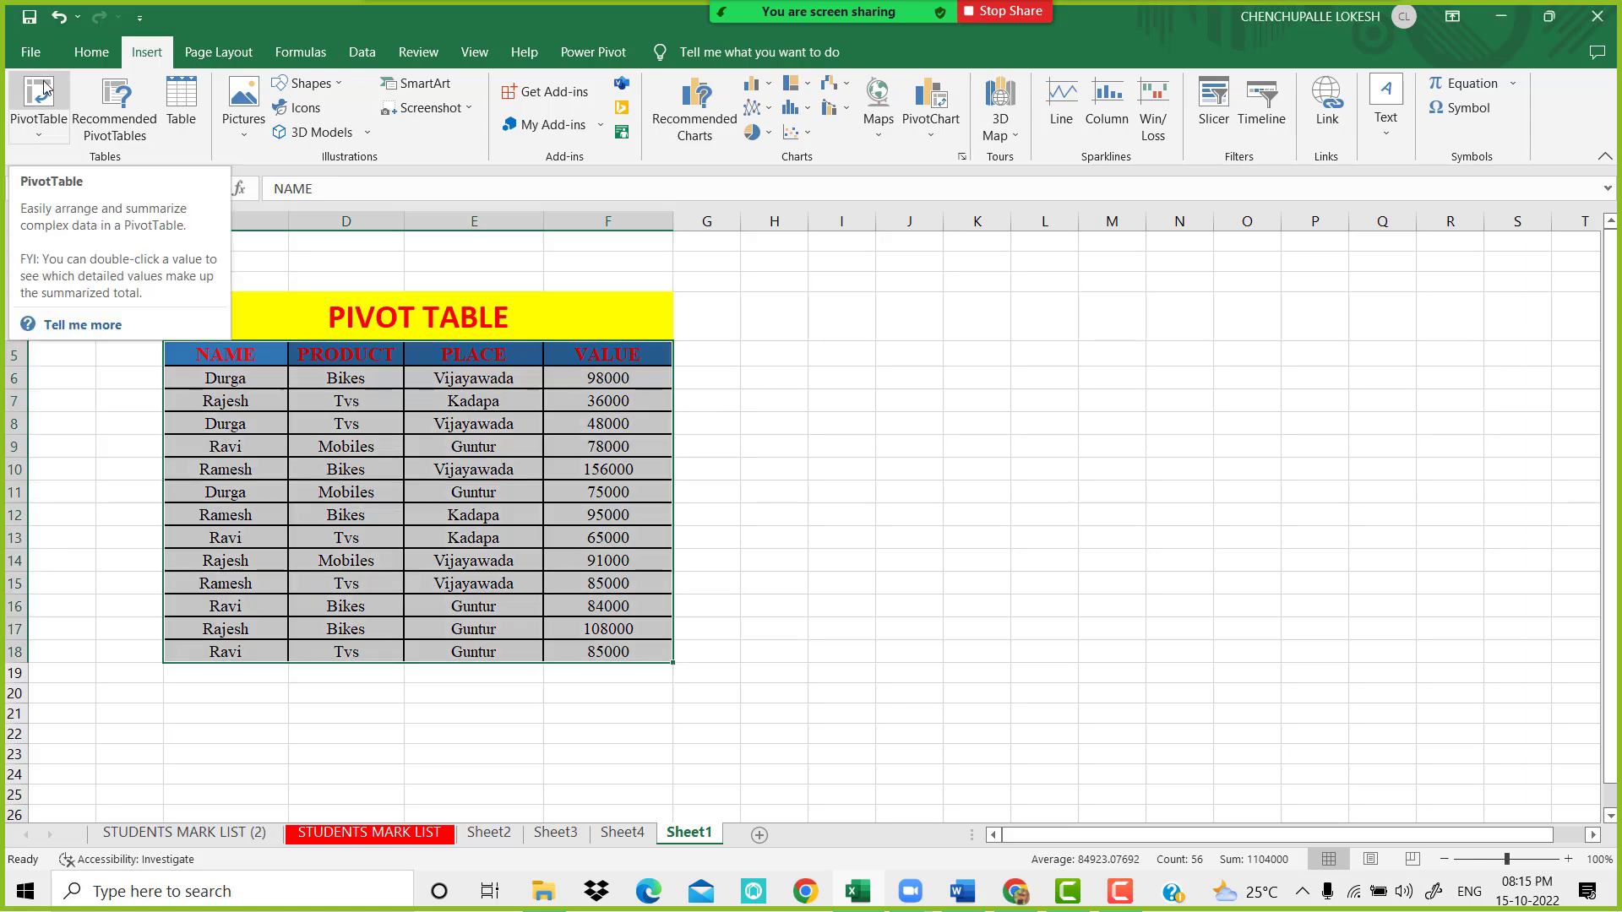
pyautogui.click(43, 87)
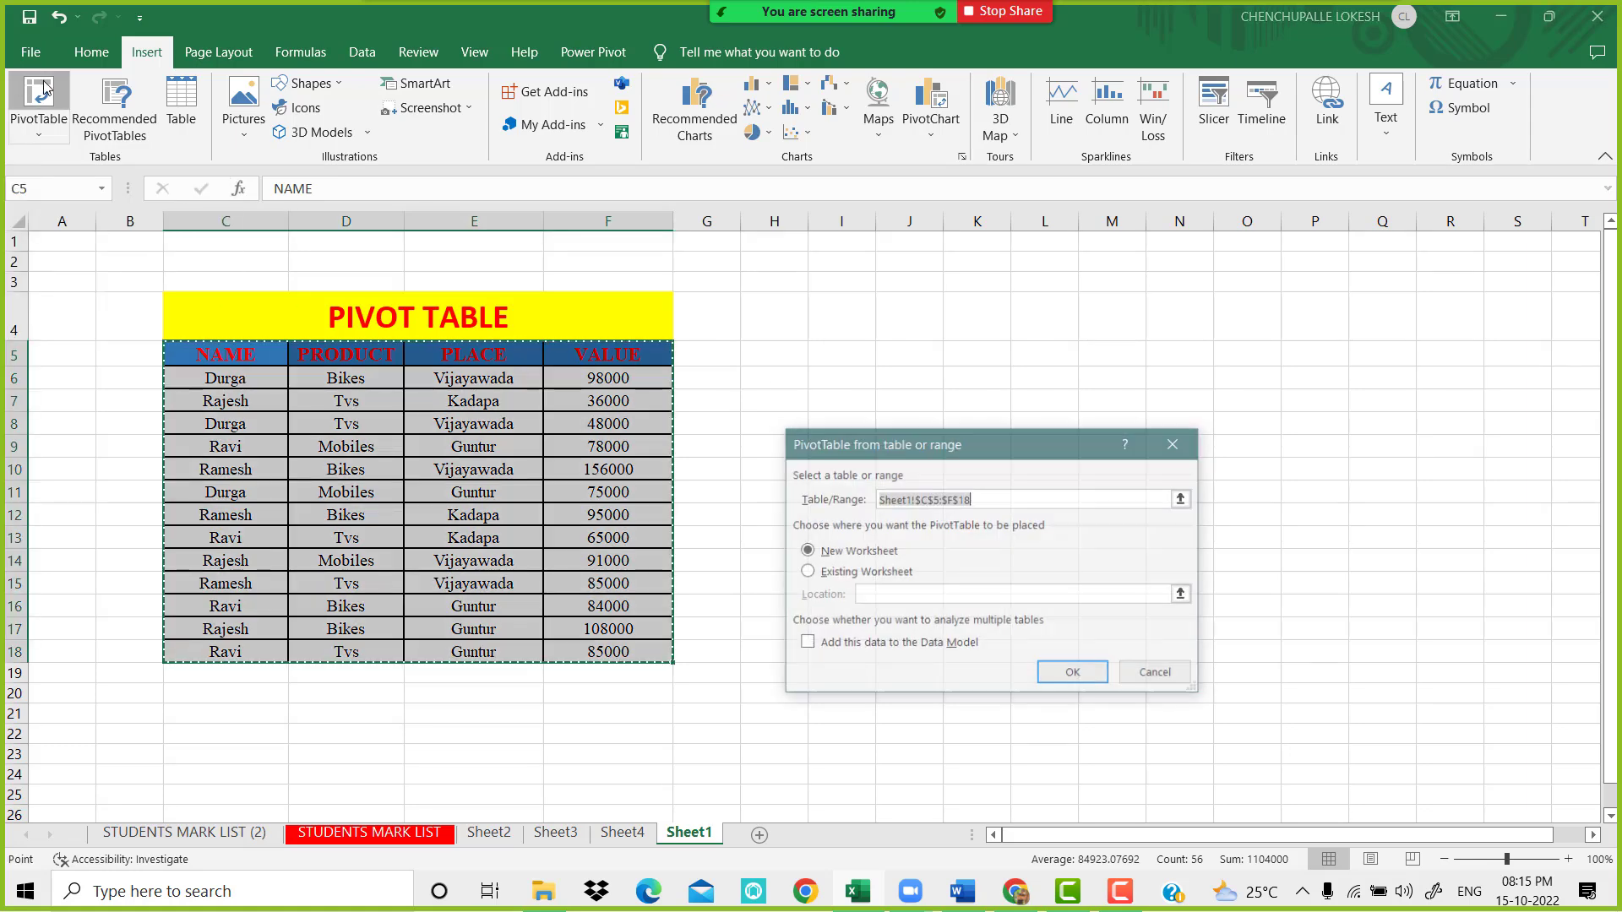
pyautogui.click(1074, 674)
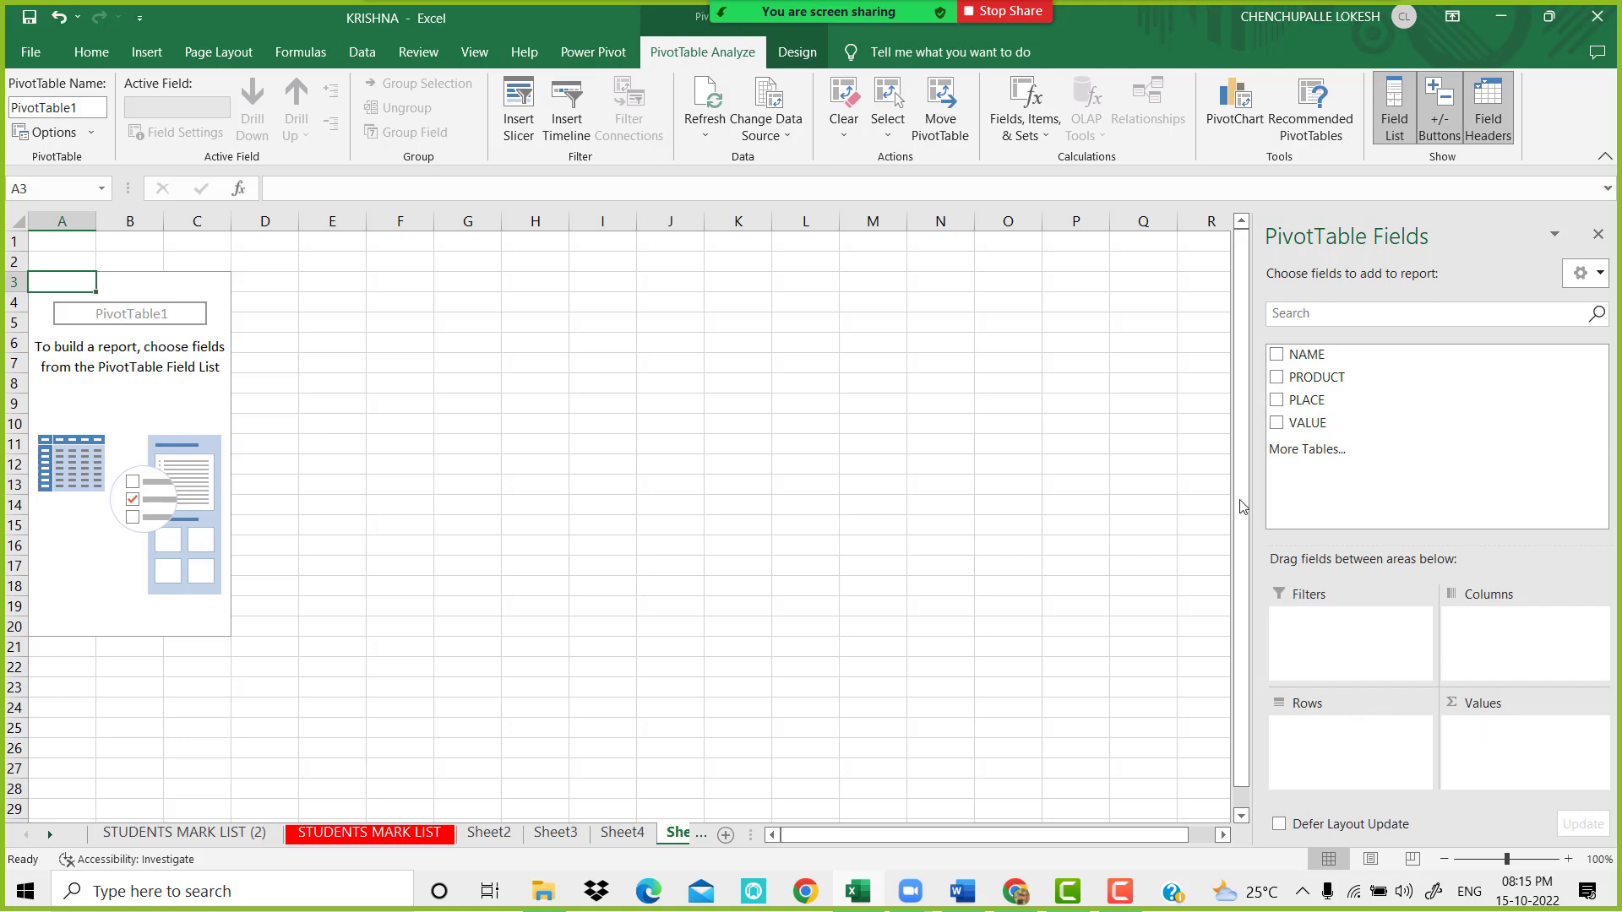
# Put NAME and PRODUCT in Rows, PLACE in Columns, sum VALUE, and zoom to 140%
pyautogui.click(1276, 355)
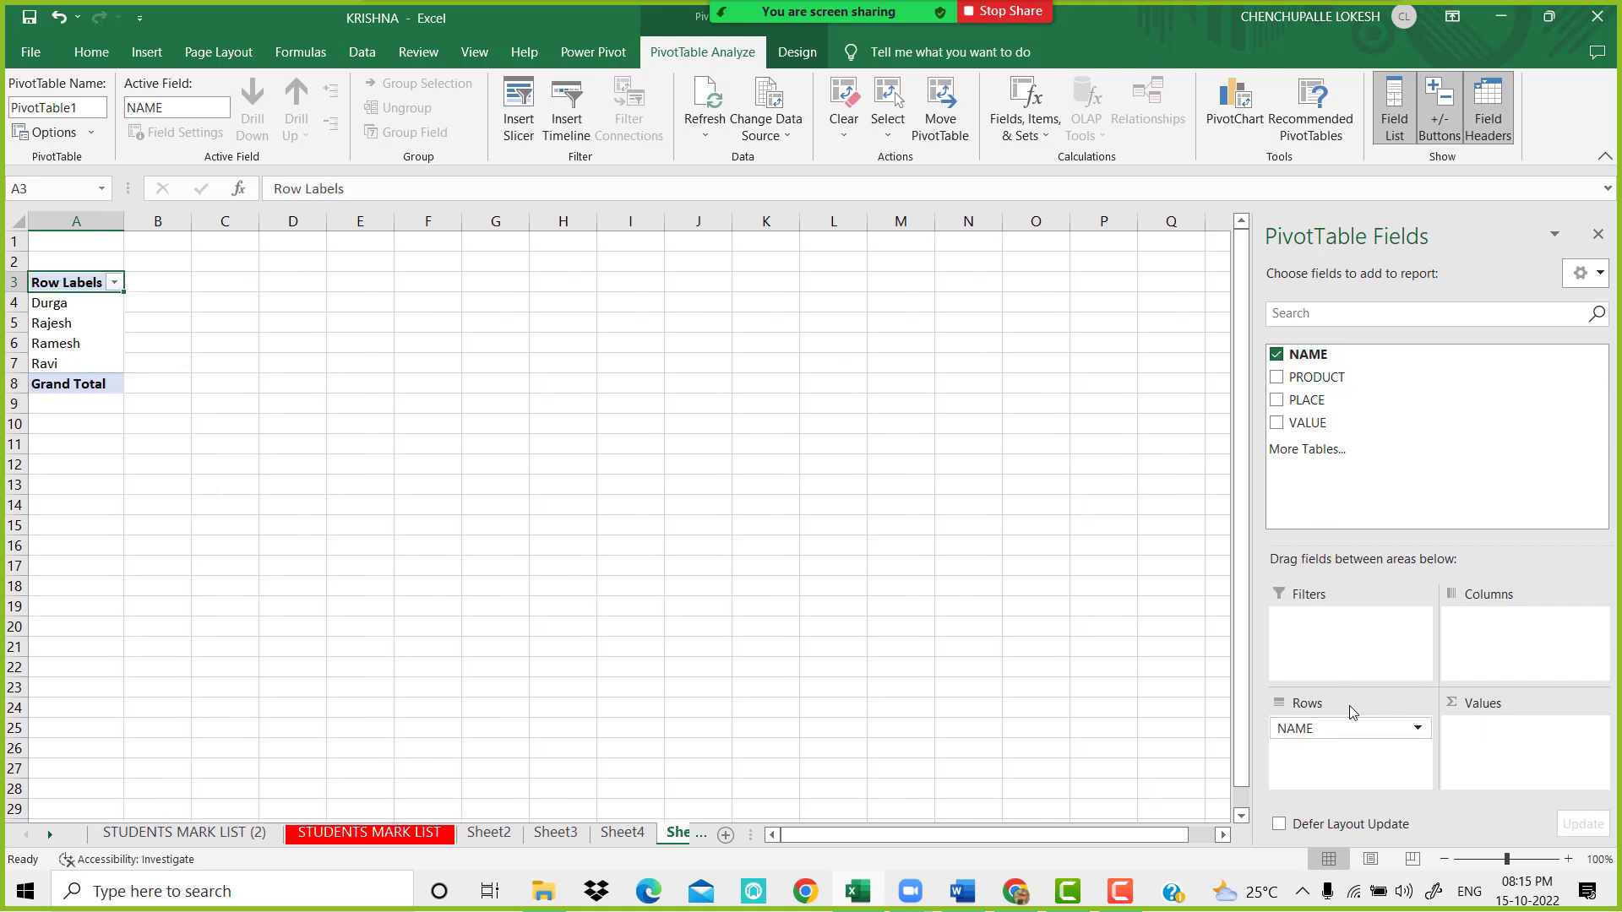
pyautogui.click(1277, 378)
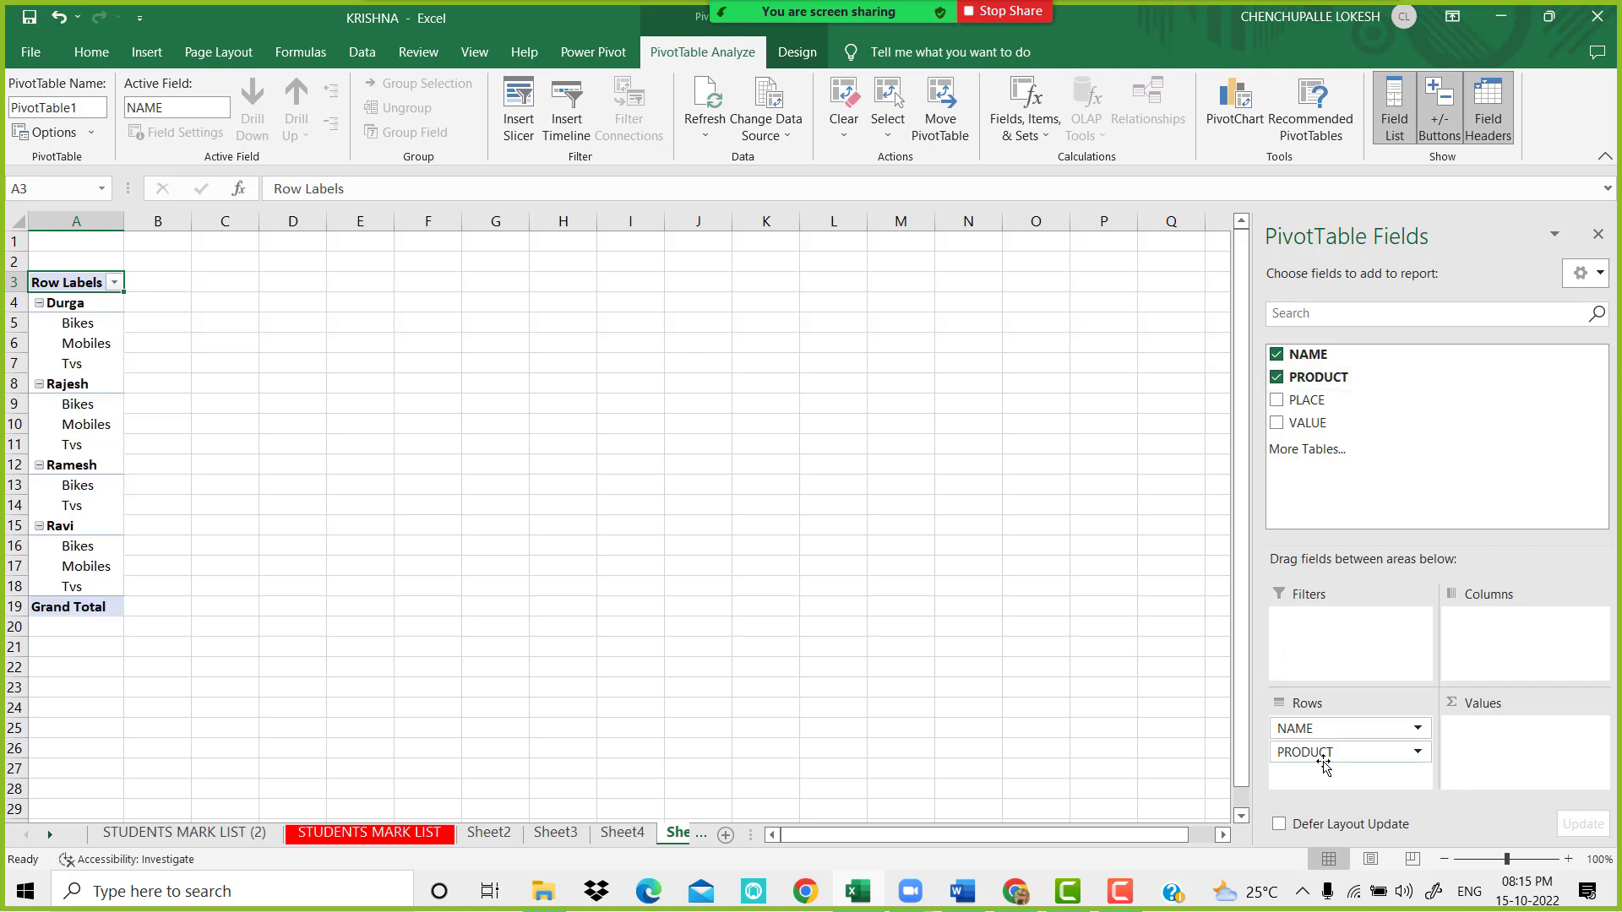
pyautogui.moveTo(1320, 400); pyautogui.dragTo(1474, 635)
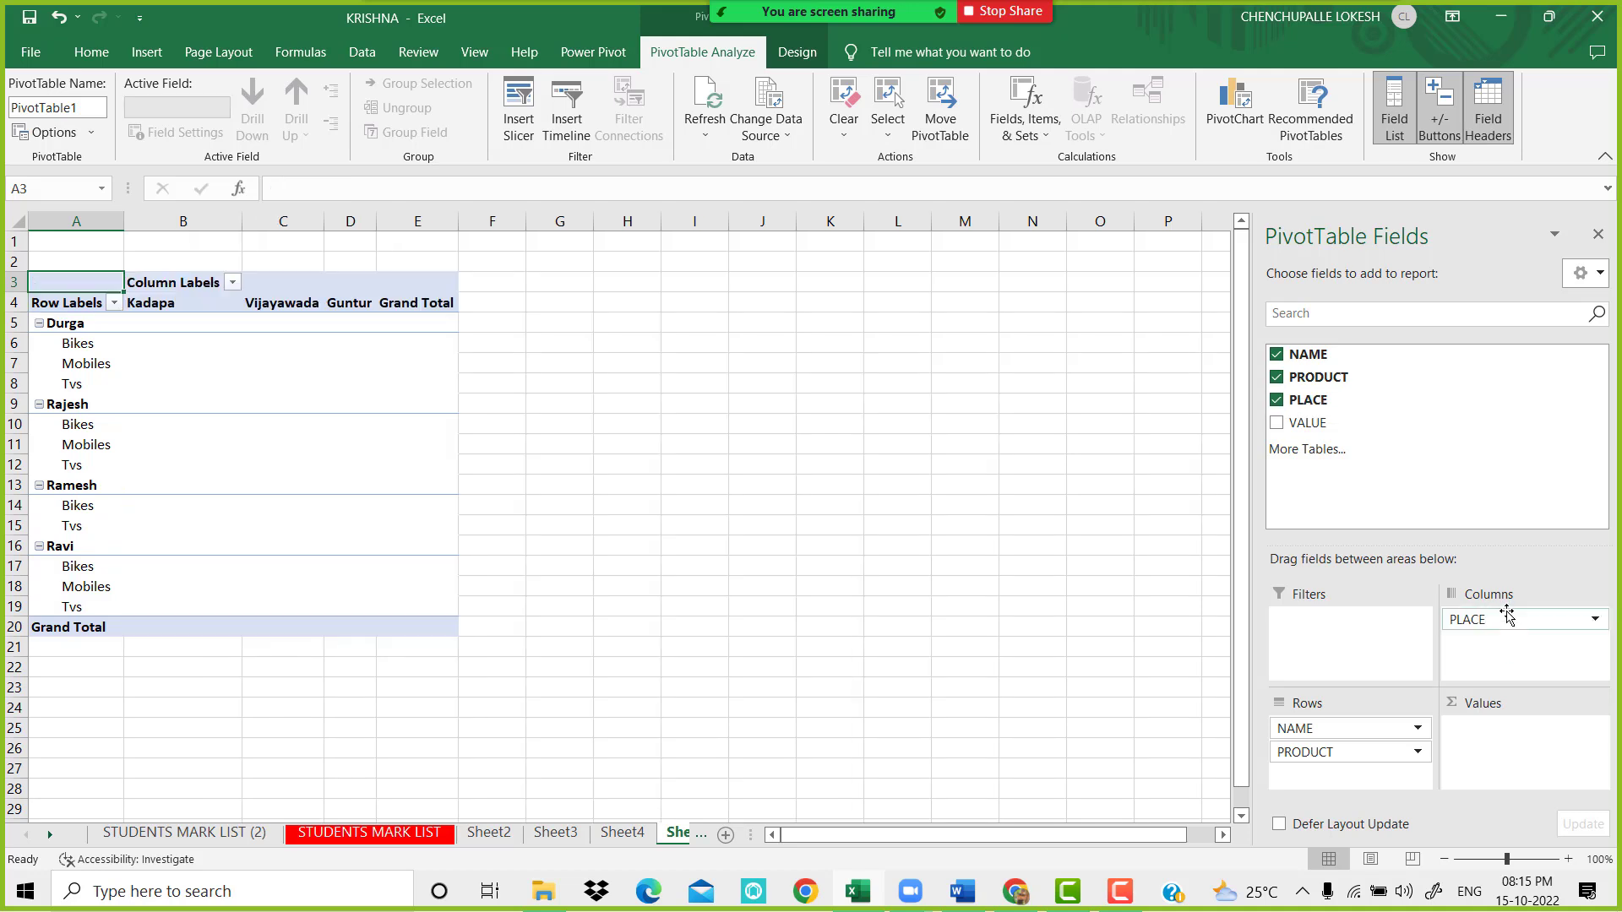
pyautogui.moveTo(1309, 422); pyautogui.dragTo(1509, 748)
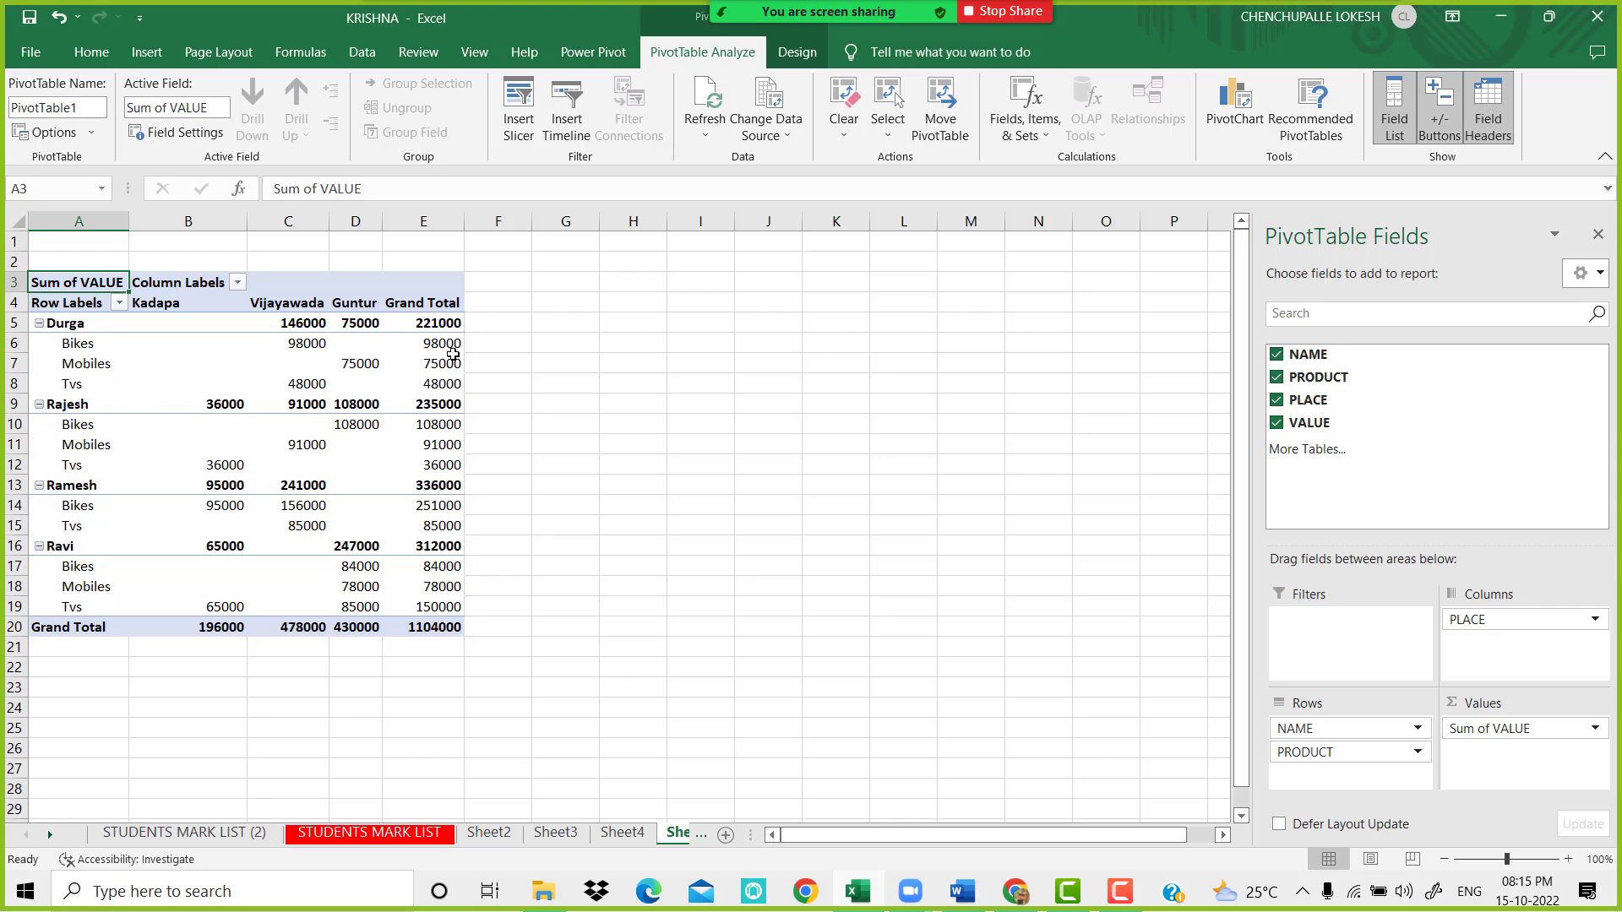
pyautogui.click(1569, 859)
pyautogui.click(1569, 859)
pyautogui.click(1569, 859)
pyautogui.click(1568, 859)
pyautogui.scroll(-1, 688, 651)
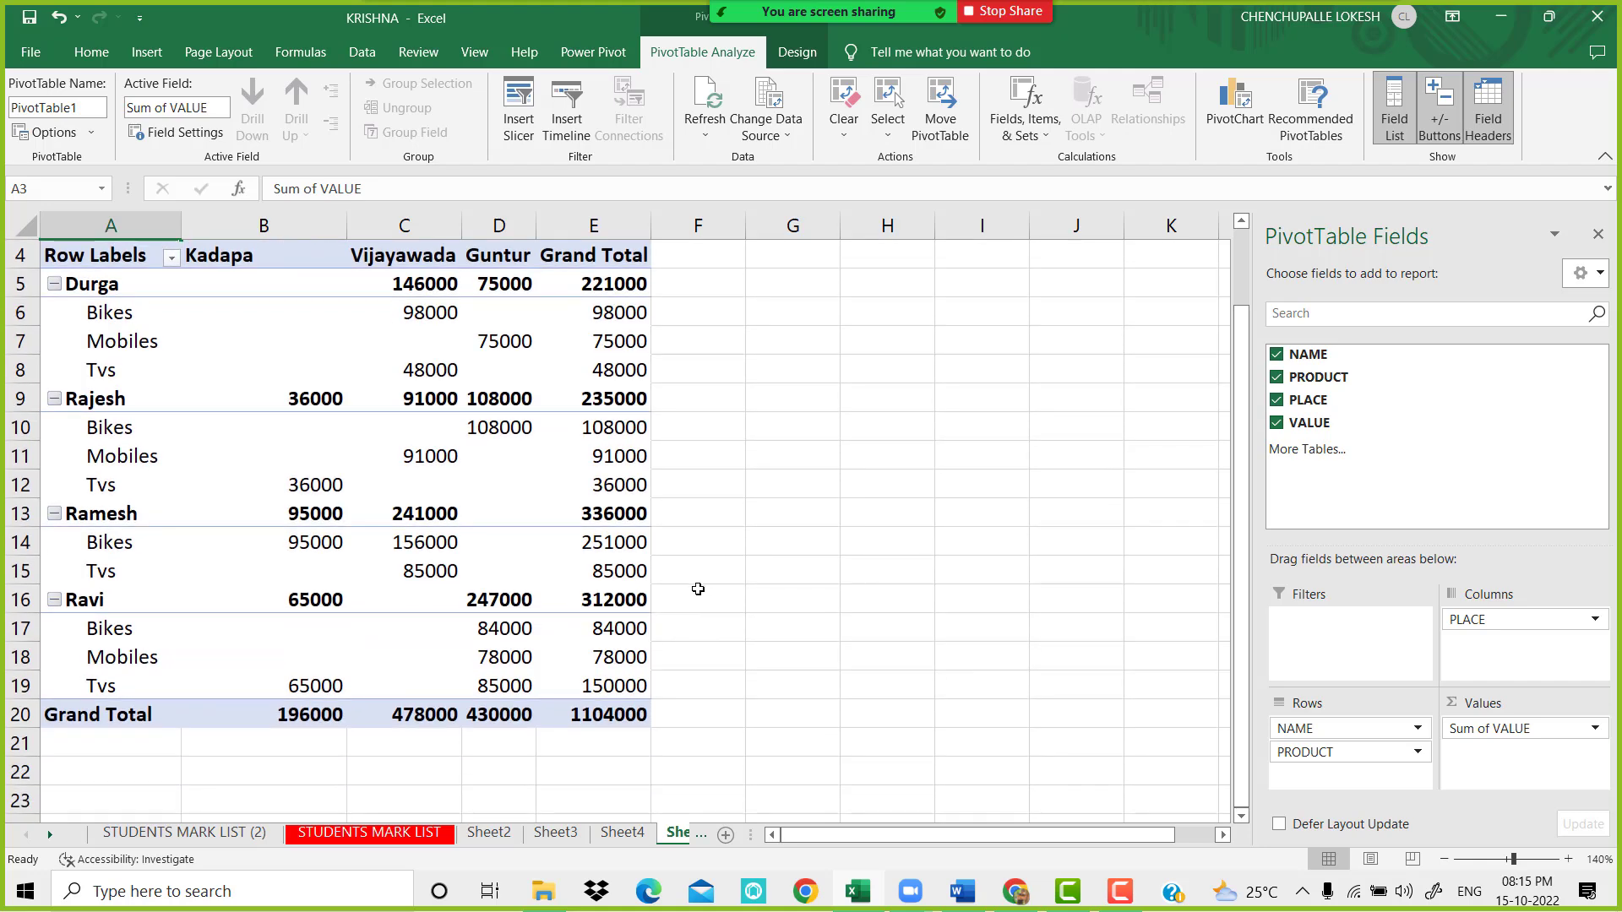
pyautogui.click(705, 592)
# Read questions 1–3 in Word, then return to Excel and select the 1104000 grand total
pyautogui.click(962, 891)
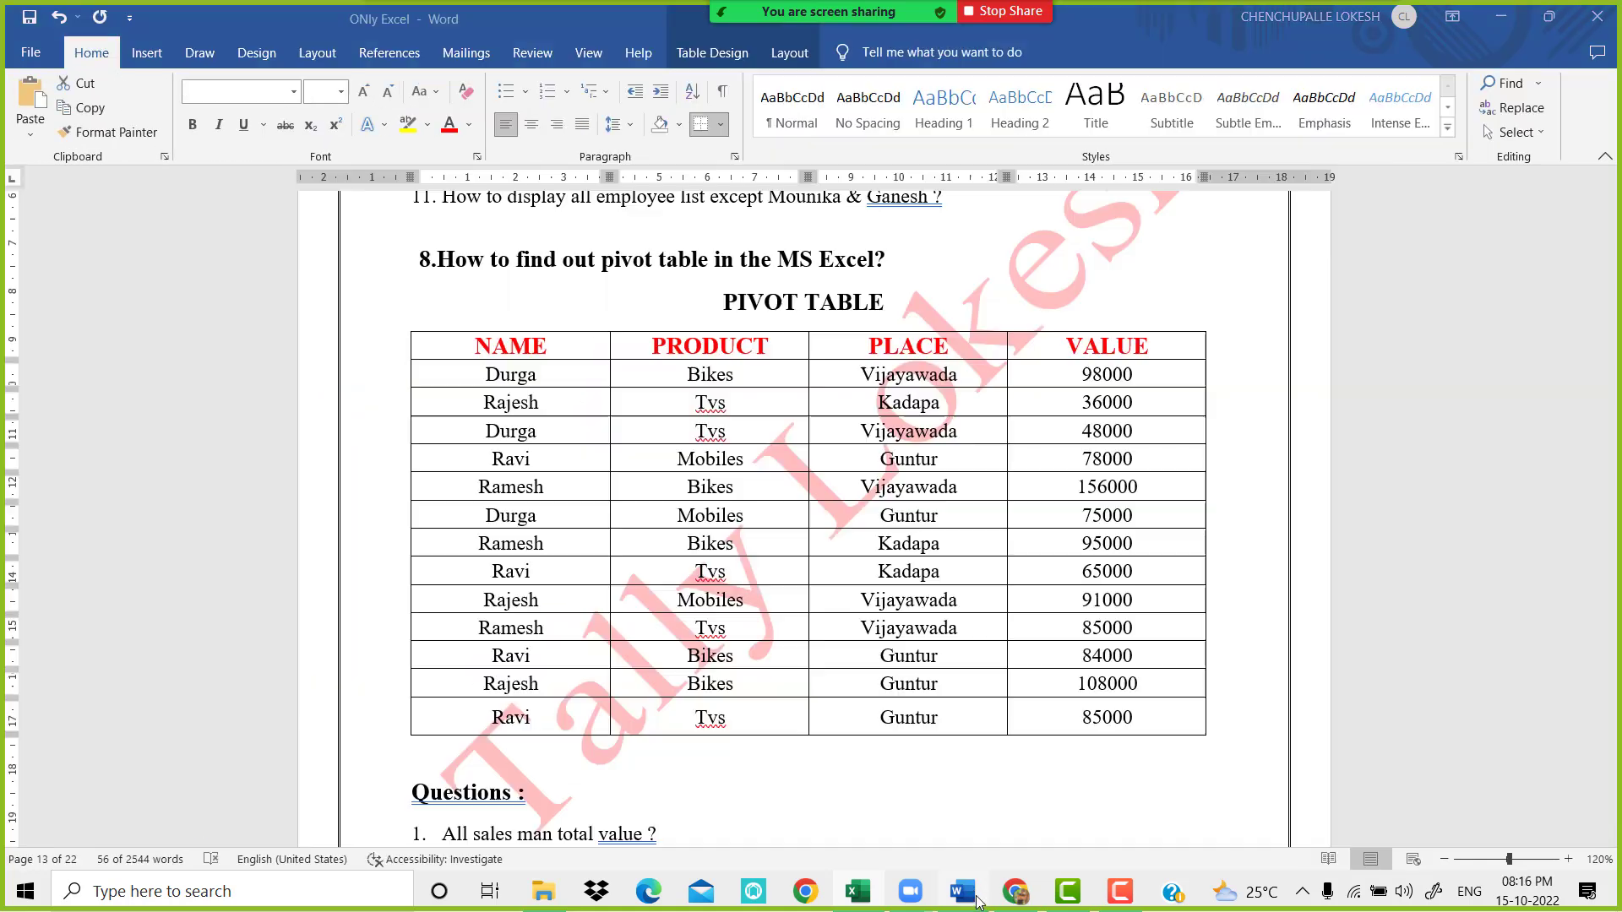
pyautogui.scroll(-3, 554, 637)
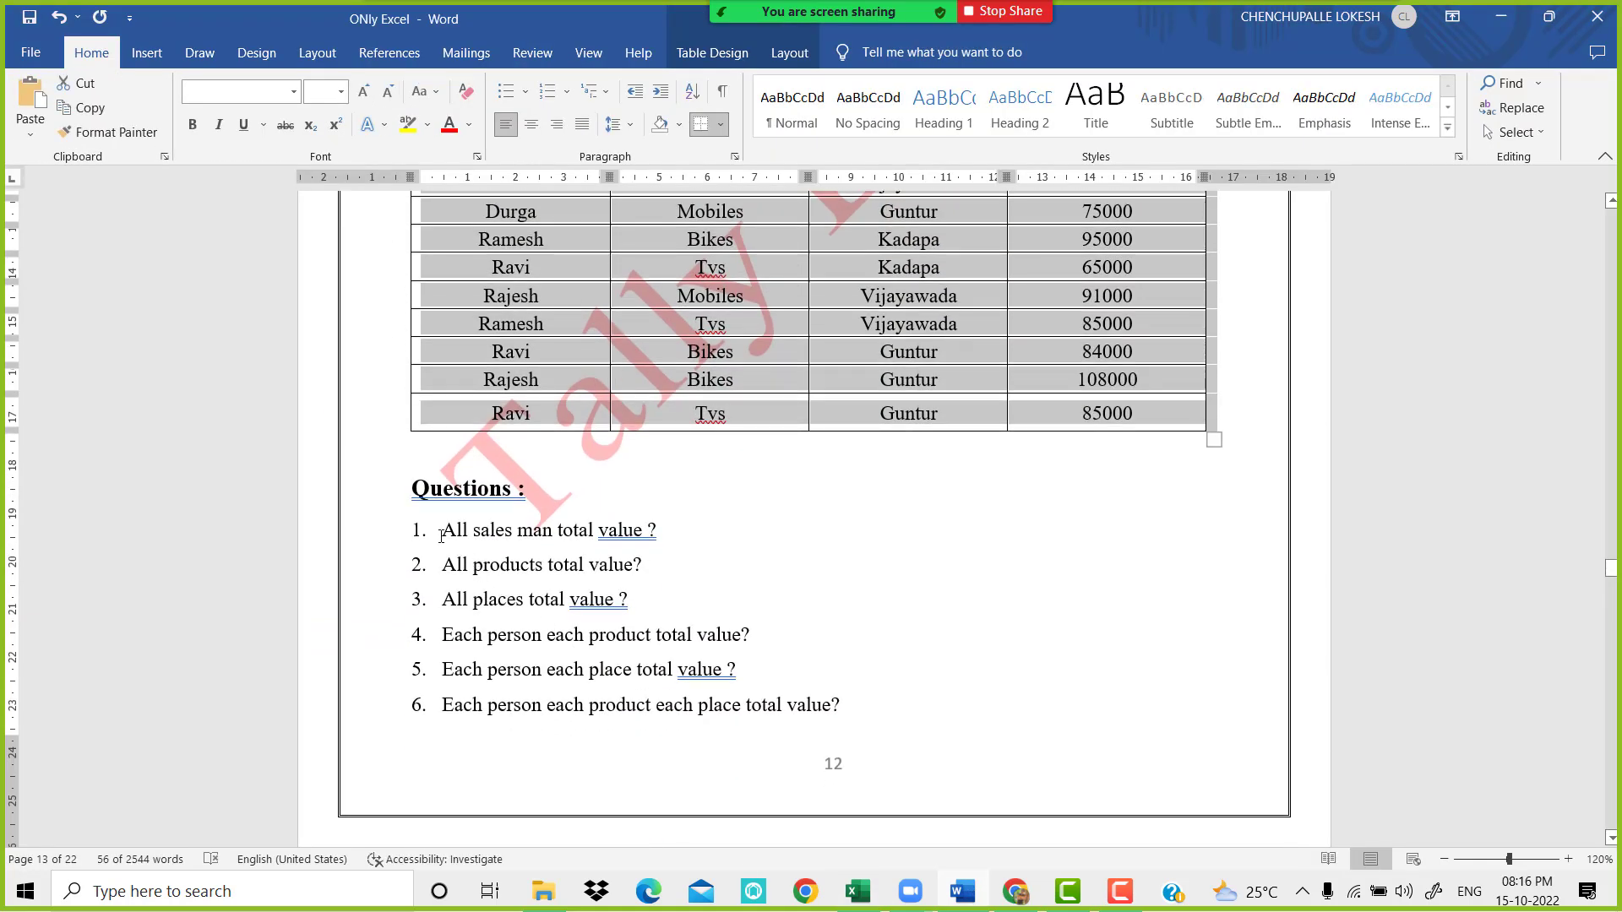
pyautogui.moveTo(441, 532); pyautogui.dragTo(642, 602)
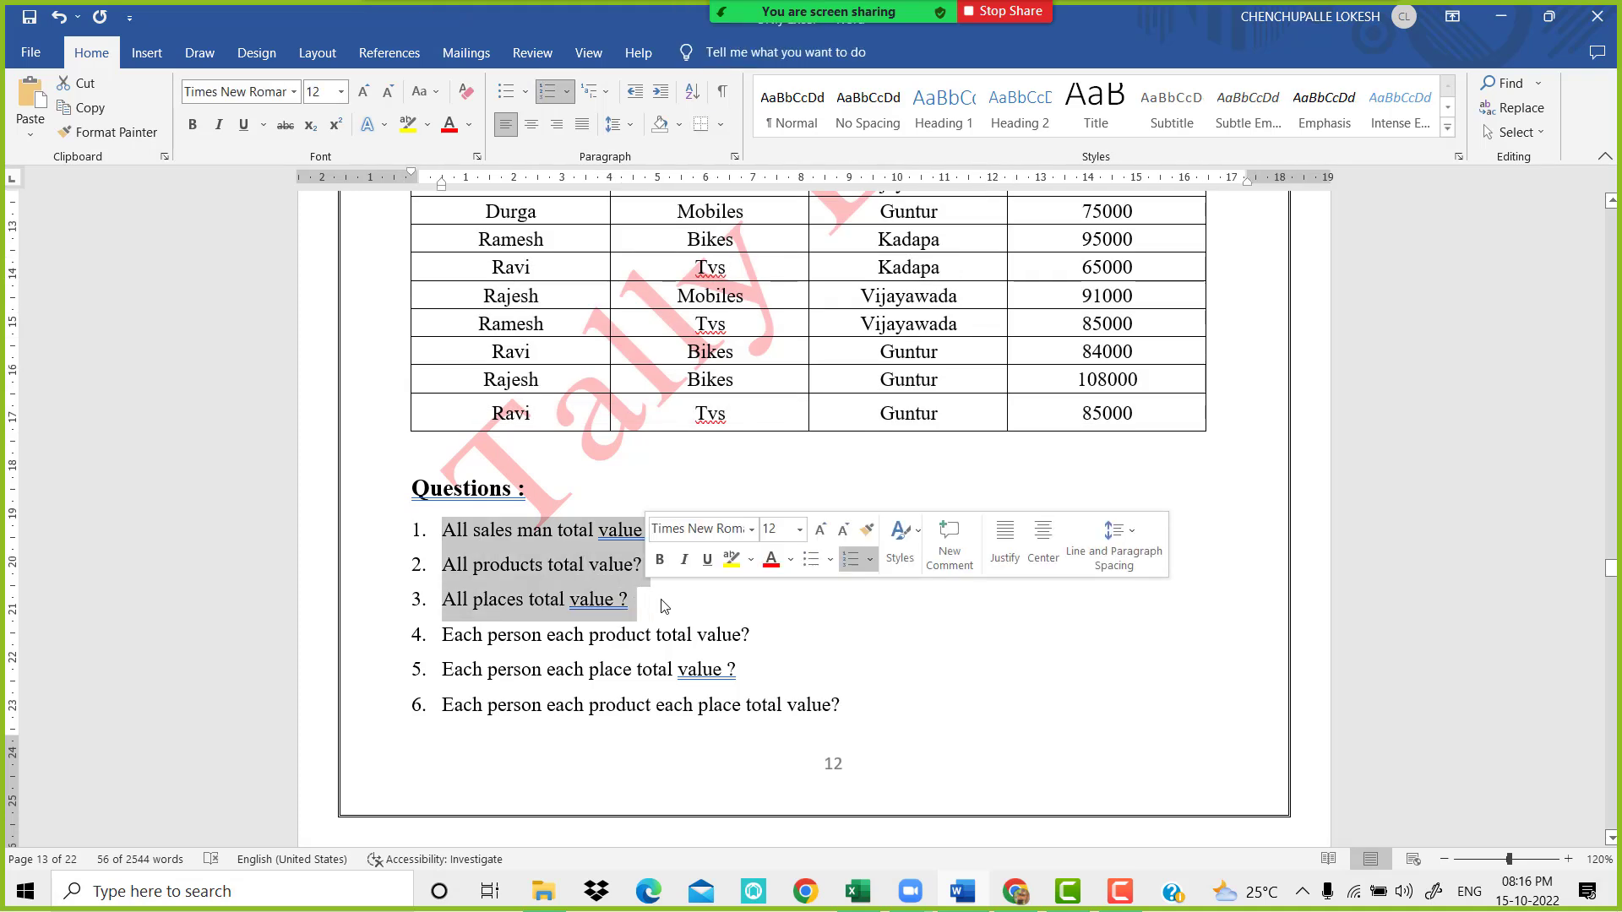
pyautogui.click(800, 650)
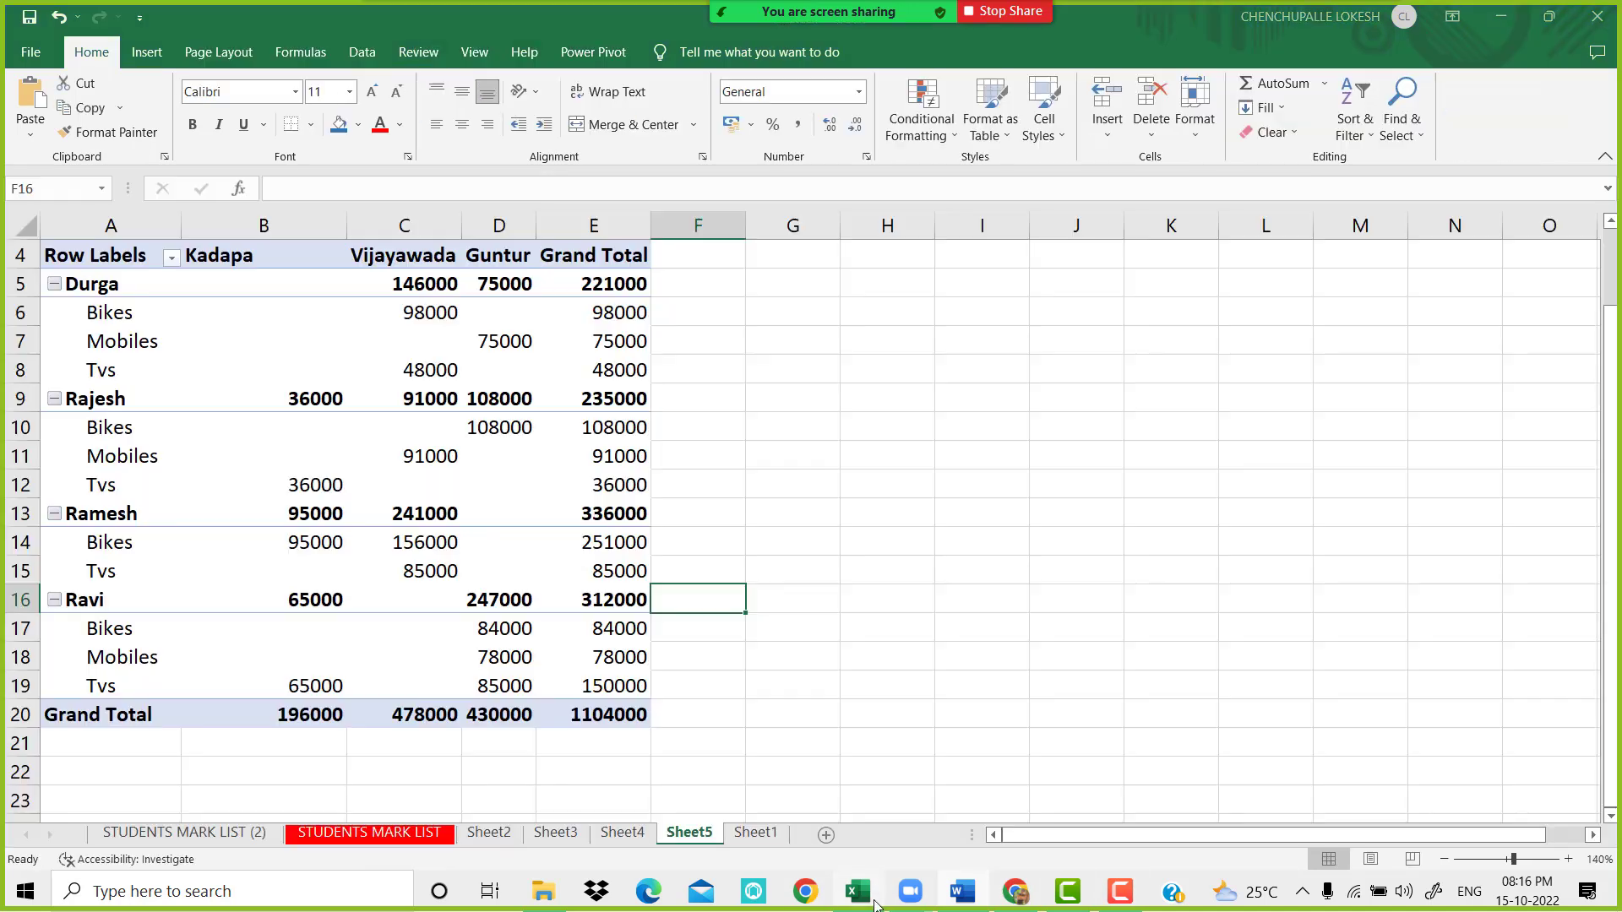
pyautogui.click(857, 893)
pyautogui.click(606, 722)
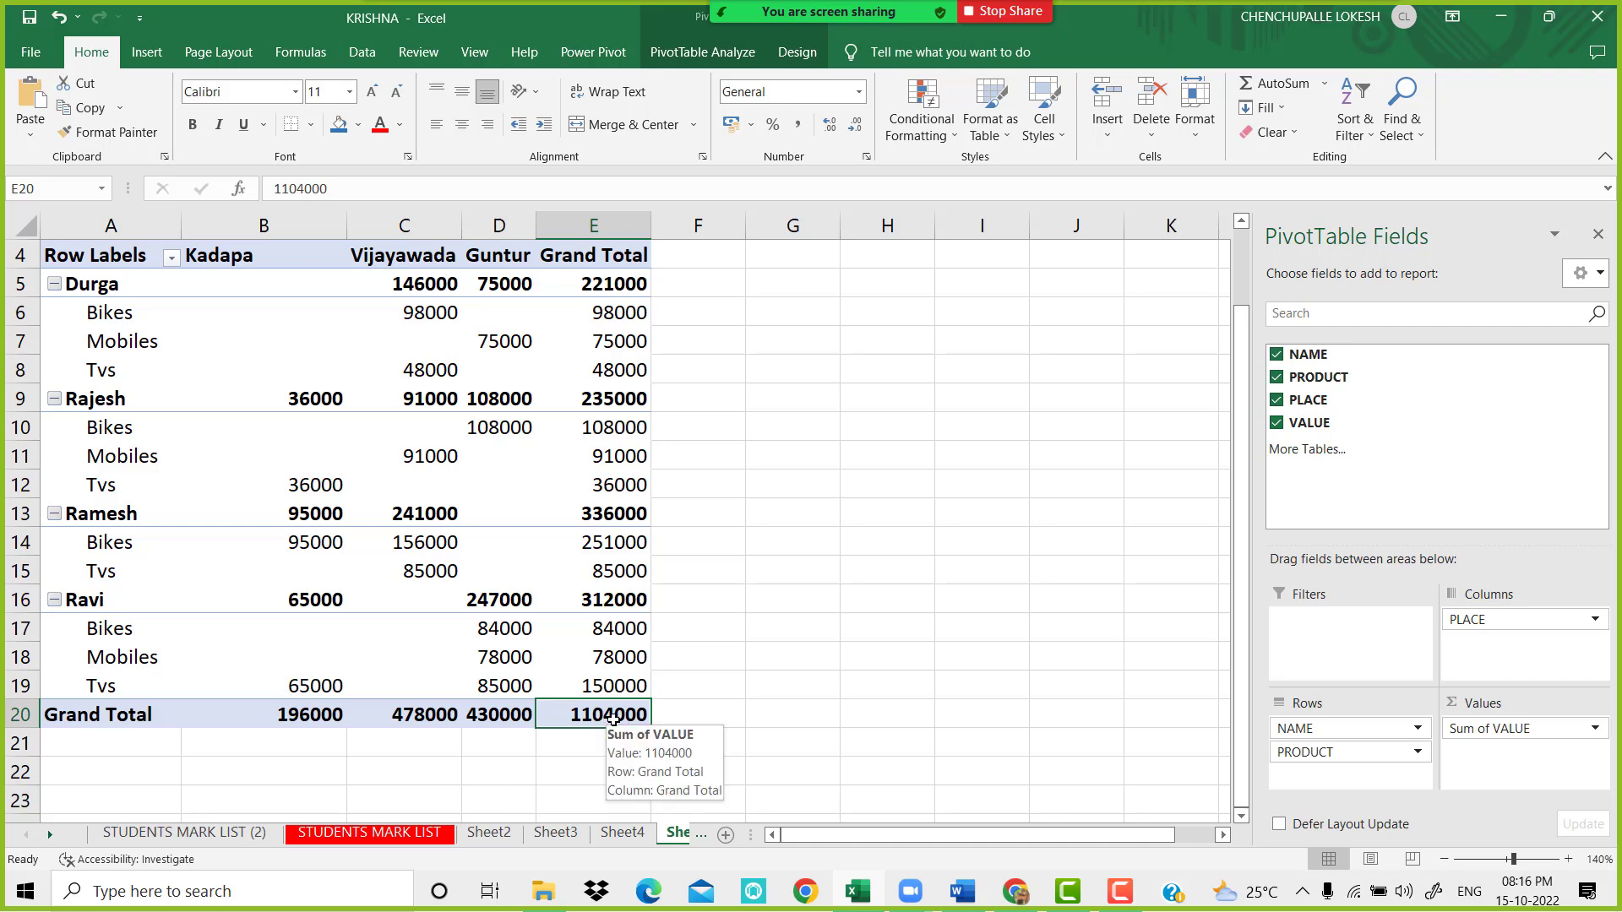
# Back in the pivot, check Durga's Bikes 98000 and Mobiles 75000 totals
pyautogui.click(980, 897)
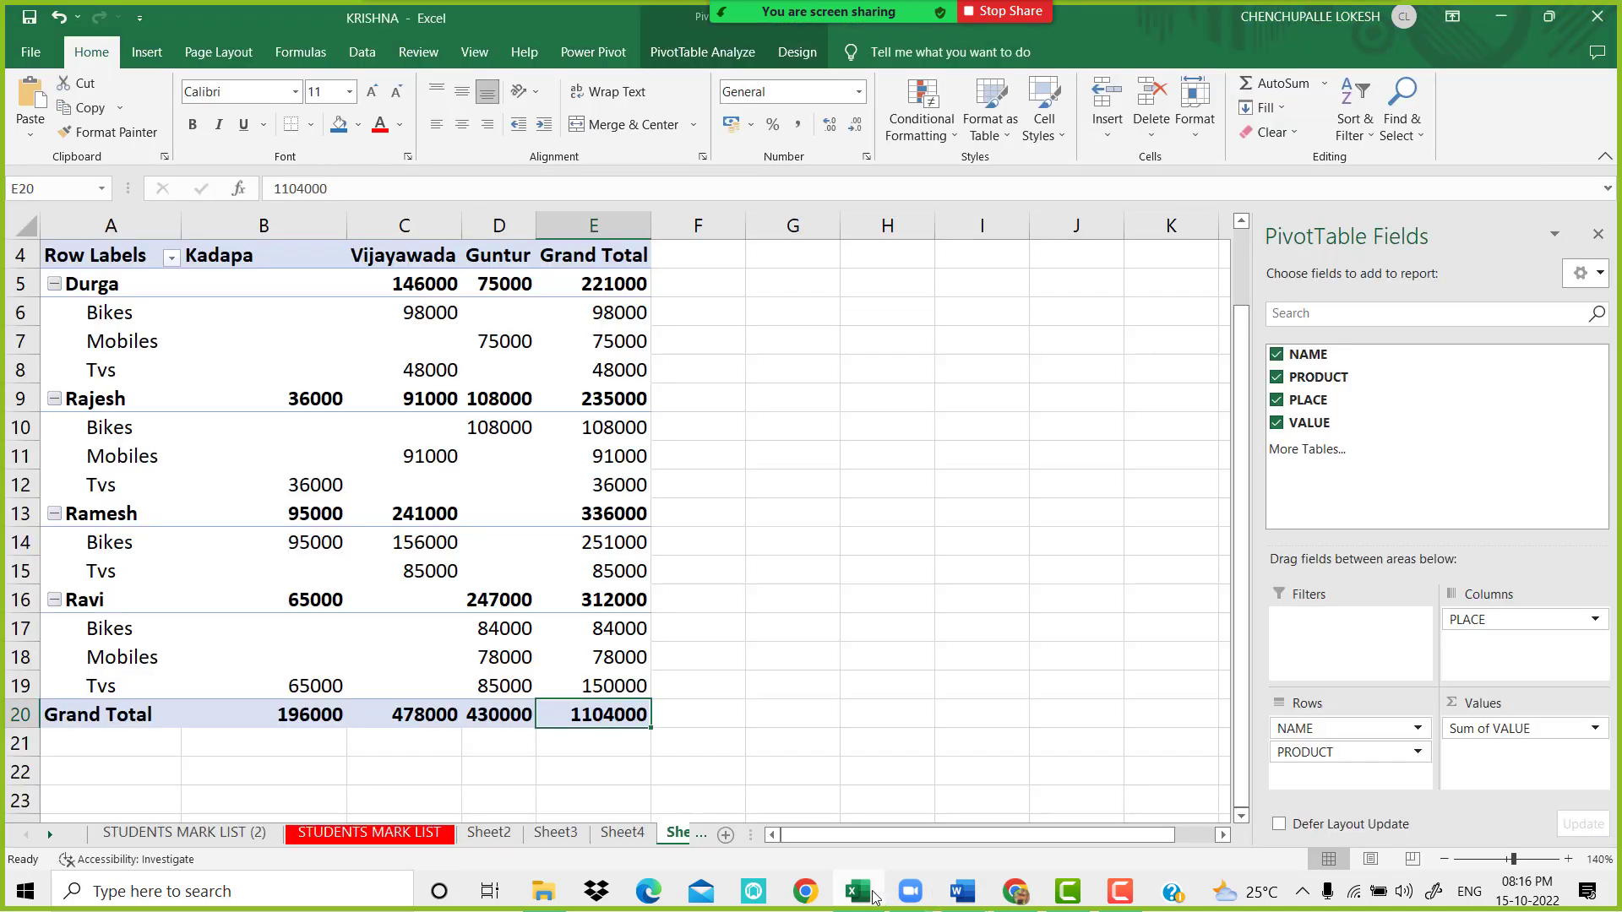
pyautogui.click(858, 891)
pyautogui.click(117, 289)
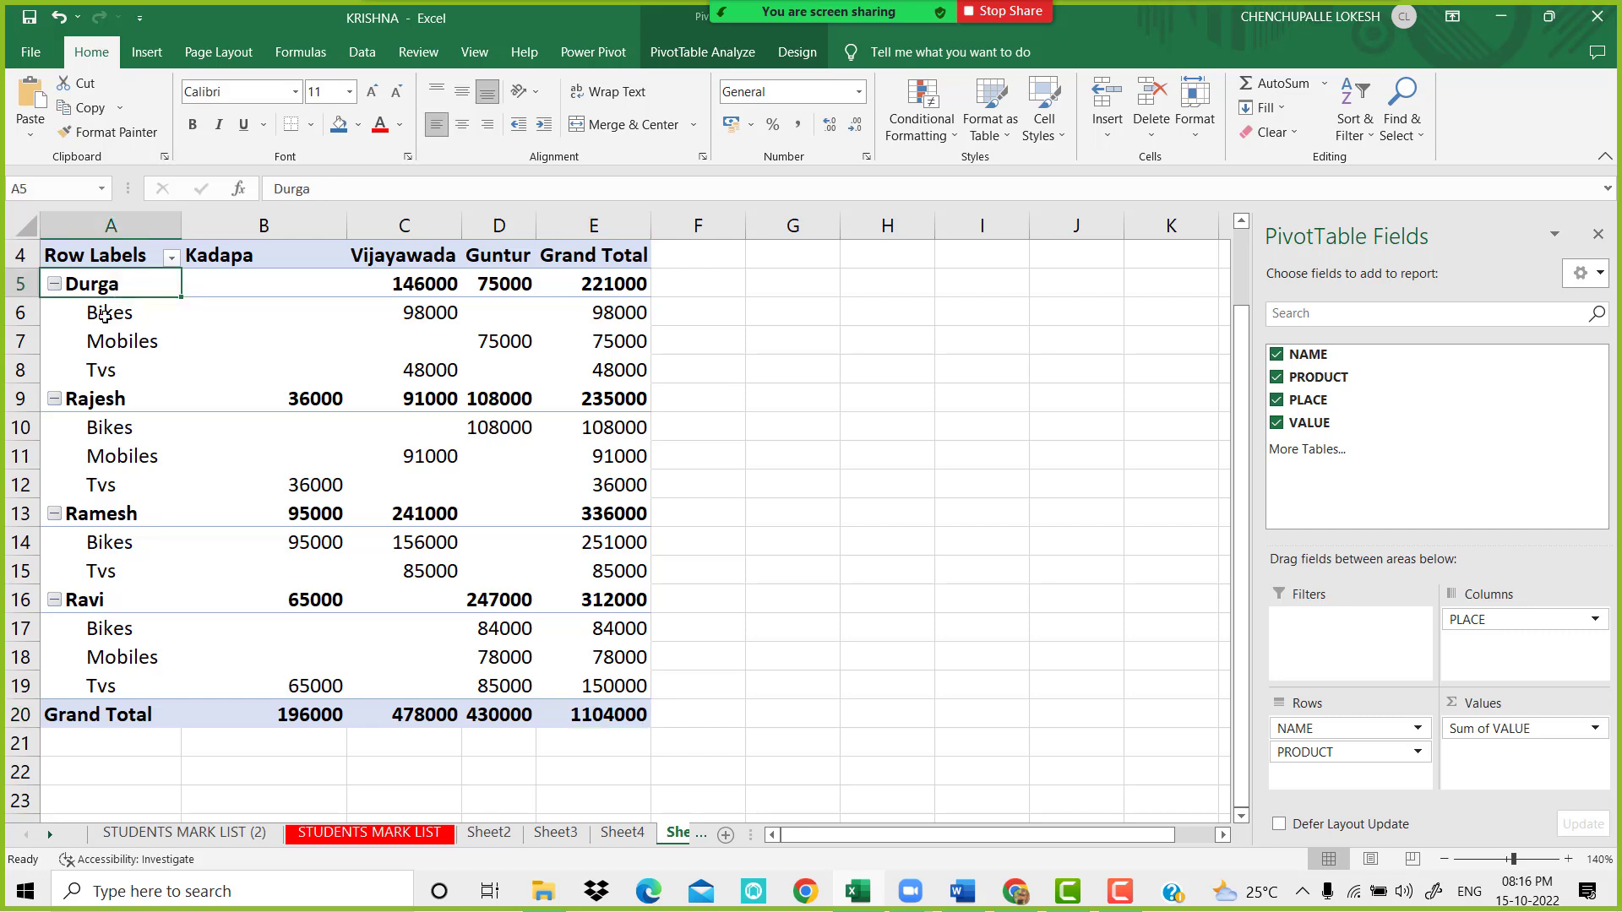
pyautogui.click(635, 315)
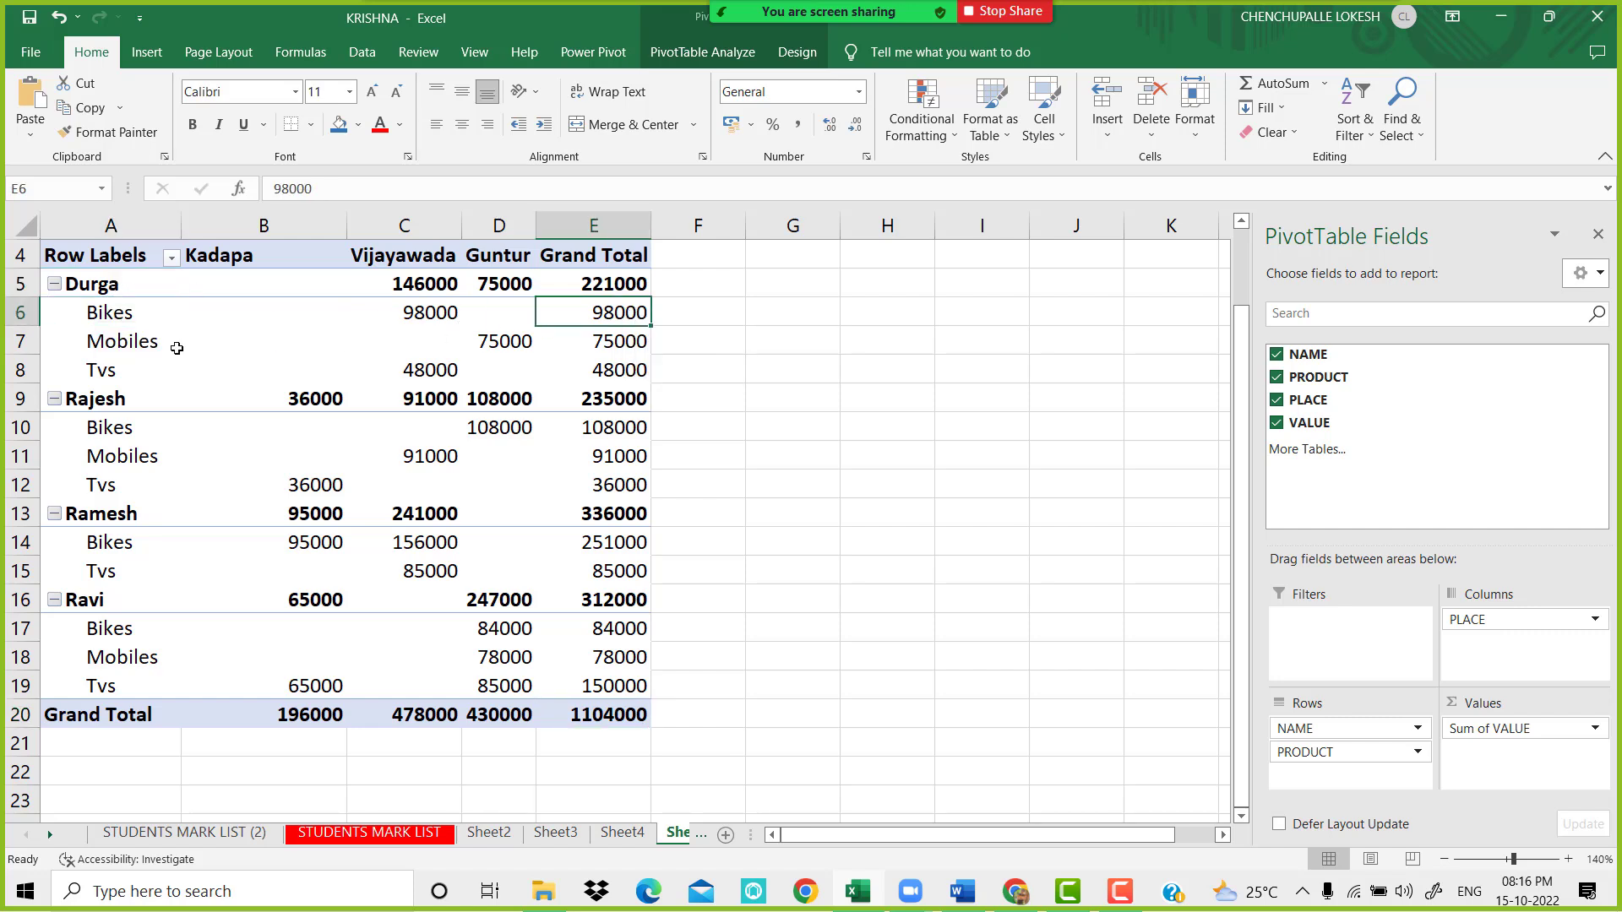
pyautogui.click(104, 286)
pyautogui.click(129, 343)
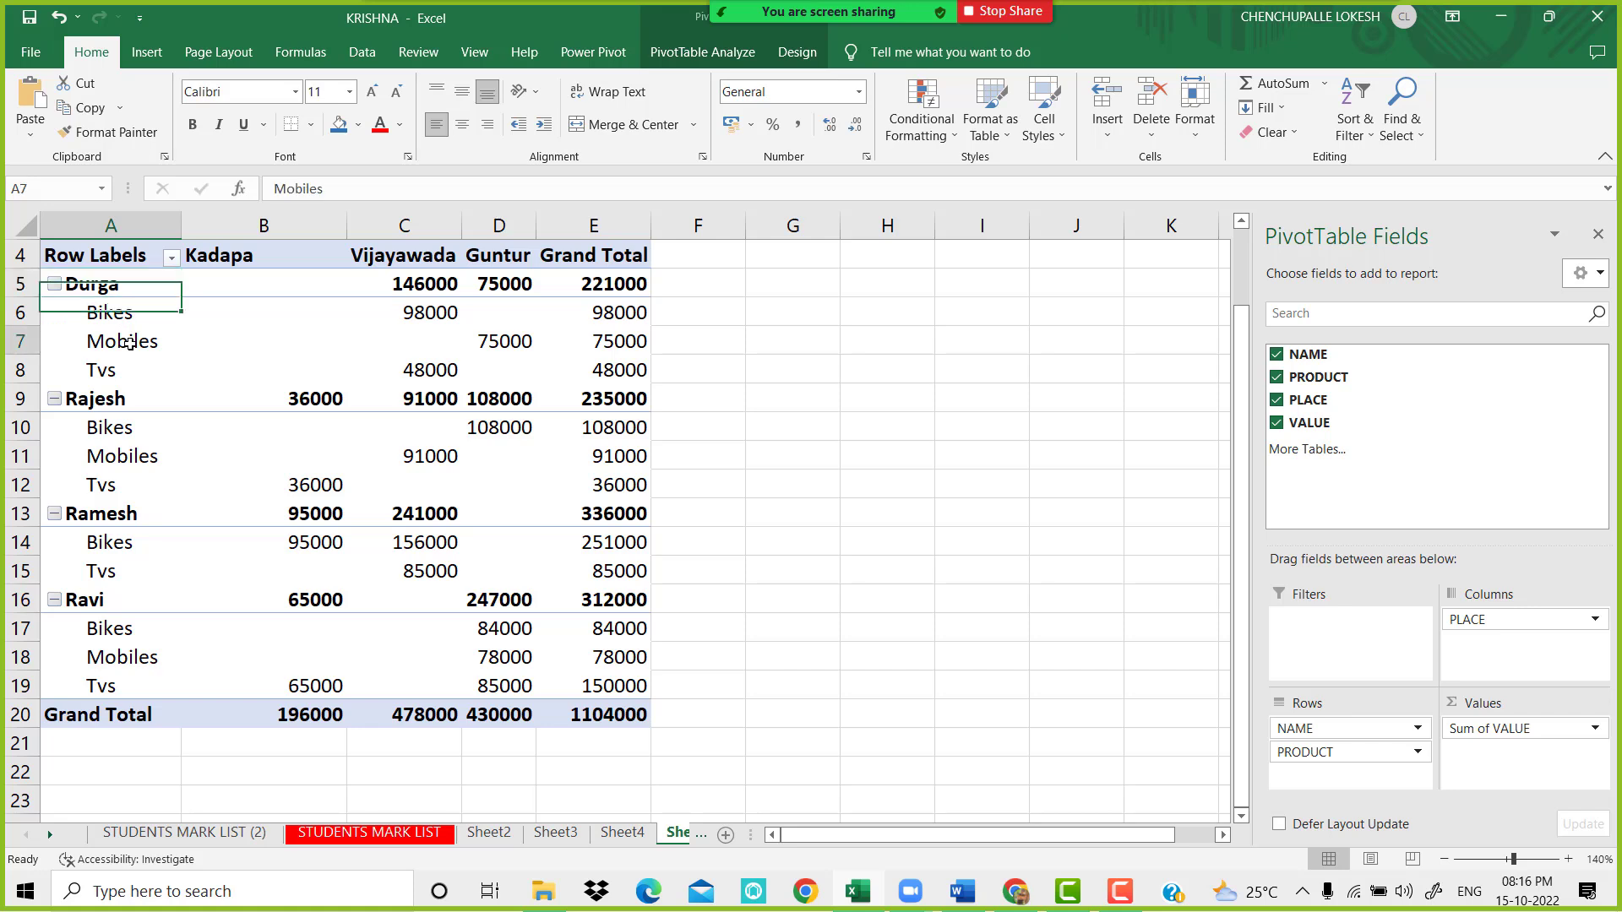
pyautogui.click(605, 343)
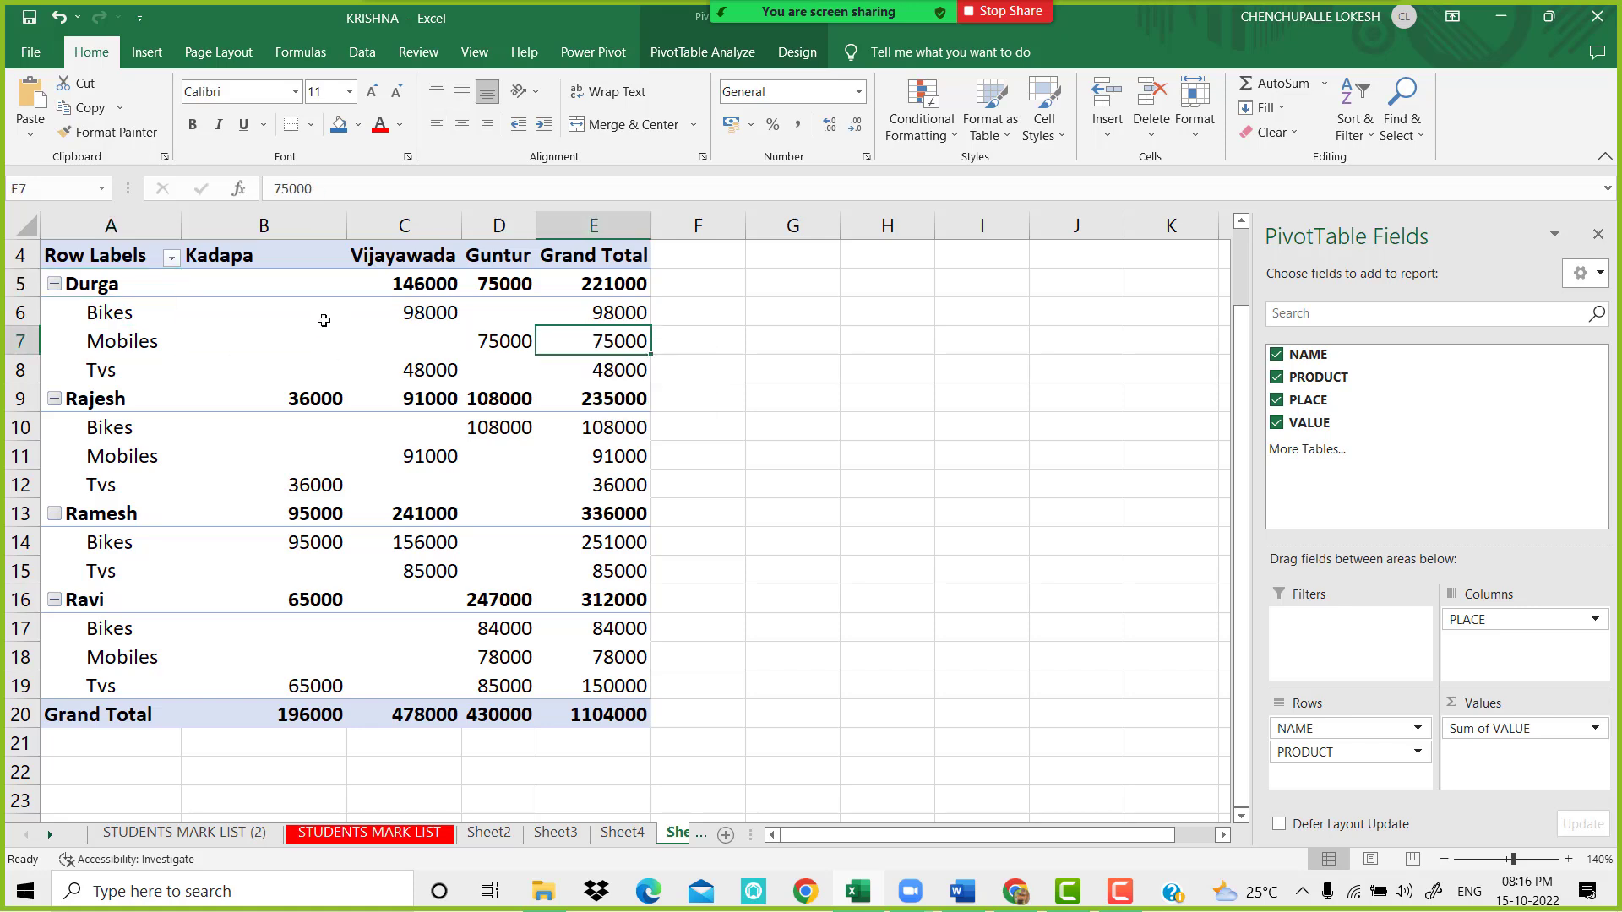
# Check Durga's Tvs 48000 and overall 221000 totals, briefly toggling to Word
pyautogui.click(112, 289)
pyautogui.click(116, 374)
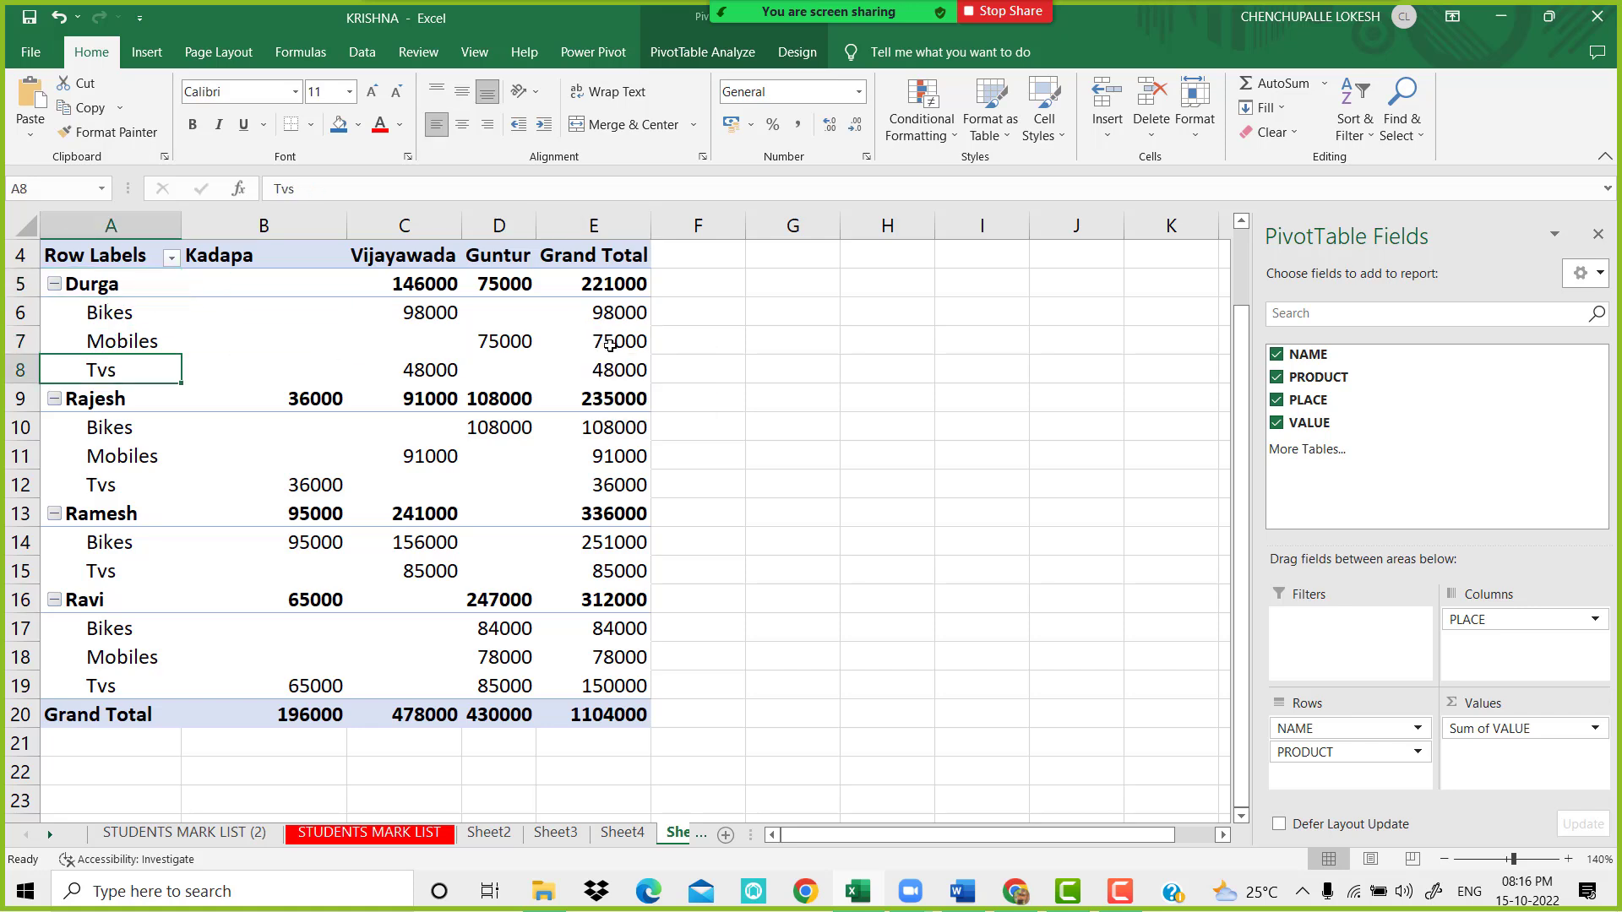
pyautogui.click(617, 370)
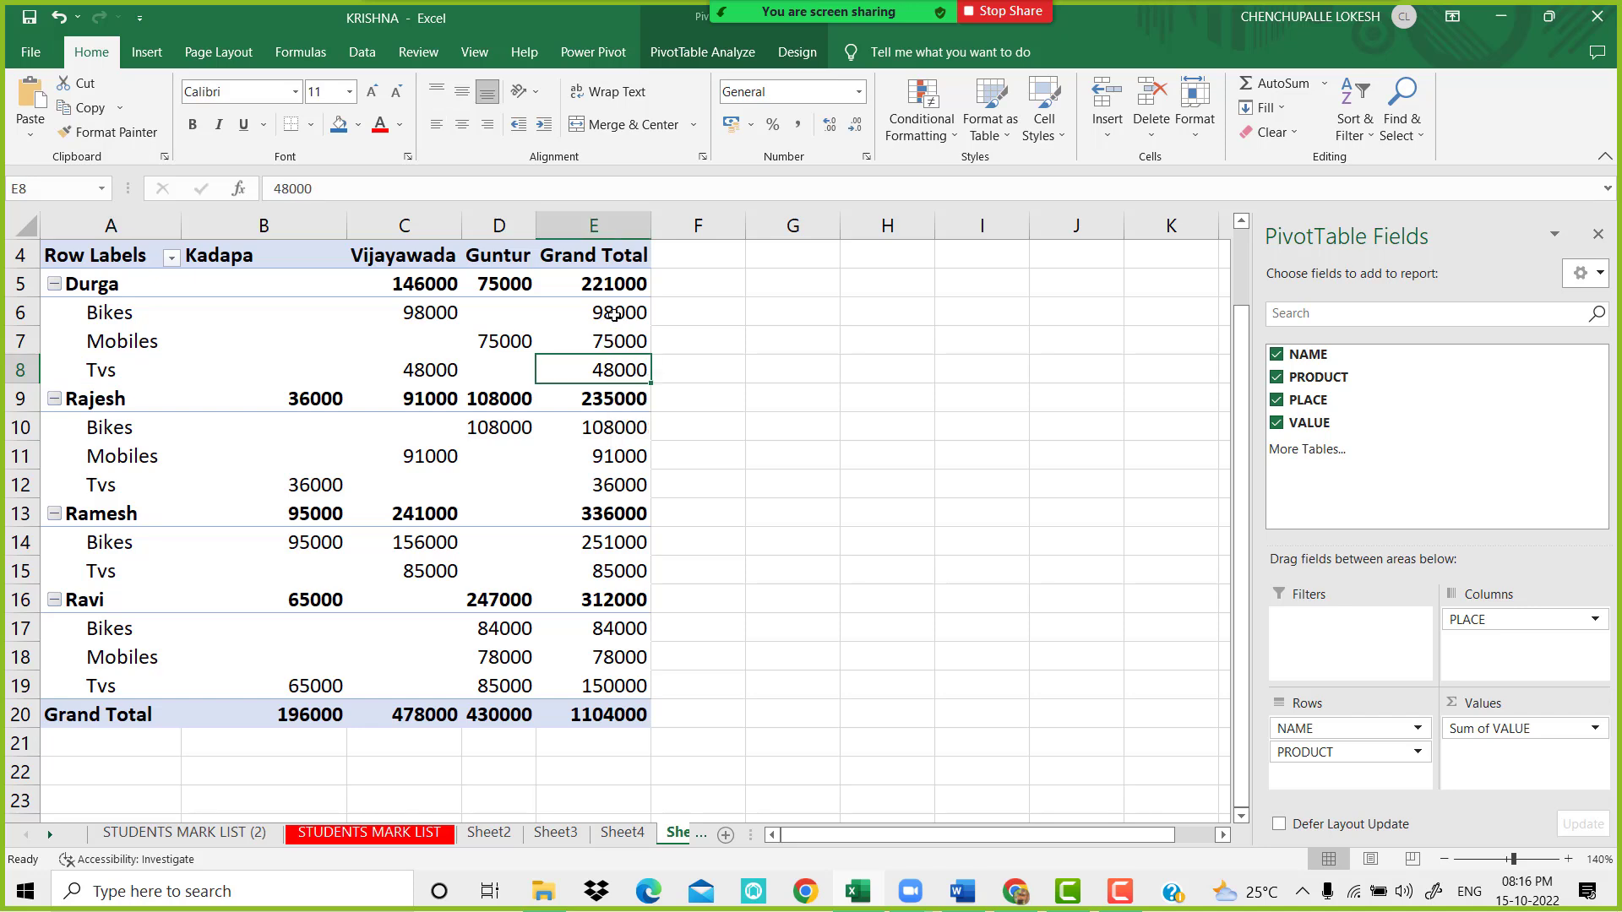
pyautogui.moveTo(614, 314); pyautogui.dragTo(617, 371)
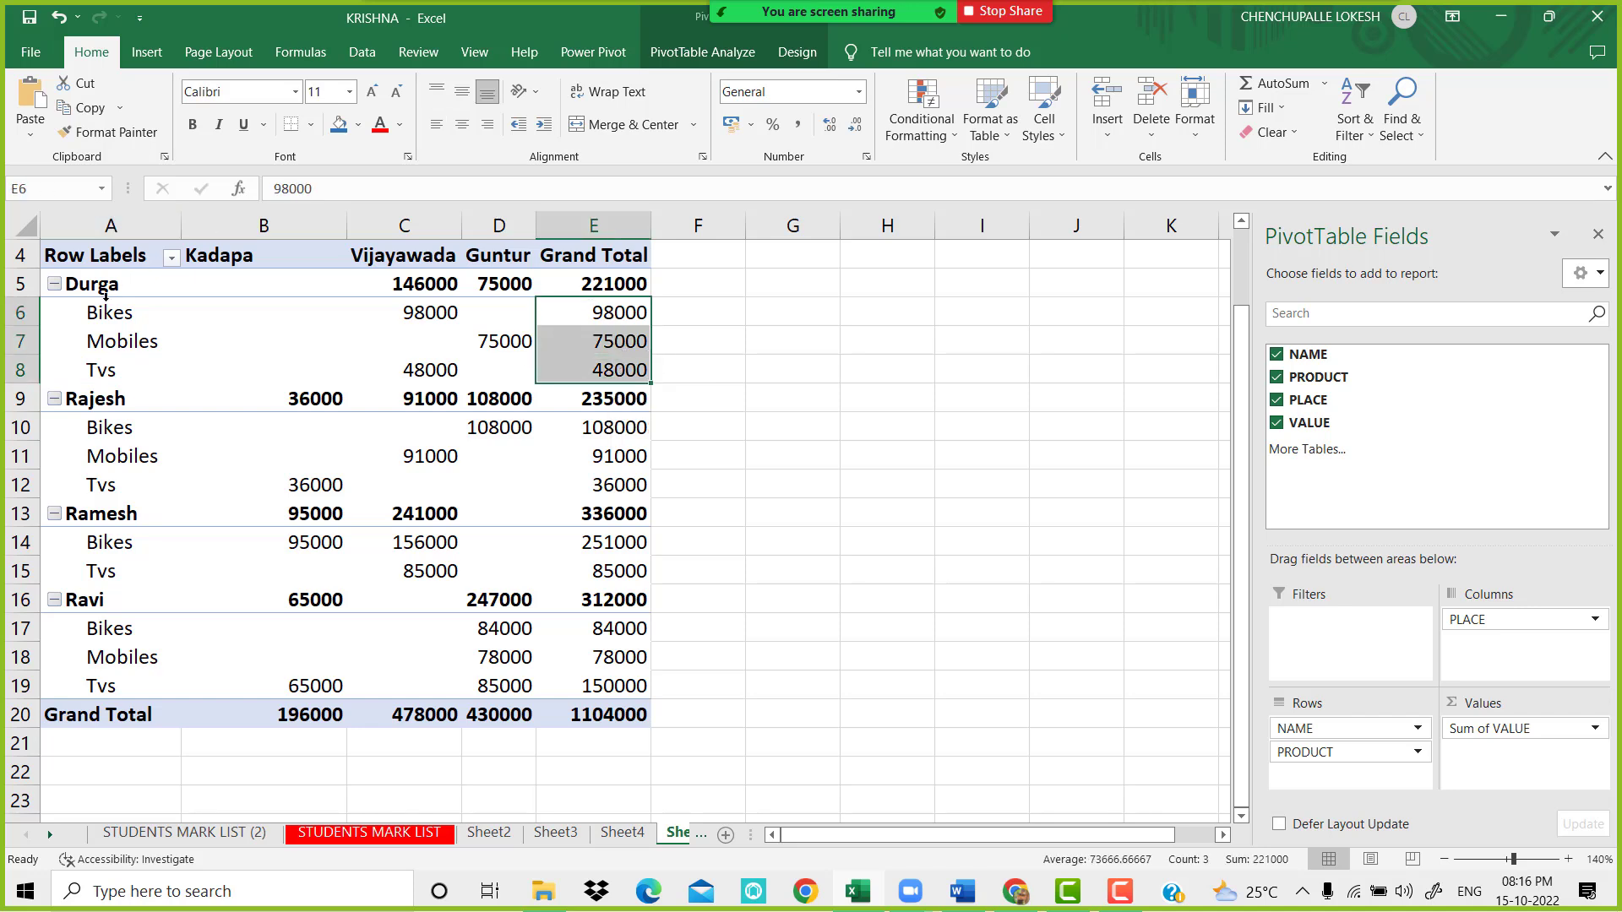
pyautogui.click(605, 289)
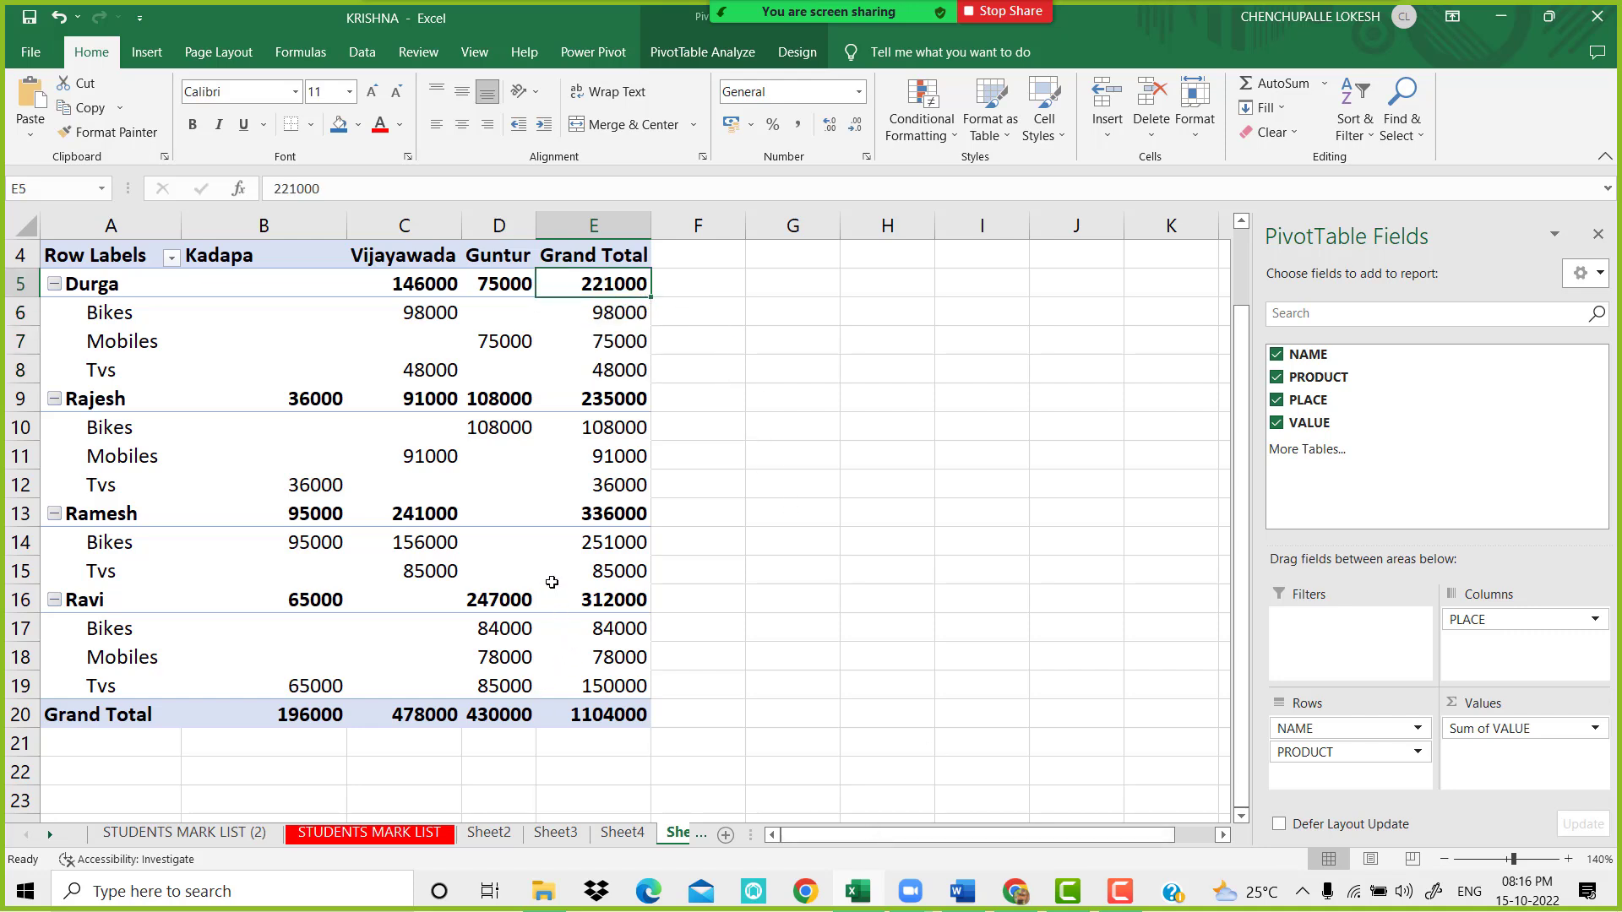
pyautogui.moveTo(593, 570)
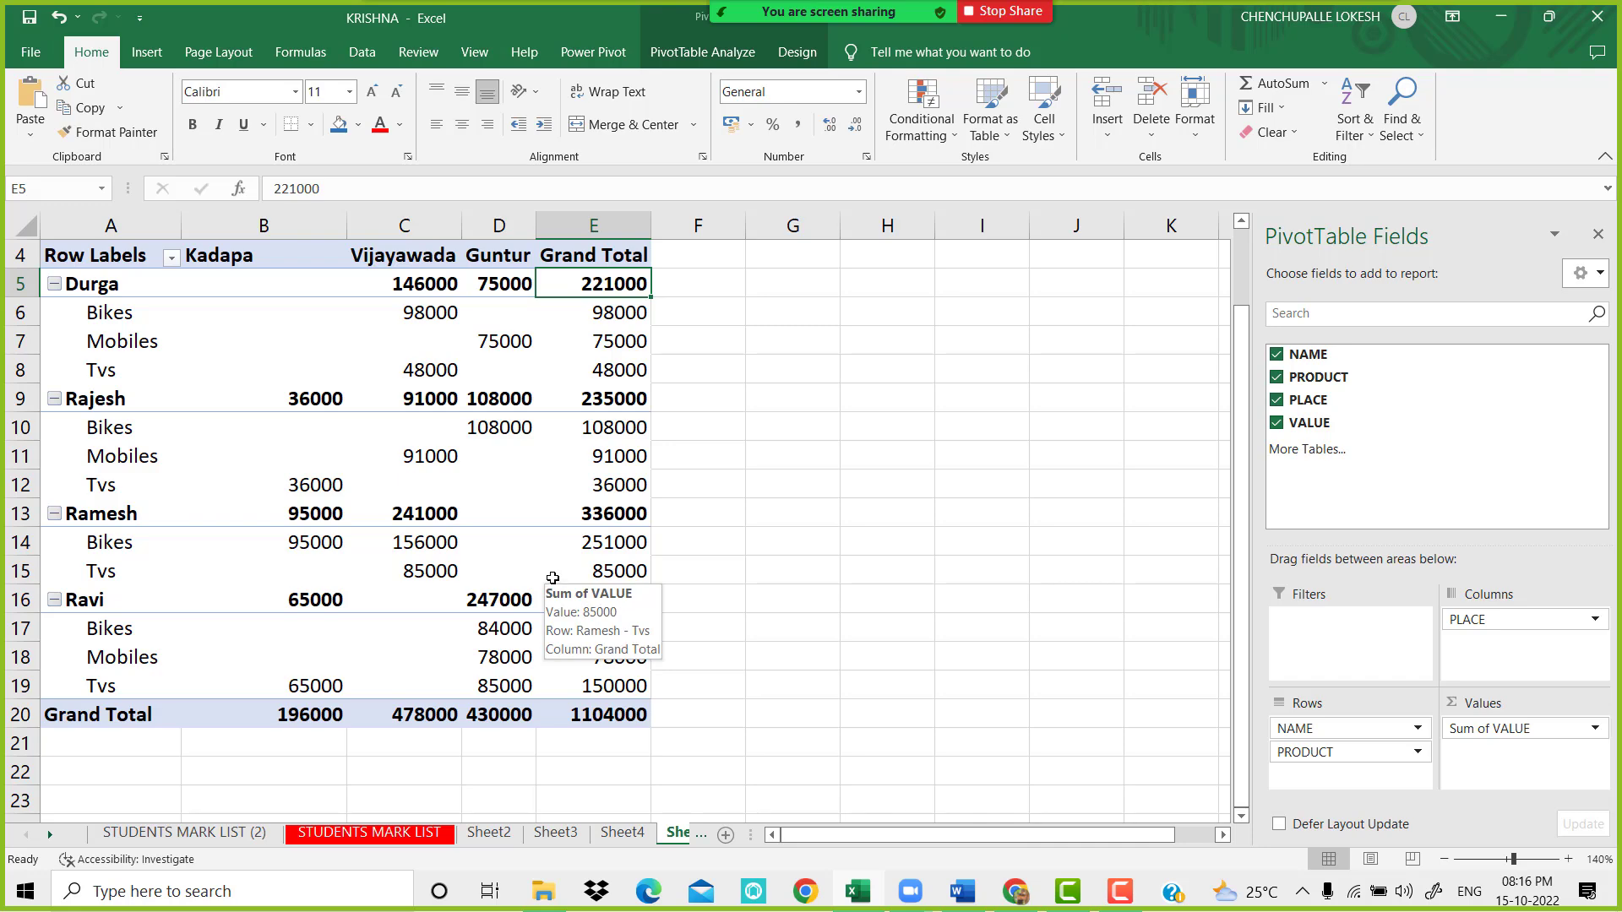
pyautogui.click(963, 891)
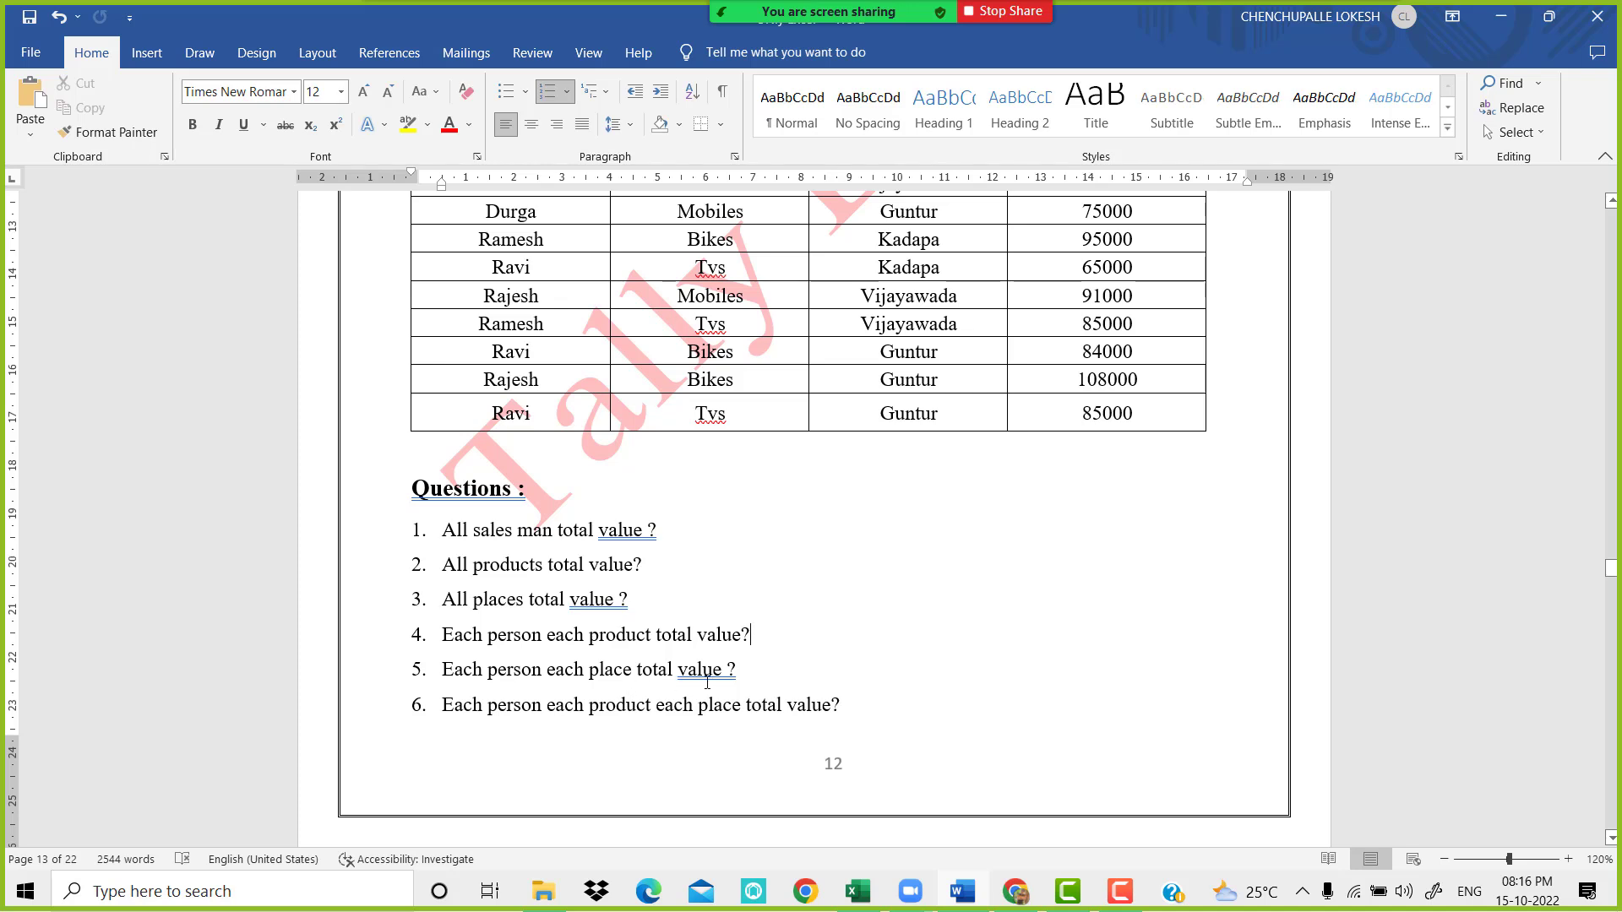
pyautogui.click(963, 892)
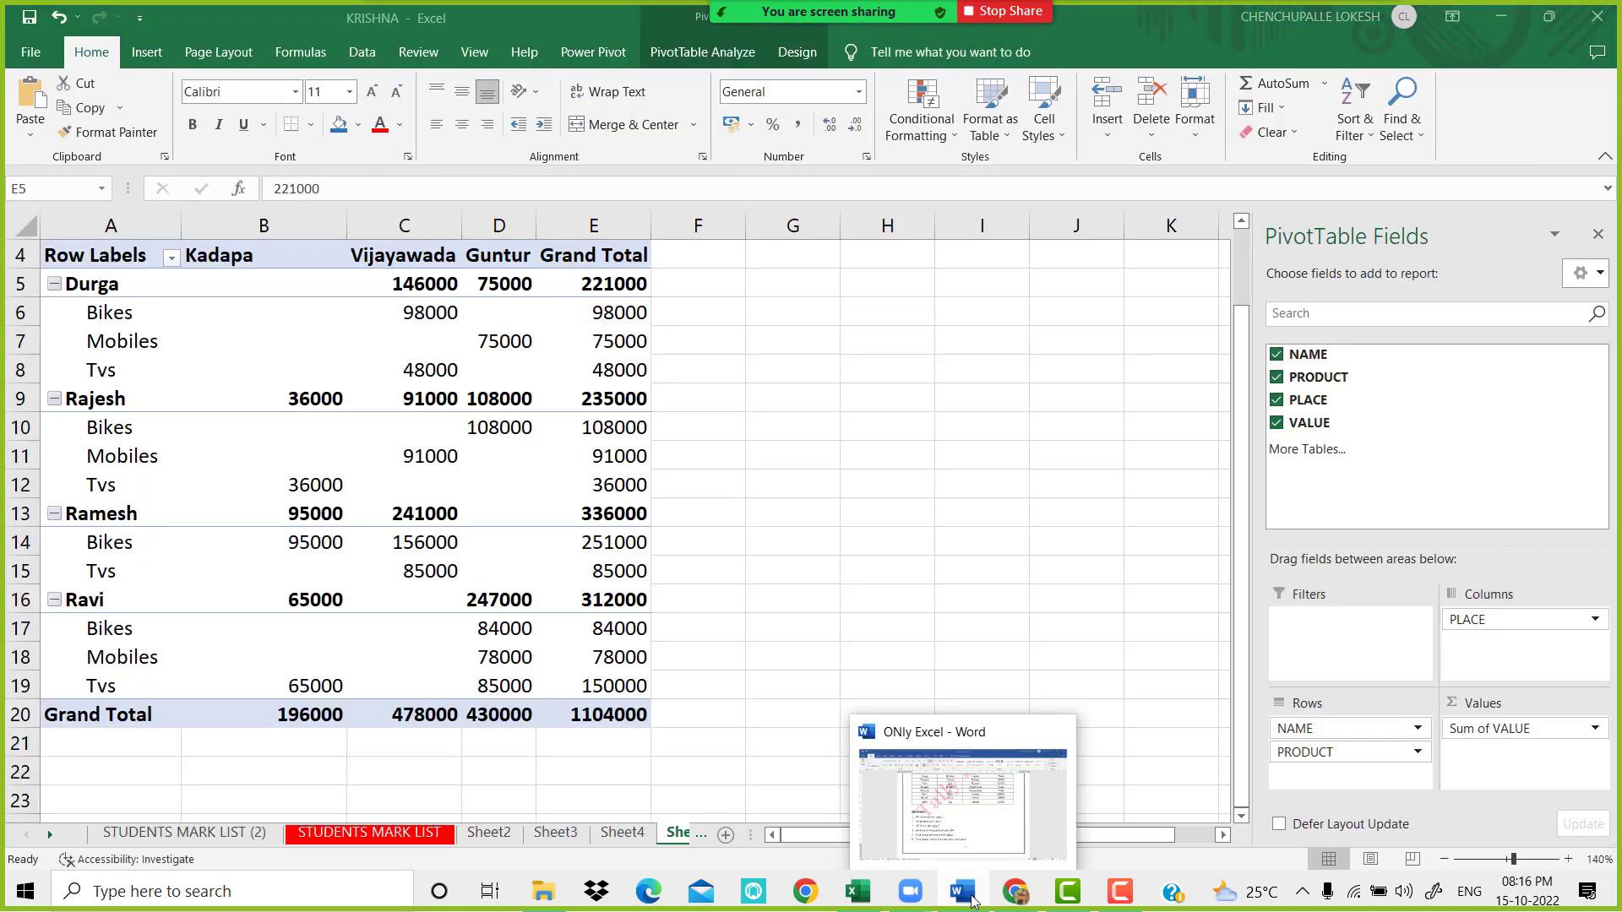
pyautogui.click(87, 288)
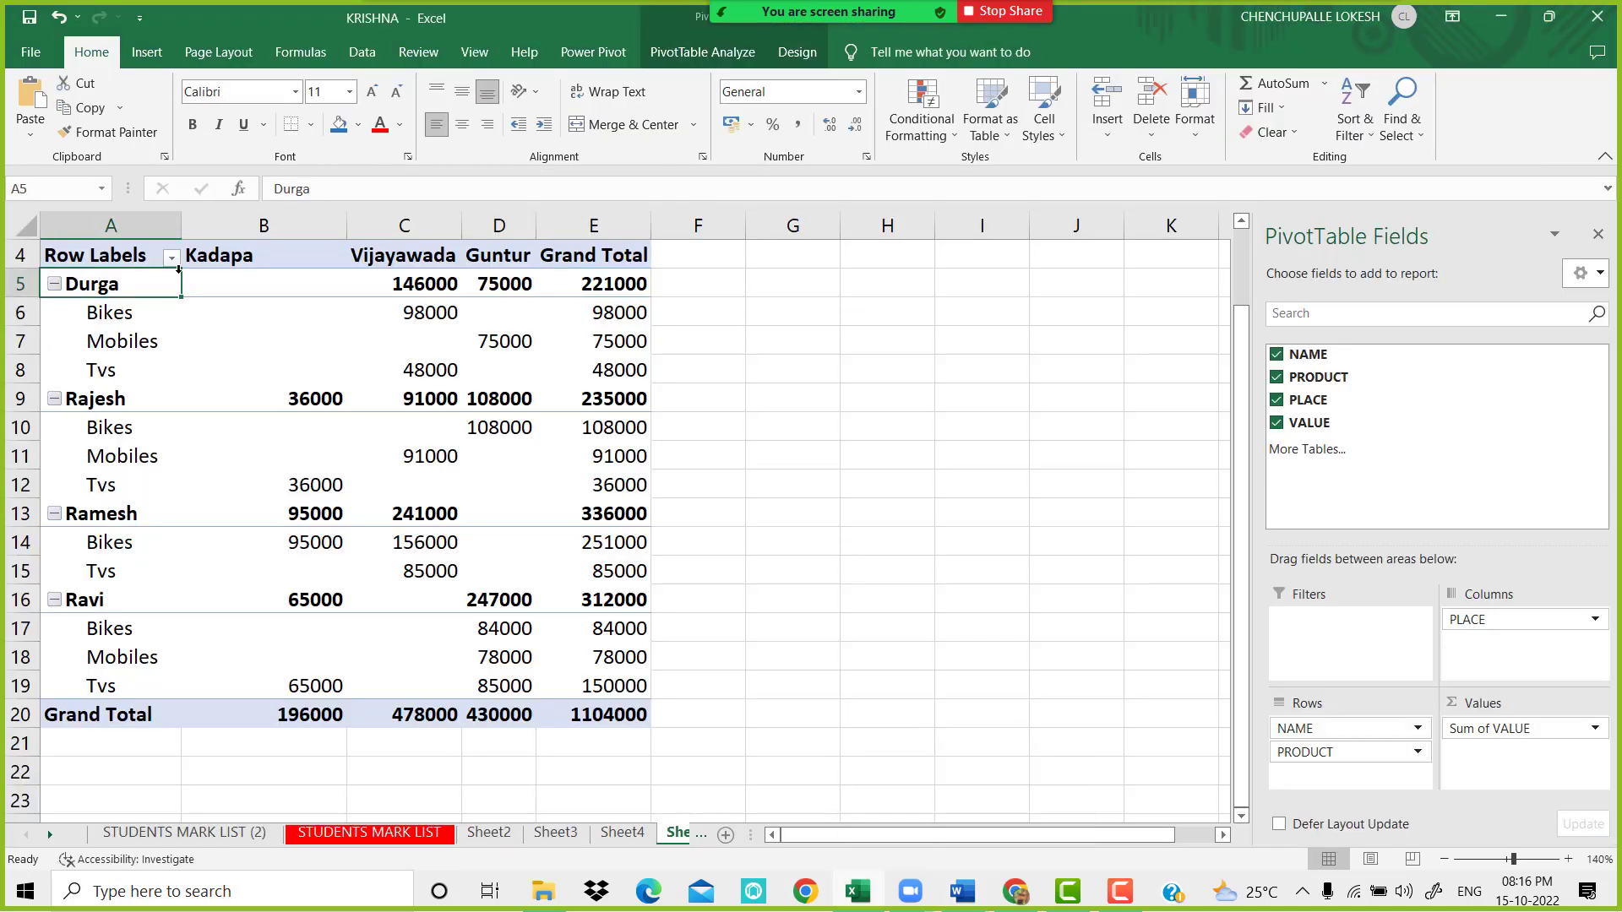
pyautogui.click(226, 254)
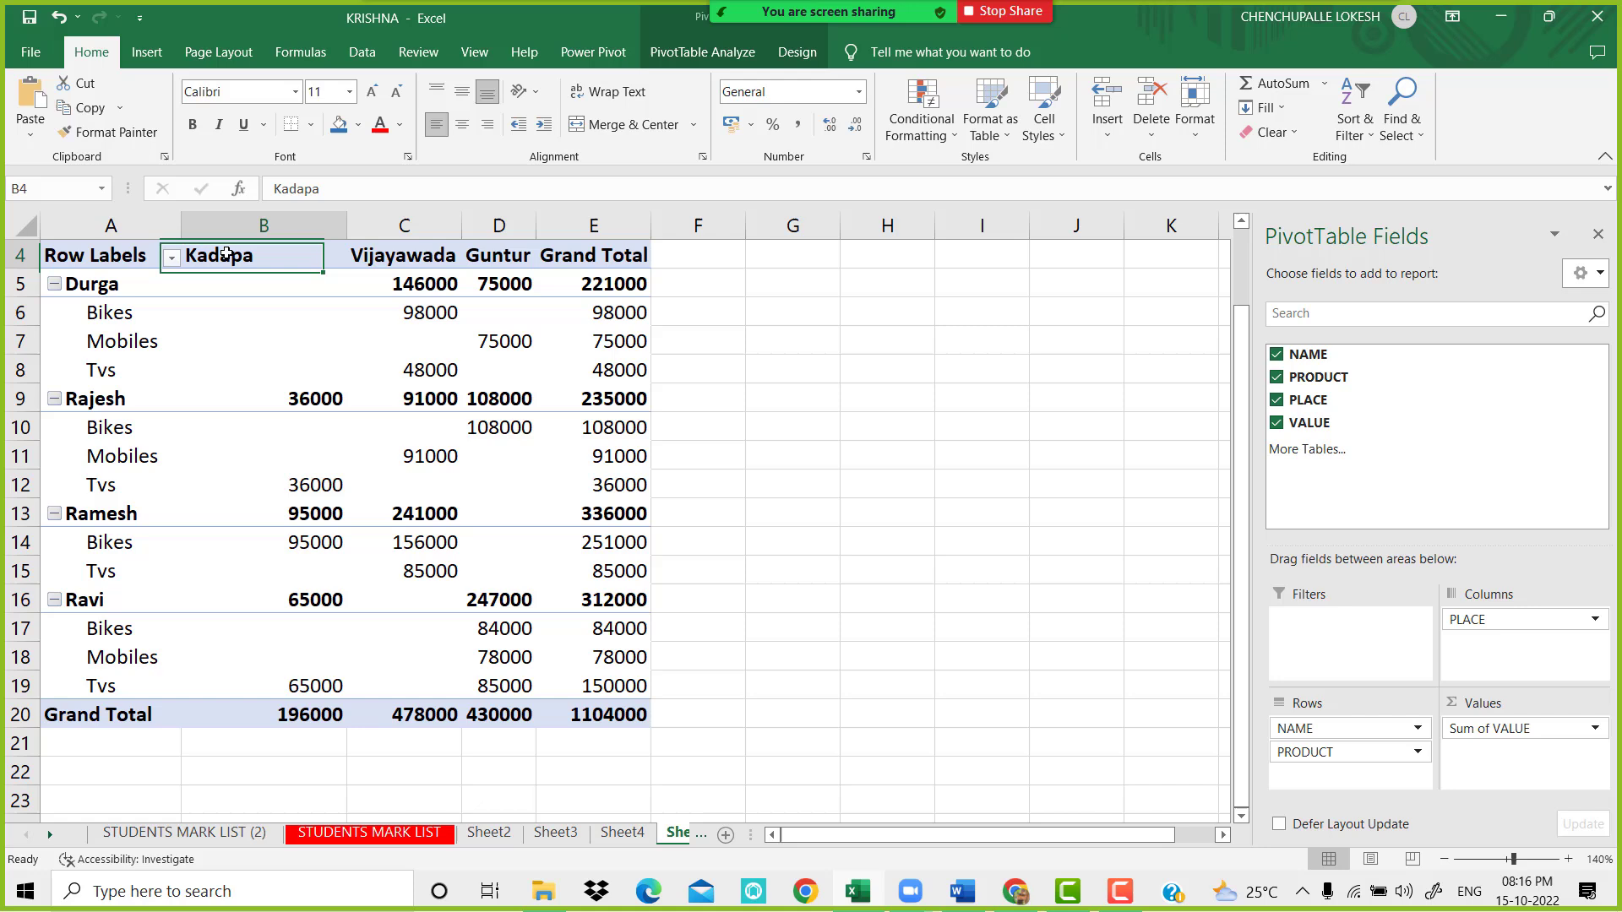
pyautogui.click(310, 714)
pyautogui.click(438, 715)
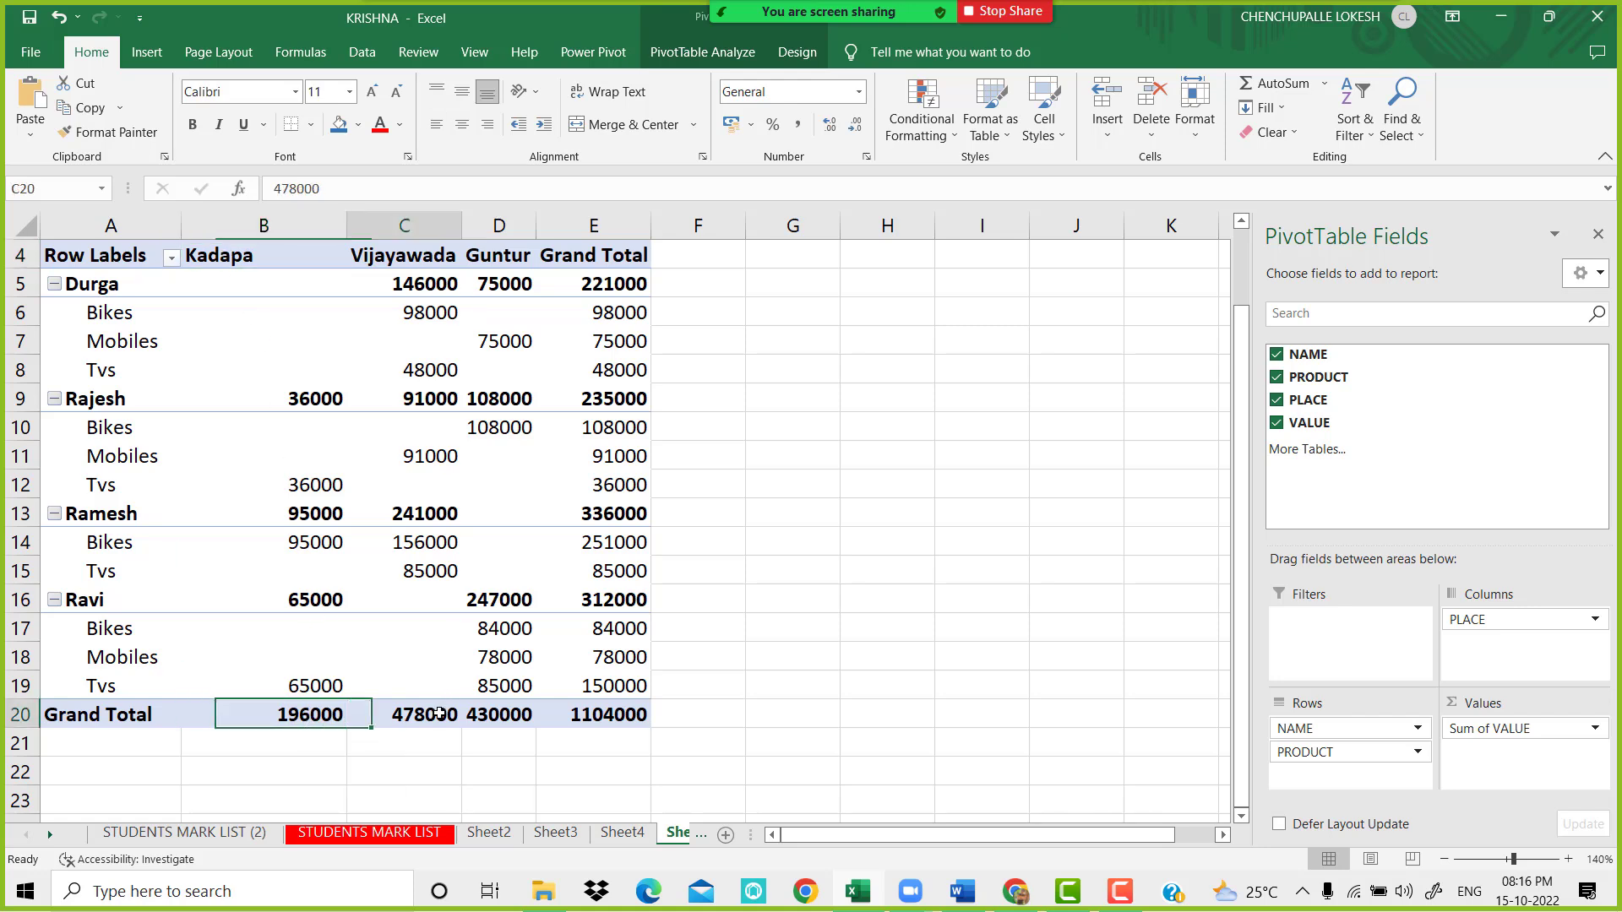
pyautogui.click(506, 719)
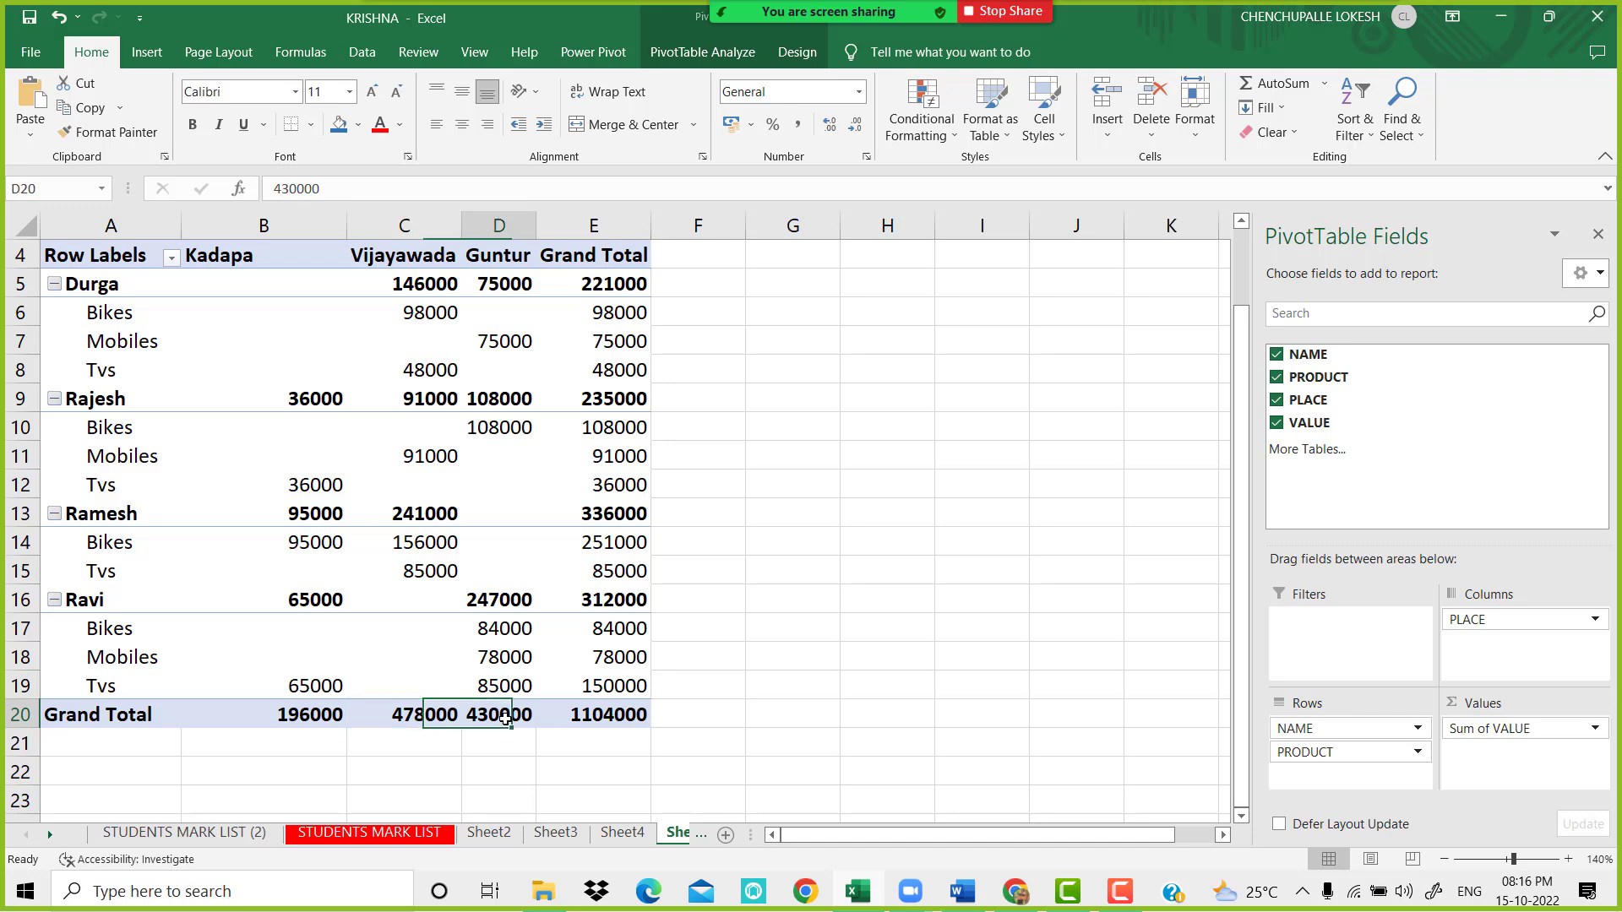
pyautogui.click(963, 891)
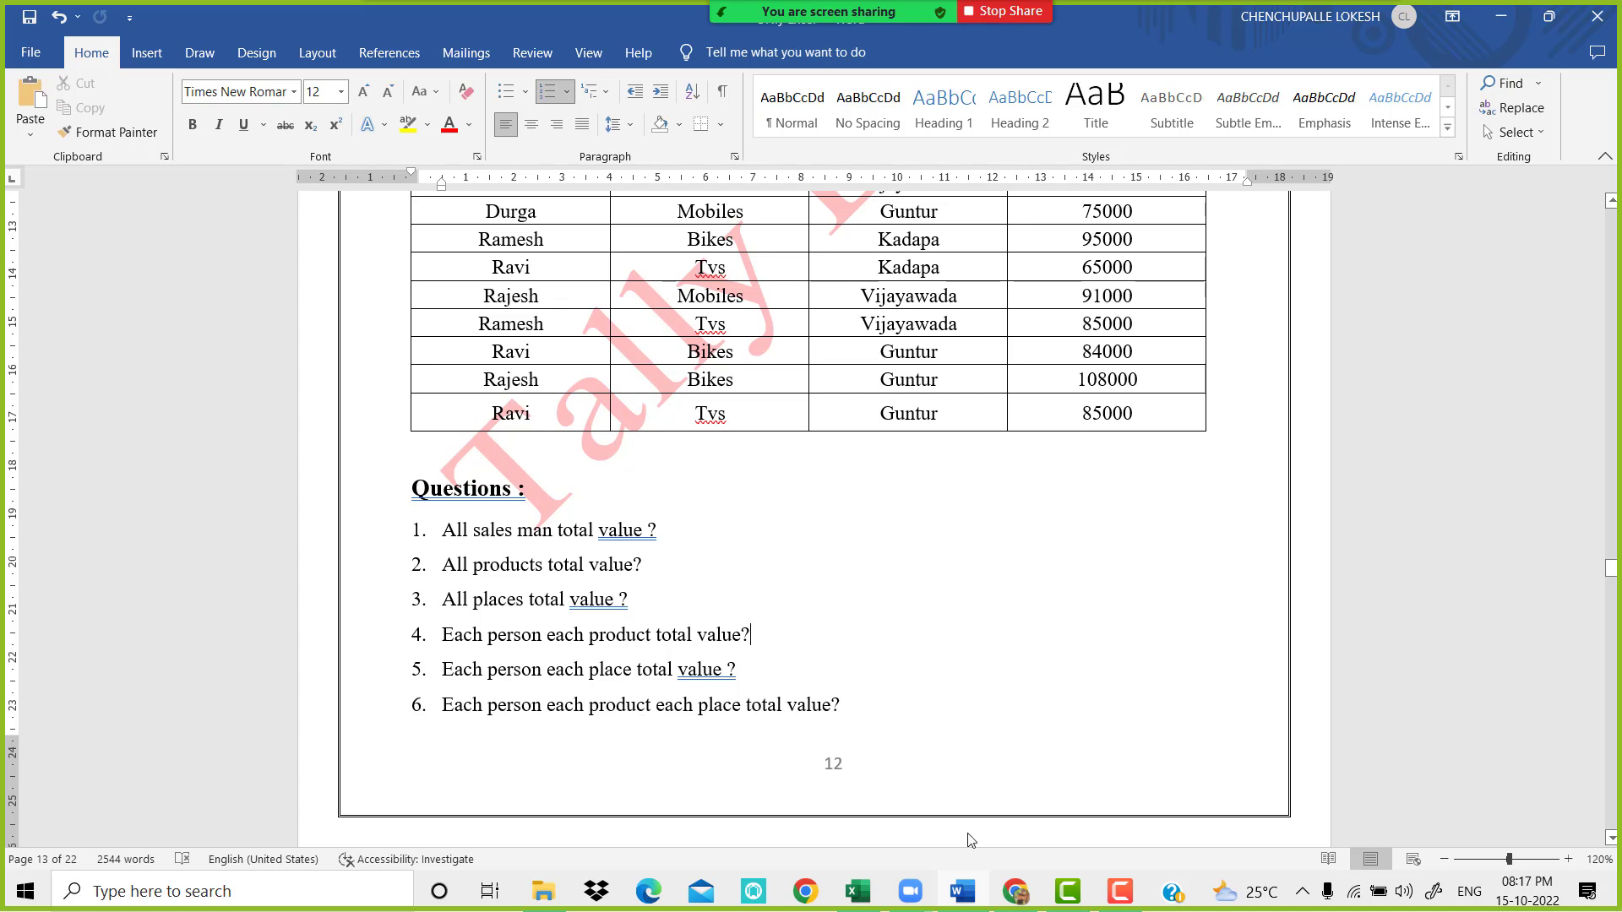
pyautogui.click(857, 892)
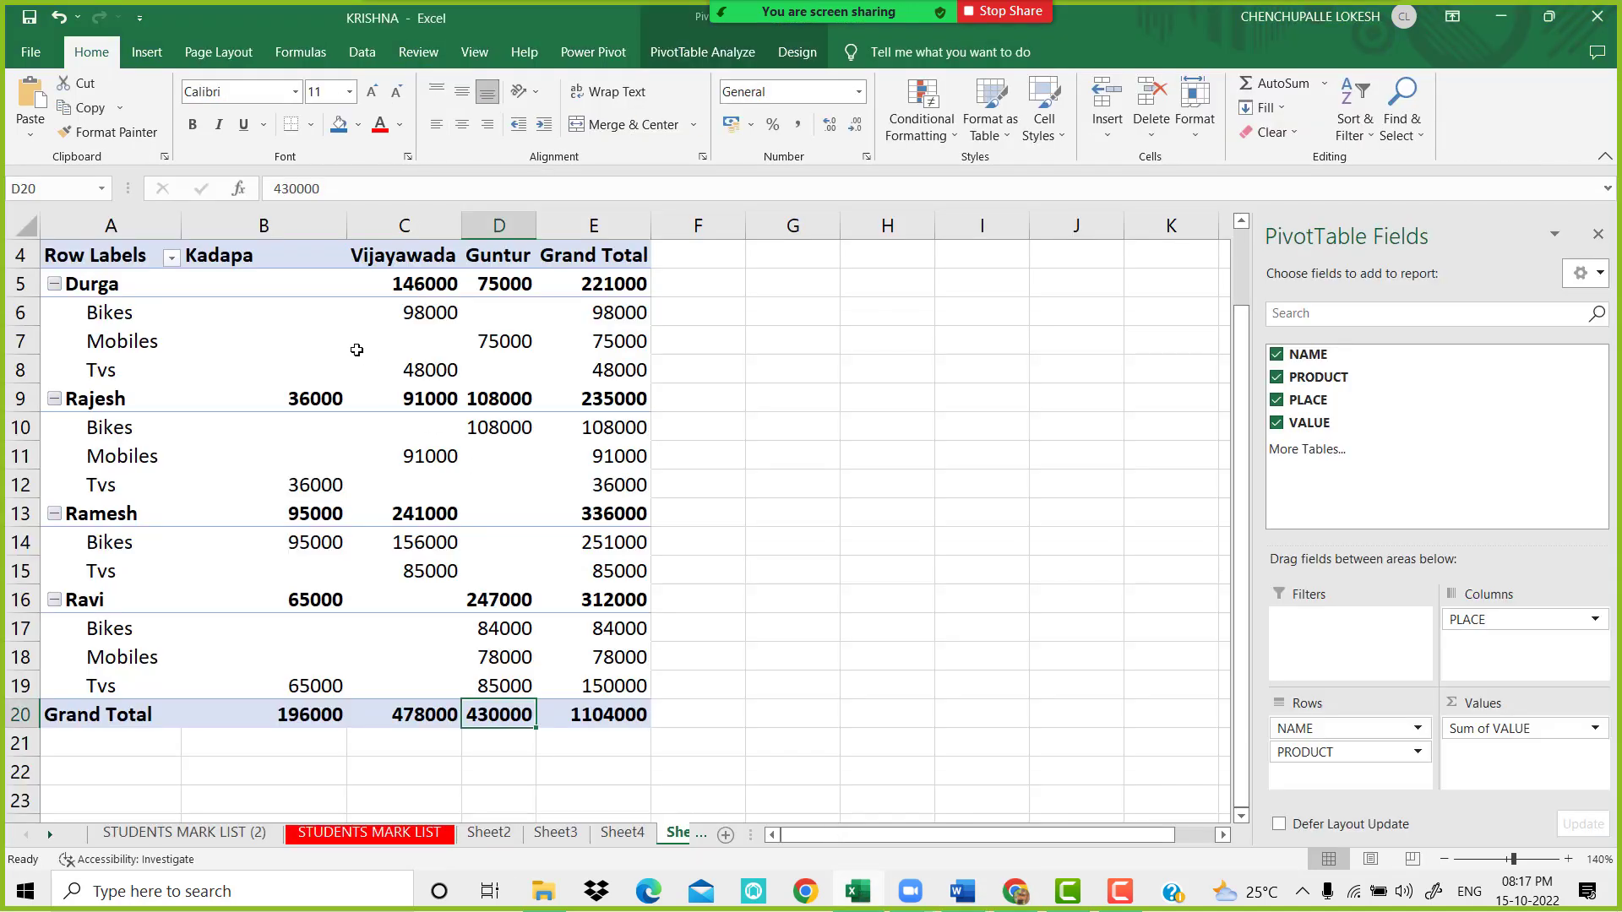
pyautogui.click(99, 285)
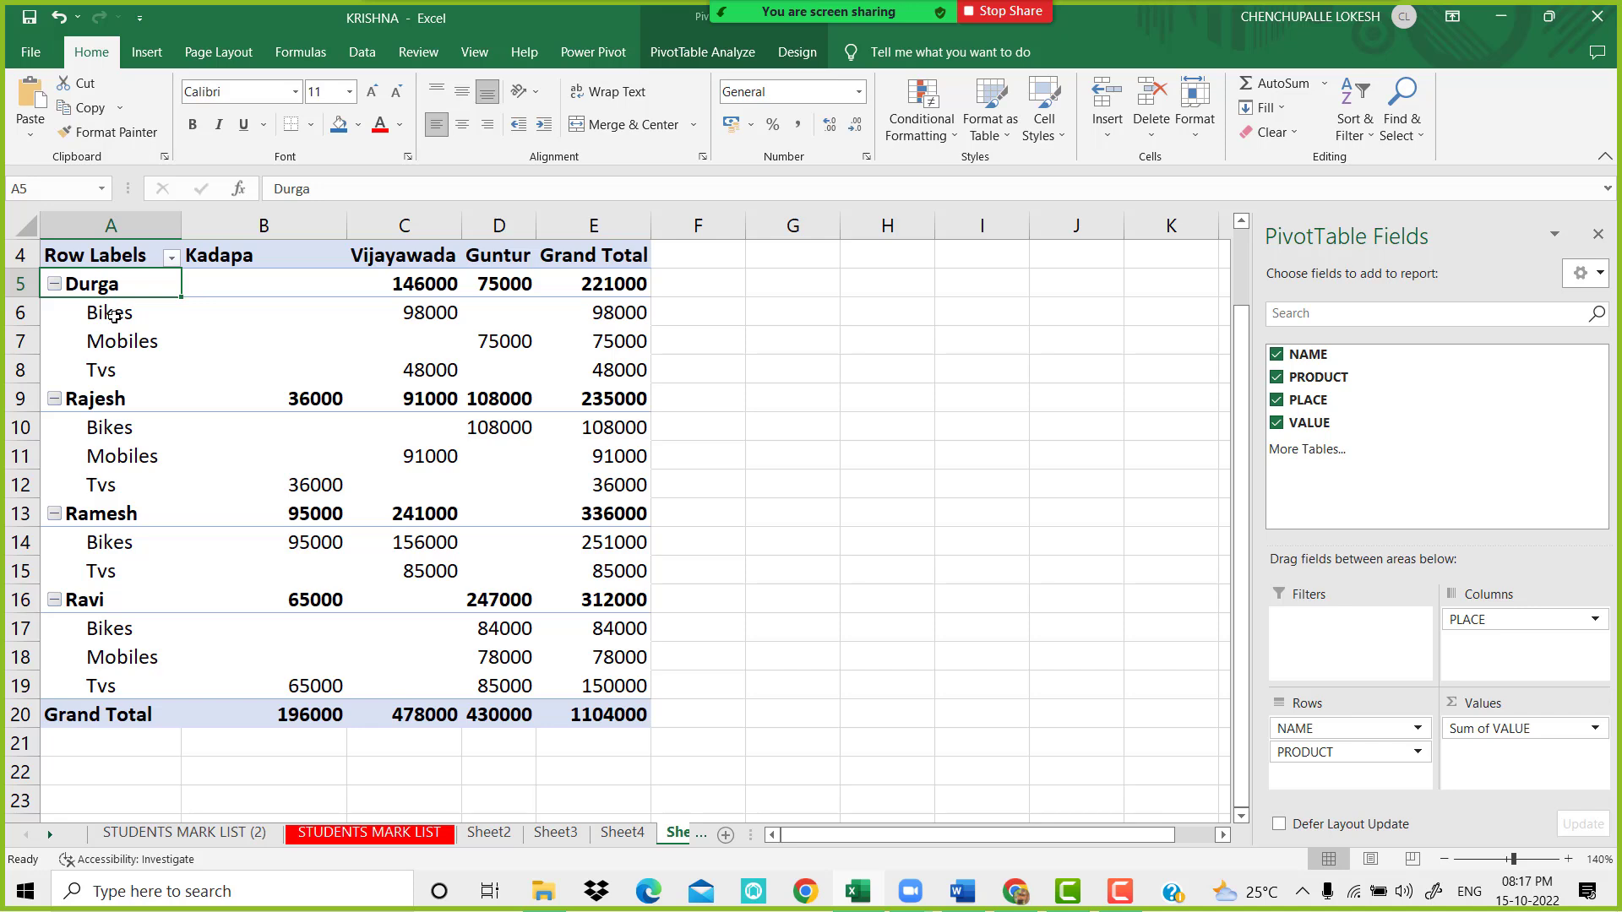
pyautogui.click(222, 254)
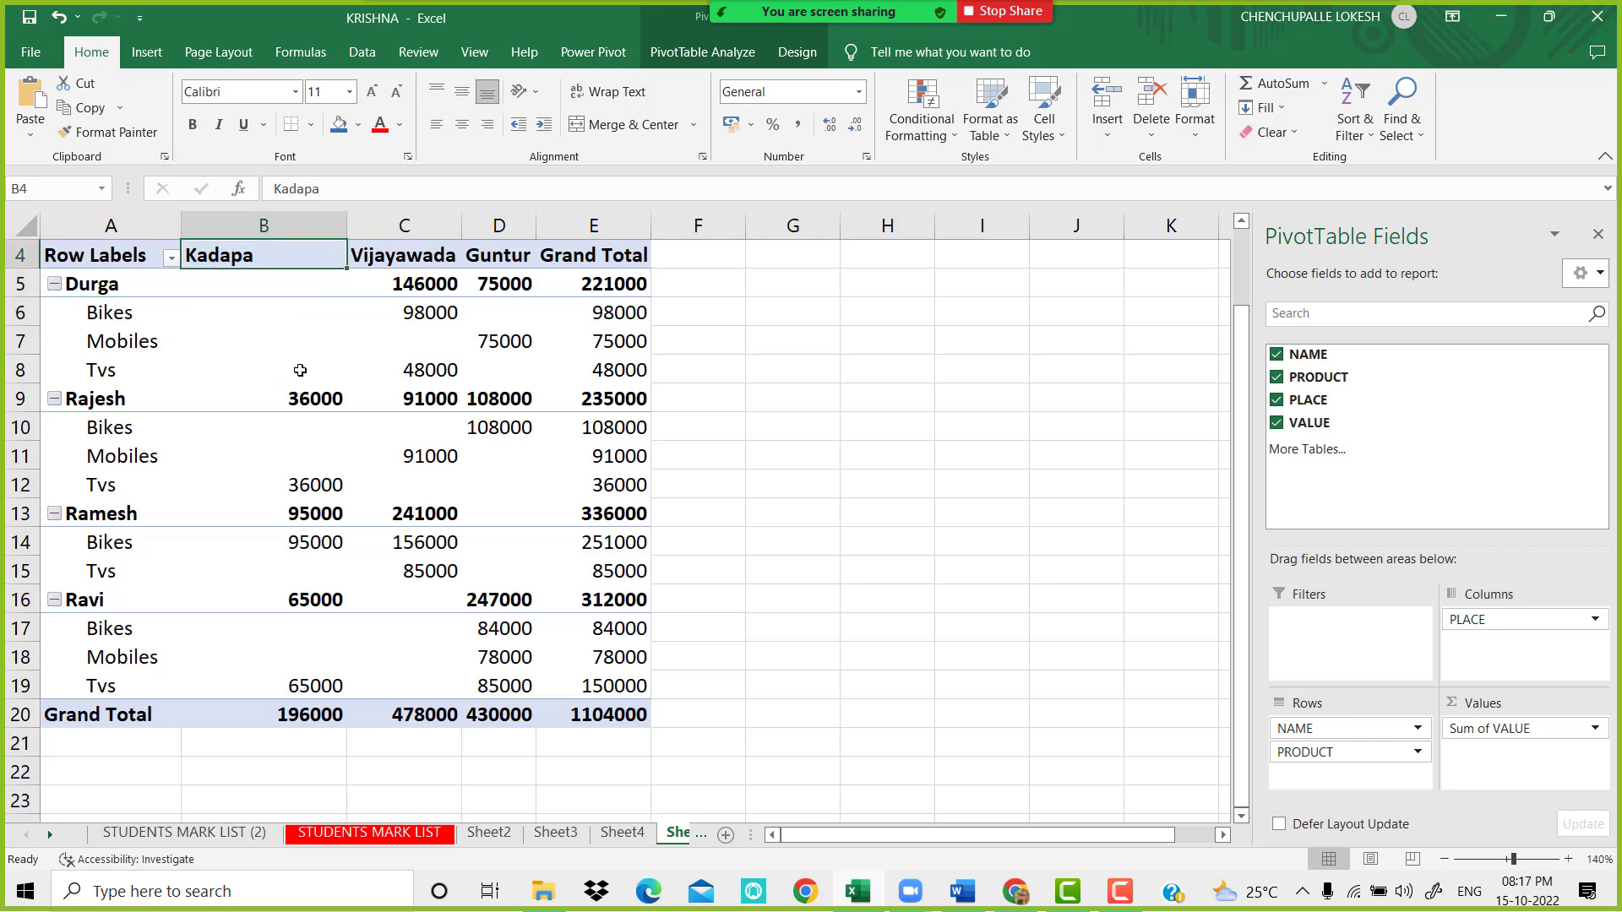
pyautogui.click(410, 286)
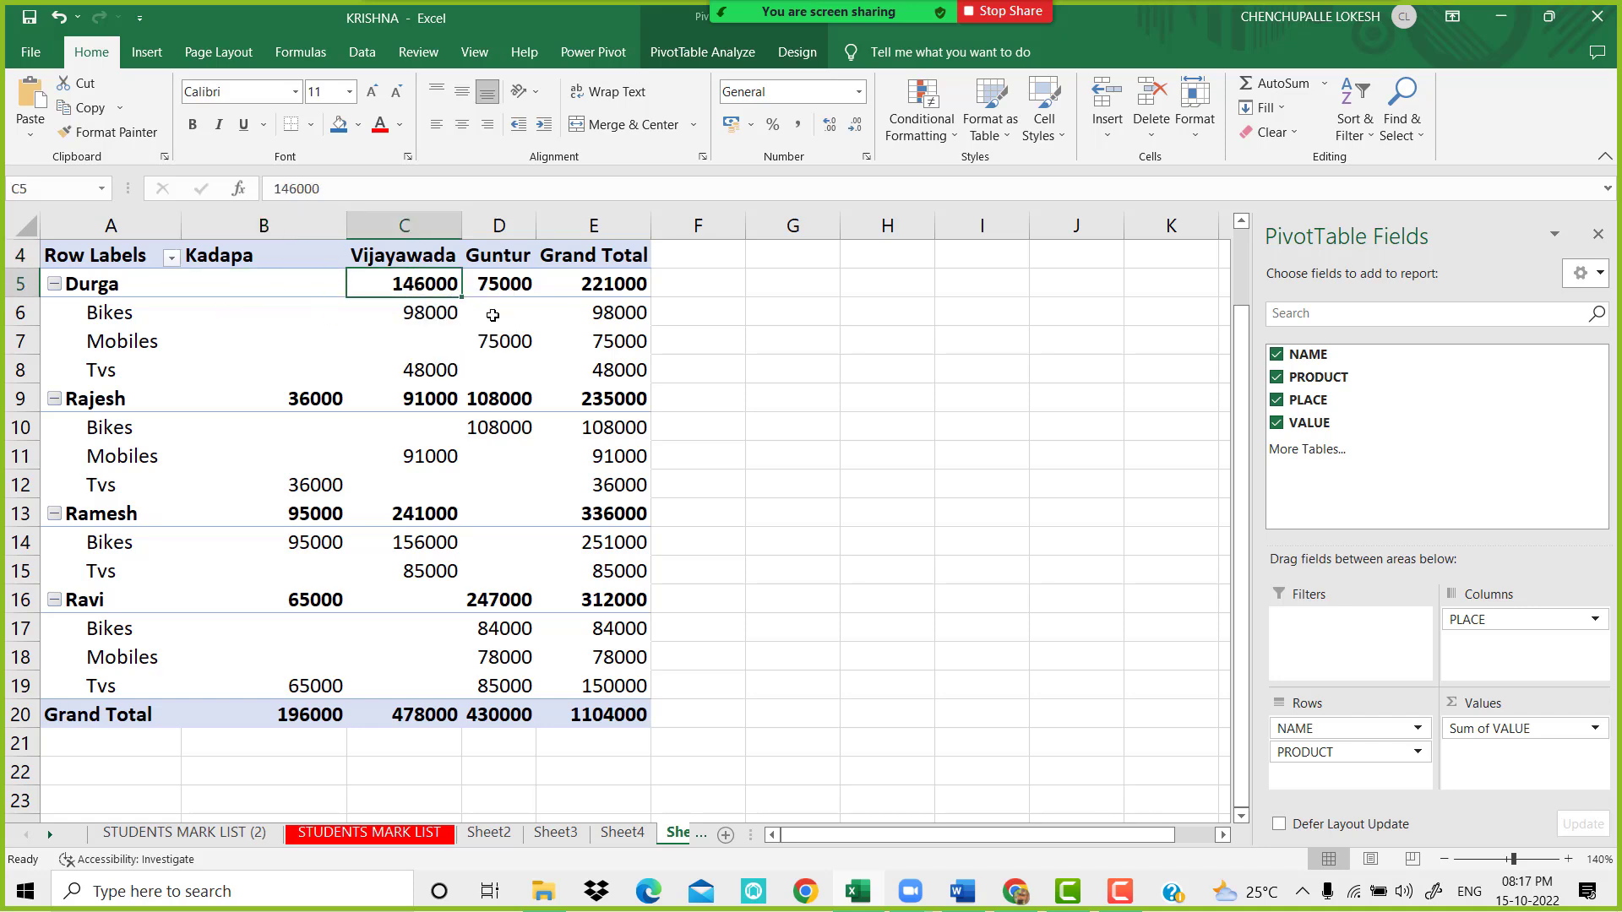
pyautogui.click(421, 314)
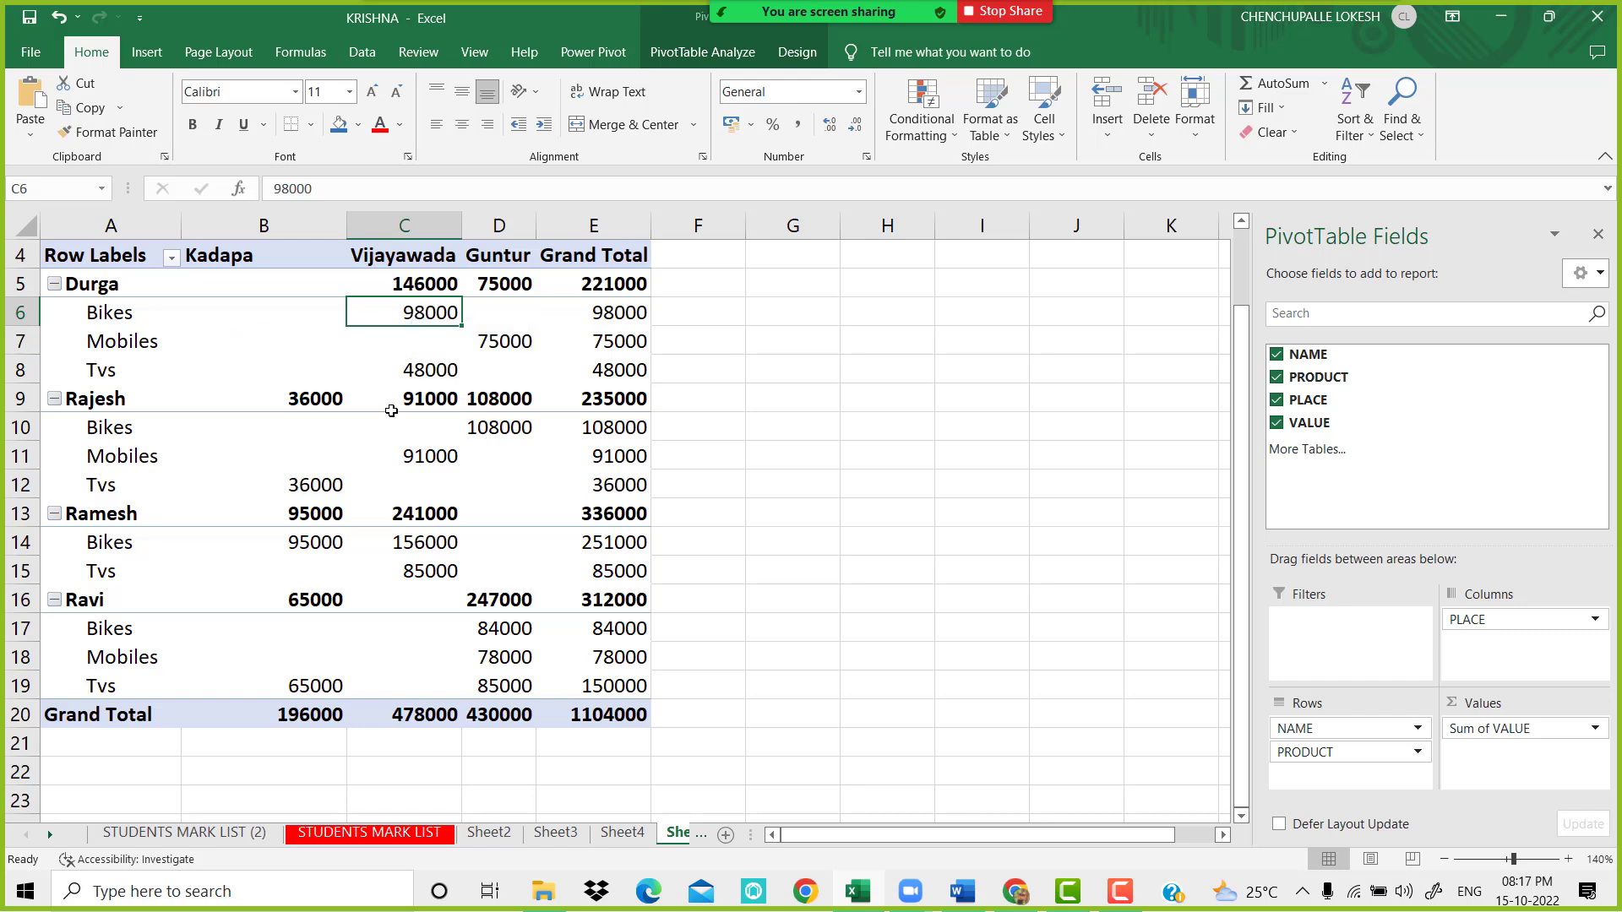
pyautogui.moveTo(433, 372); pyautogui.dragTo(435, 314)
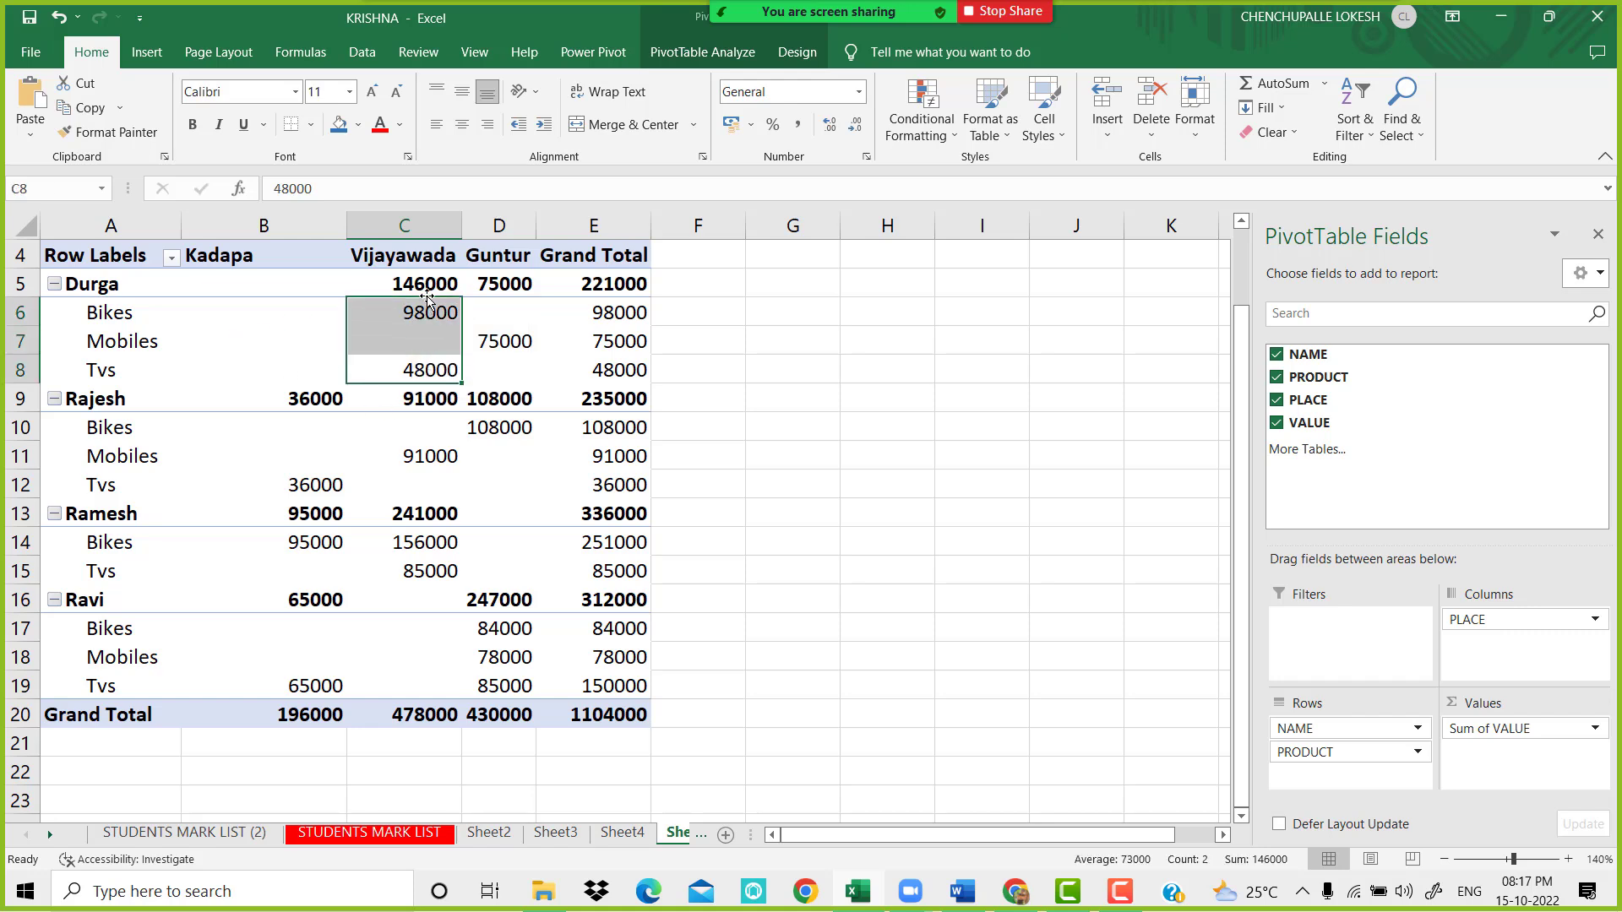
pyautogui.click(422, 285)
pyautogui.click(490, 342)
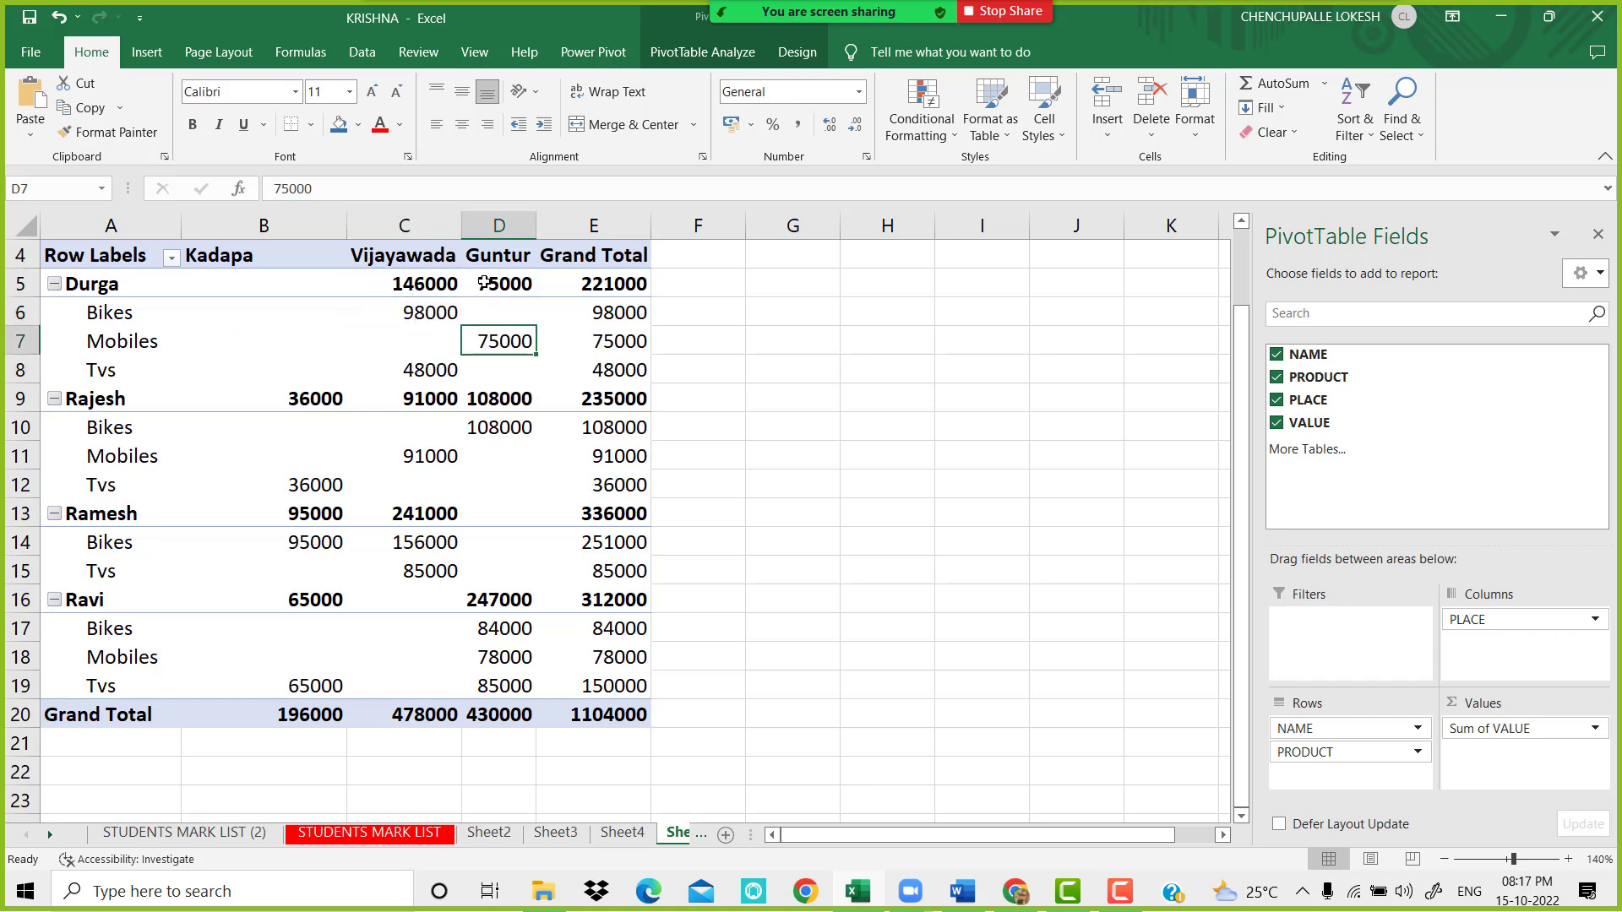
pyautogui.click(499, 281)
pyautogui.click(594, 369)
pyautogui.moveTo(602, 343); pyautogui.dragTo(606, 281)
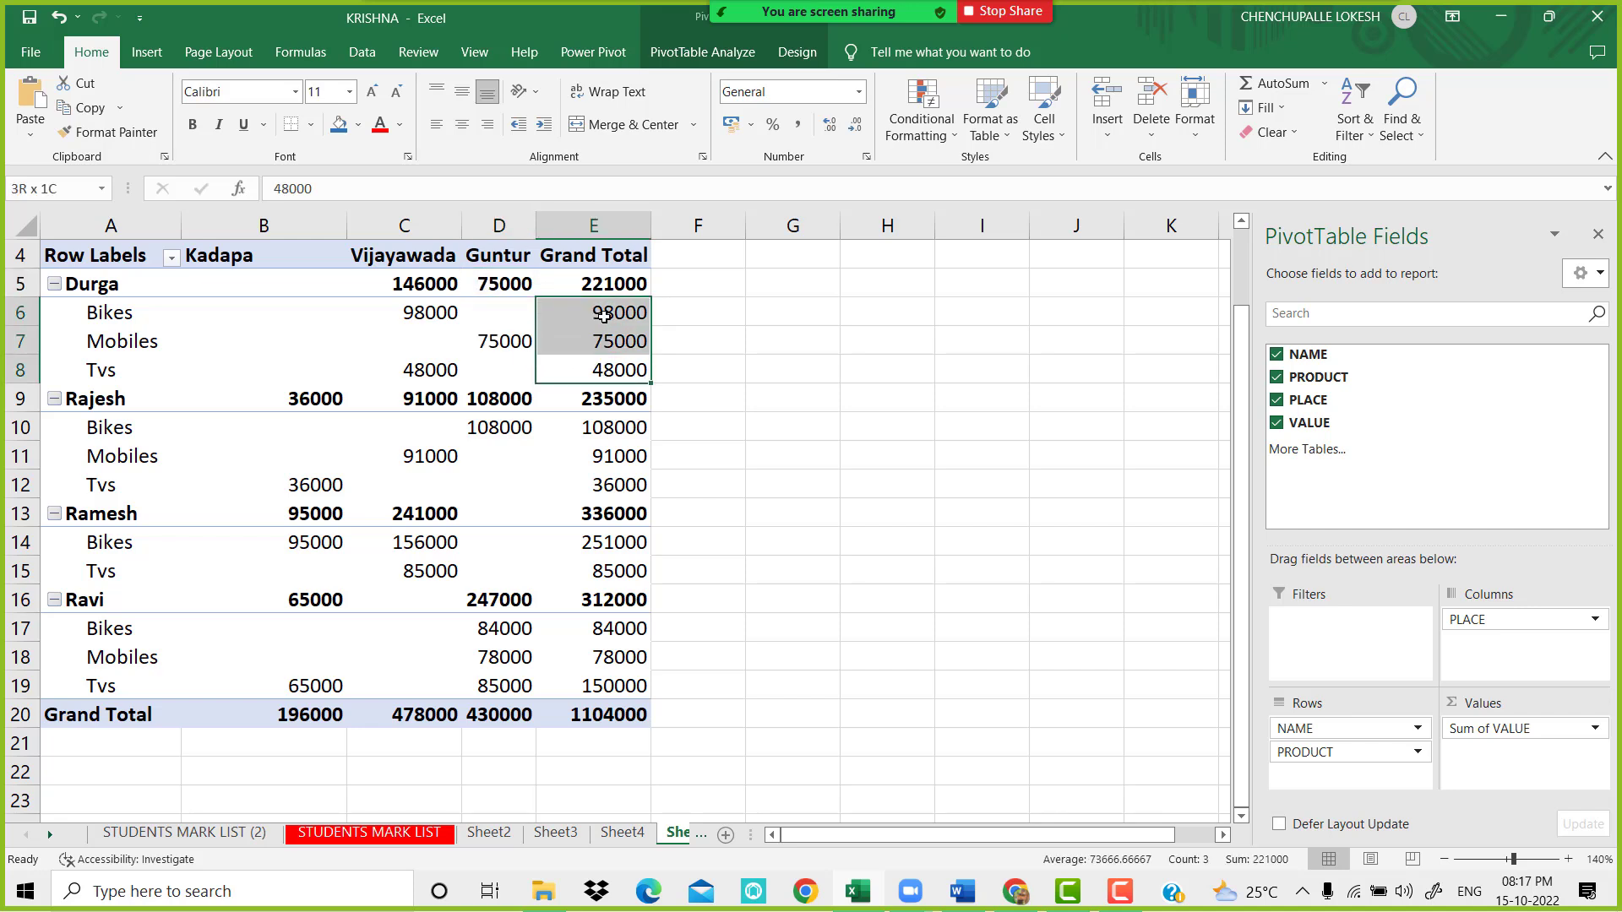
pyautogui.click(607, 281)
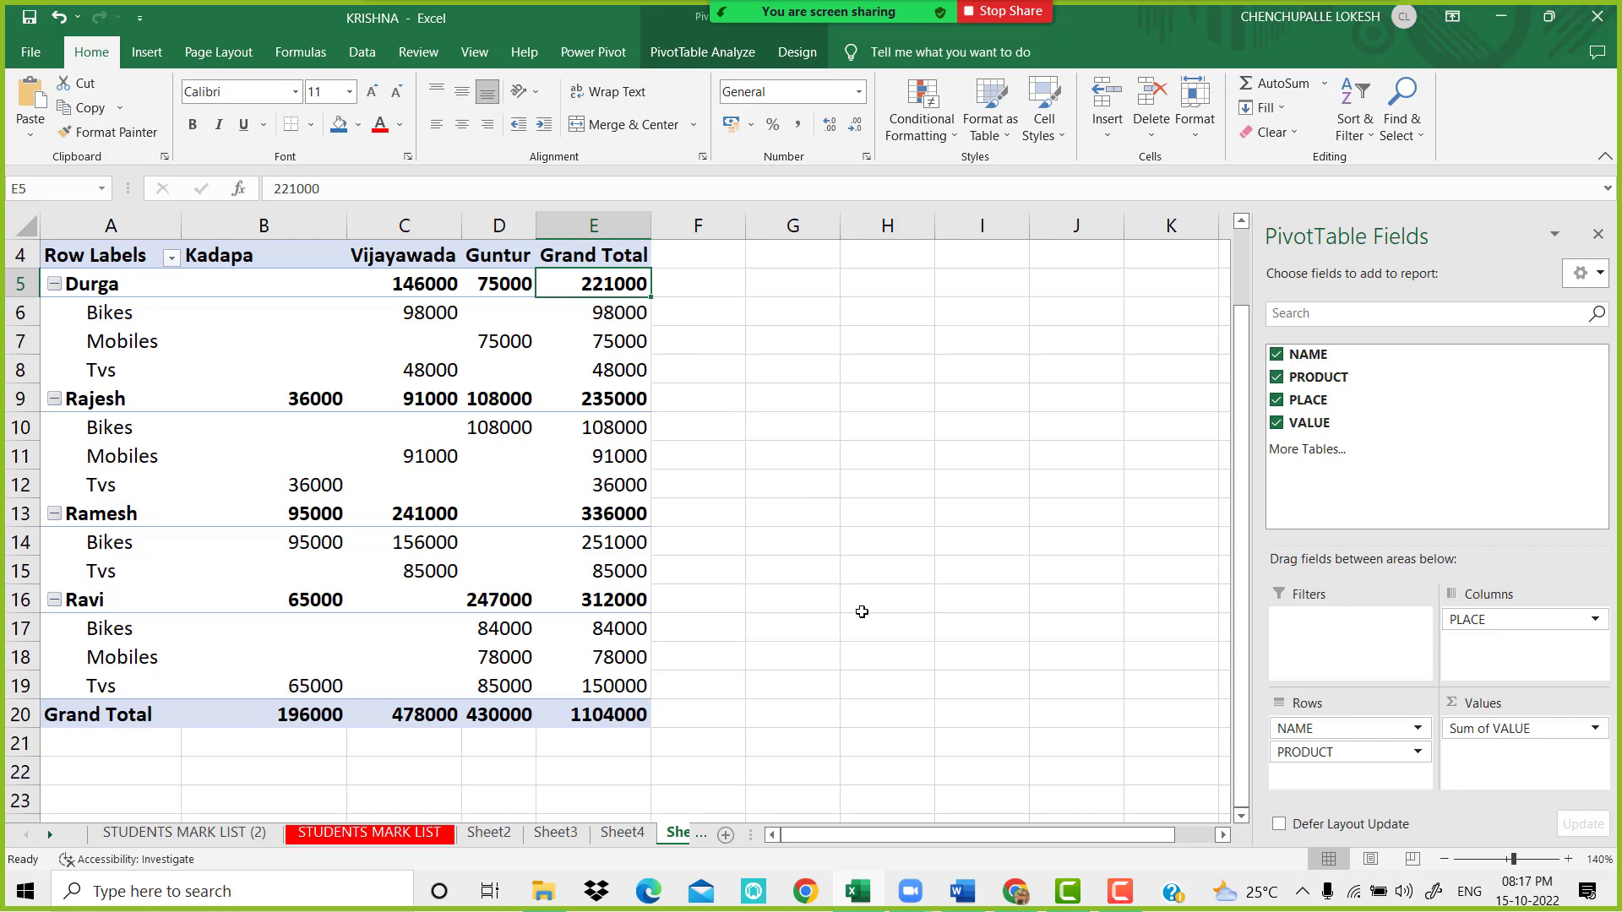
pyautogui.click(906, 545)
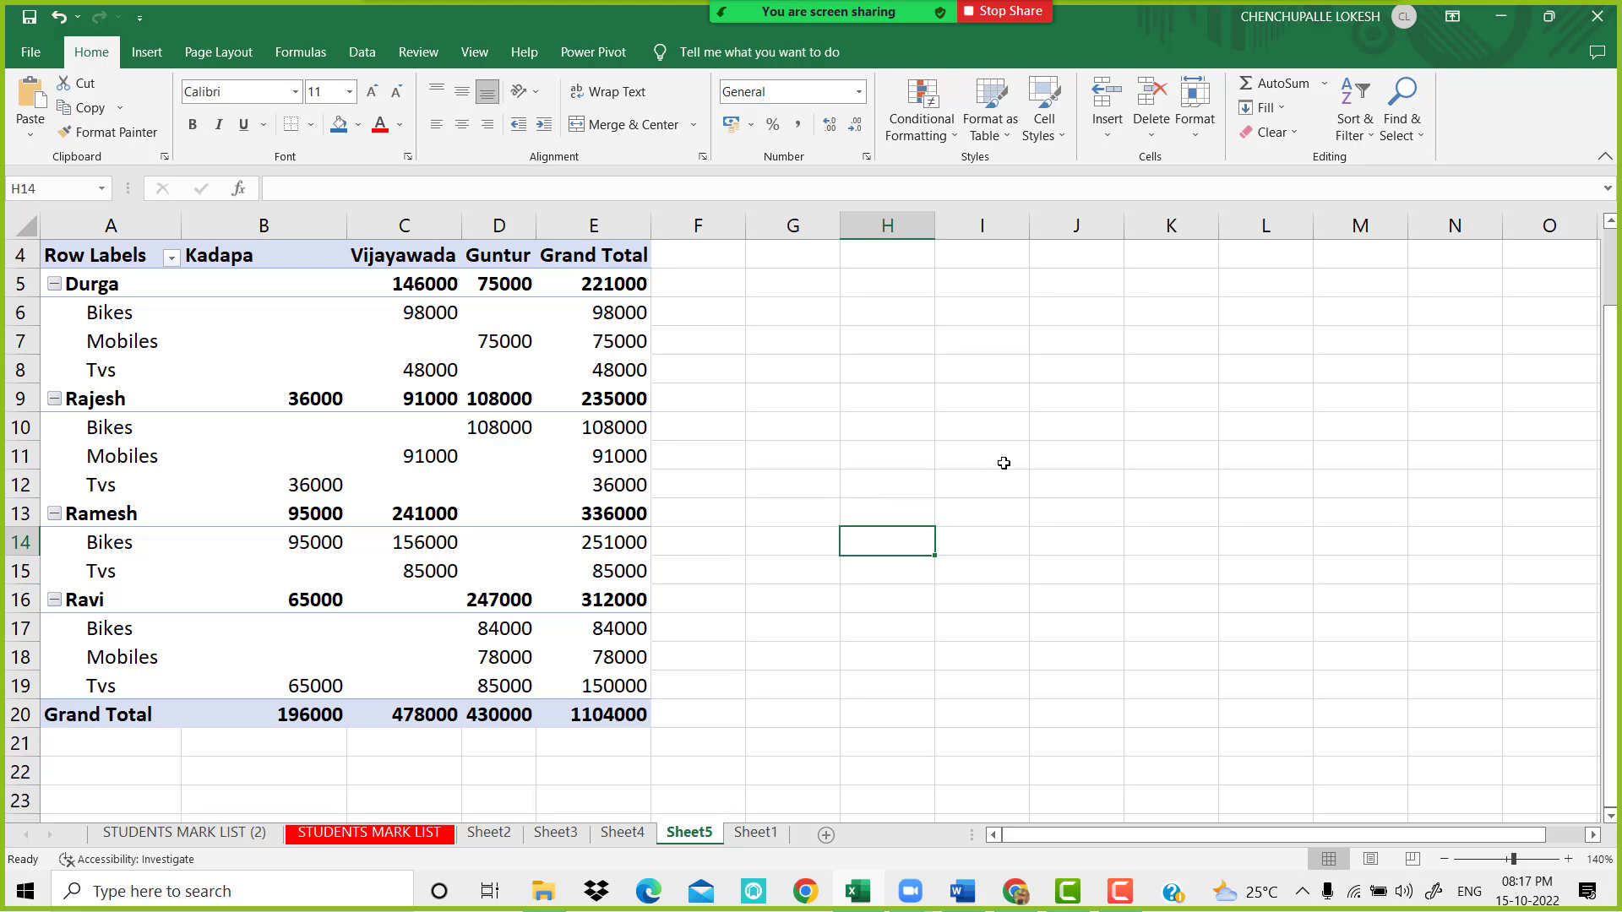
# Deselect the pivot table and zoom the sheet out to 130%
pyautogui.click(1024, 448)
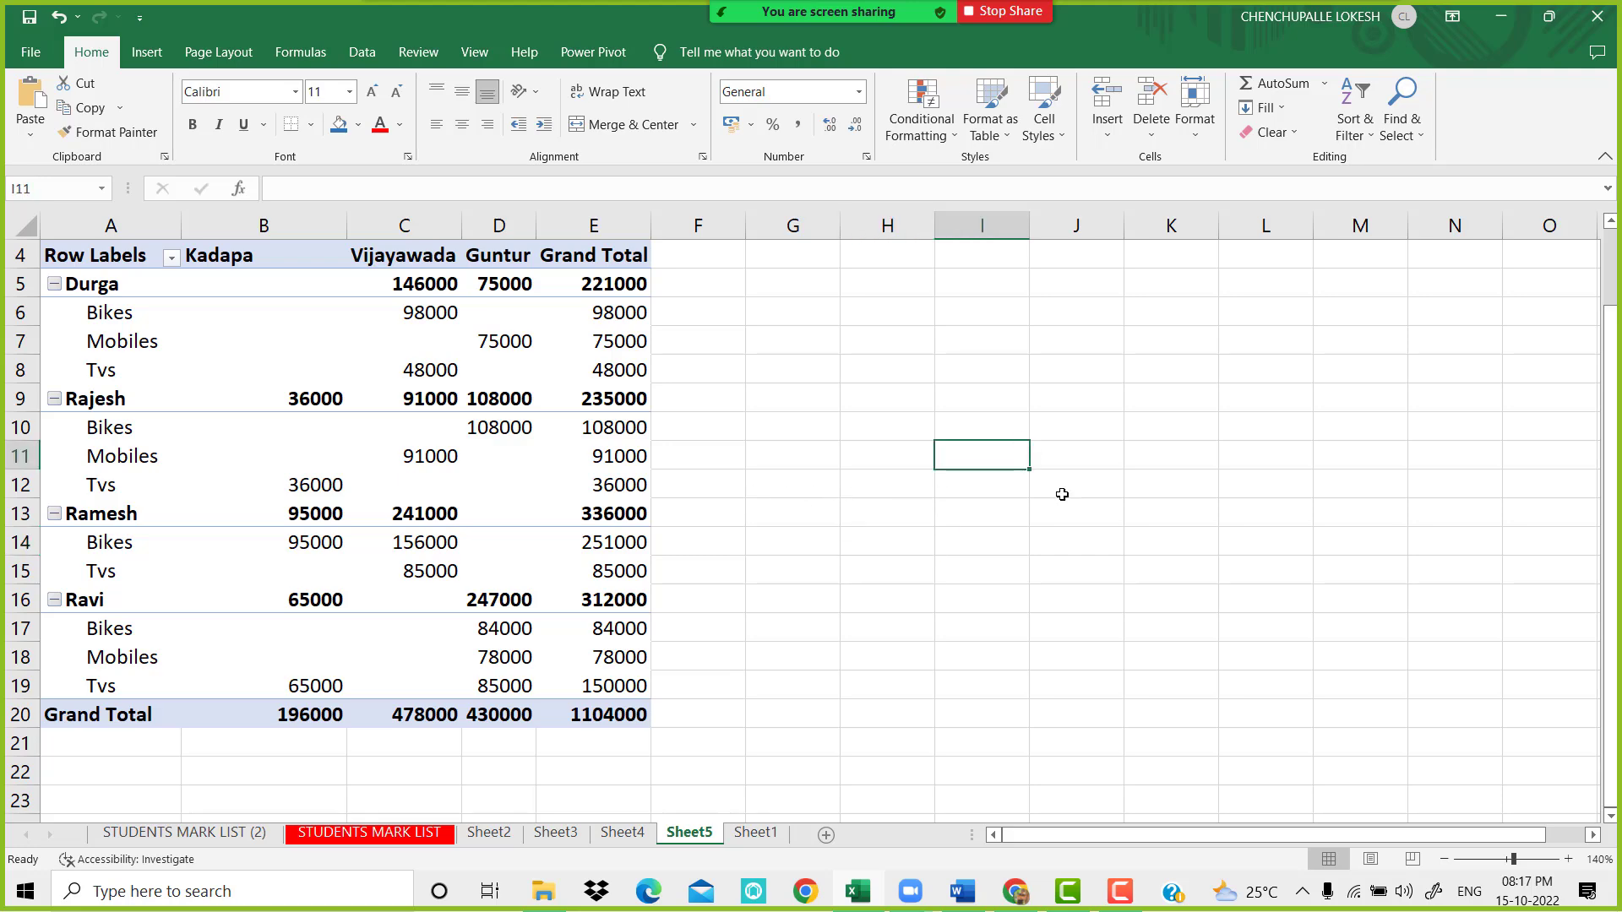
pyautogui.click(1445, 859)
pyautogui.click(787, 495)
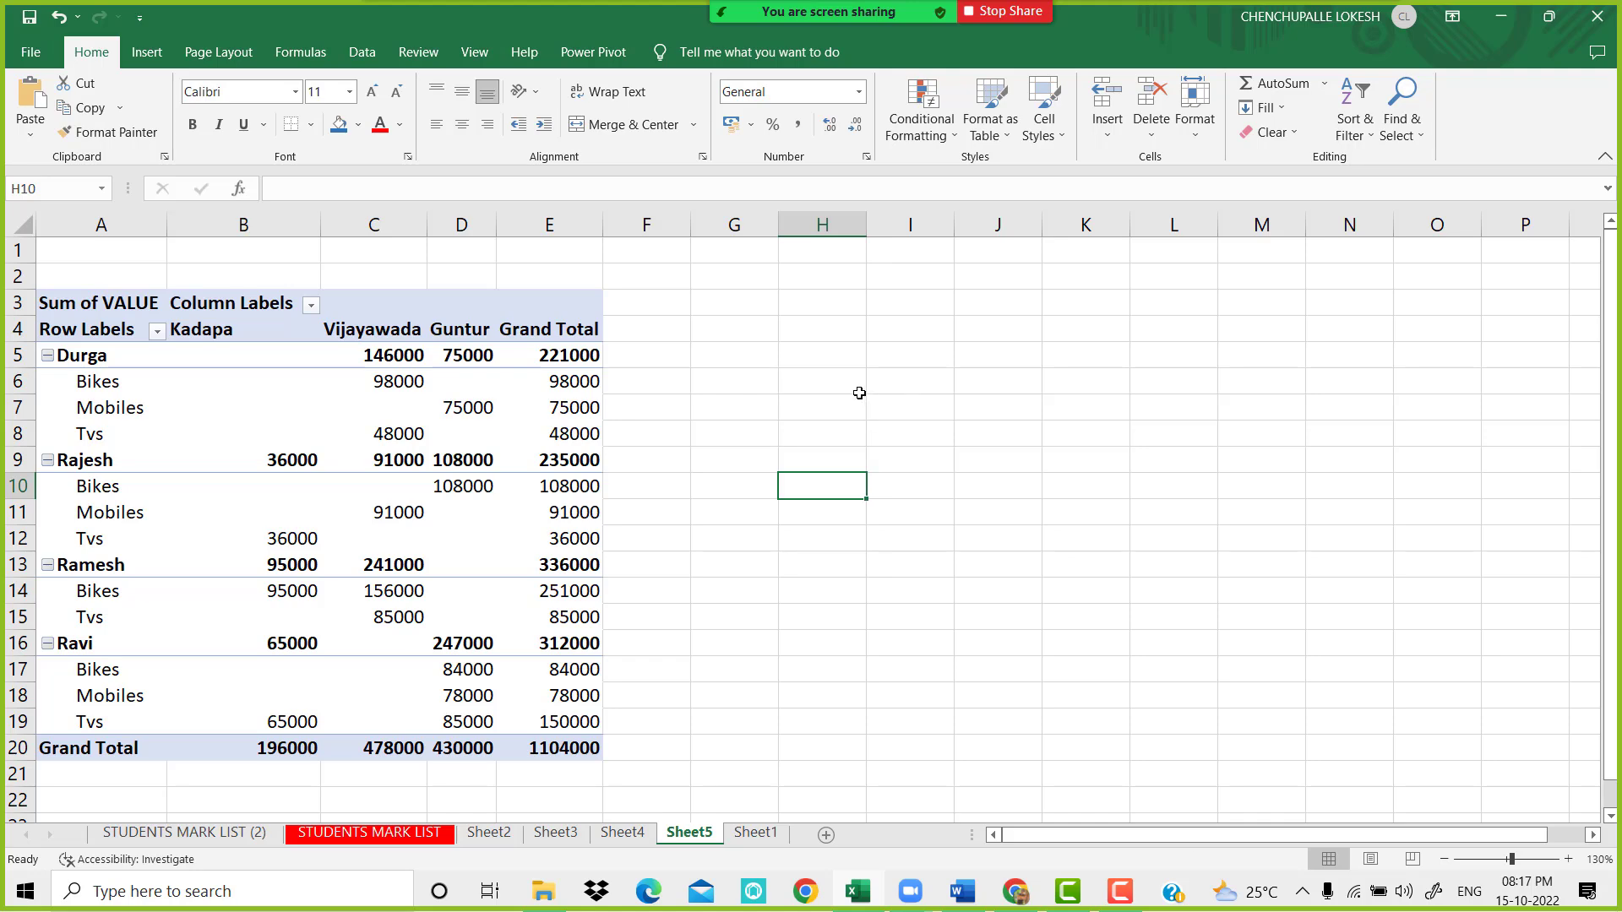
# Scroll Word down to the V LOOK UP employee table and its =VLOOKUP Formulas section
pyautogui.click(965, 894)
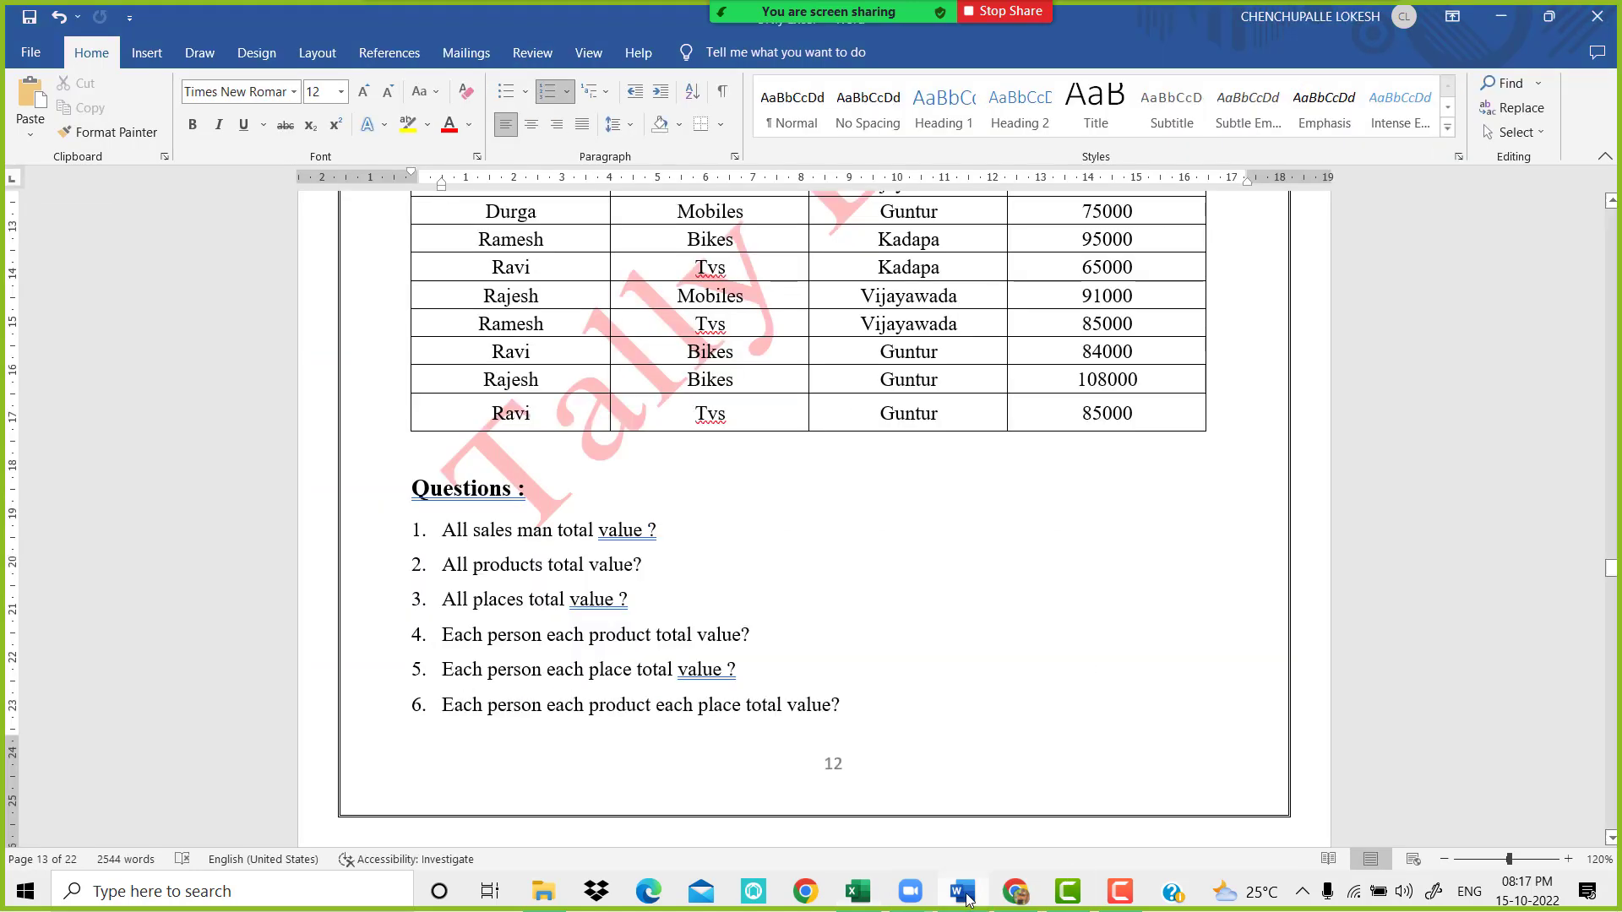
pyautogui.scroll(-3, 773, 462)
pyautogui.scroll(-2, 794, 463)
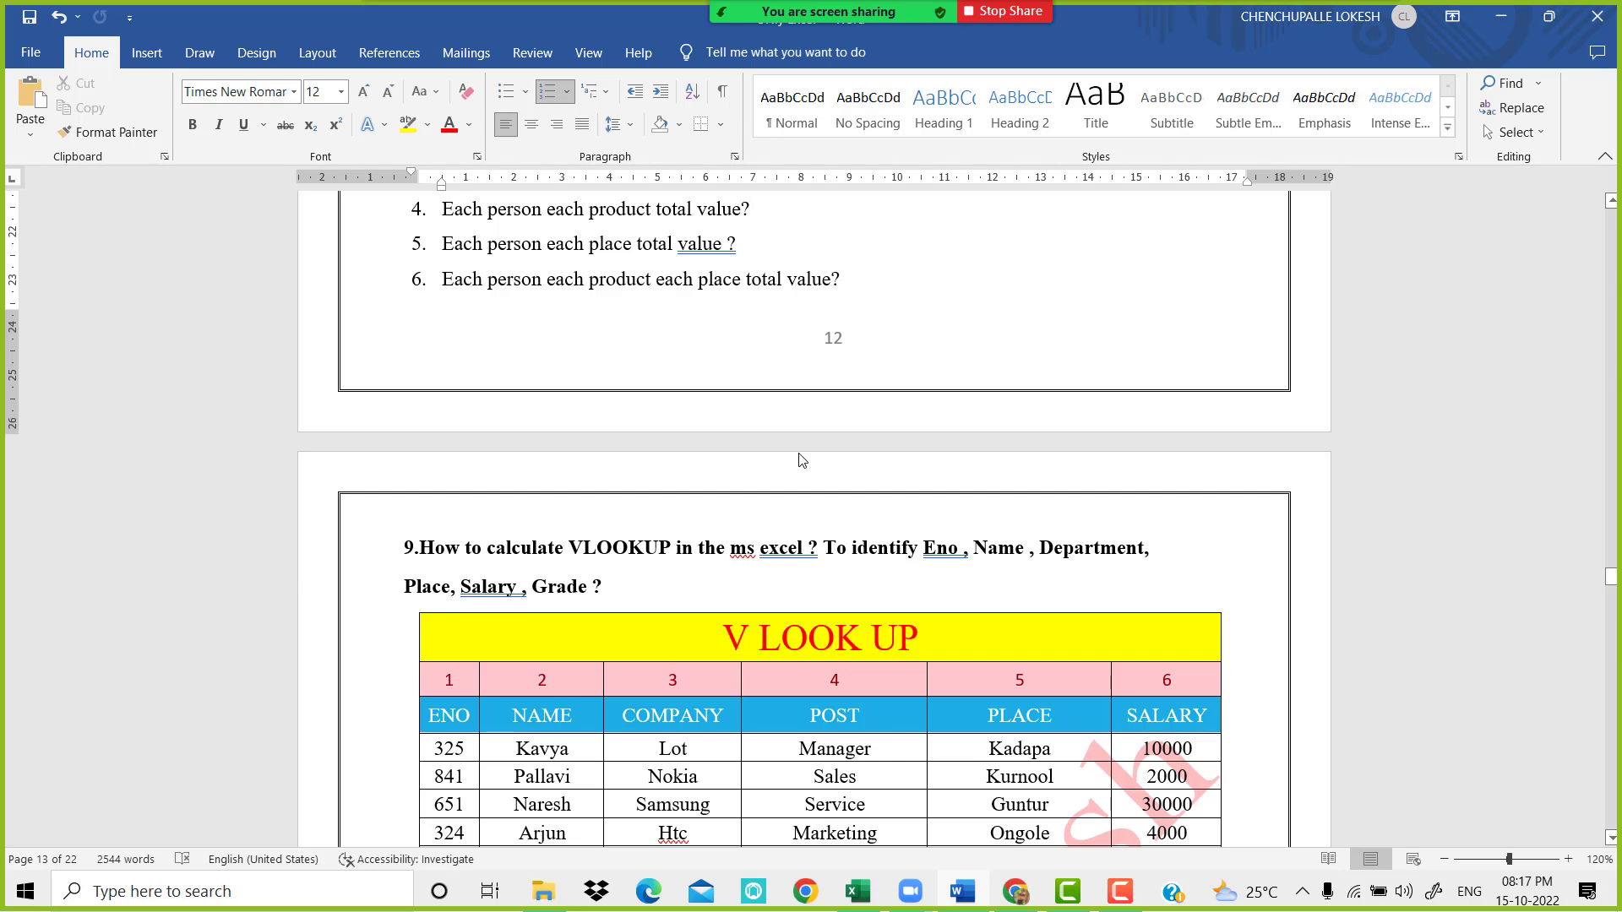
pyautogui.scroll(-2, 925, 393)
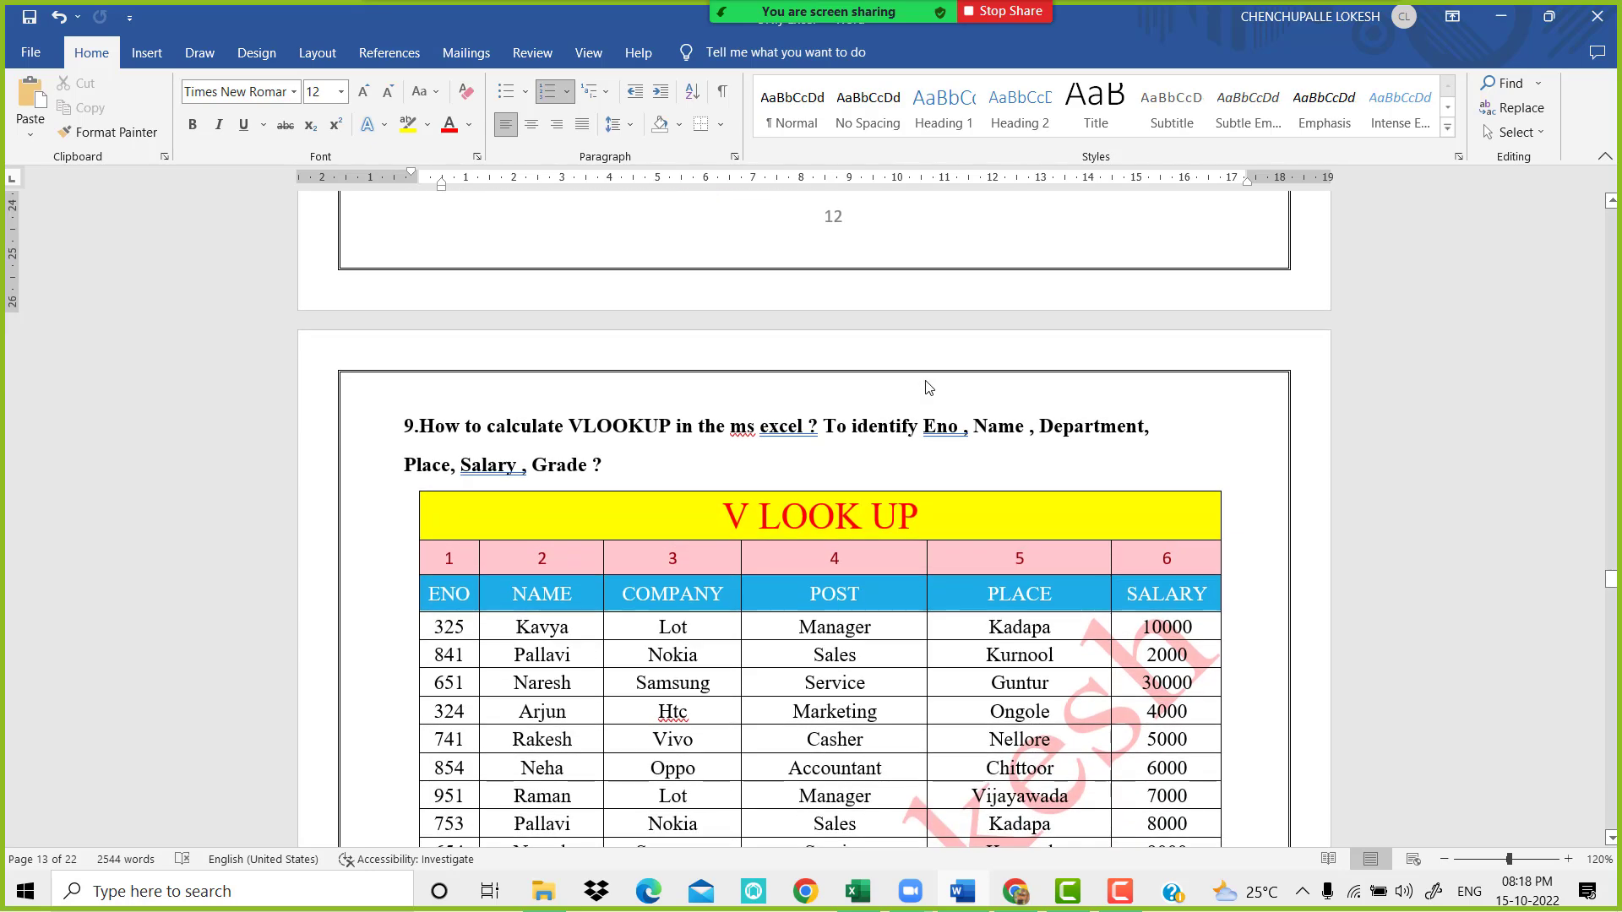
pyautogui.scroll(-2, 963, 348)
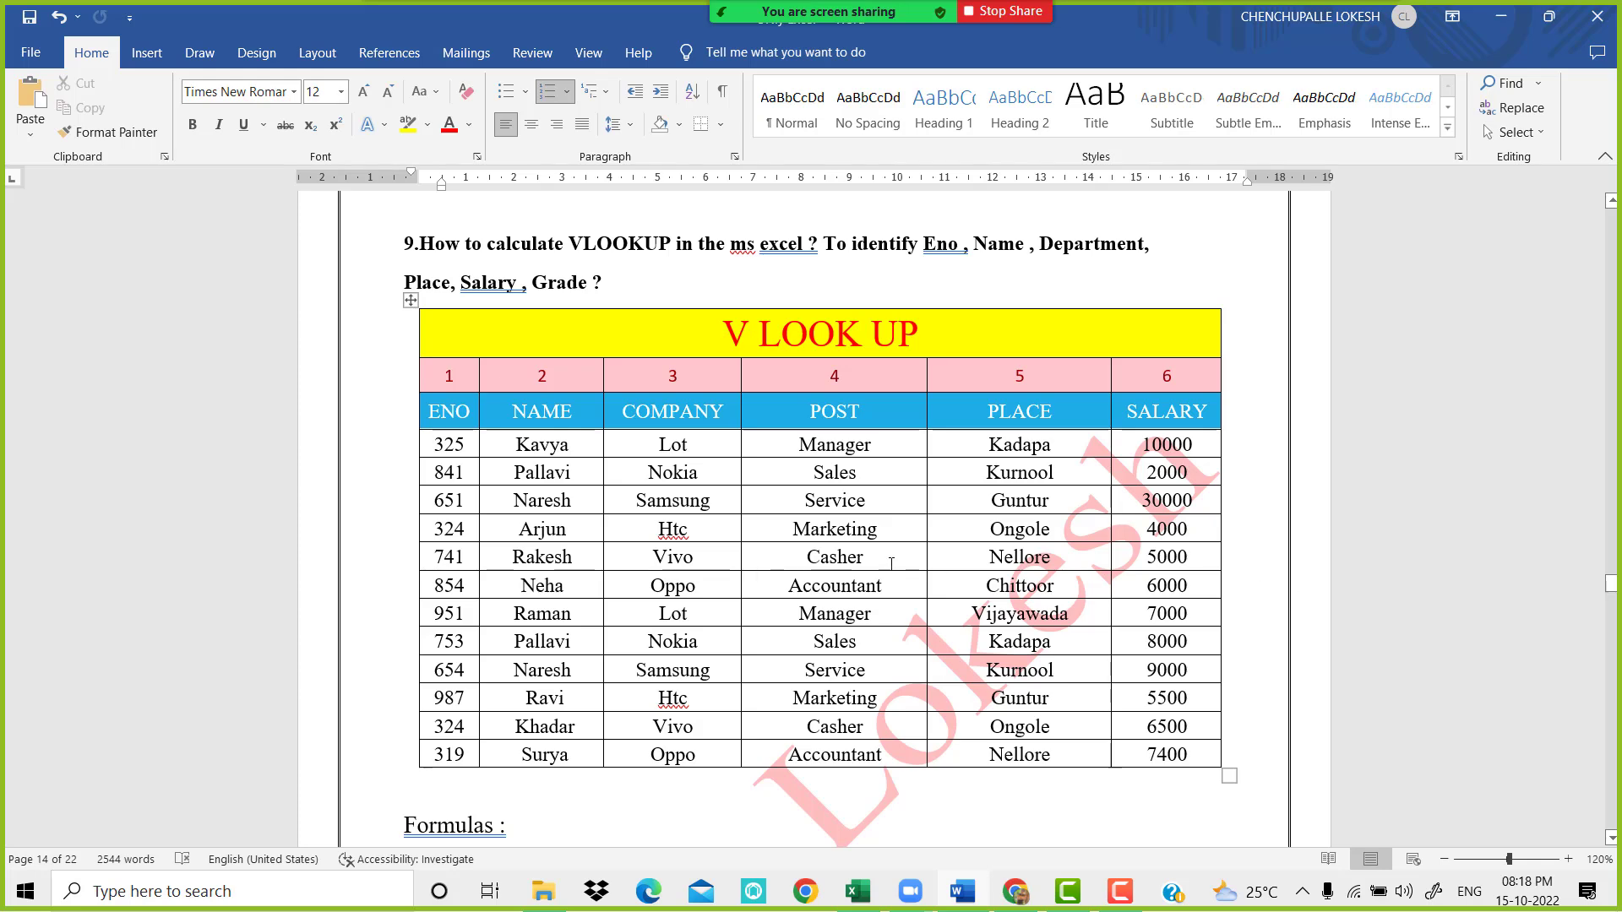
pyautogui.scroll(-4, 879, 553)
pyautogui.scroll(-3, 913, 541)
pyautogui.scroll(-2, 912, 541)
pyautogui.scroll(-3, 885, 558)
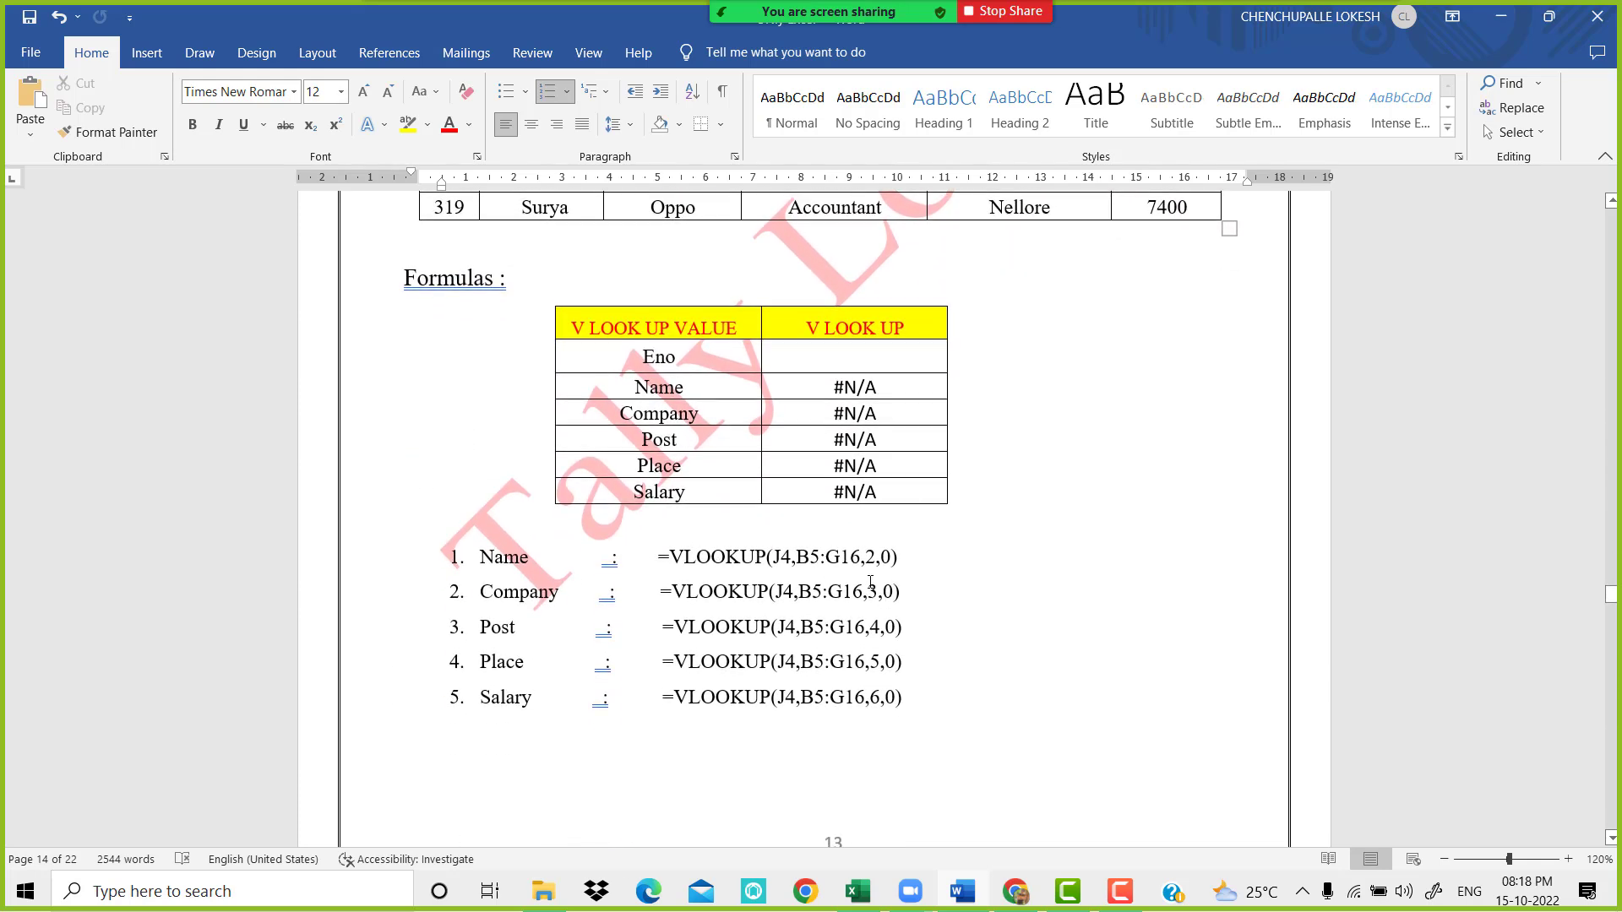
# Highlight parts of the V LOOK UP table, including the ENO column from 325 to 319
pyautogui.scroll(3, 870, 581)
pyautogui.scroll(5, 452, 265)
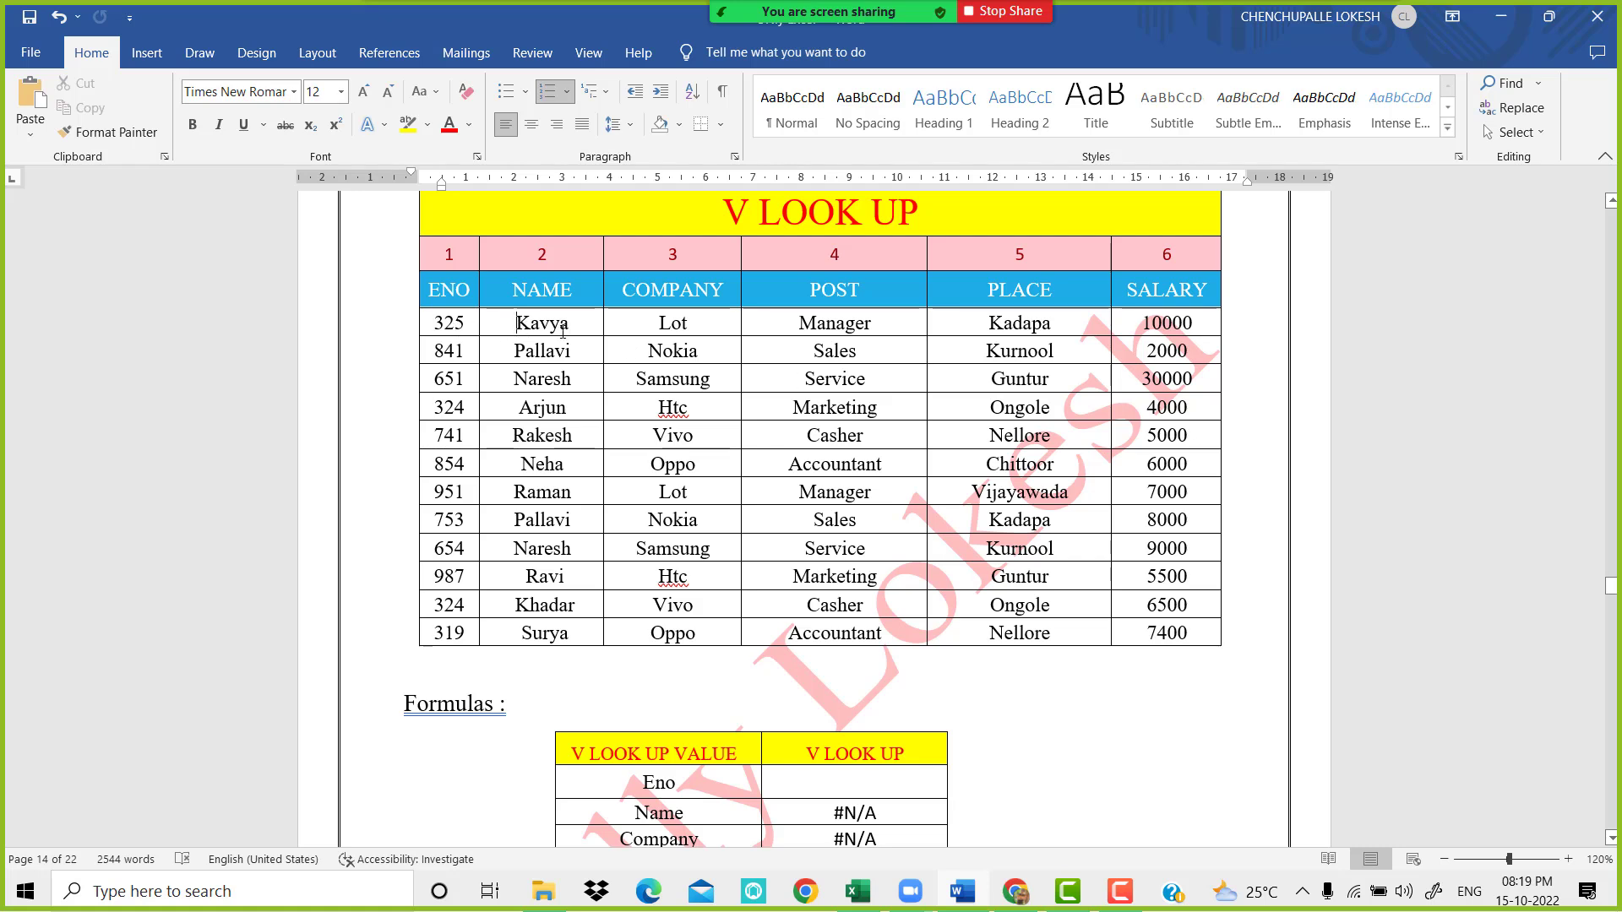
pyautogui.moveTo(521, 328)
pyautogui.mouseDown()
pyautogui.moveTo(1094, 348)
pyautogui.moveTo(1208, 629)
pyautogui.mouseUp()
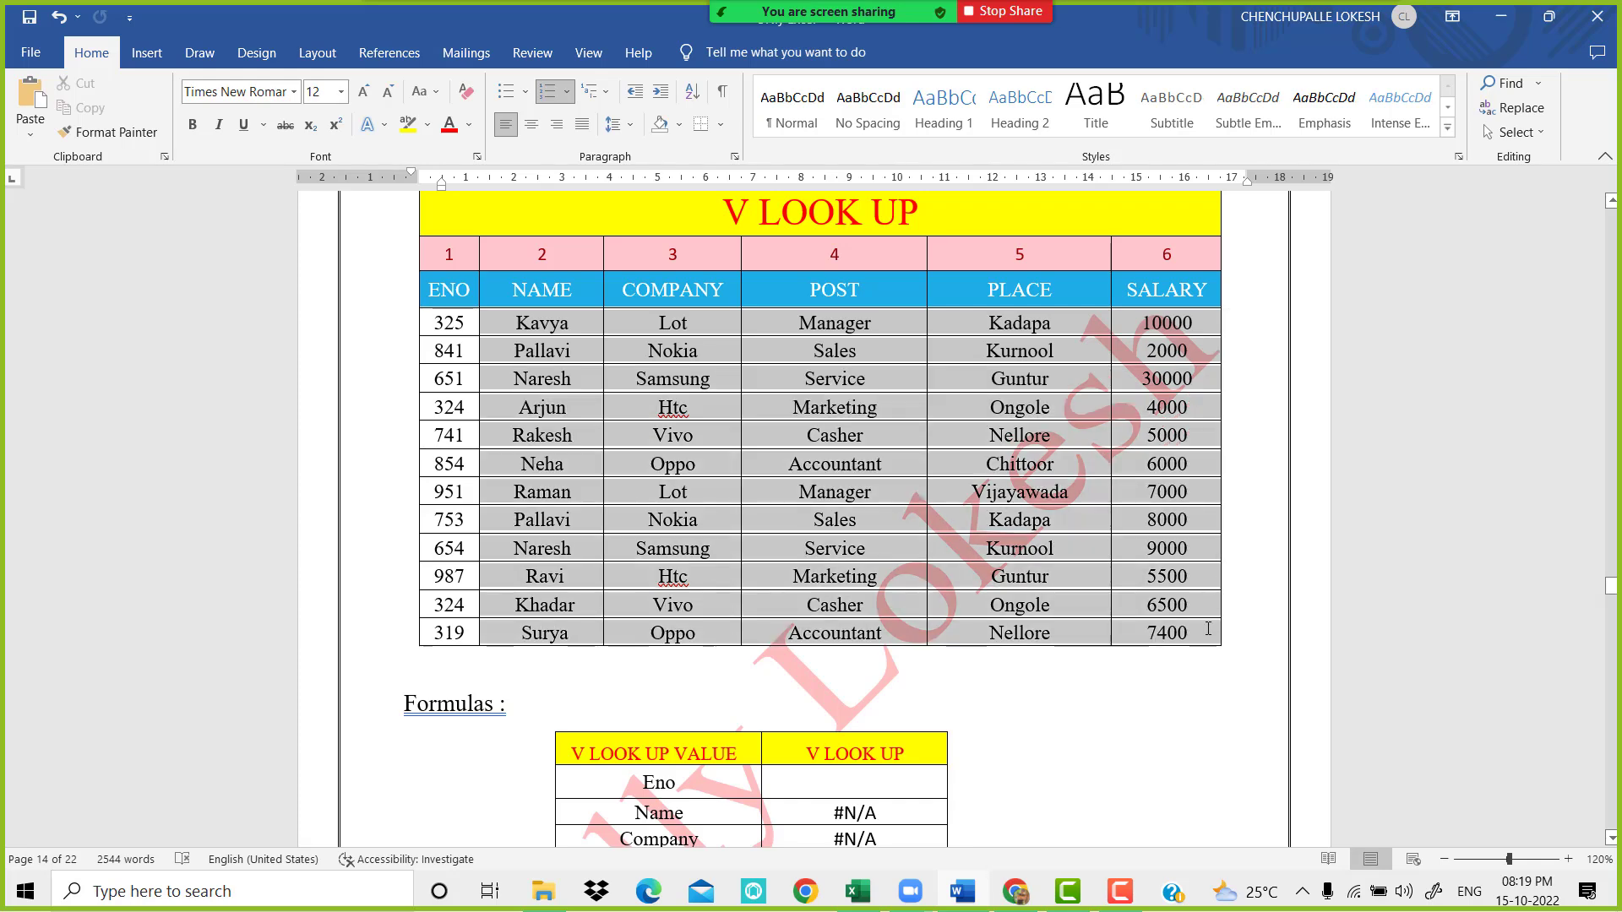
pyautogui.click(565, 328)
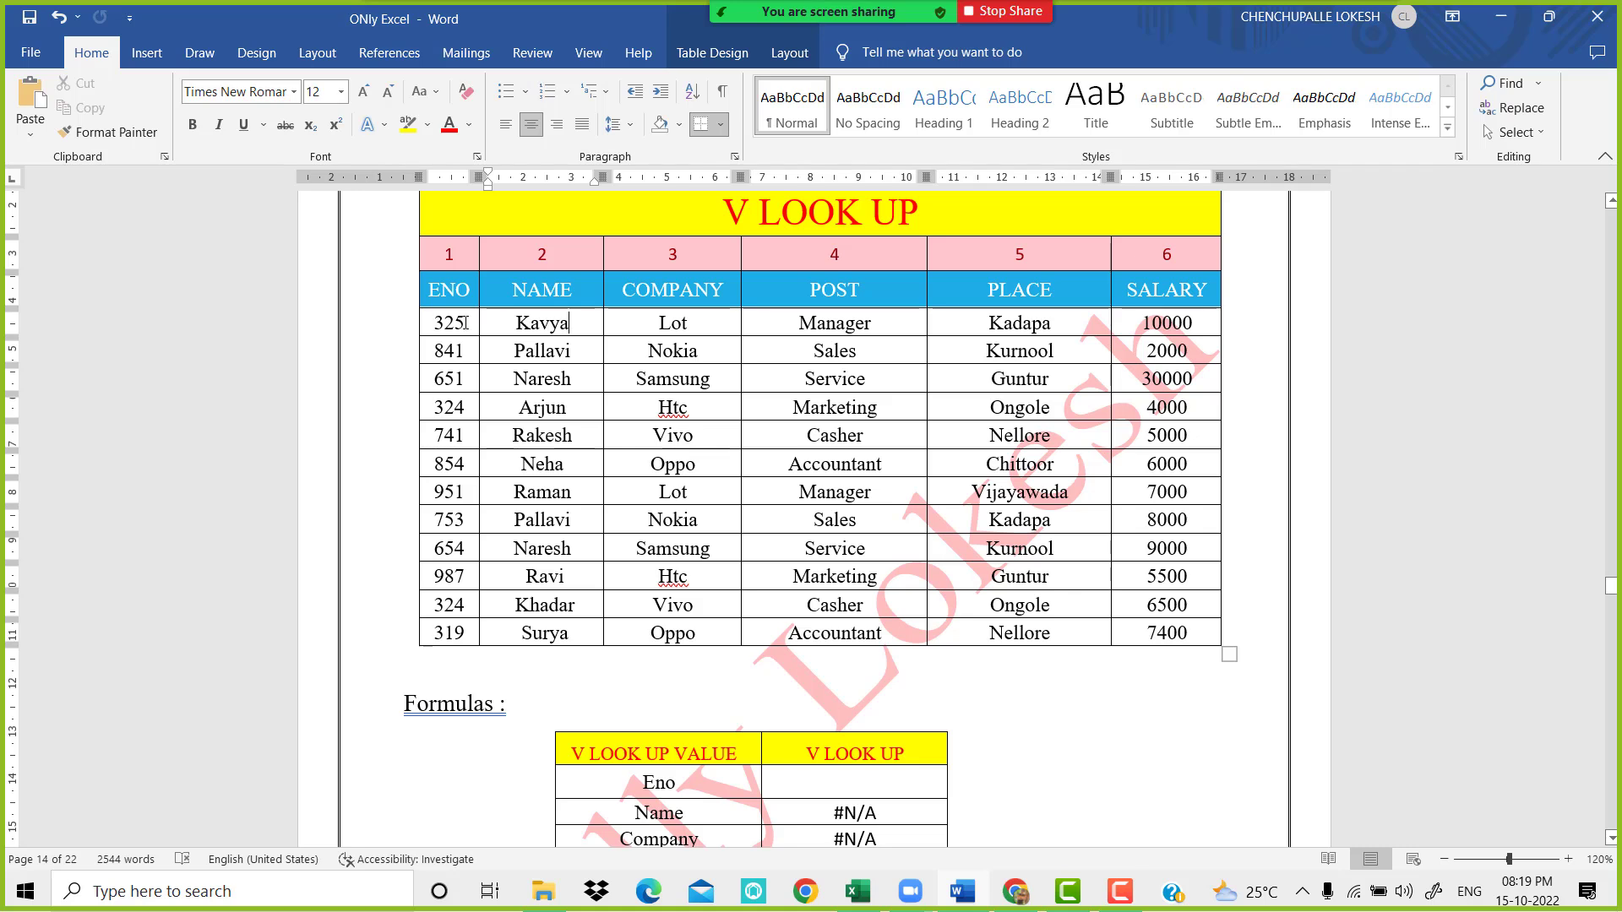
pyautogui.click(464, 322)
pyautogui.moveTo(446, 332); pyautogui.dragTo(449, 633)
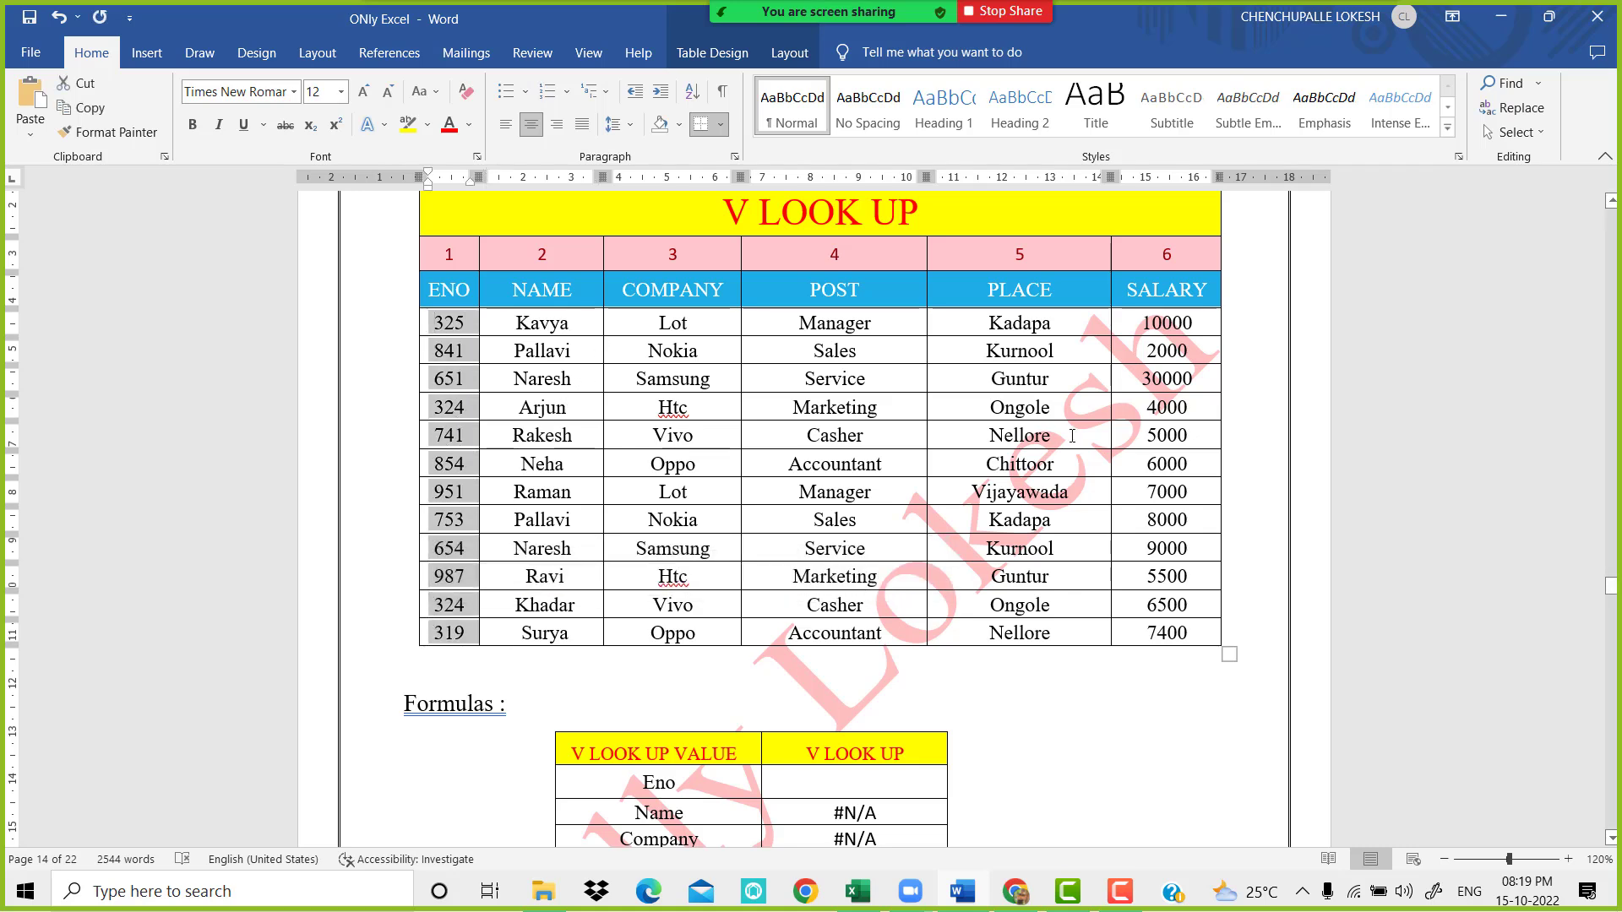
pyautogui.click(894, 405)
# Select the entire V LOOK UP table and bring Excel to the front
pyautogui.scroll(3, 894, 404)
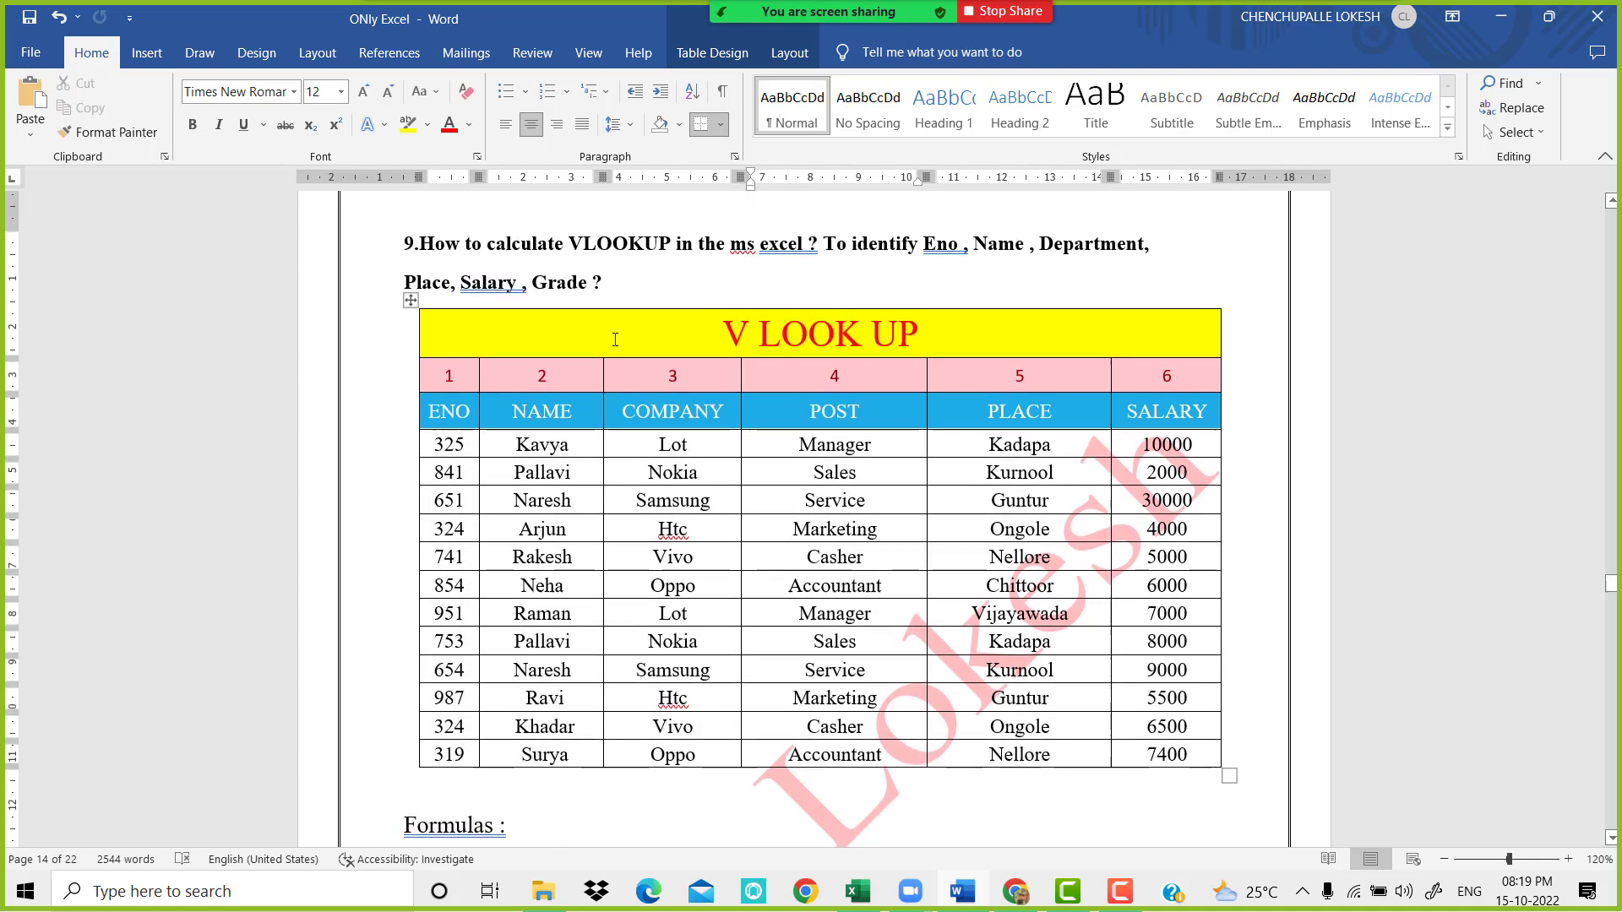
pyautogui.click(410, 302)
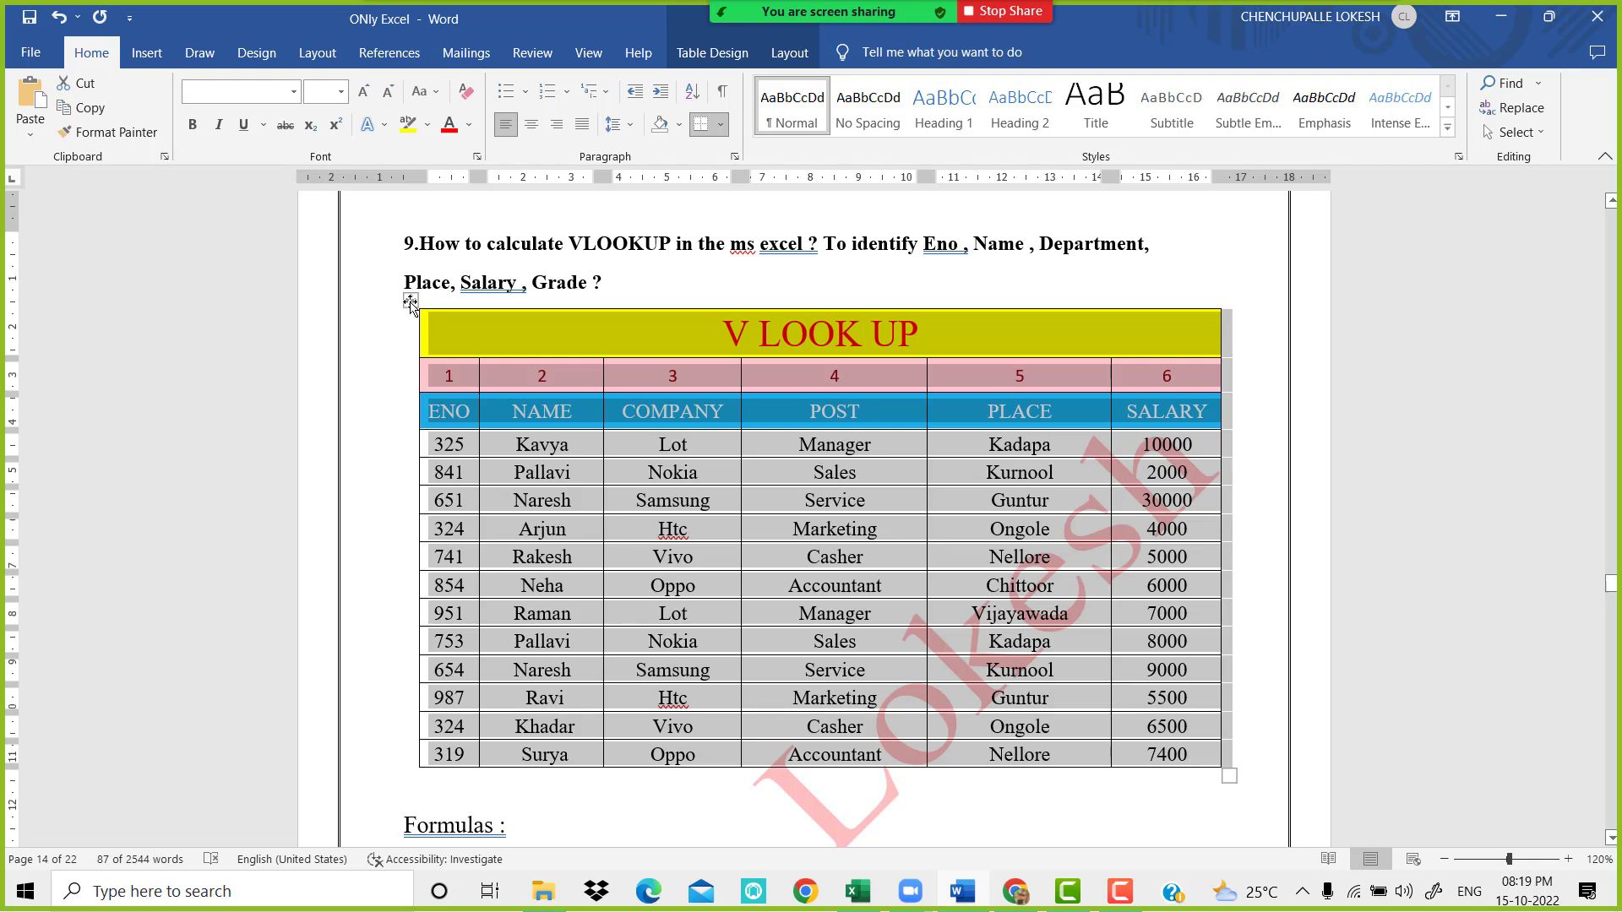
pyautogui.click(857, 891)
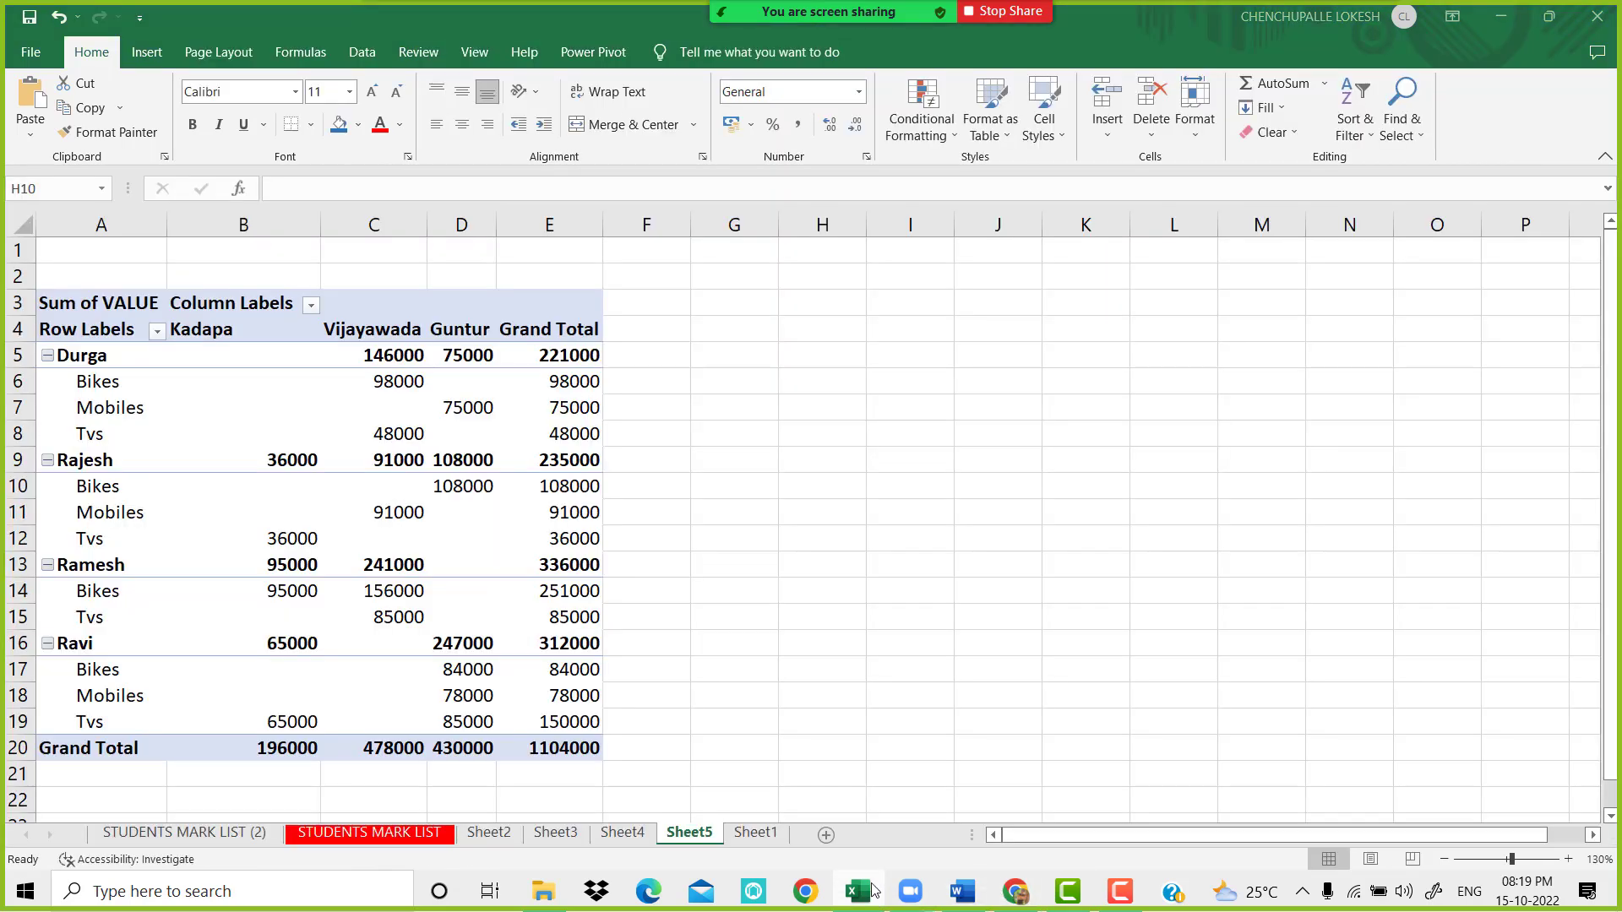
# Insert a new worksheet and paste the V LOOK UP employee table at C5
pyautogui.click(760, 835)
pyautogui.click(825, 834)
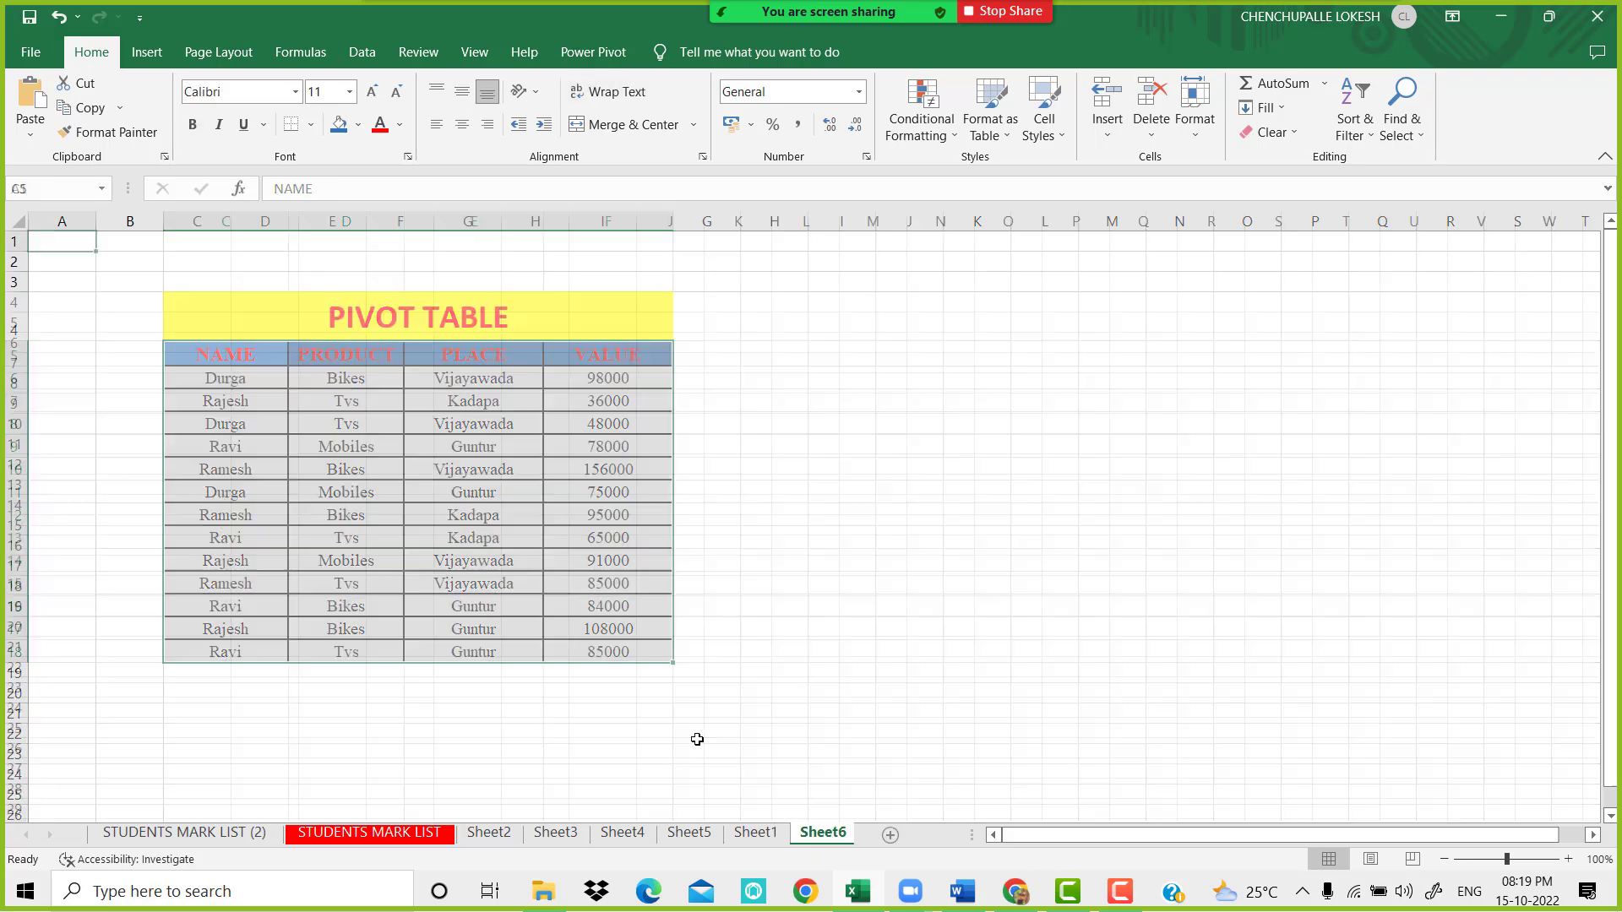
pyautogui.click(176, 327)
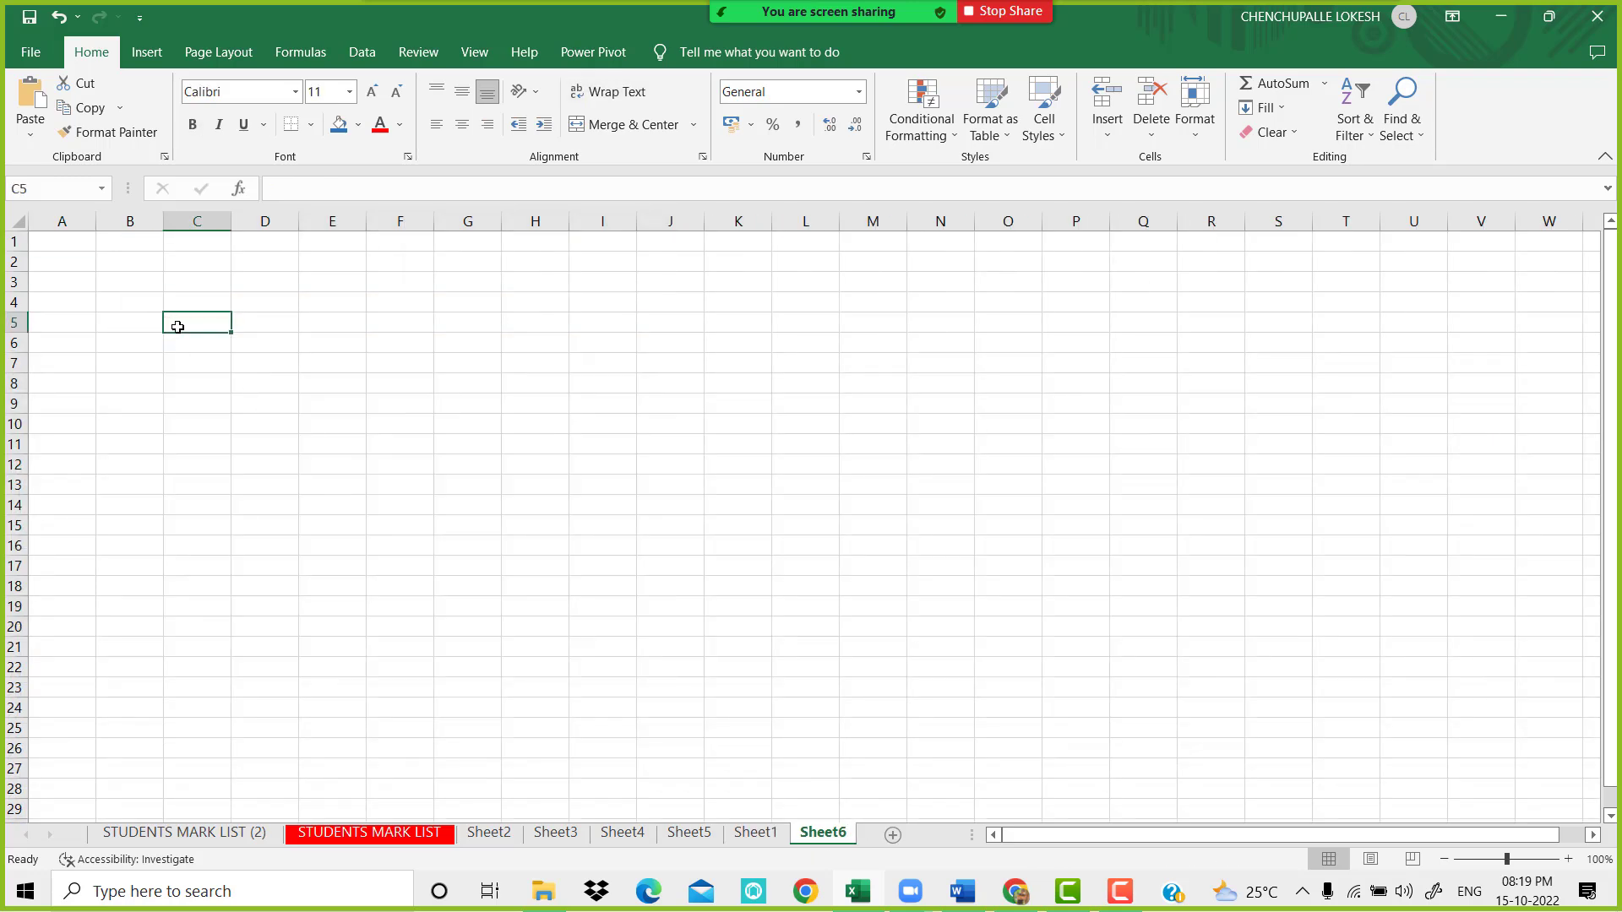
pyautogui.hotkey('ctrl', 'v')
pyautogui.click(790, 591)
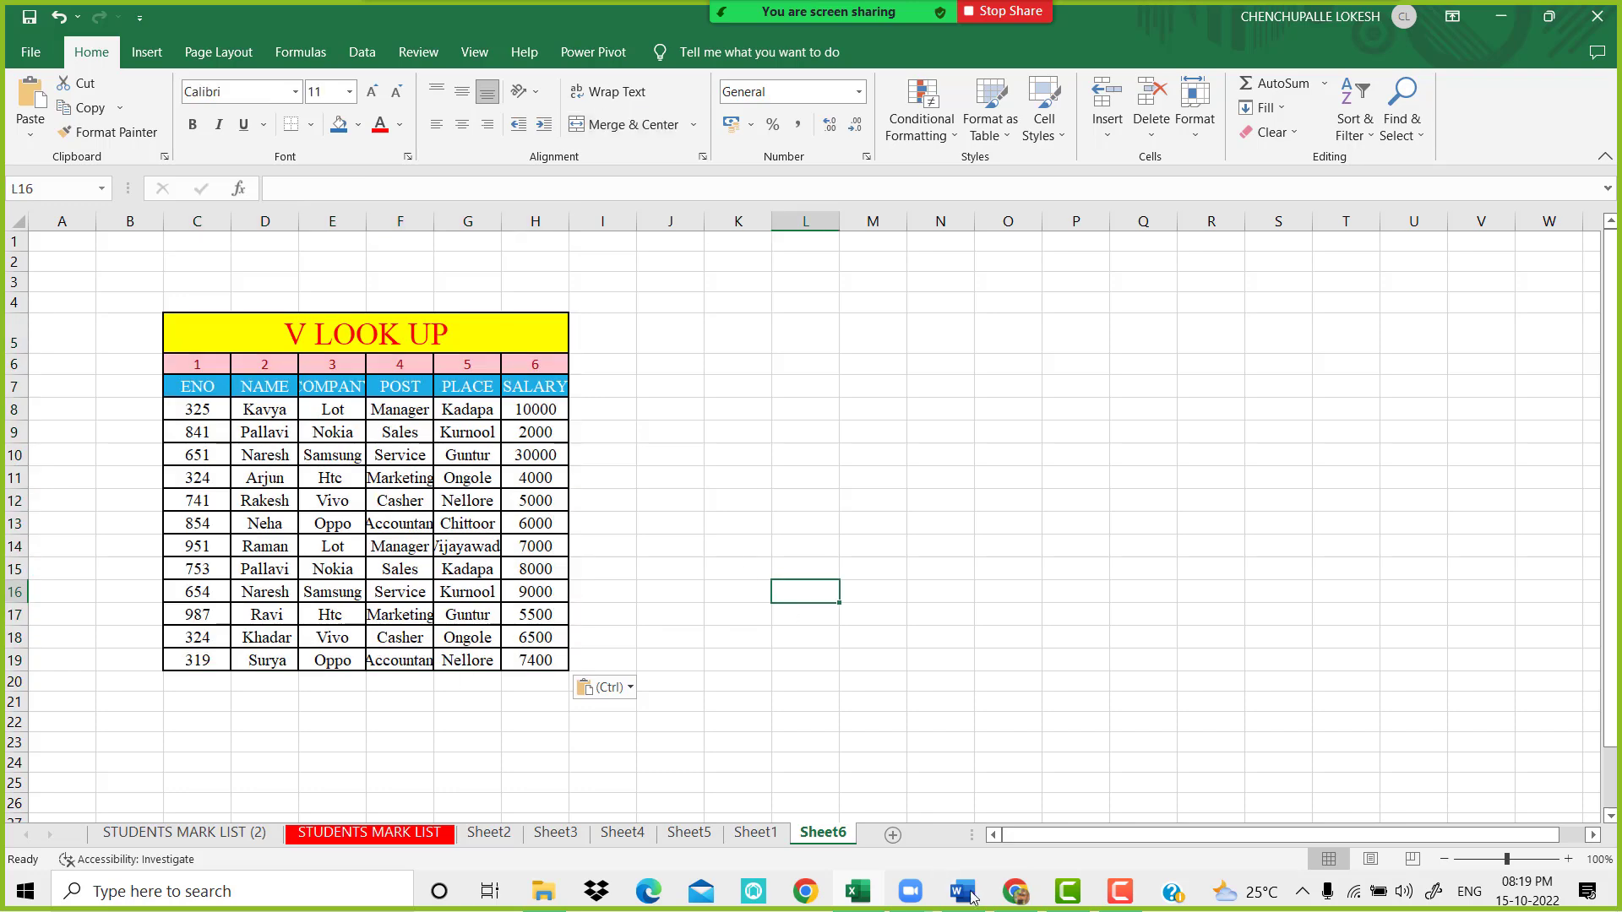
# Copy the Formulas lookup table from the Word notes and paste it at K8
pyautogui.click(983, 902)
pyautogui.scroll(-5, 590, 575)
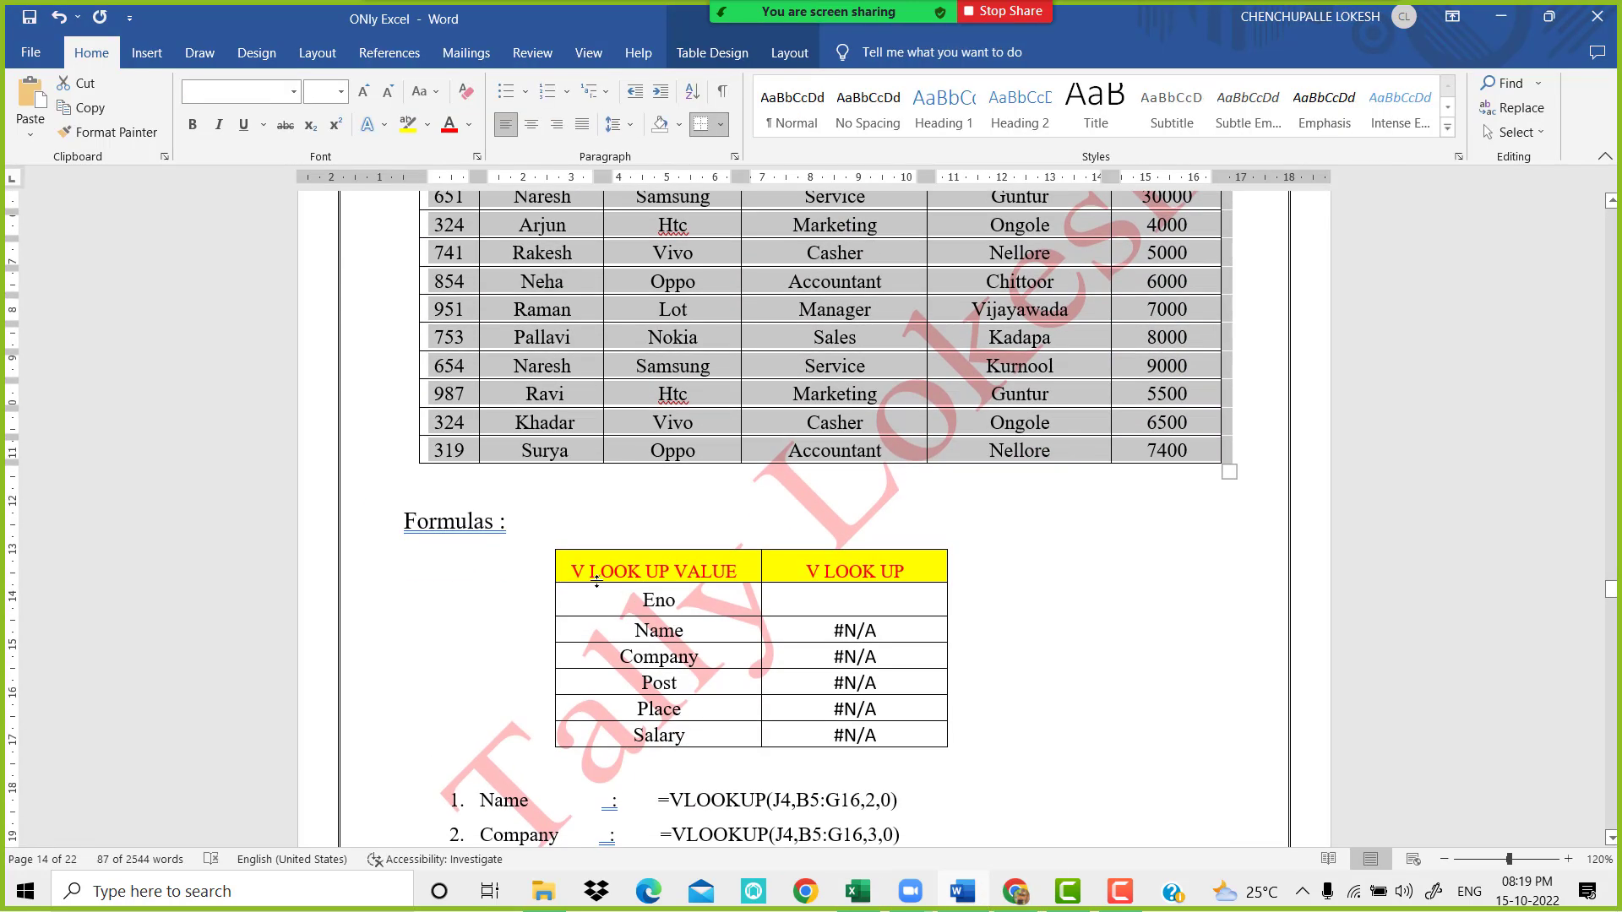
pyautogui.click(590, 573)
pyautogui.click(547, 542)
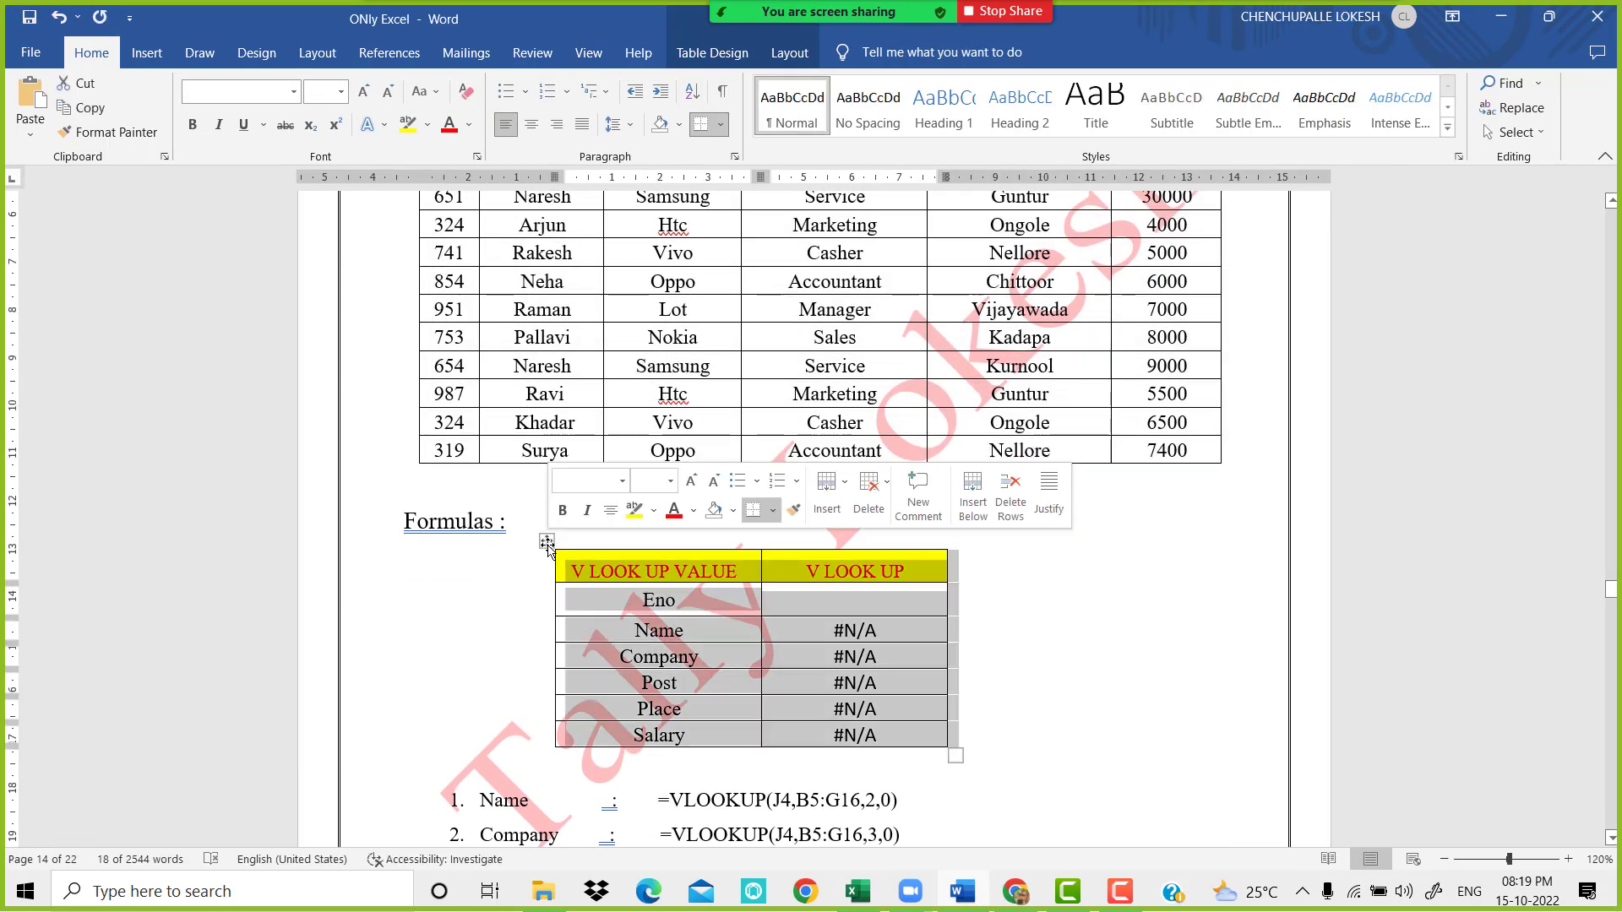
pyautogui.click(857, 893)
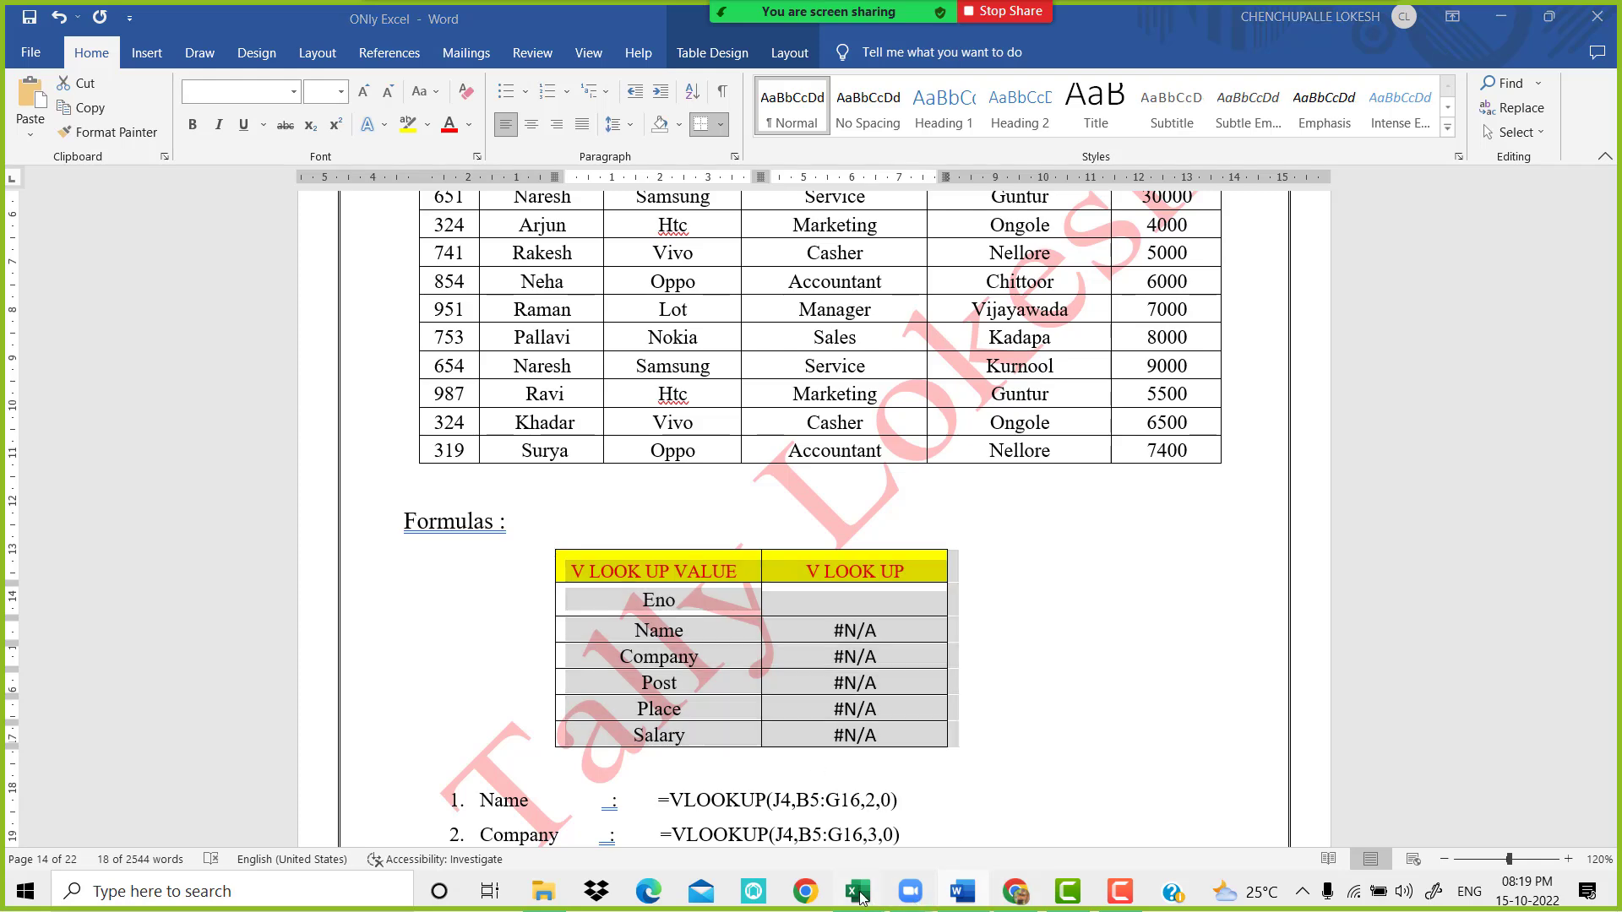
pyautogui.click(727, 407)
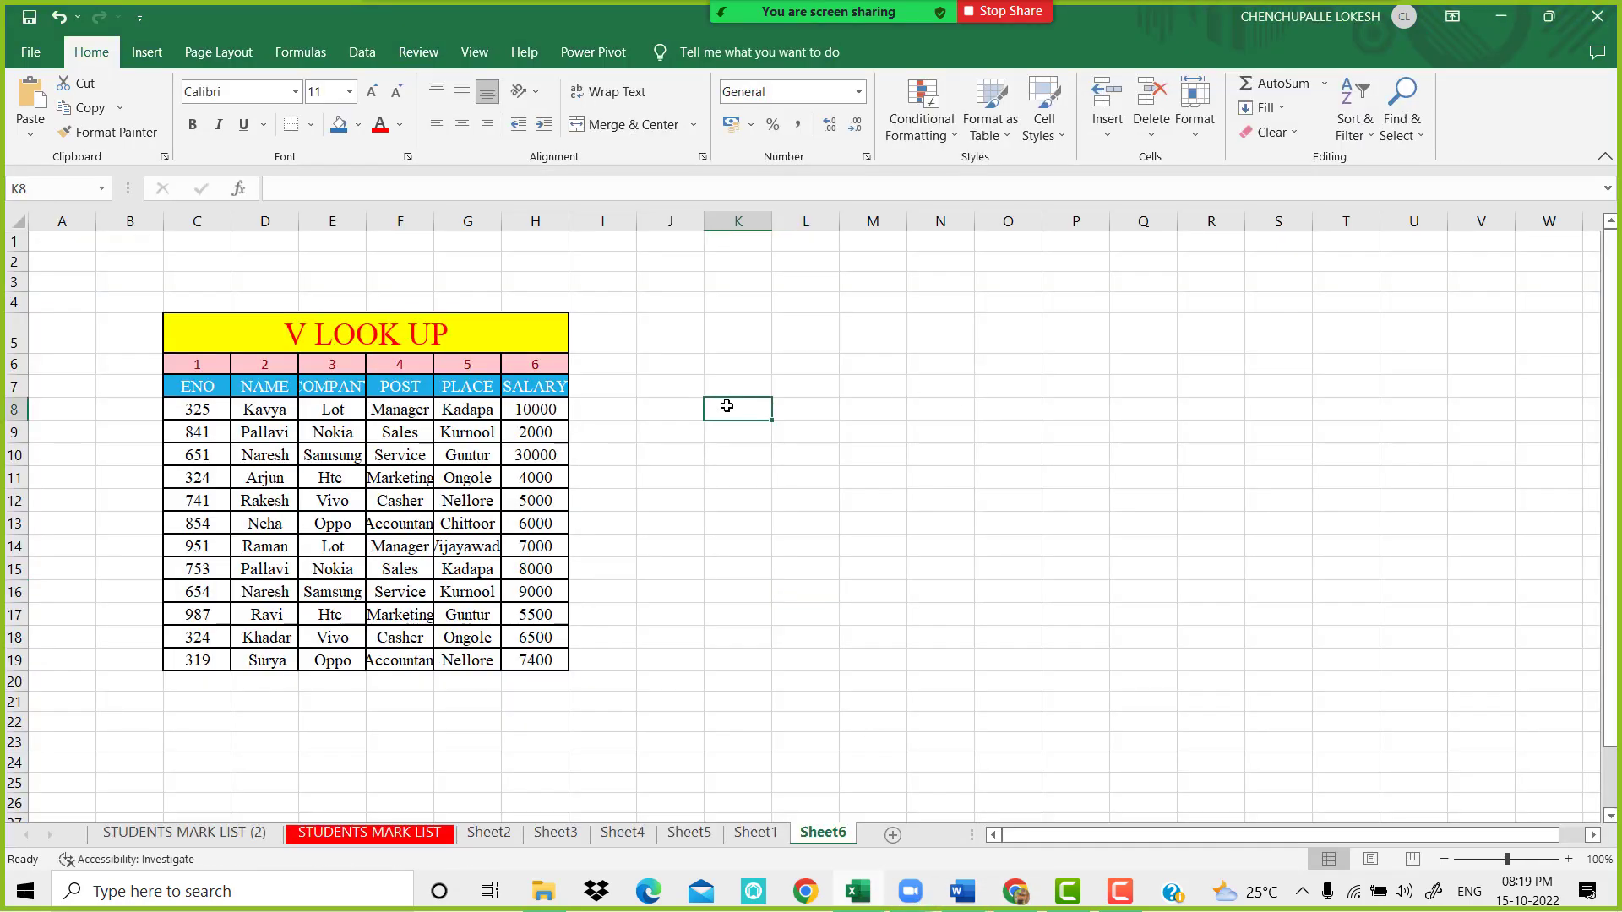
pyautogui.write('V LOOK UP VALUE\tV LOOK UP Eno\t Name\t#N/A Company\t#N/A Post\t#N/A Place\t#N/A Salary\t#N/A')
# Widen columns K and L, clear the #N/A result cells, and zoom to 120%
pyautogui.moveTo(772, 221)
pyautogui.mouseDown()
pyautogui.moveTo(877, 245)
pyautogui.moveTo(1034, 228)
pyautogui.mouseUp()
pyautogui.click(880, 506)
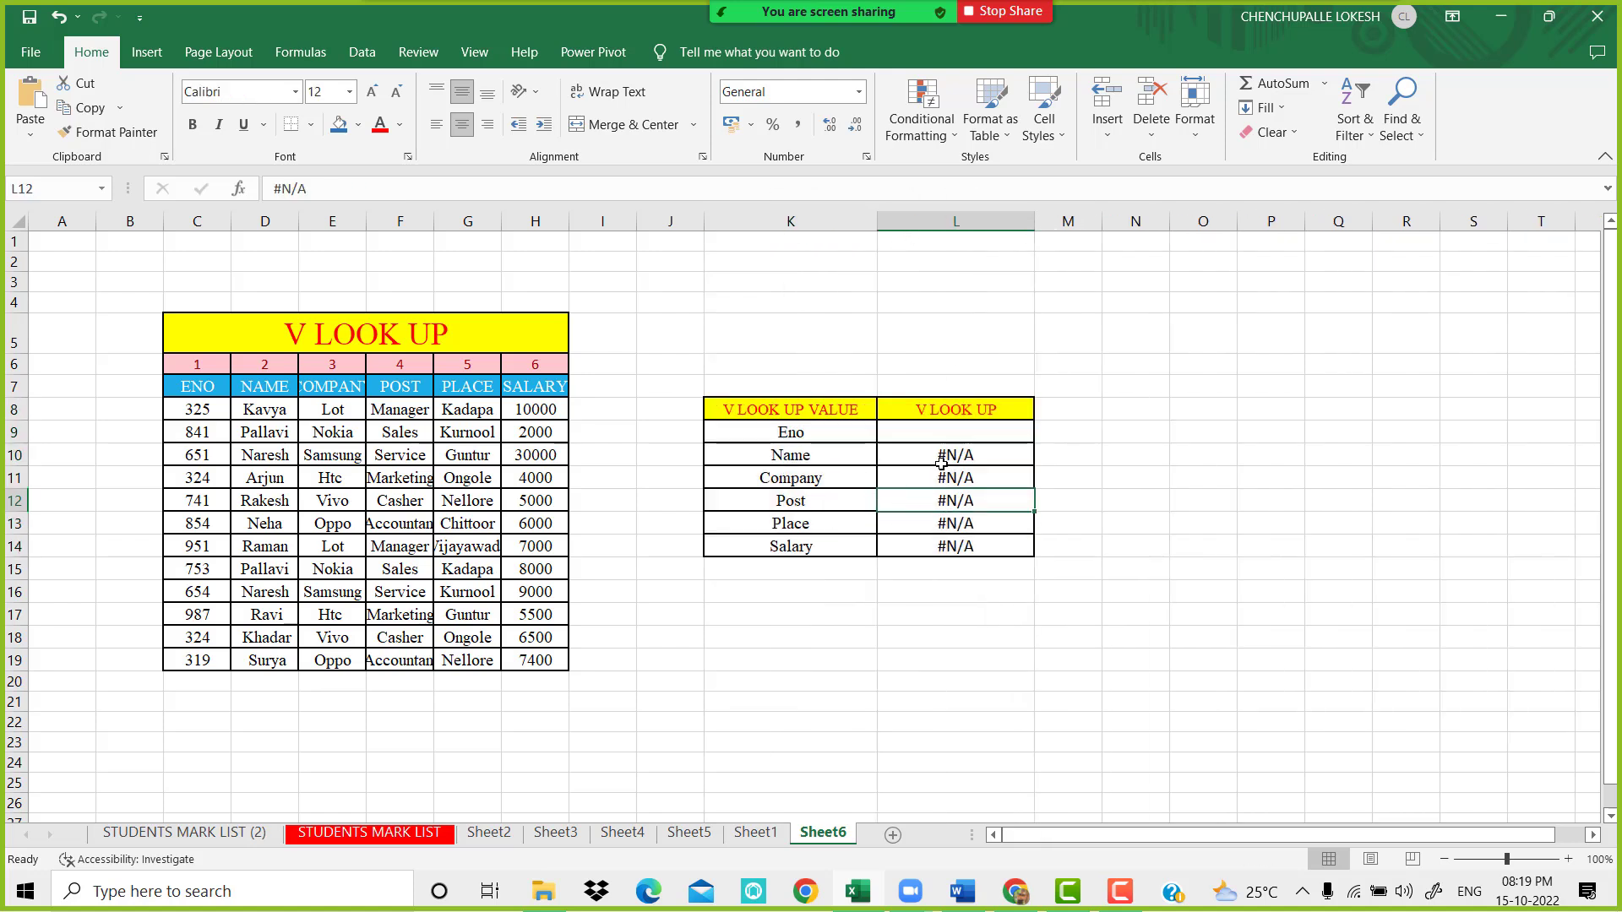
pyautogui.moveTo(941, 464); pyautogui.dragTo(946, 570)
pyautogui.press('Delete')
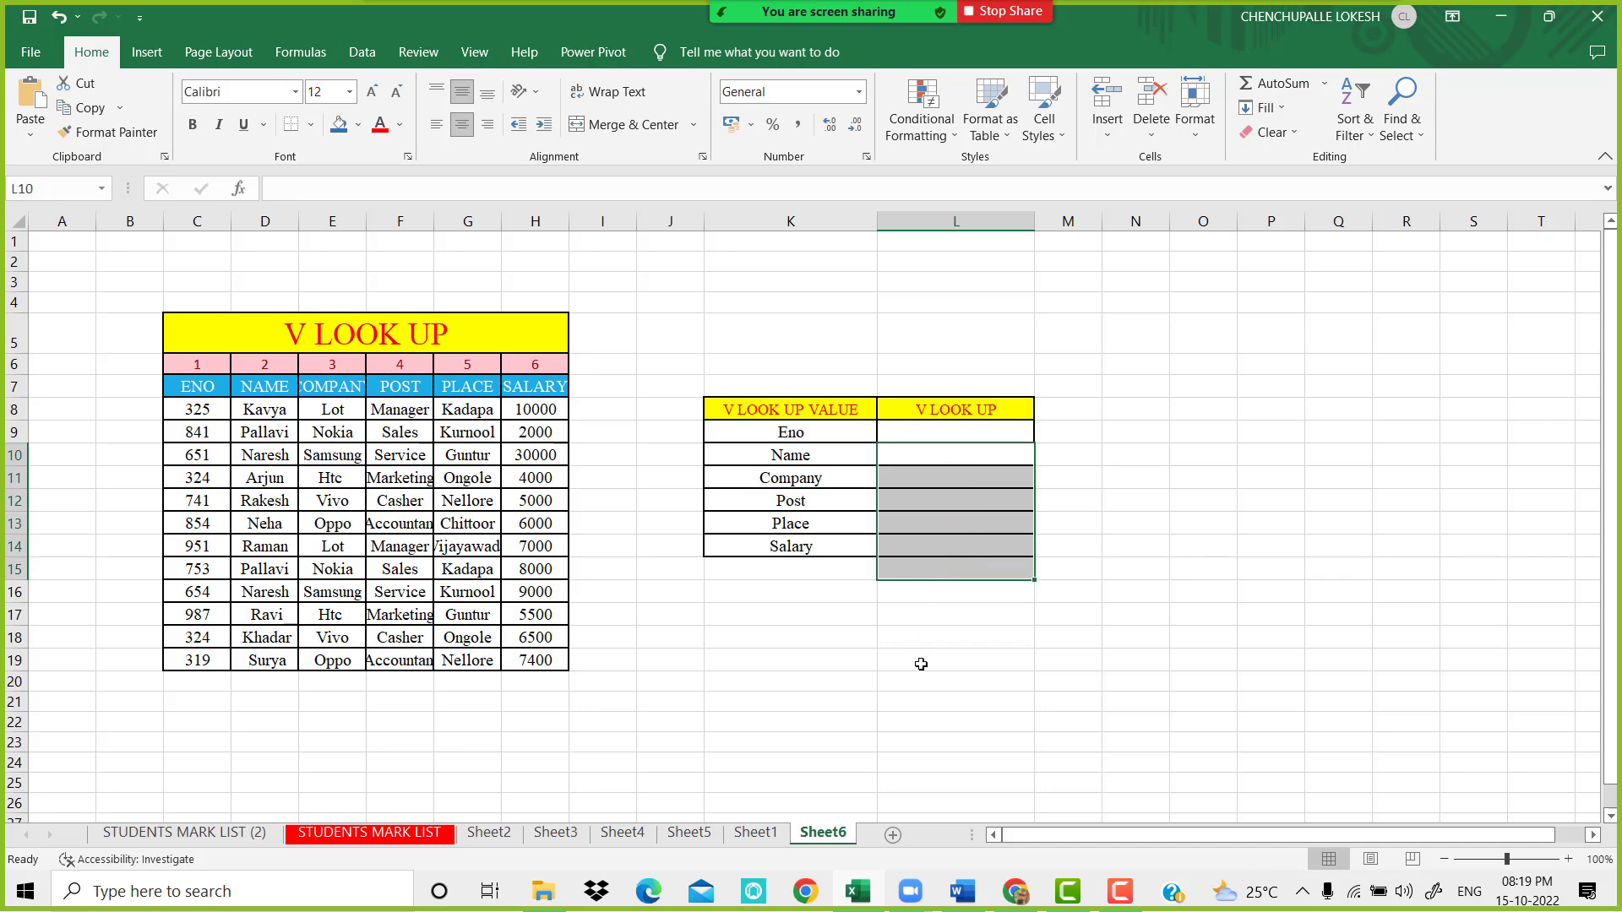
pyautogui.click(921, 664)
pyautogui.click(1569, 860)
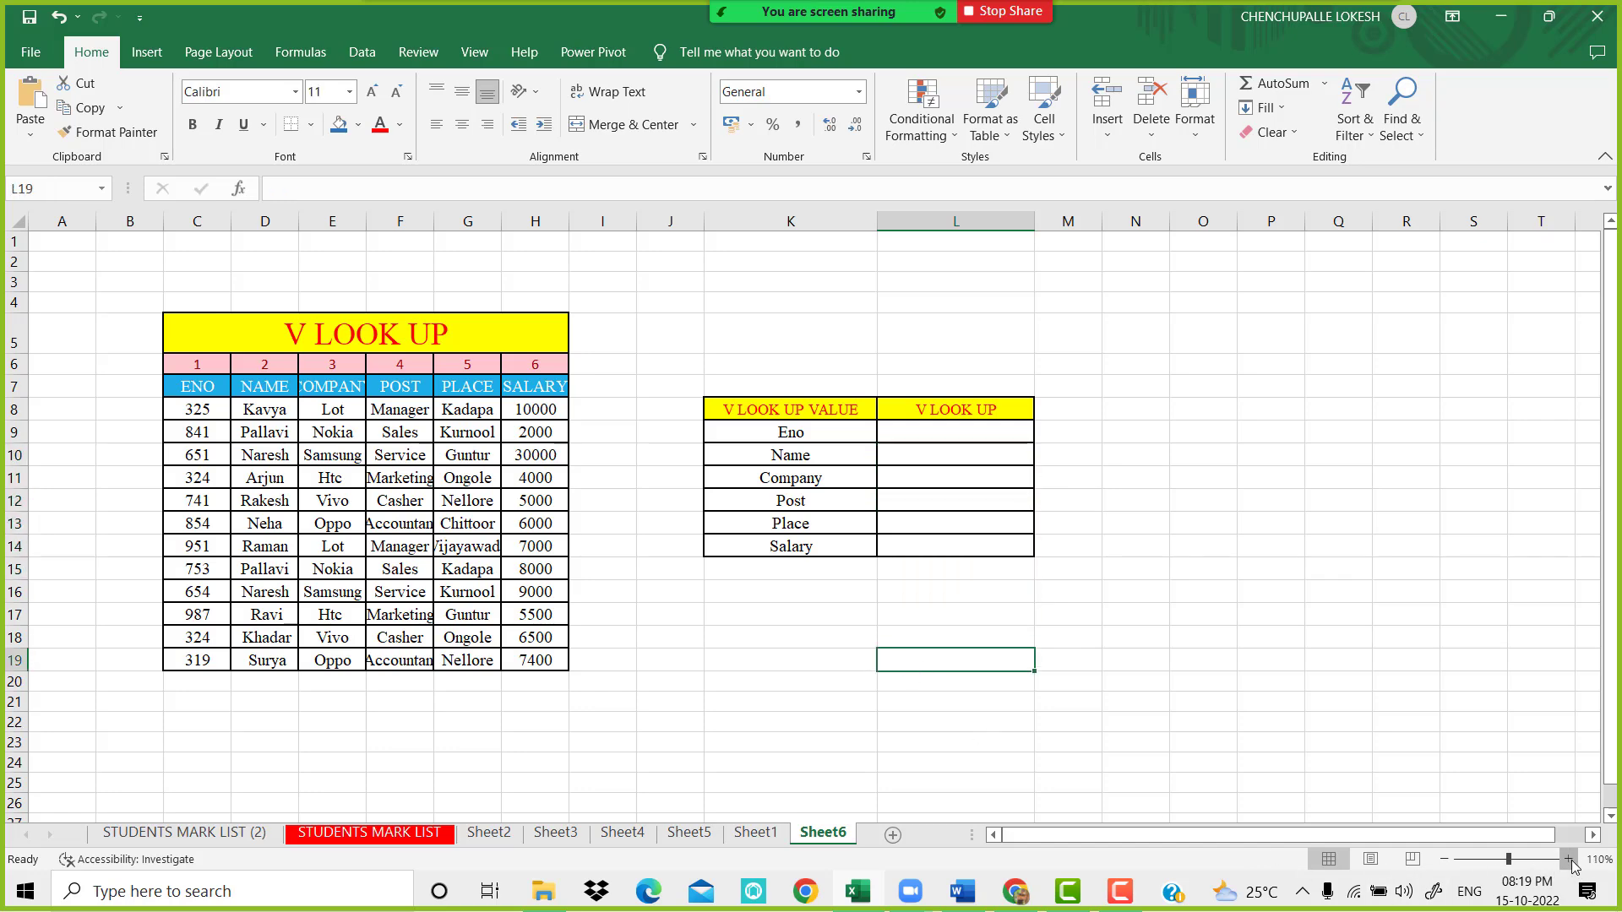
pyautogui.click(1568, 860)
pyautogui.click(819, 505)
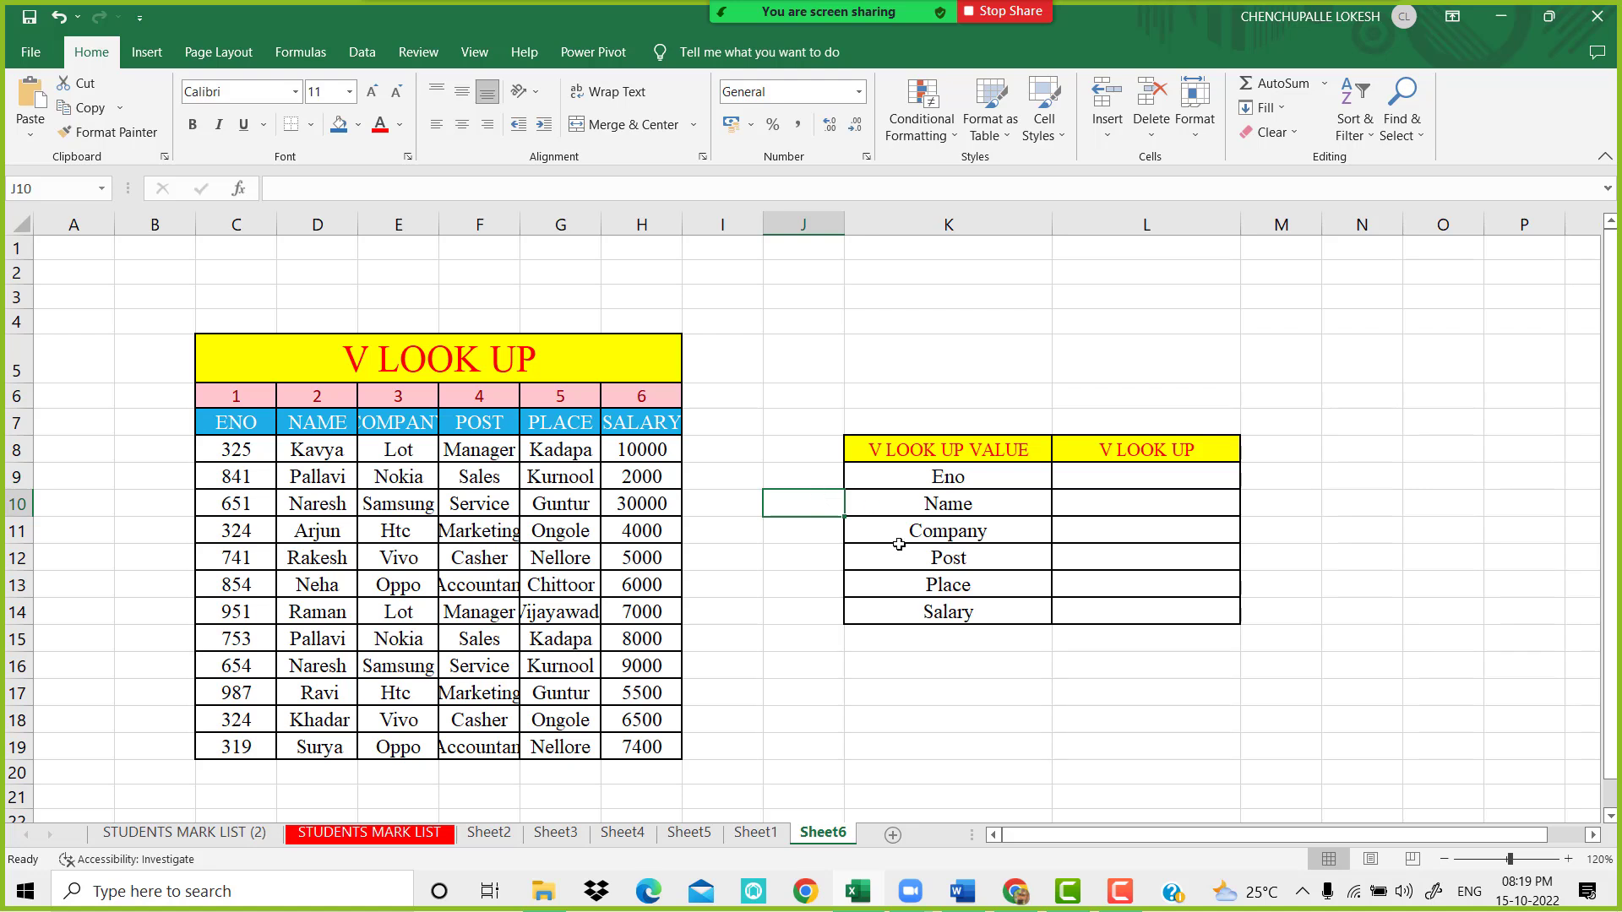
# Enter =VLOOKUP(L9,C8:H19,2,0) in the Name result cell L10
pyautogui.click(756, 507)
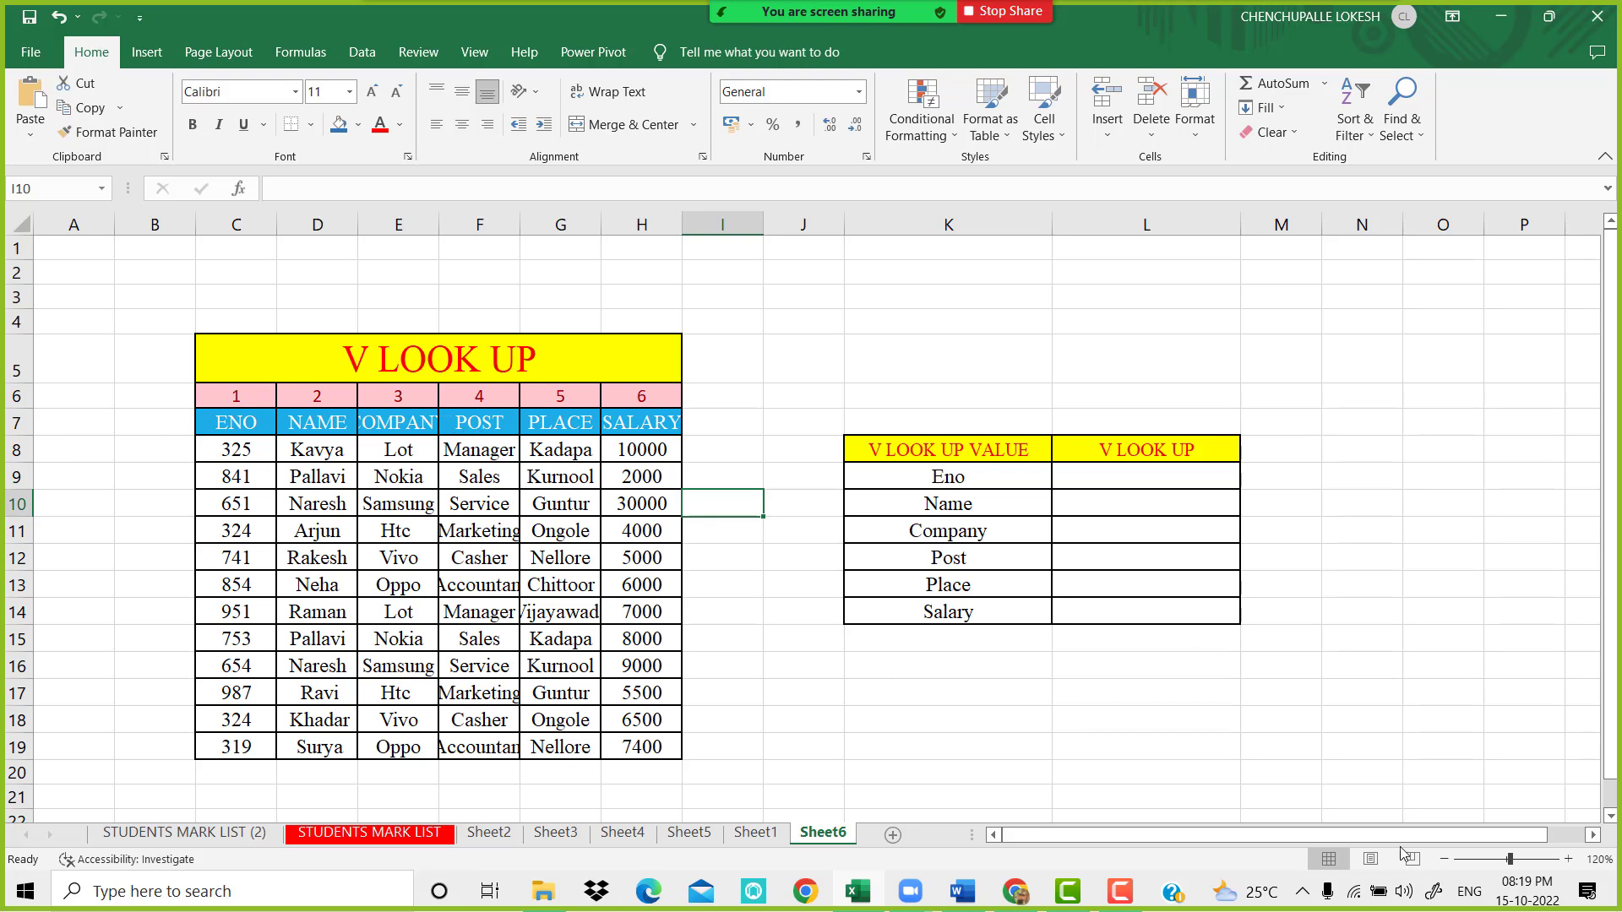
pyautogui.click(1110, 498)
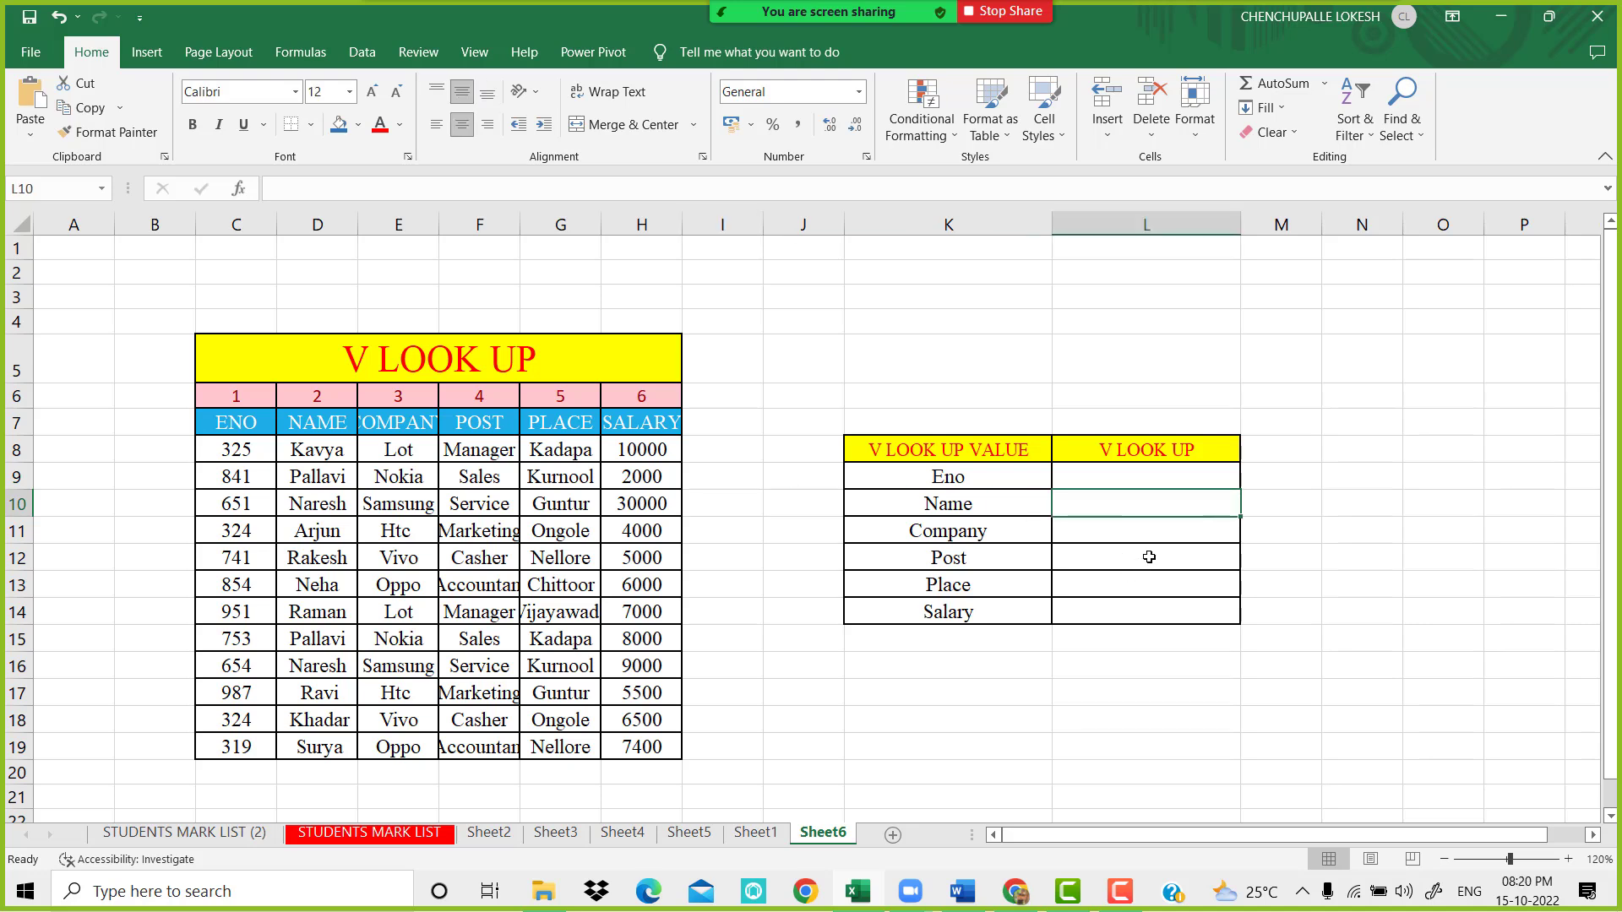
pyautogui.write('=')
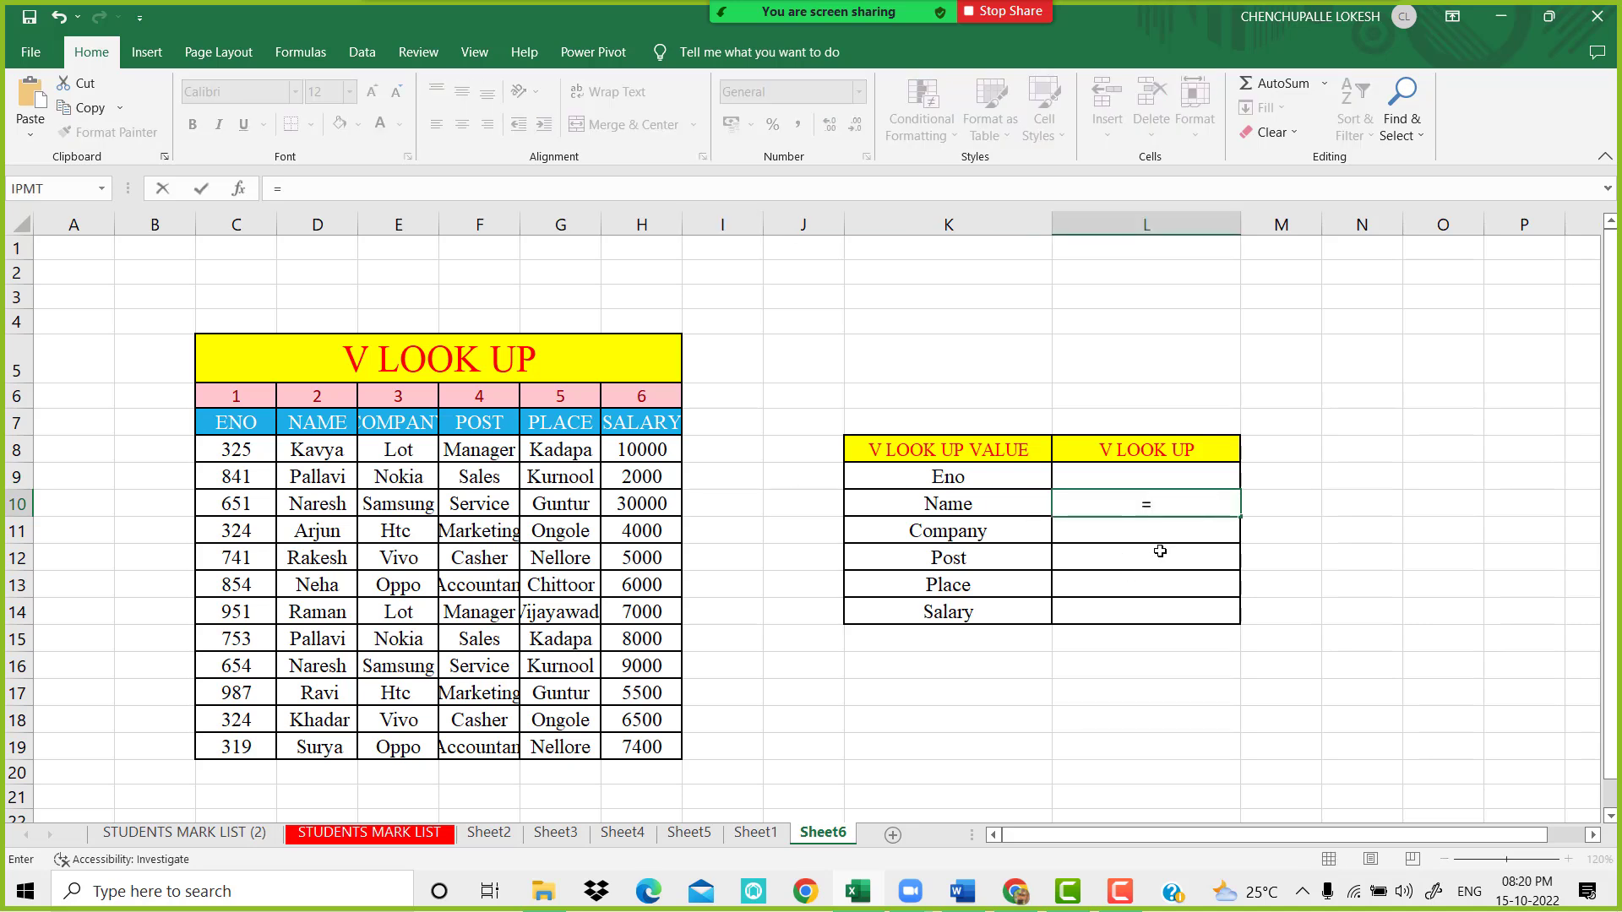
pyautogui.write('VL')
pyautogui.press('Tab')
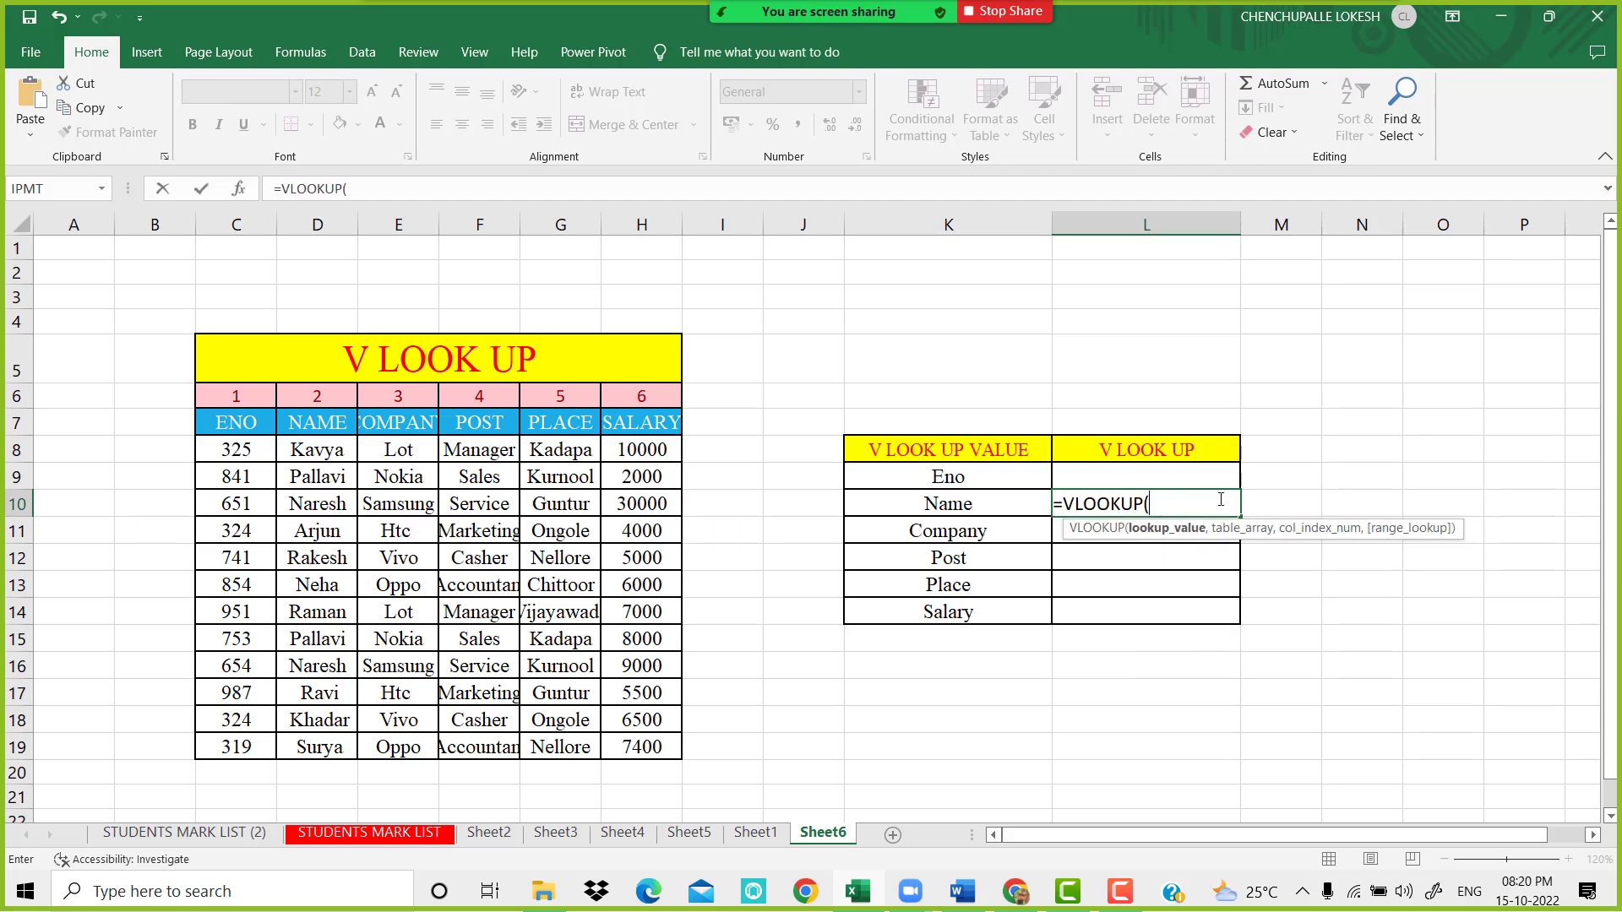
pyautogui.click(1088, 476)
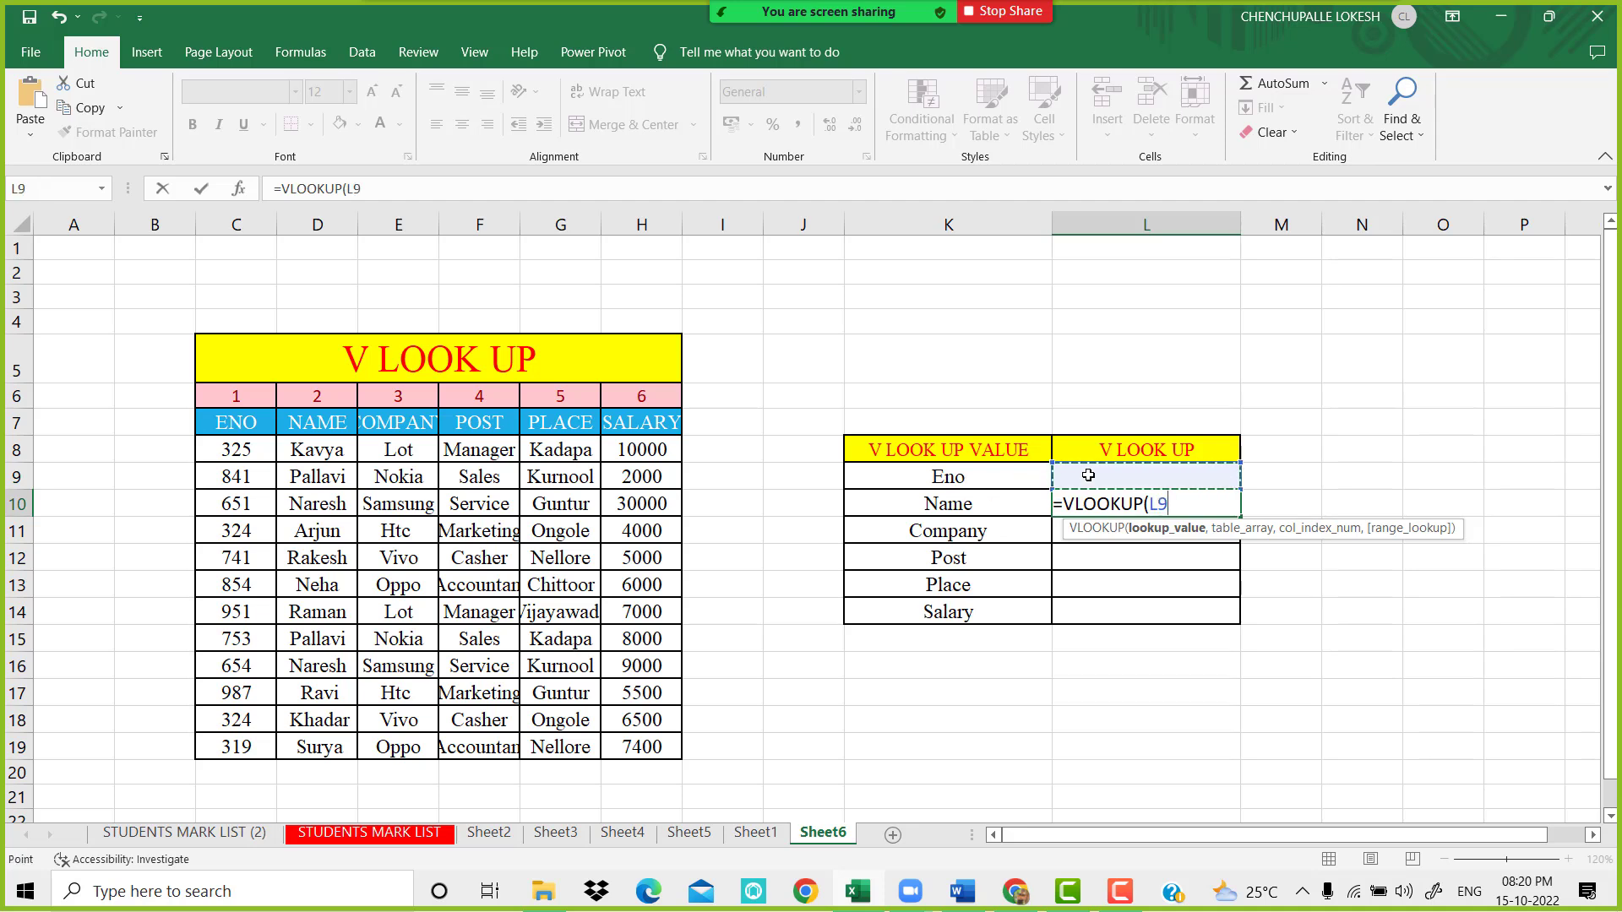
pyautogui.write(',')
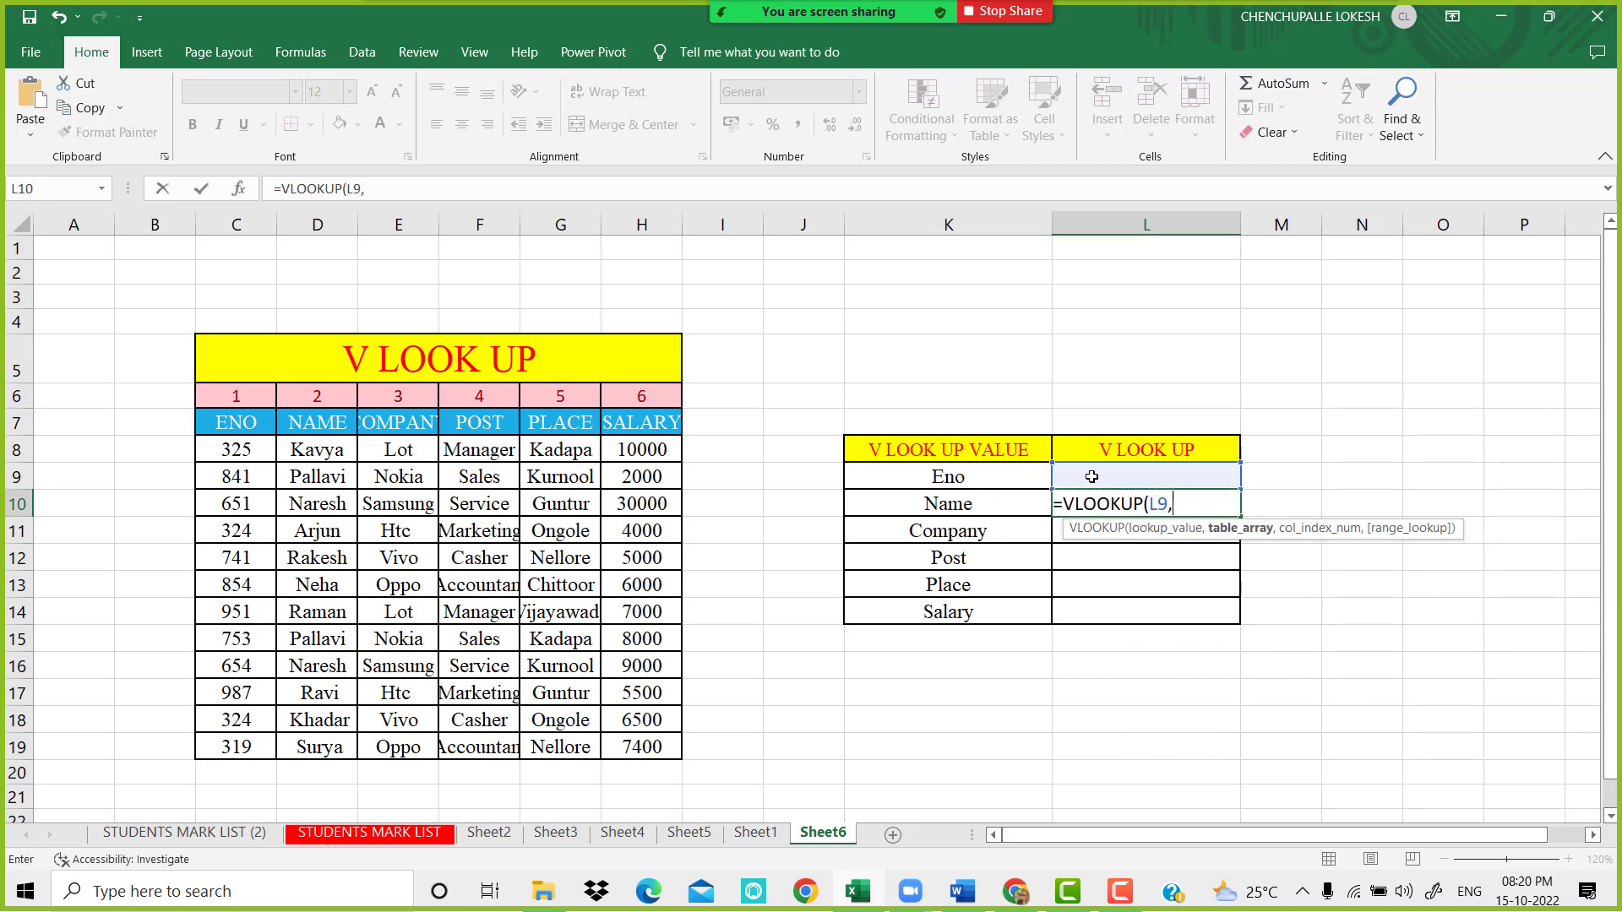
pyautogui.moveTo(236, 449)
pyautogui.mouseDown()
pyautogui.moveTo(658, 722)
pyautogui.moveTo(646, 752)
pyautogui.mouseUp()
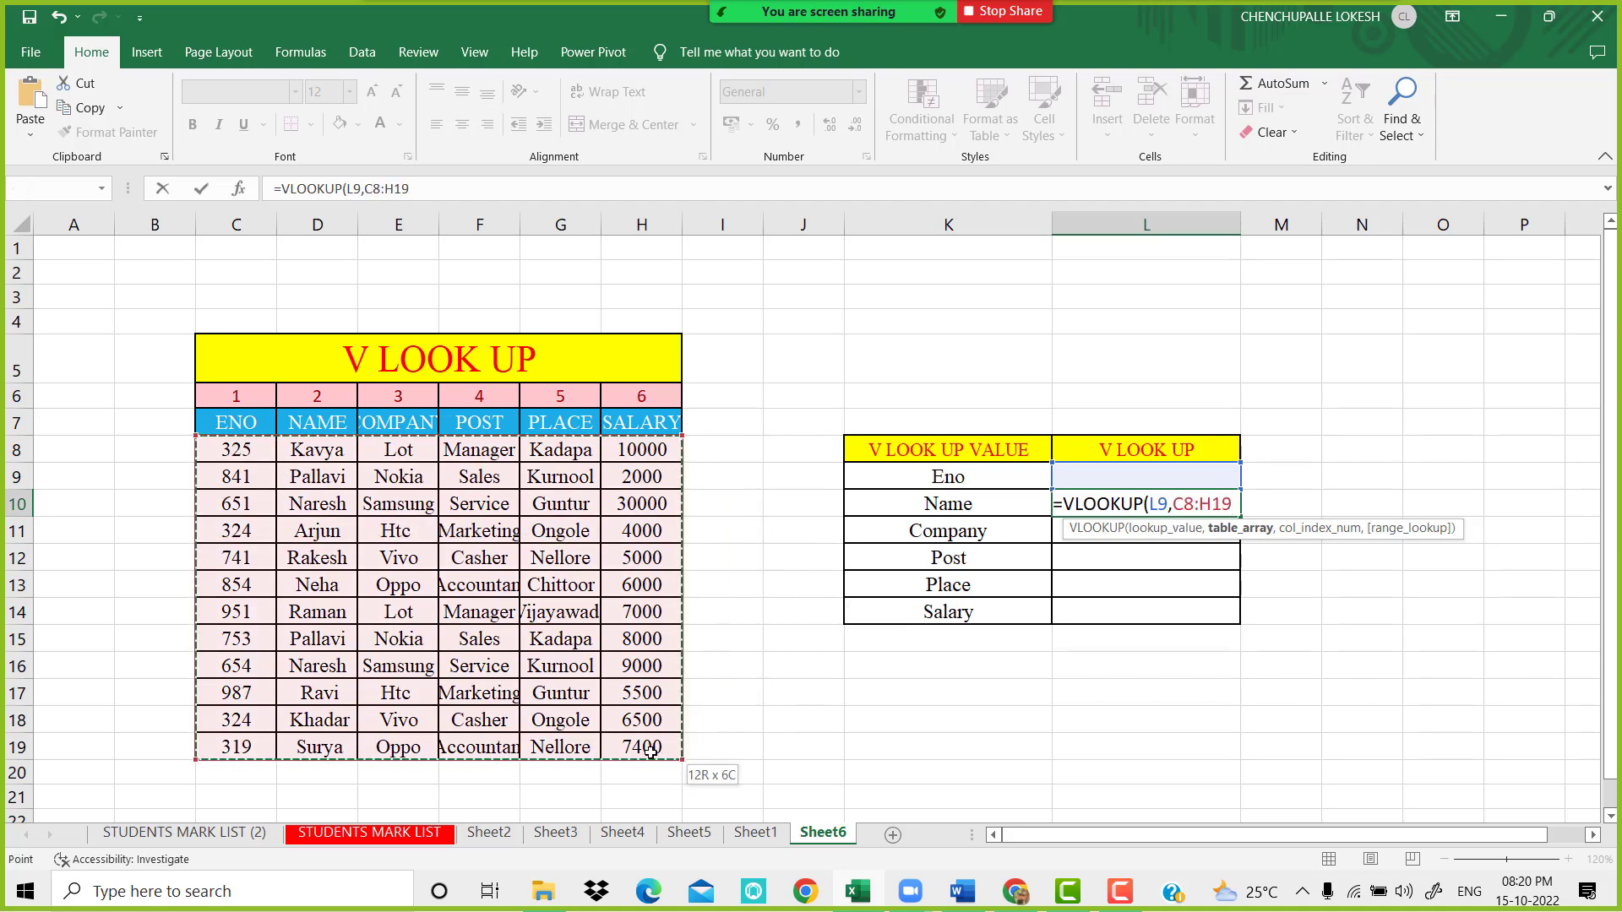
pyautogui.write(',')
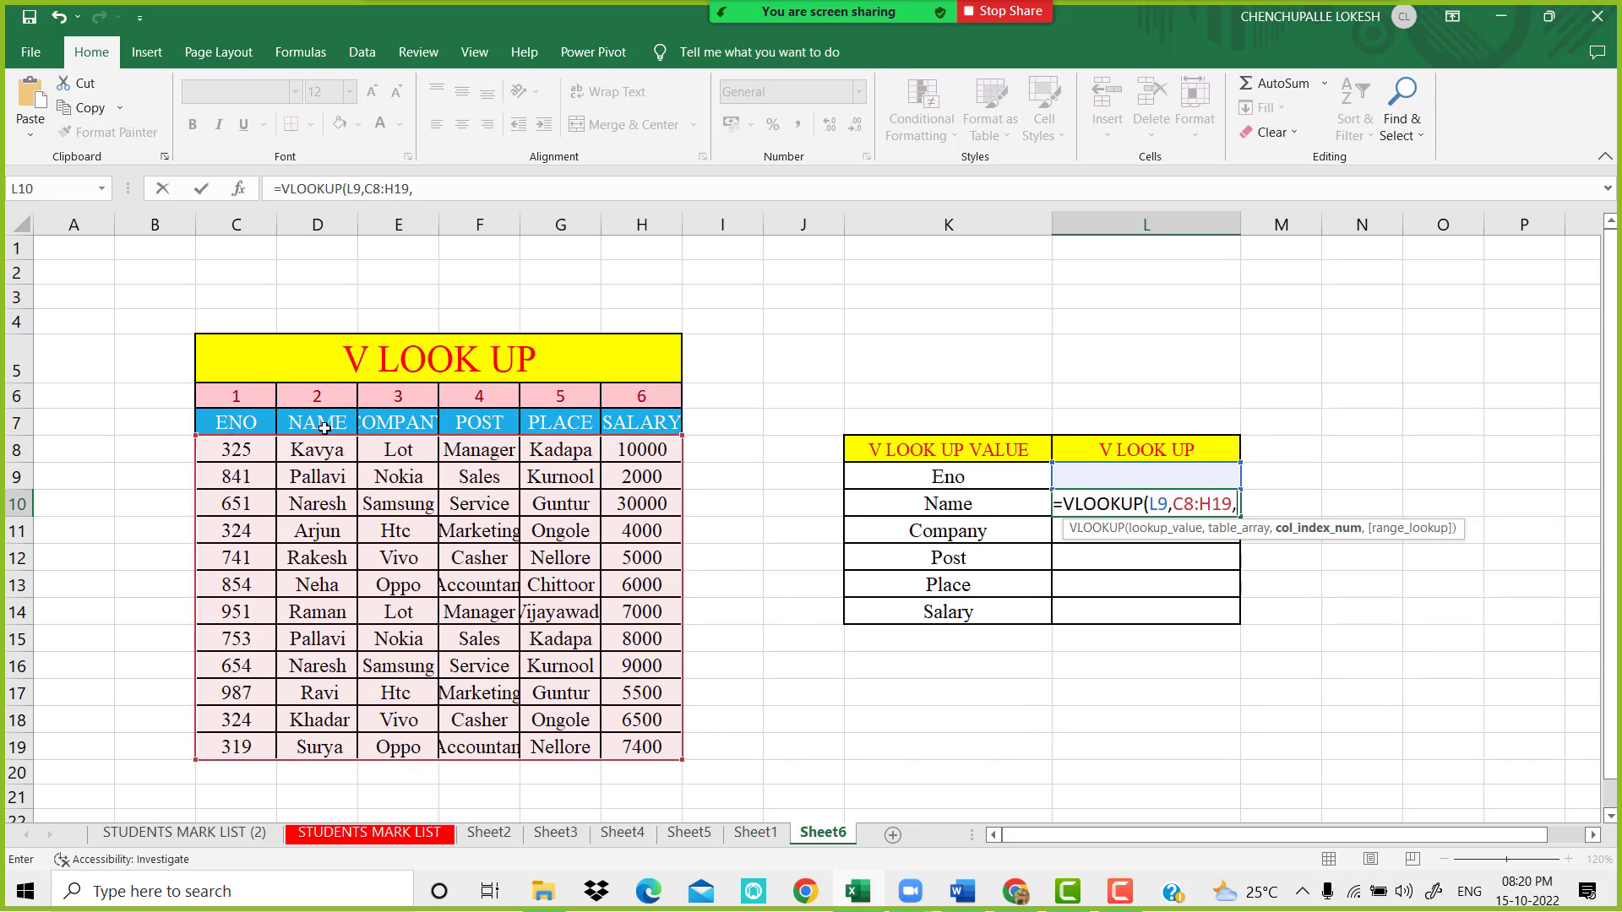
pyautogui.write('2')
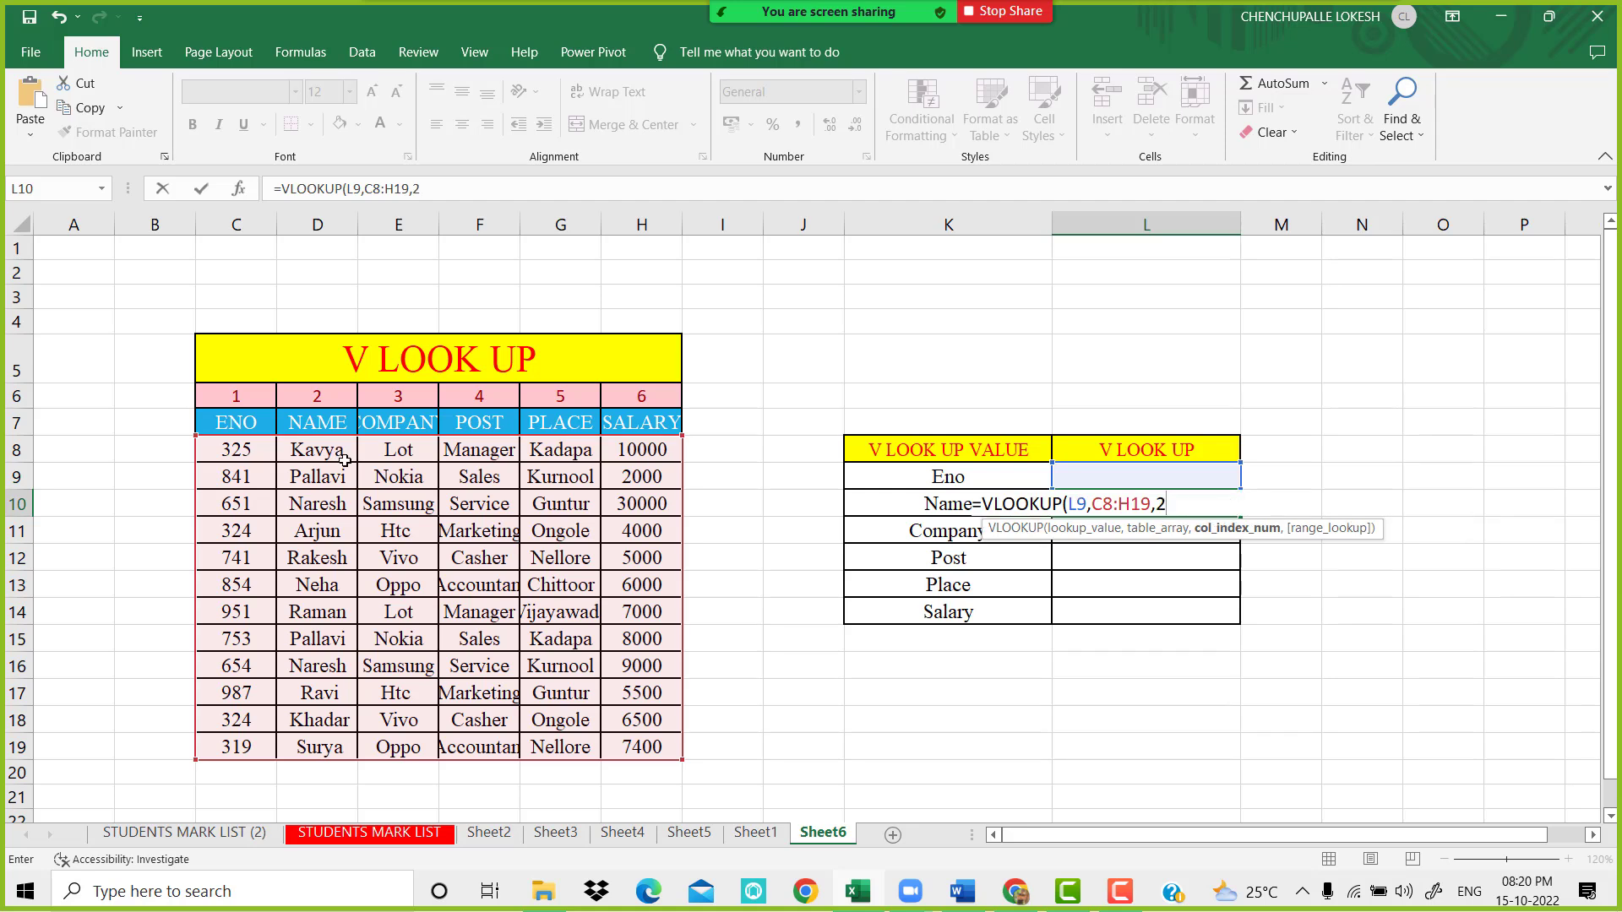
pyautogui.write(',')
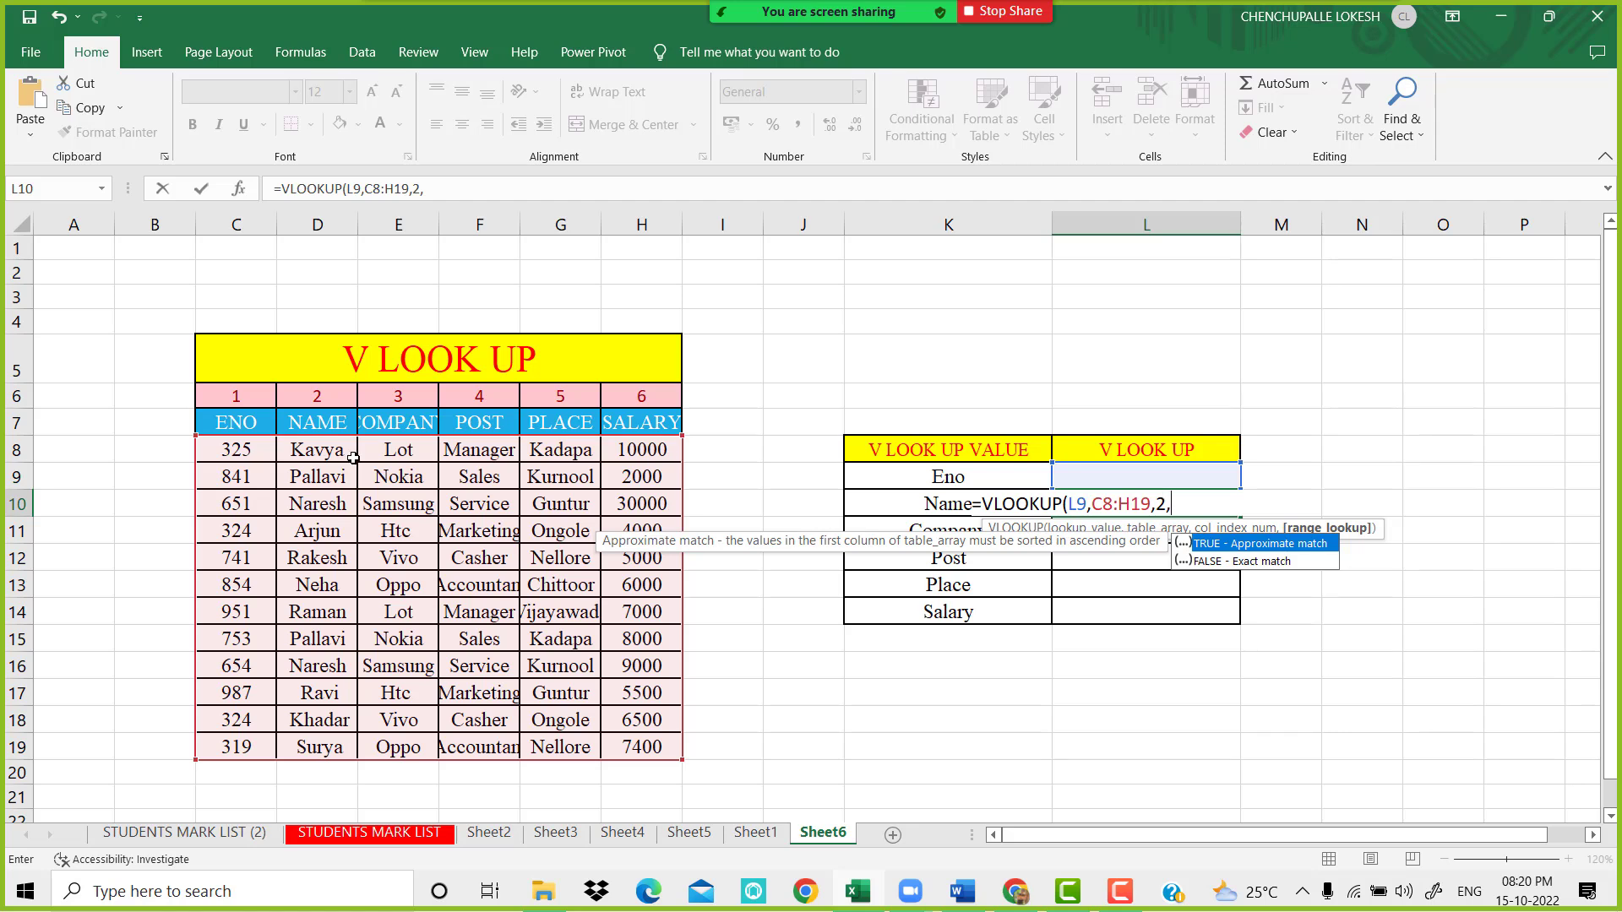
pyautogui.write('0')
pyautogui.write(')')
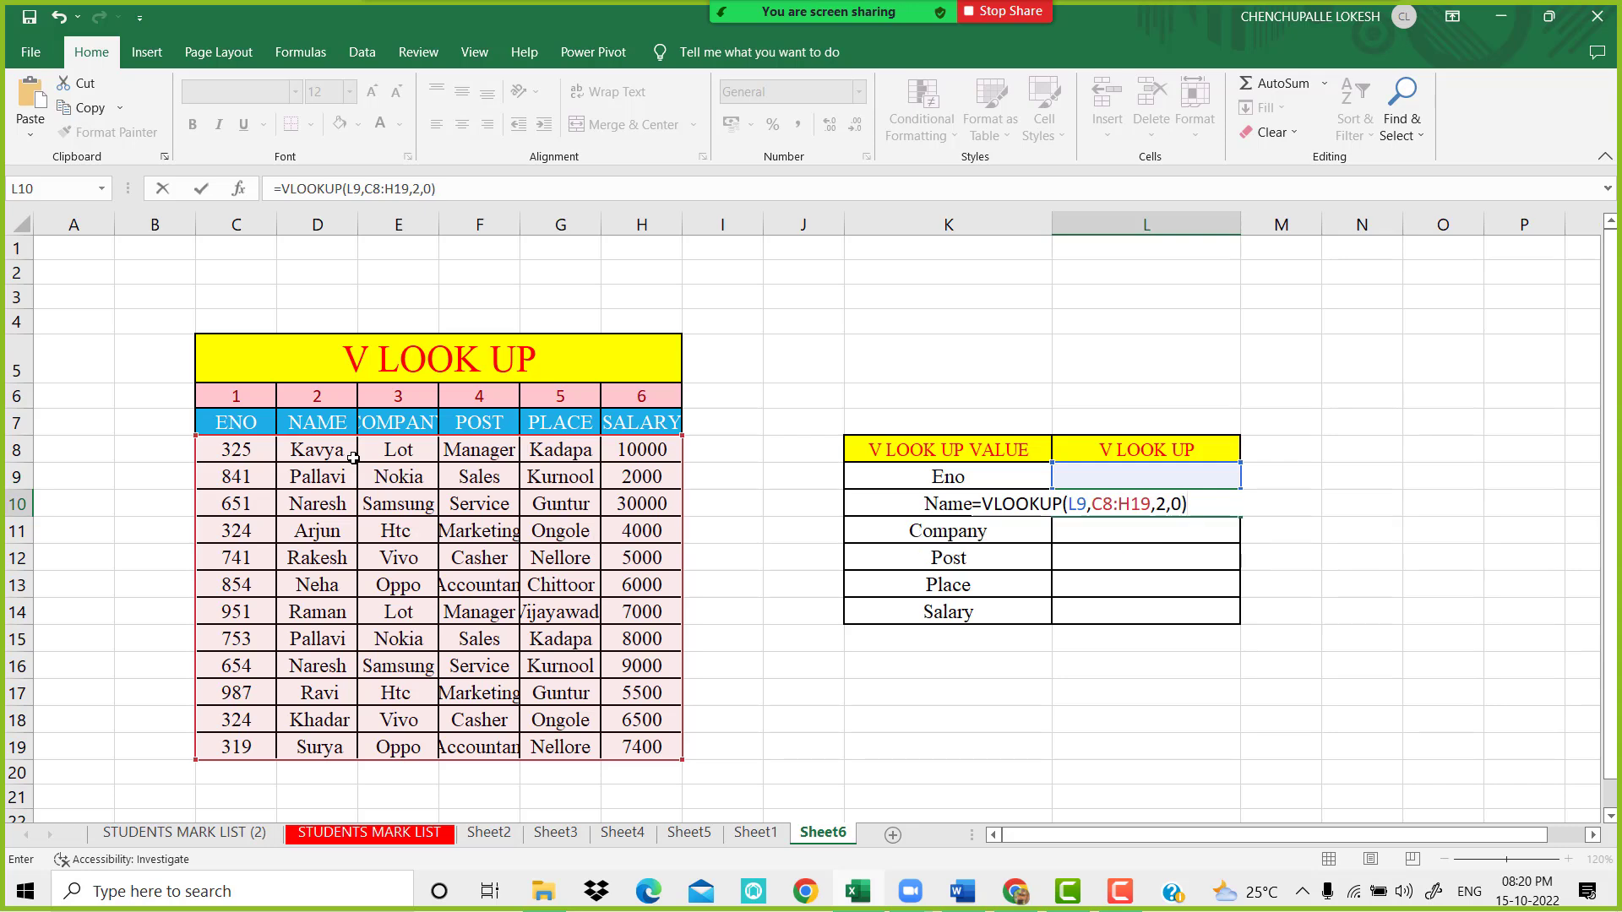
pyautogui.press('Return')
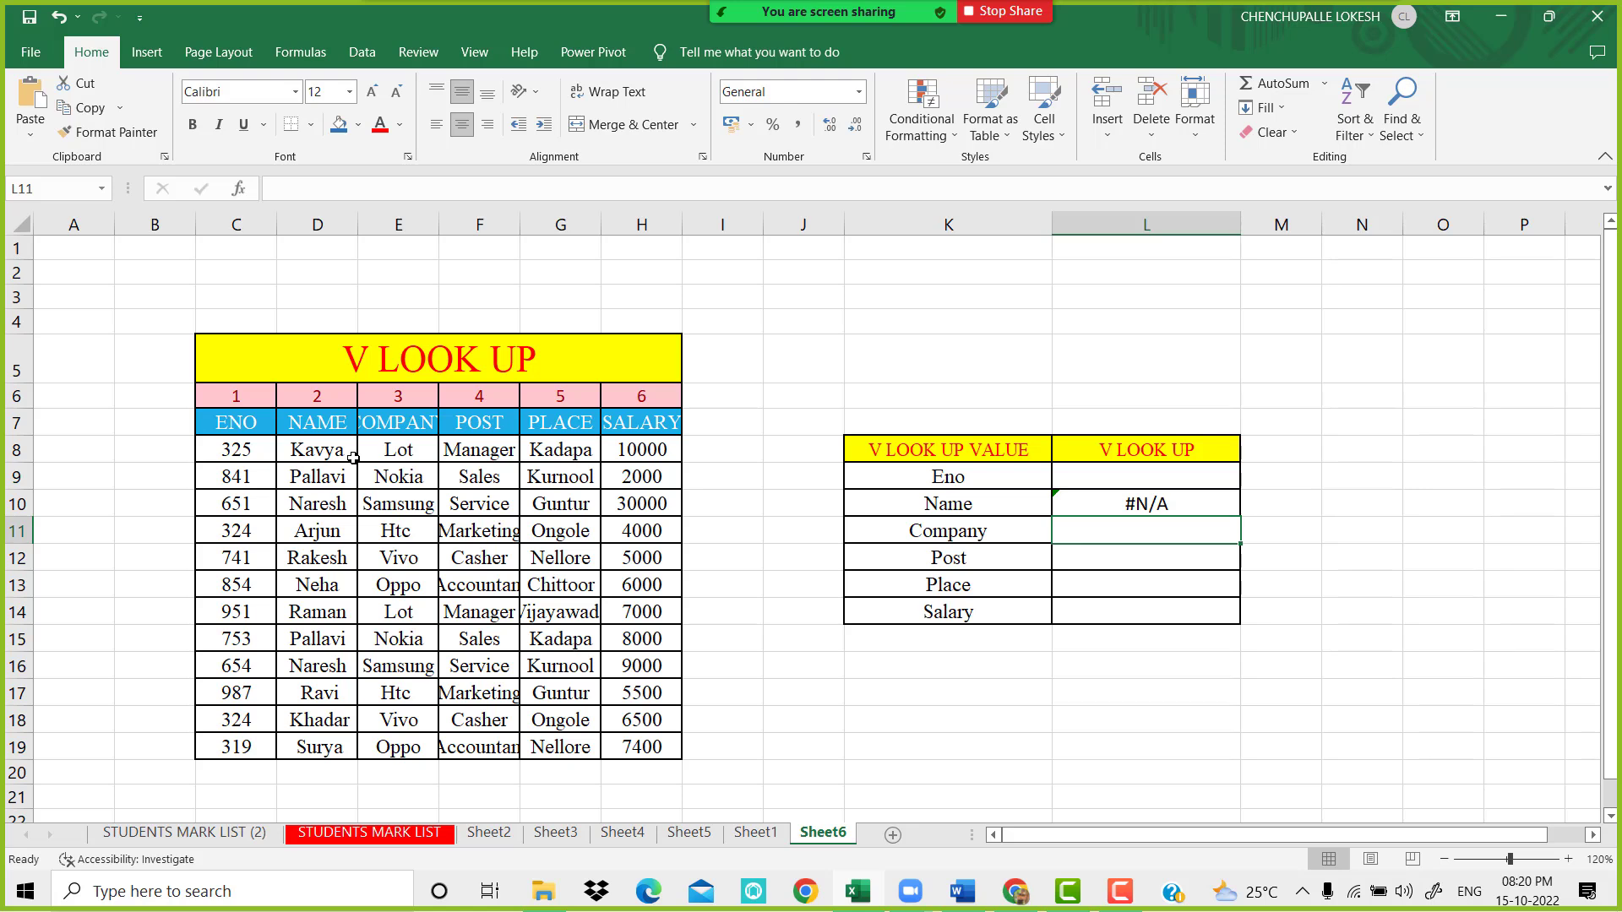
# Enter =VLOOKUP(L9,C8:H19,3,0) in the Company result cell
pyautogui.write('=VLO')
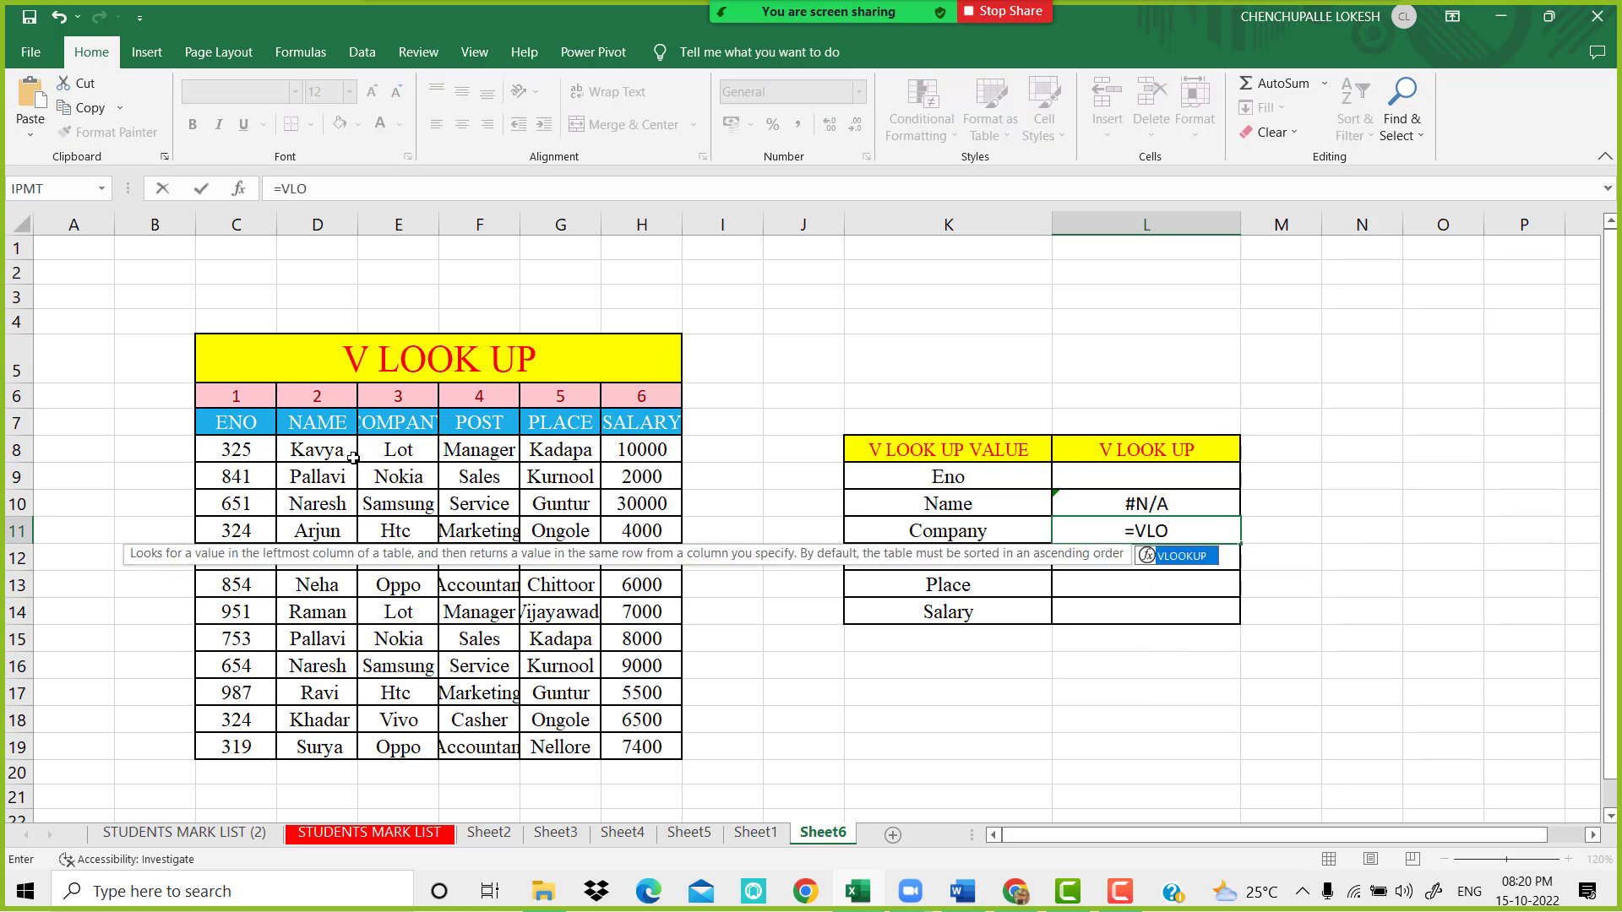
pyautogui.press('Tab')
pyautogui.click(1122, 478)
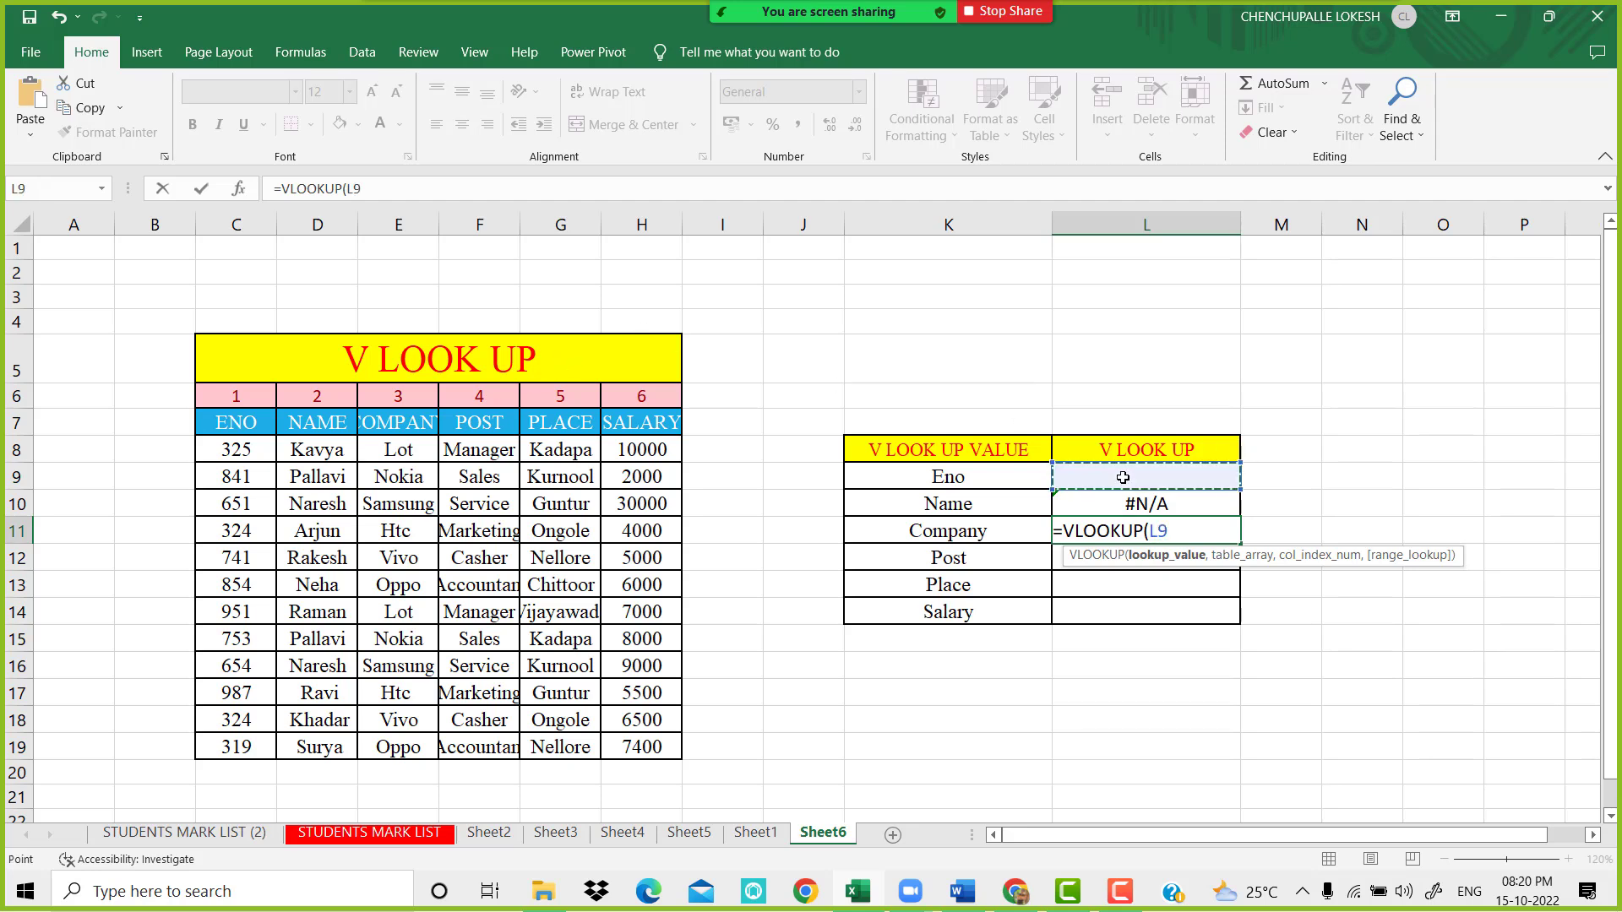
pyautogui.write(',')
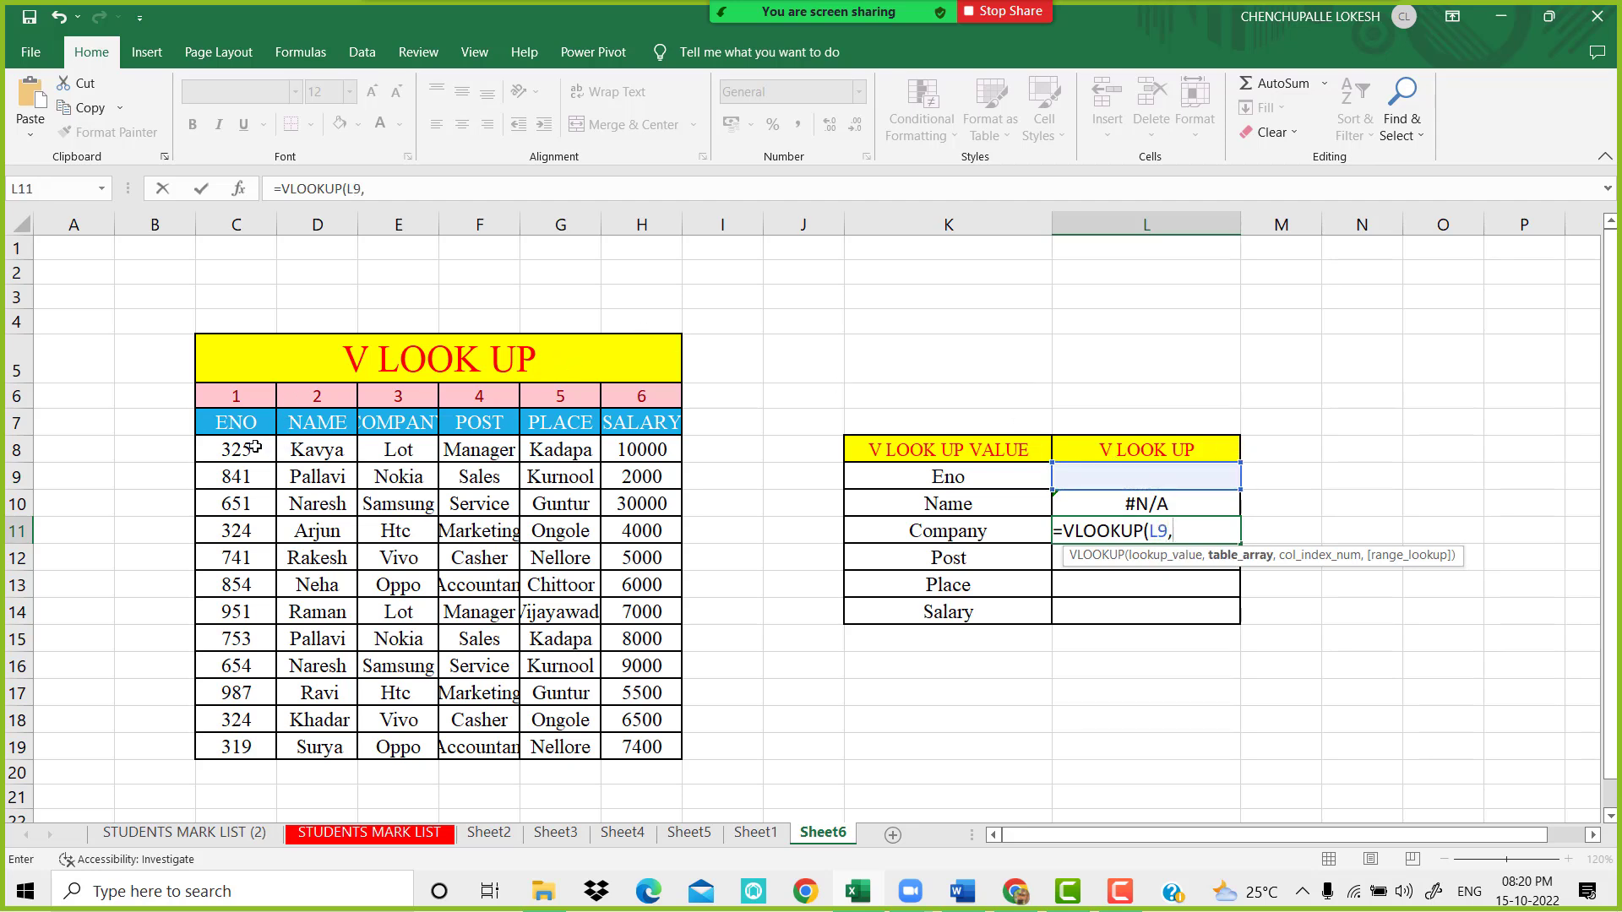
pyautogui.click(255, 448)
pyautogui.moveTo(288, 466); pyautogui.dragTo(627, 740)
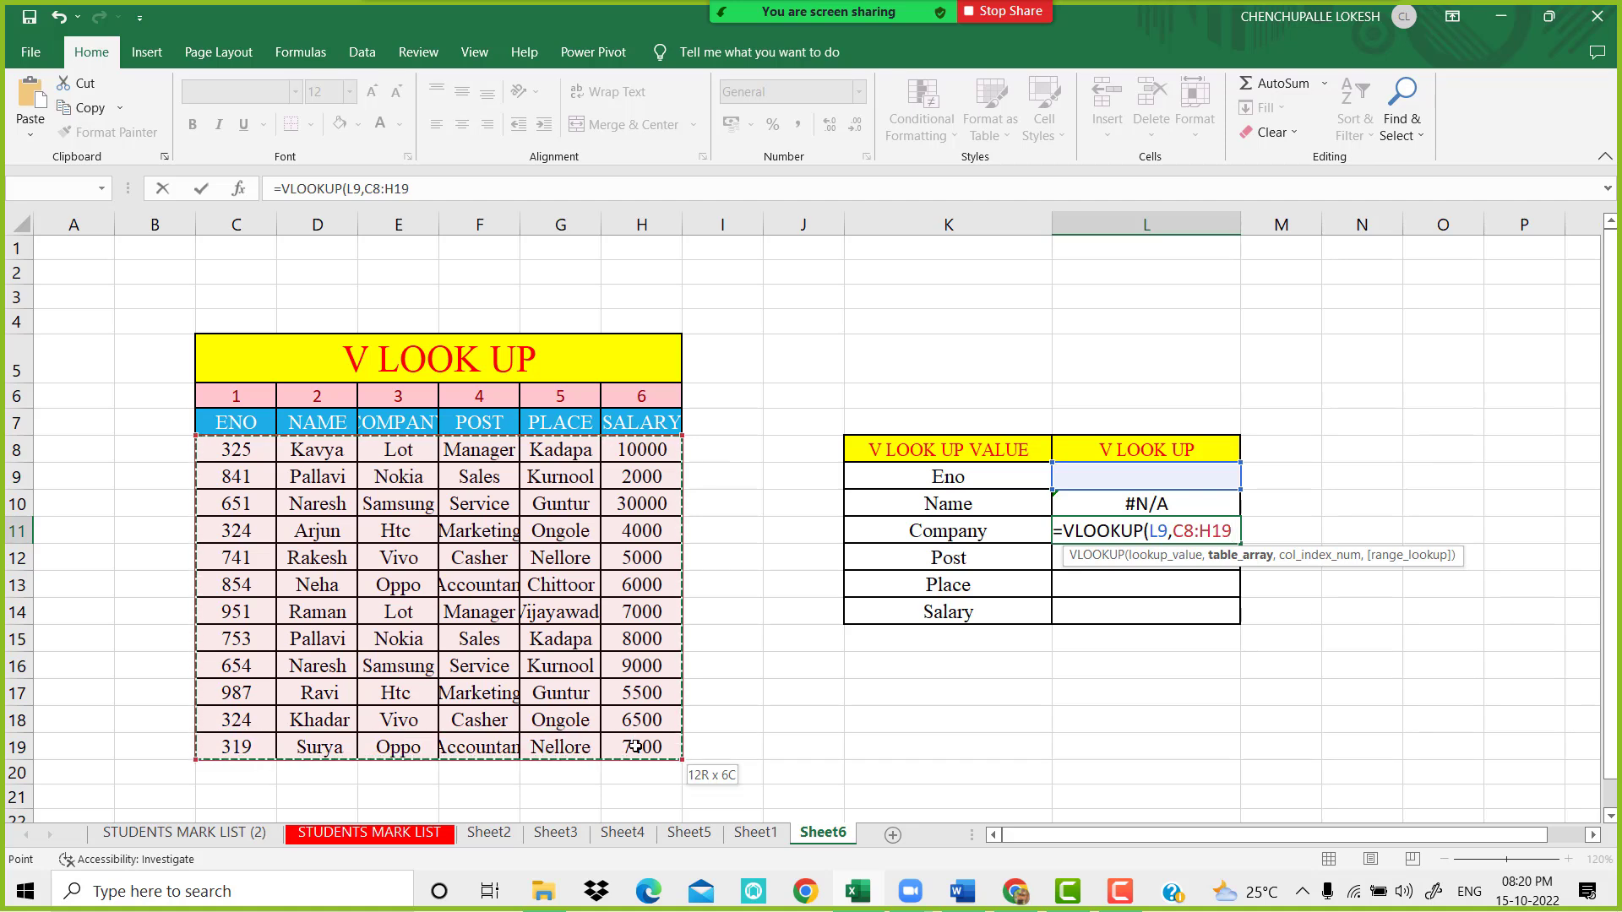
pyautogui.write(',')
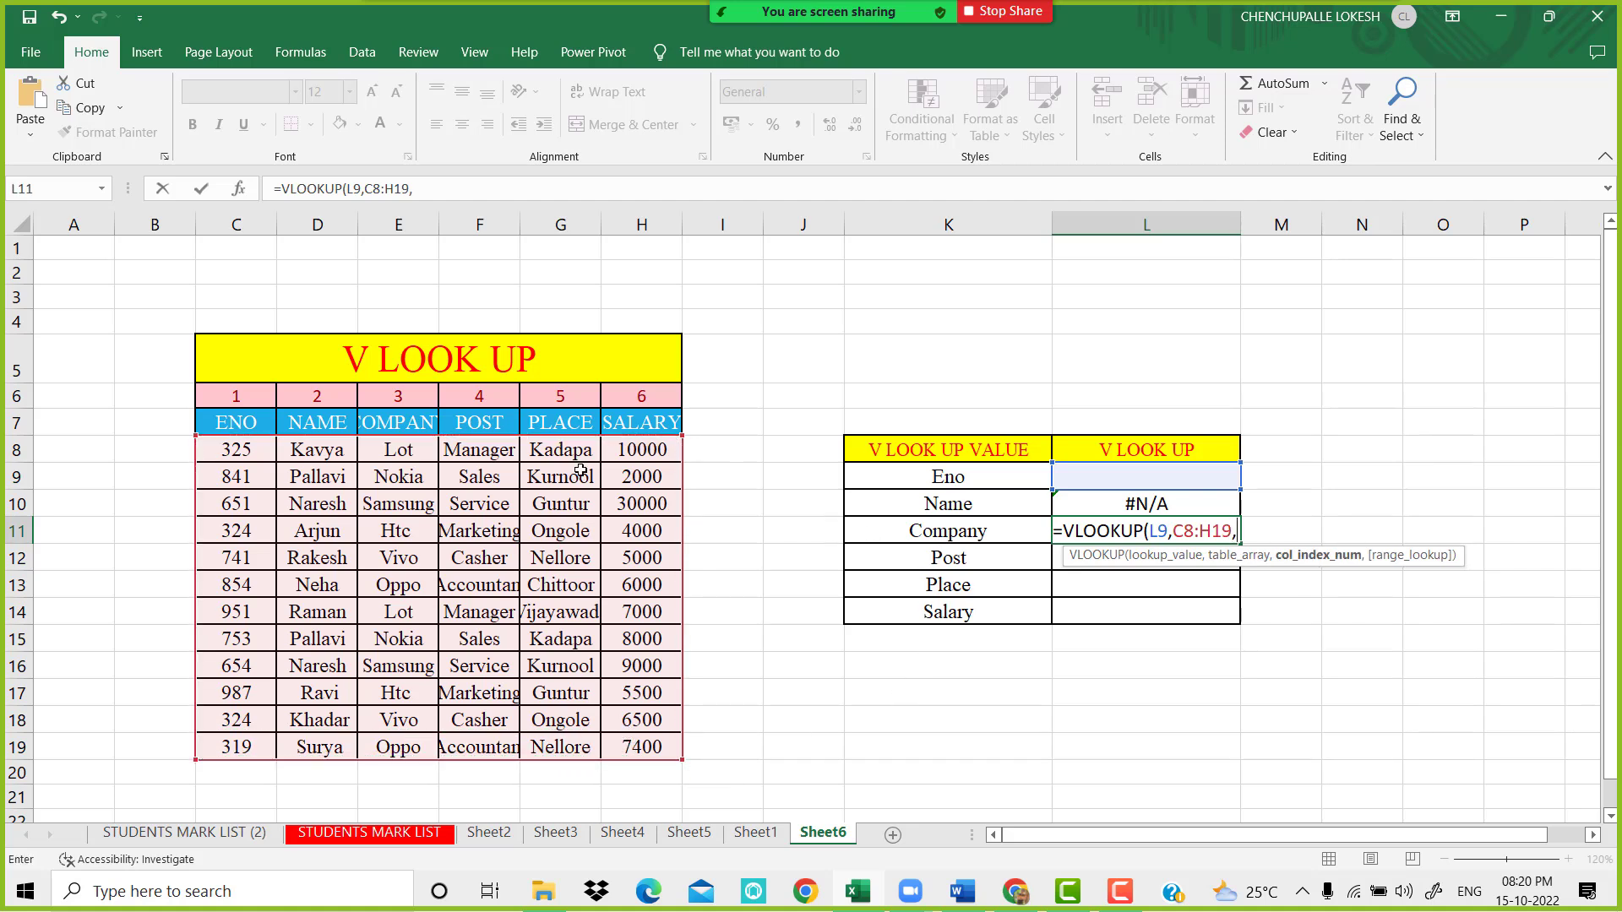
pyautogui.write('3')
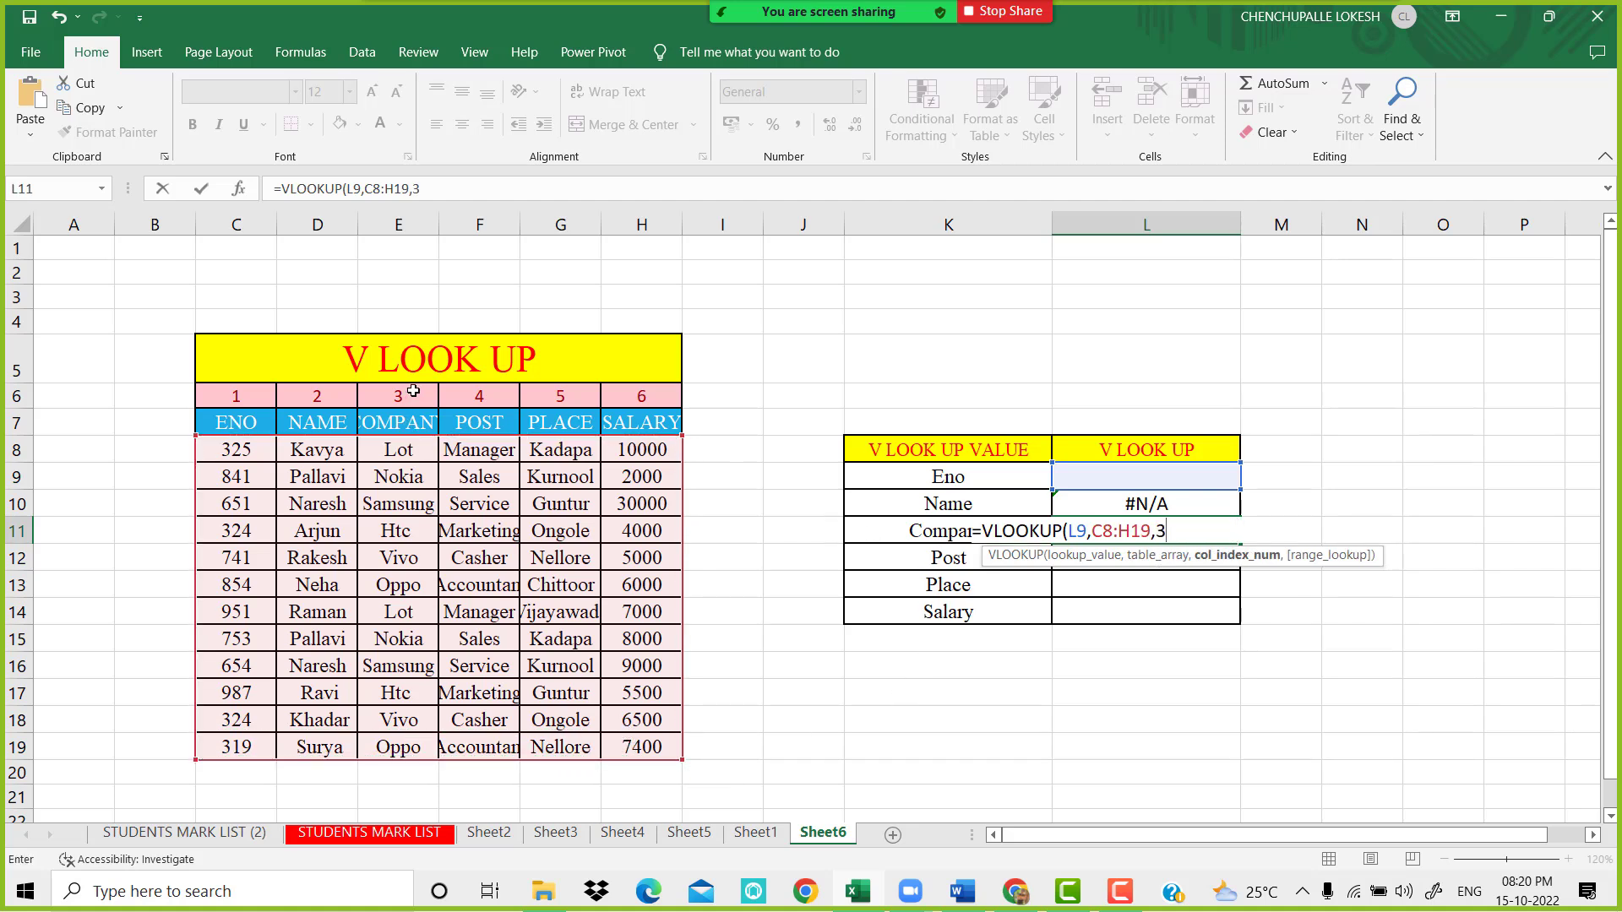
pyautogui.write(',0)')
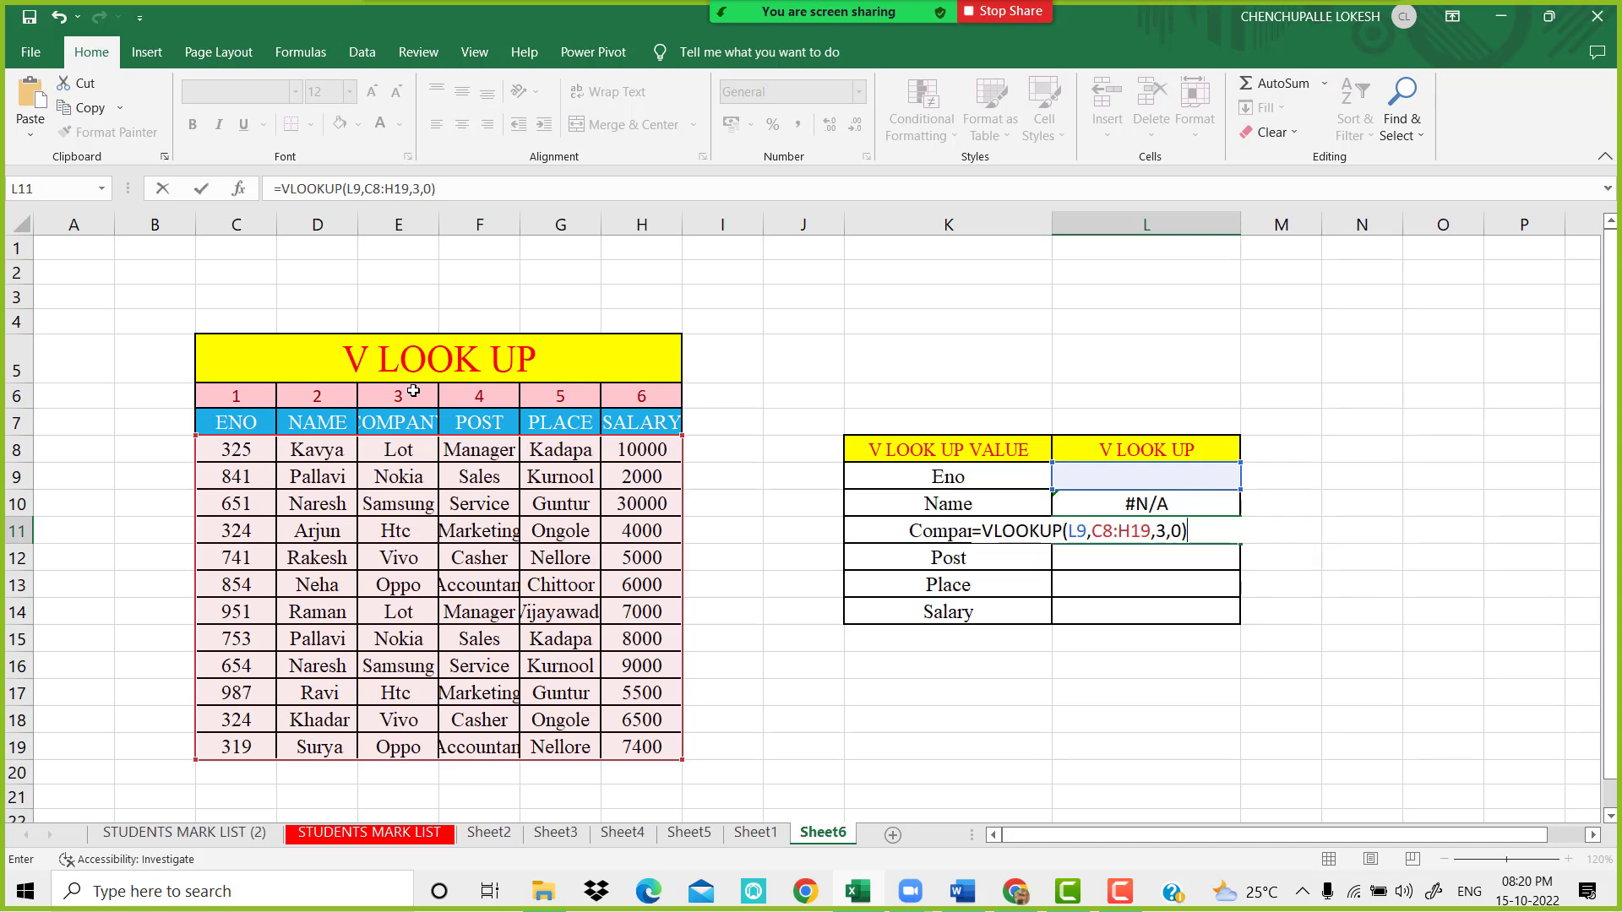
pyautogui.press('Return')
# Enter =VLOOKUP(L9,C8:H19,4,0) in the Post result cell L12
pyautogui.write('=')
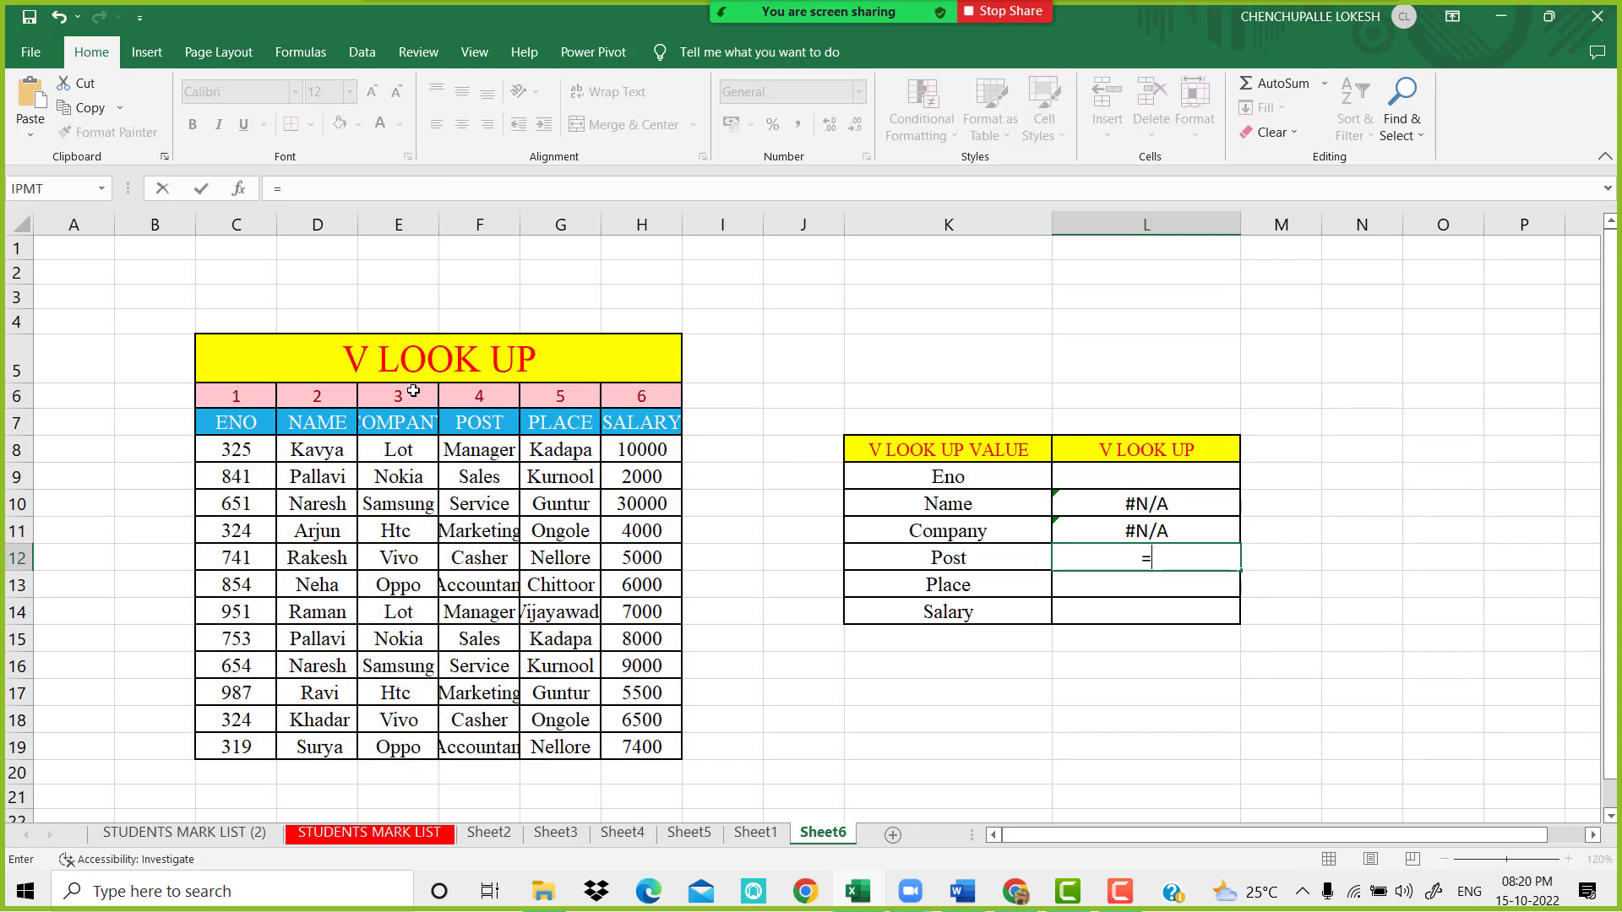
pyautogui.write('VLO')
pyautogui.press('Tab')
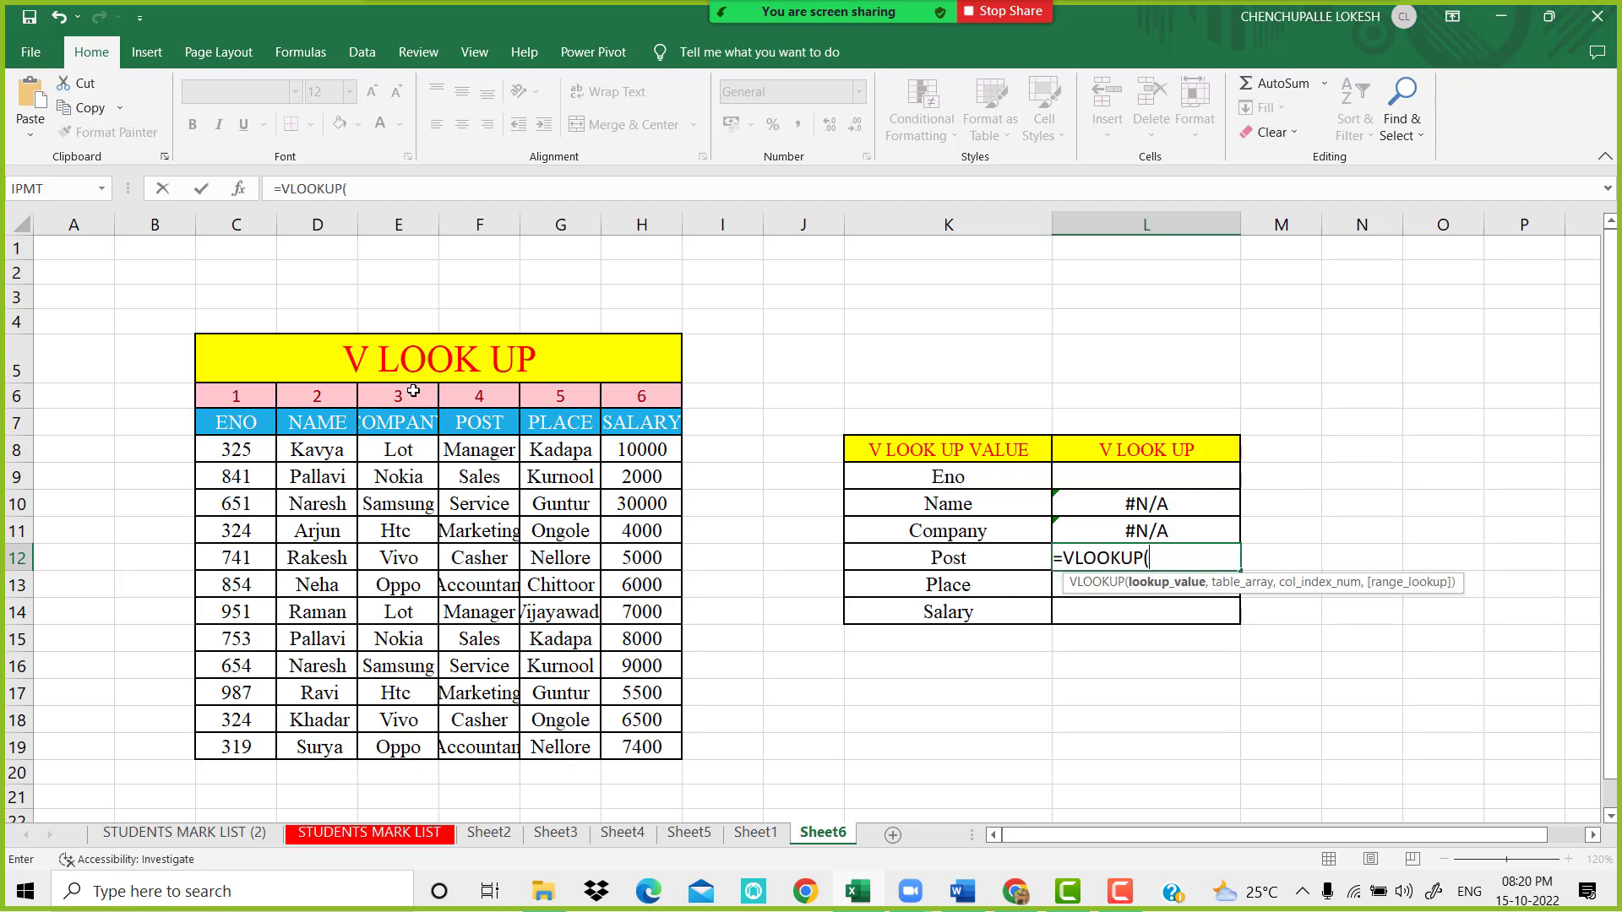
pyautogui.click(1153, 477)
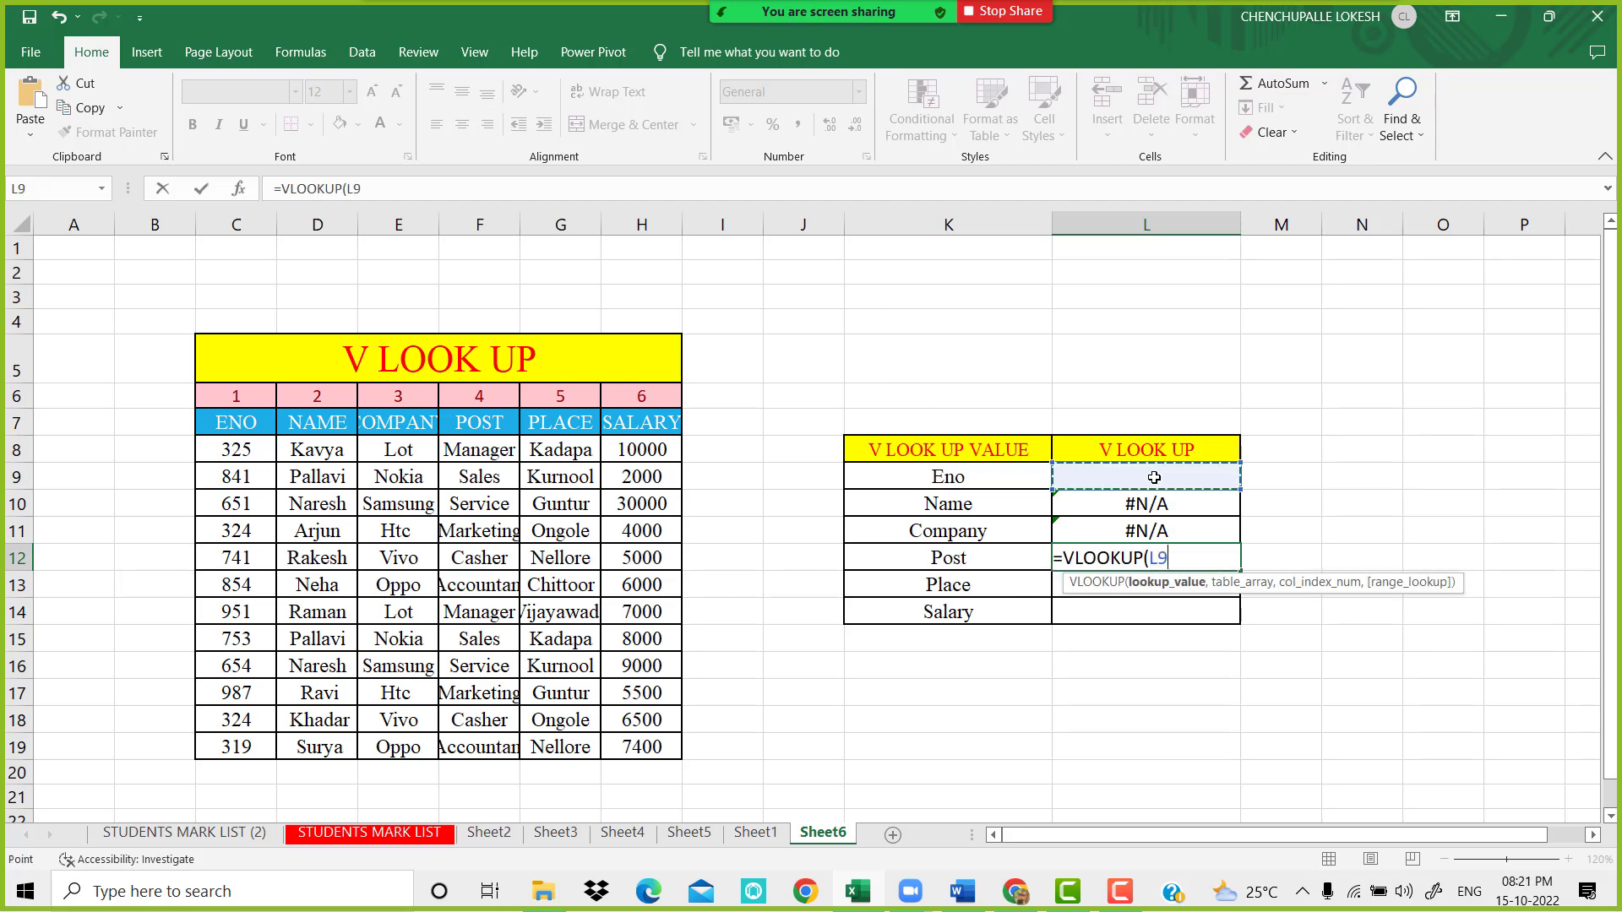
pyautogui.write(',')
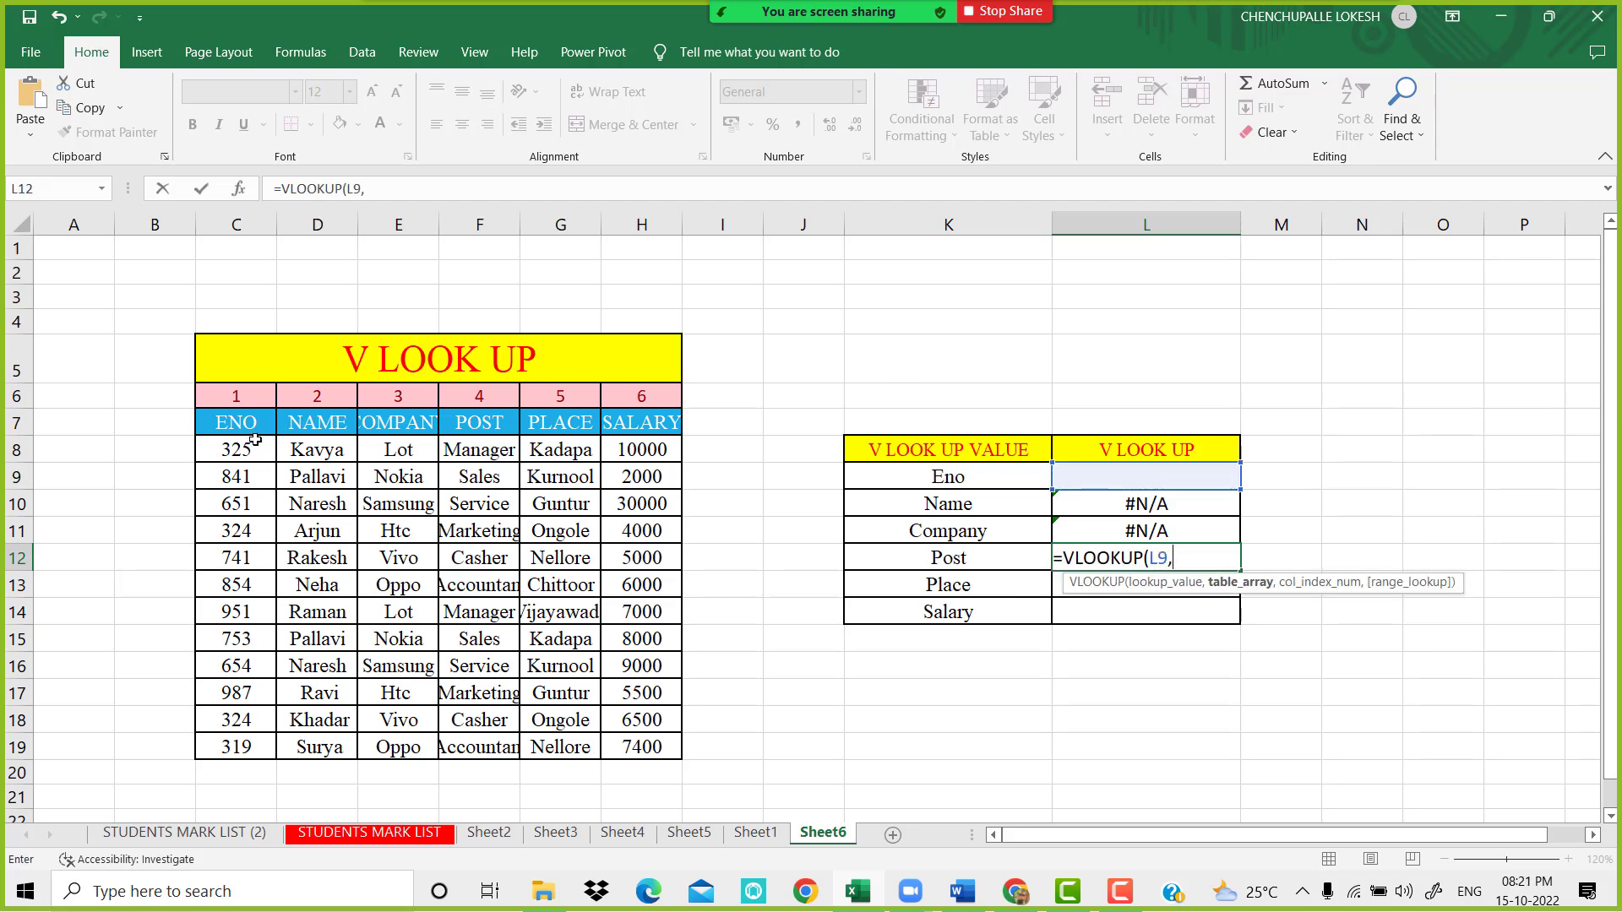
pyautogui.moveTo(253, 450); pyautogui.dragTo(628, 745)
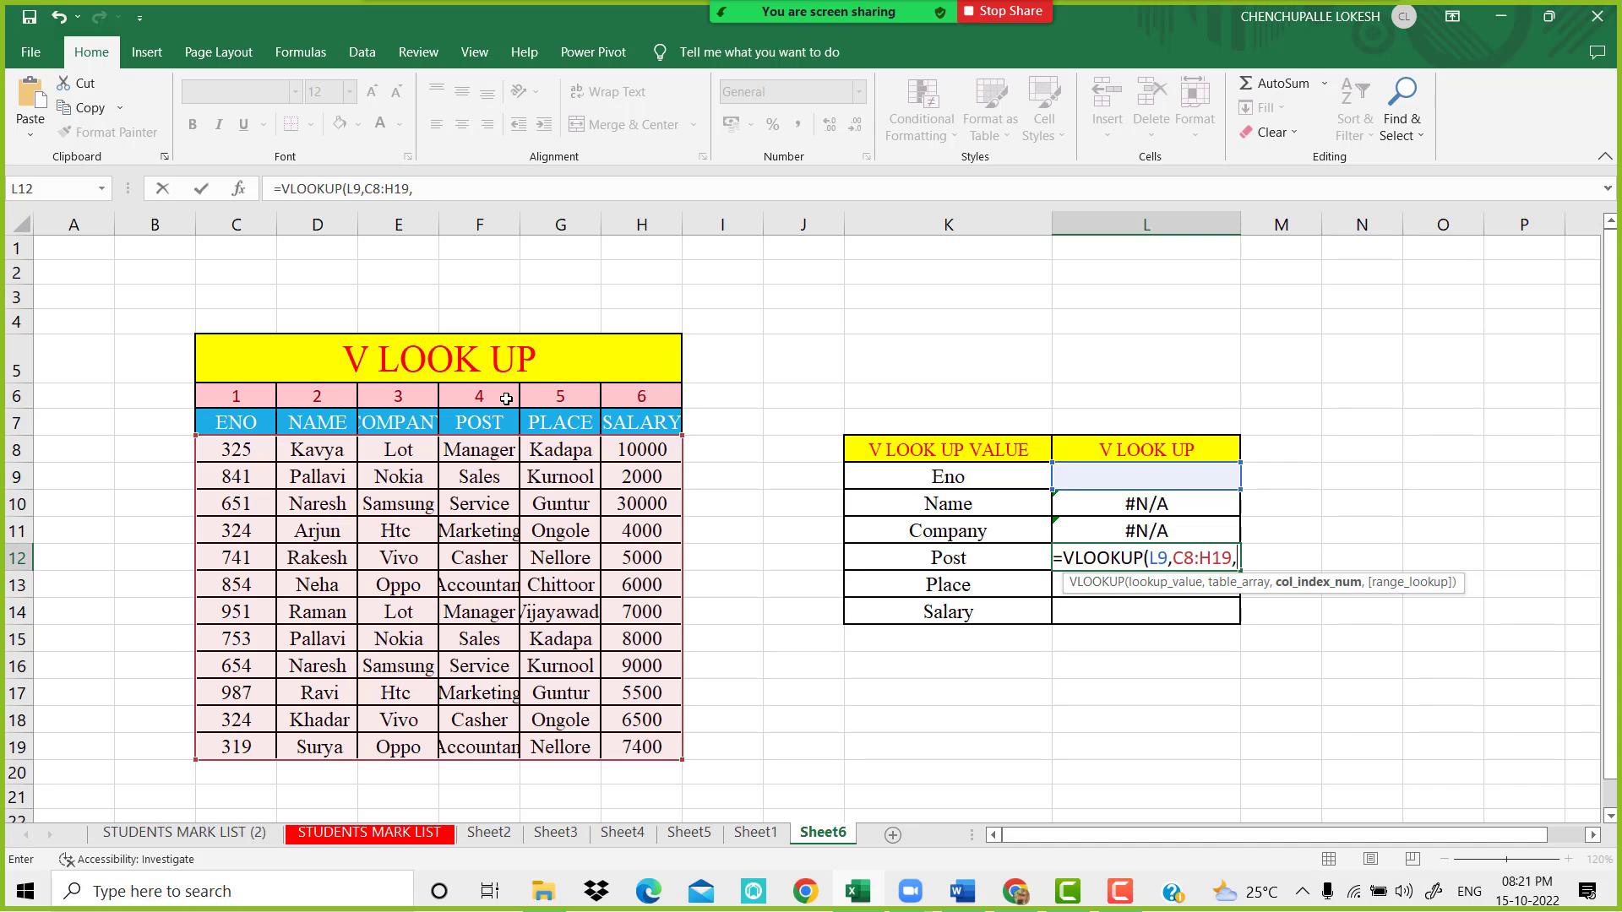
pyautogui.write('4,0')
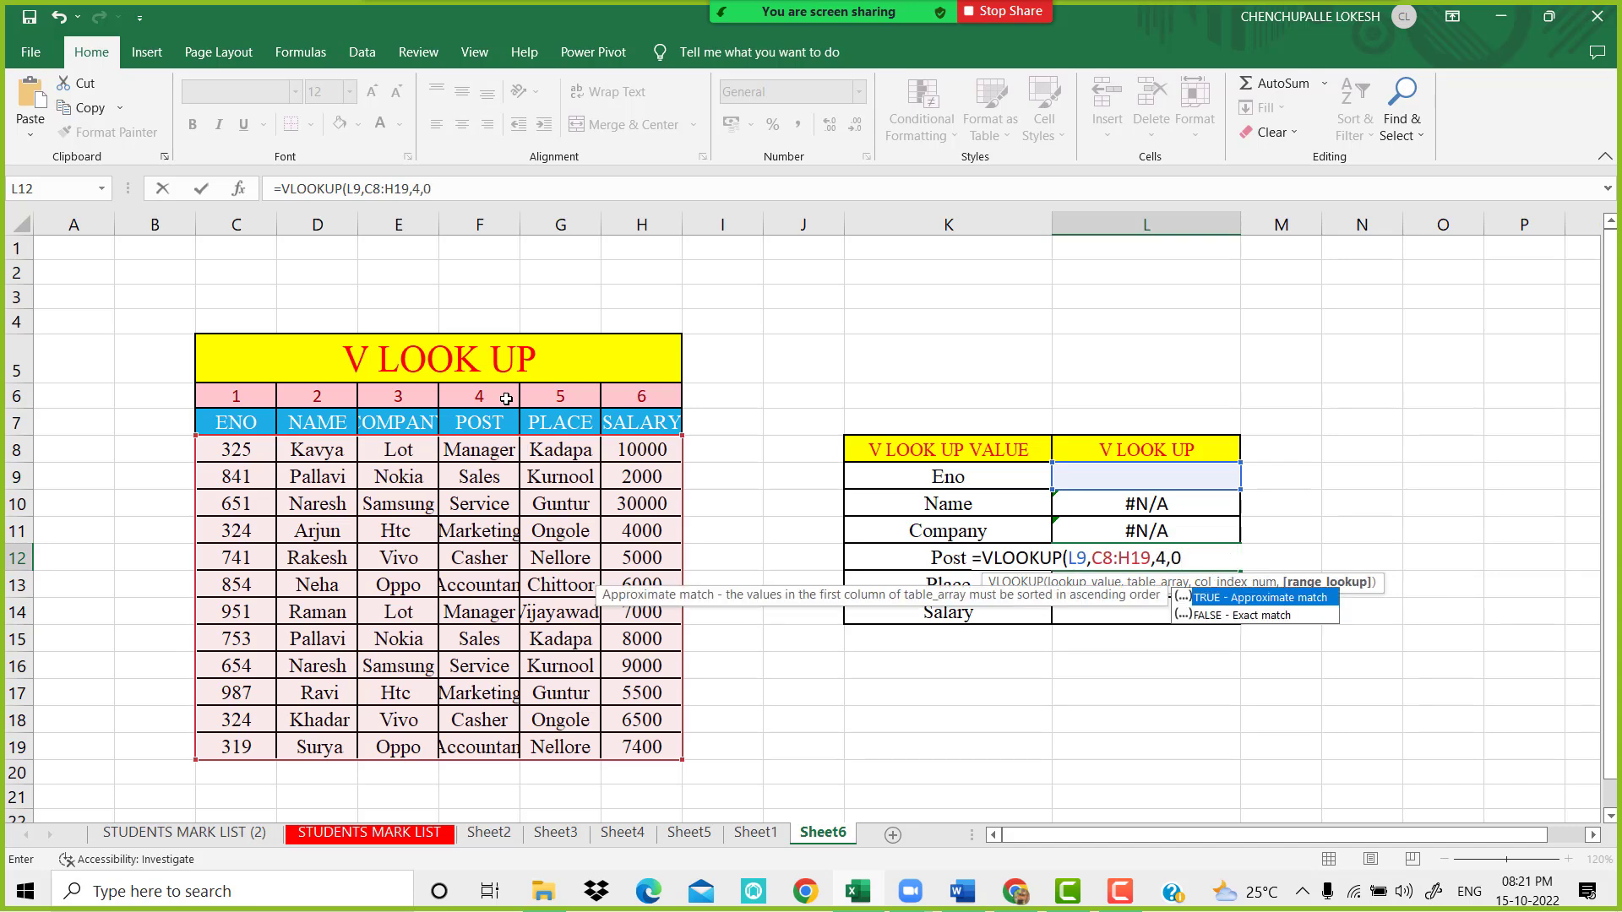
pyautogui.write(')')
pyautogui.press('Return')
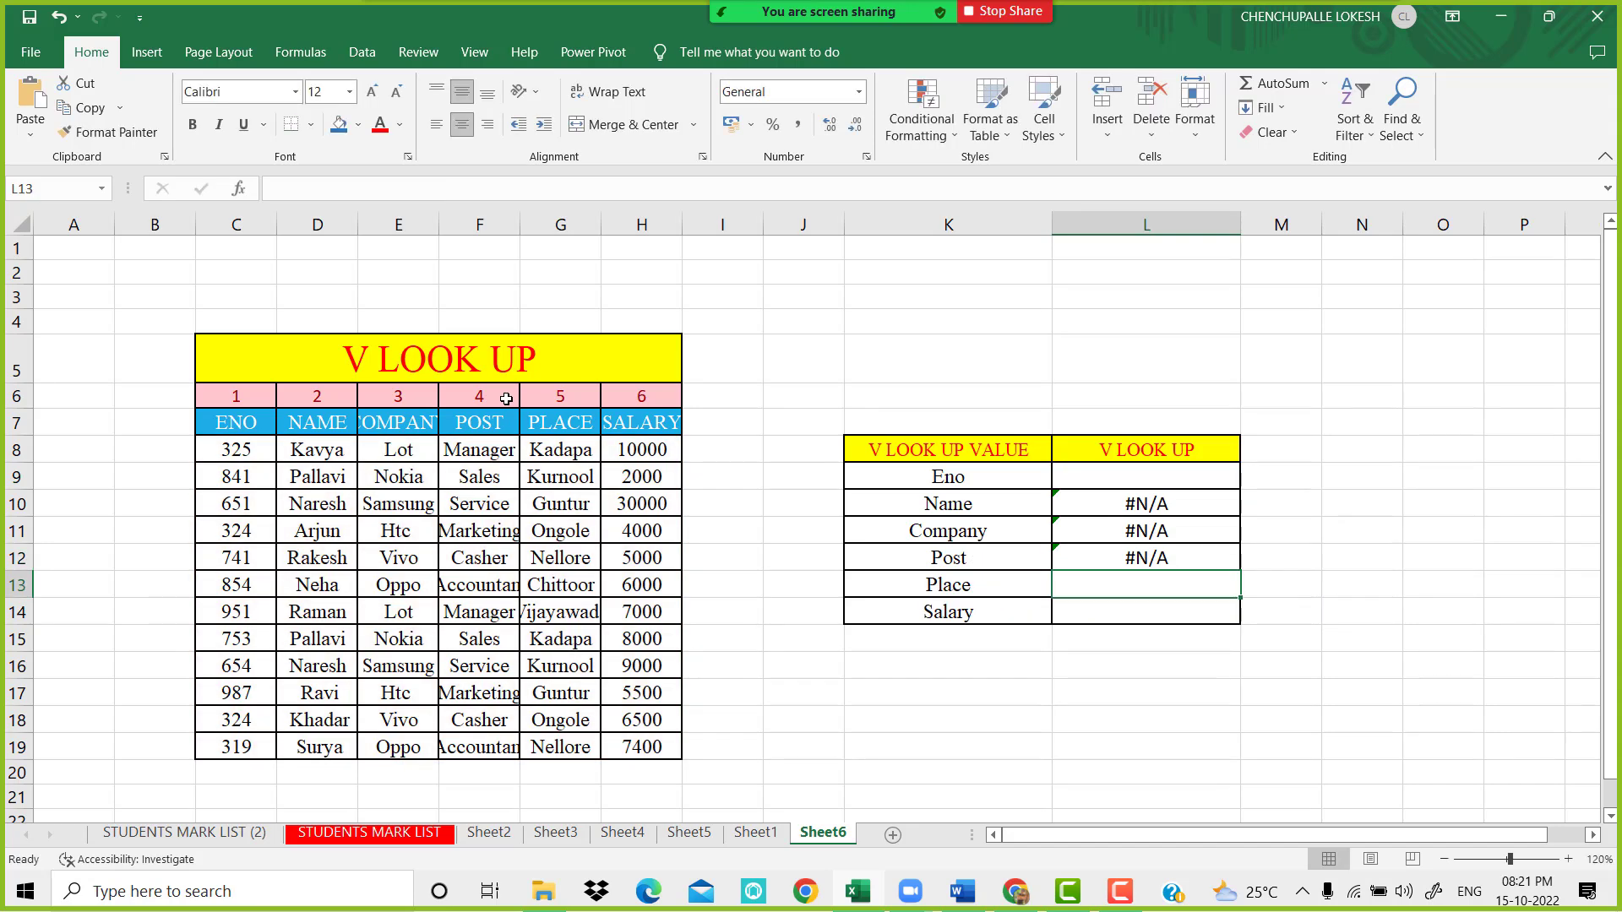
# Enter =VLOOKUP(L9,C8:H19,5,0) in the Place result cell L13
pyautogui.write('=VLO')
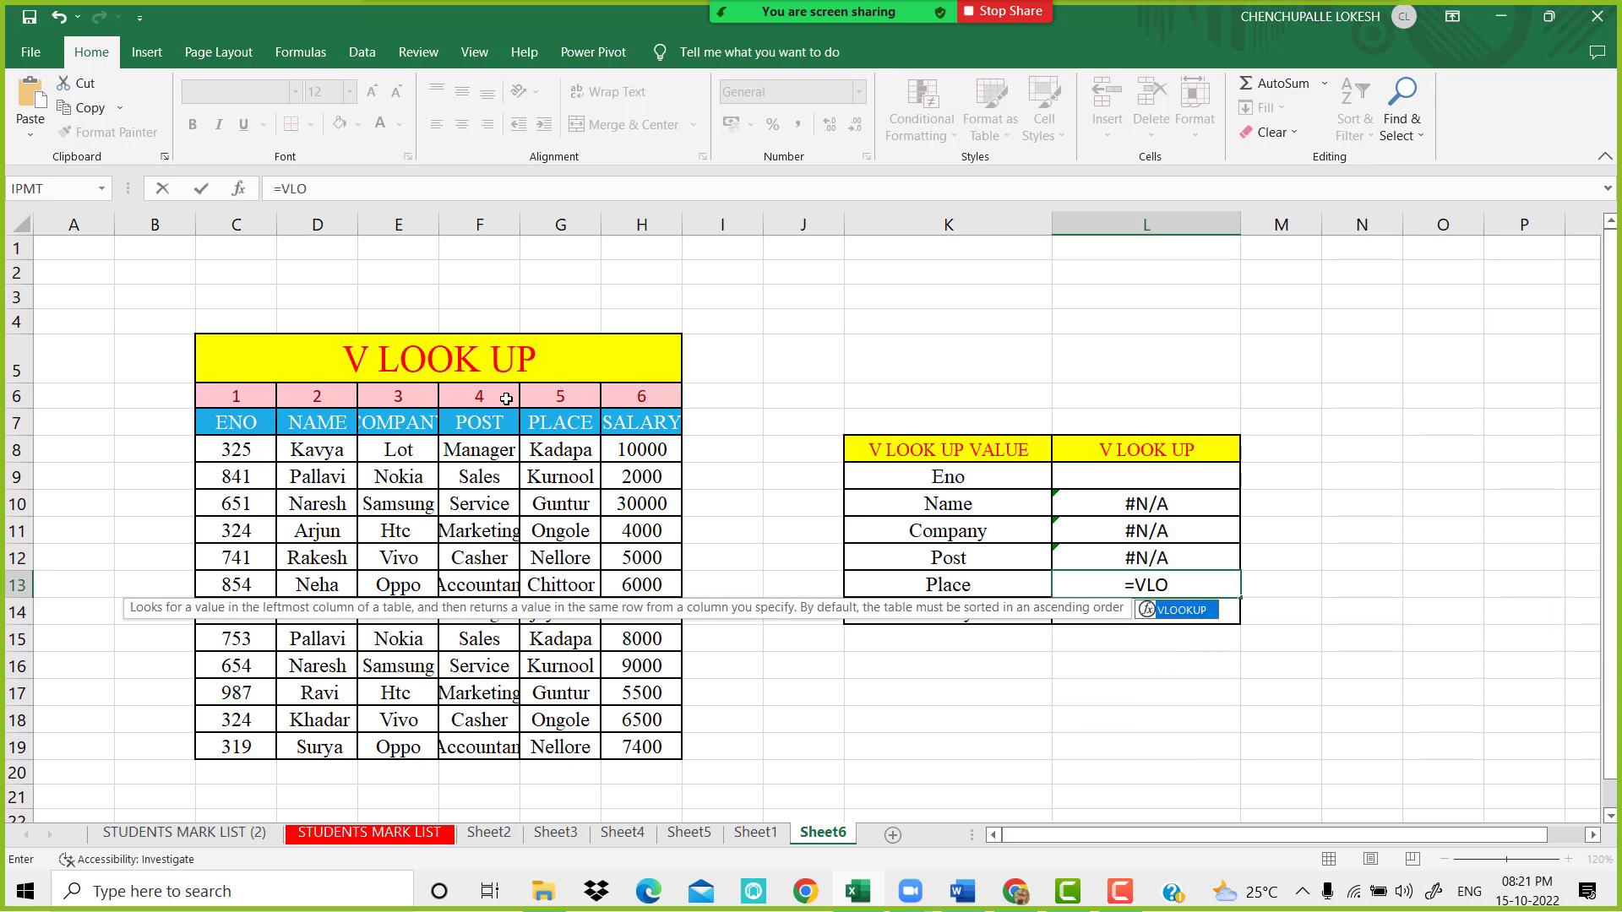
pyautogui.press('Tab')
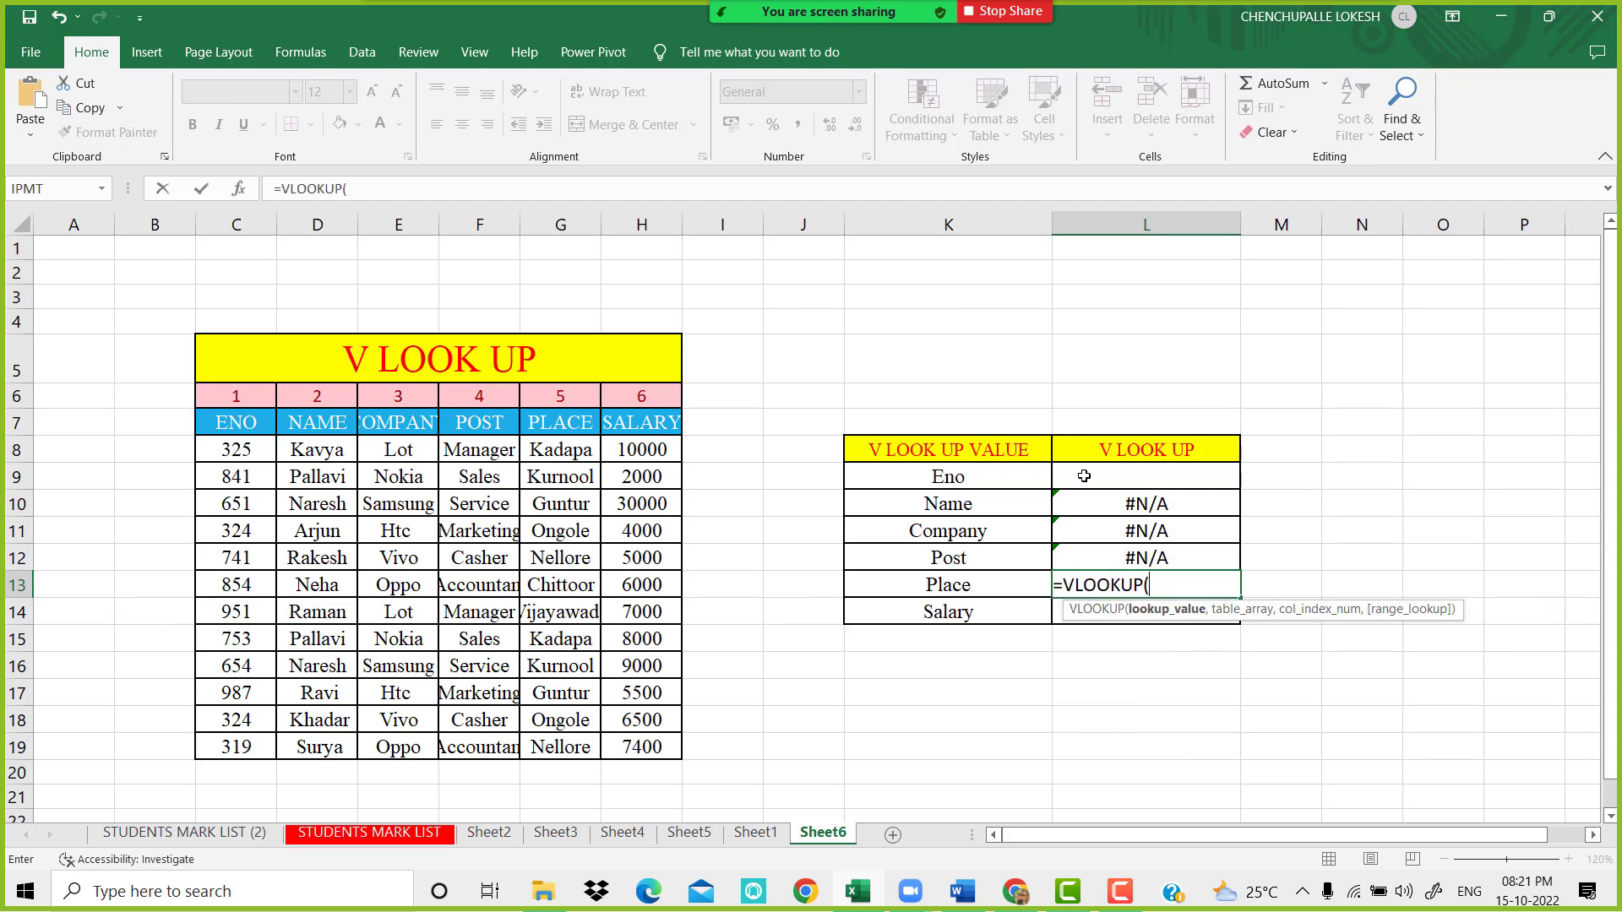
pyautogui.click(1084, 476)
pyautogui.write(',')
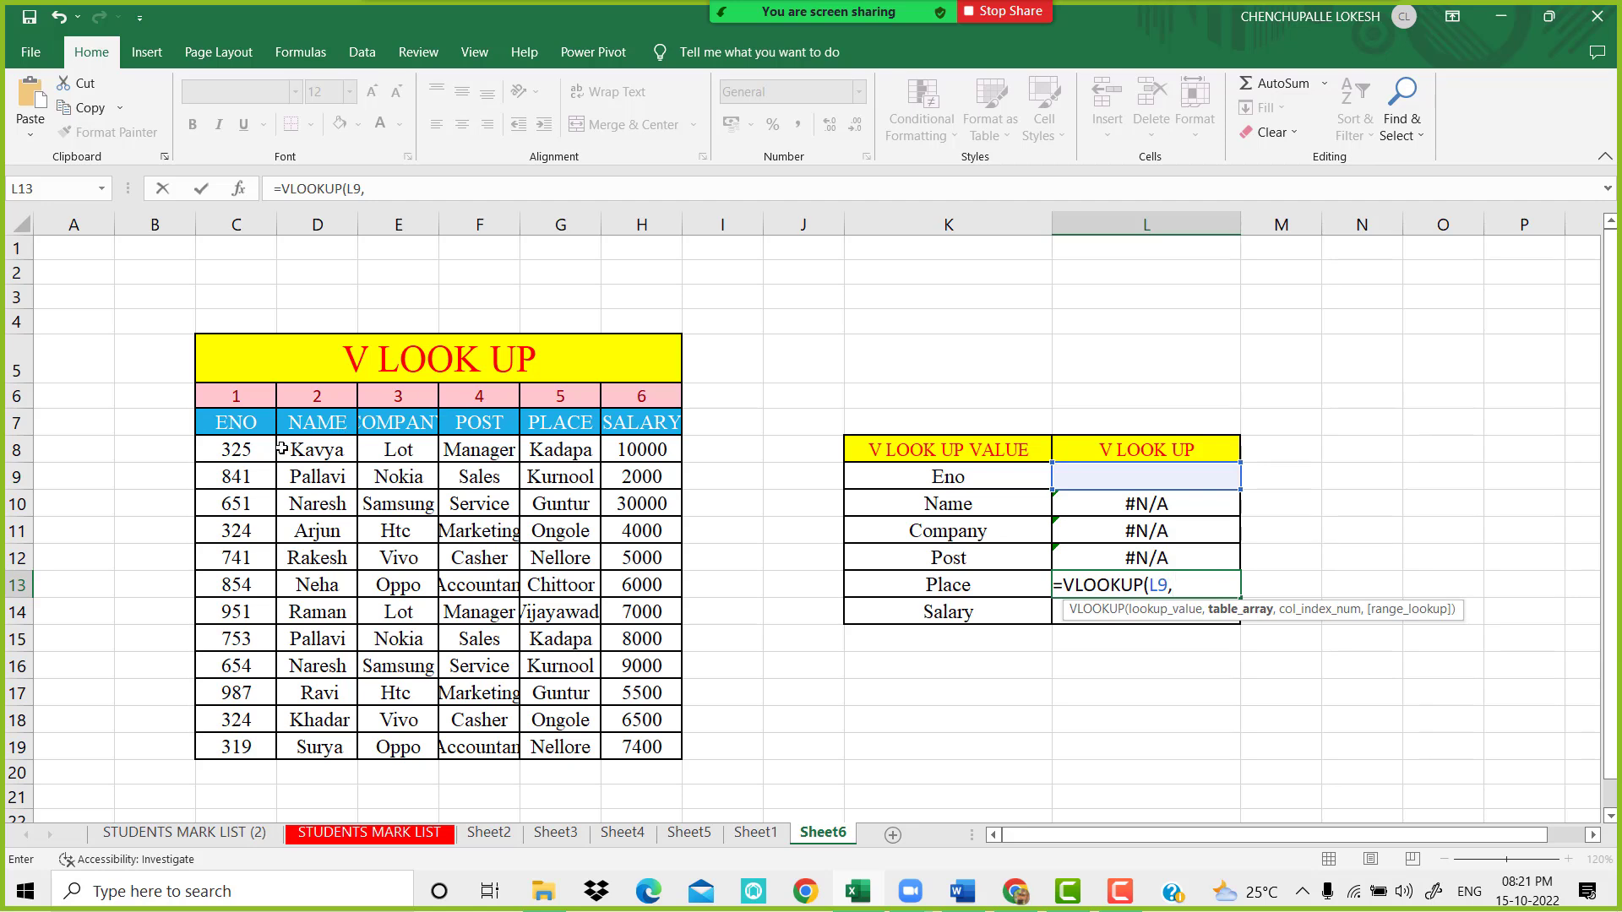
pyautogui.click(257, 452)
pyautogui.moveTo(284, 462); pyautogui.dragTo(643, 744)
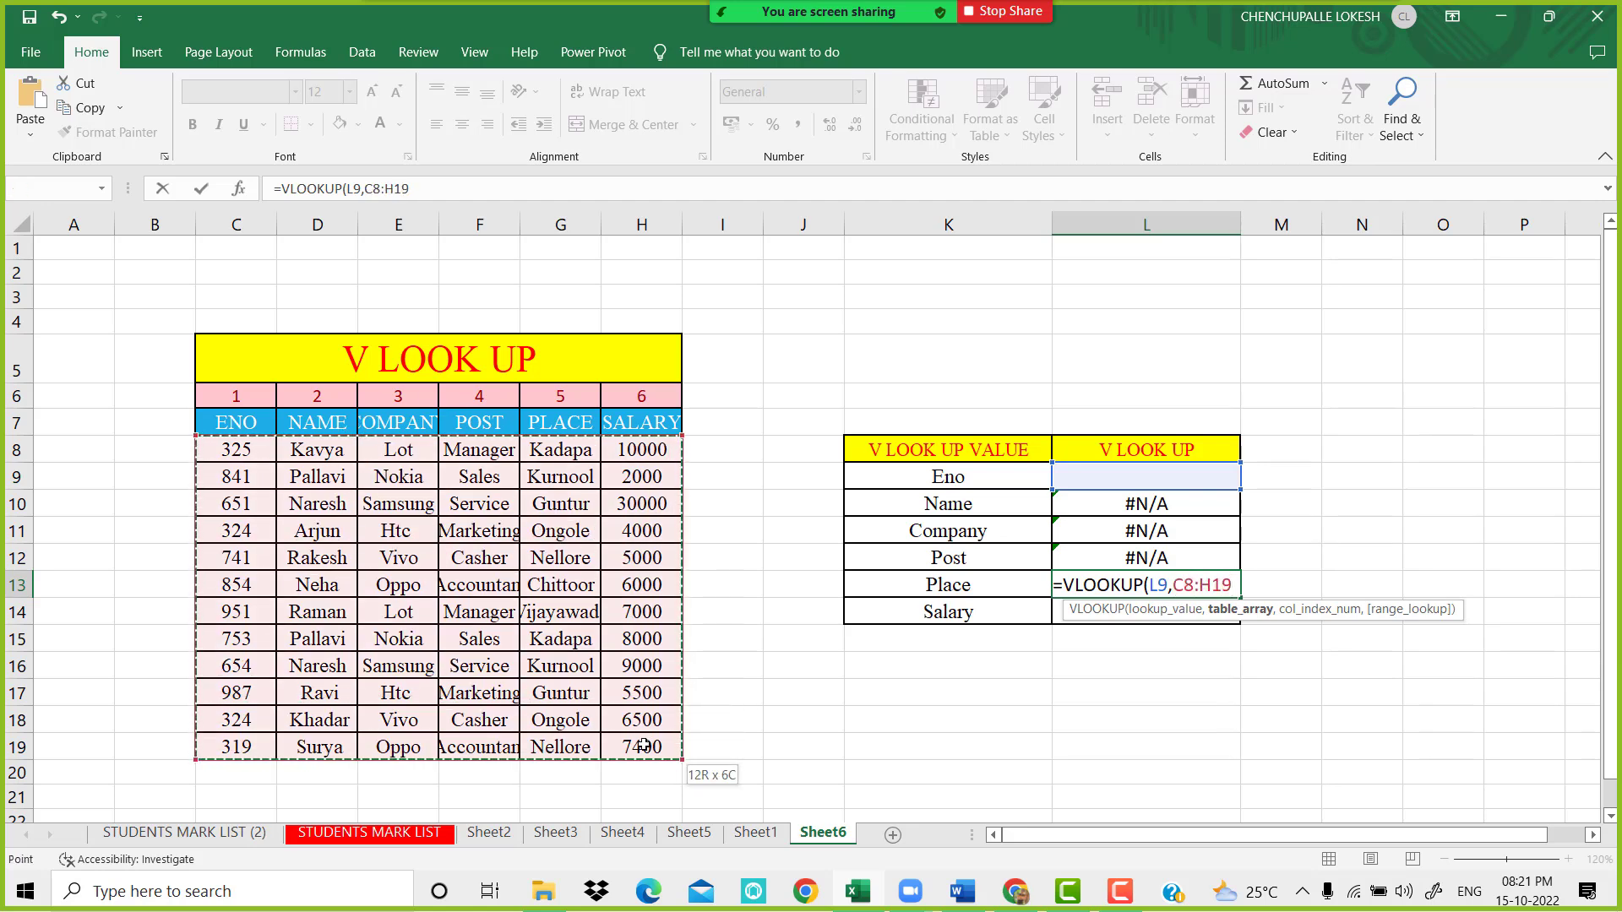
pyautogui.write(',')
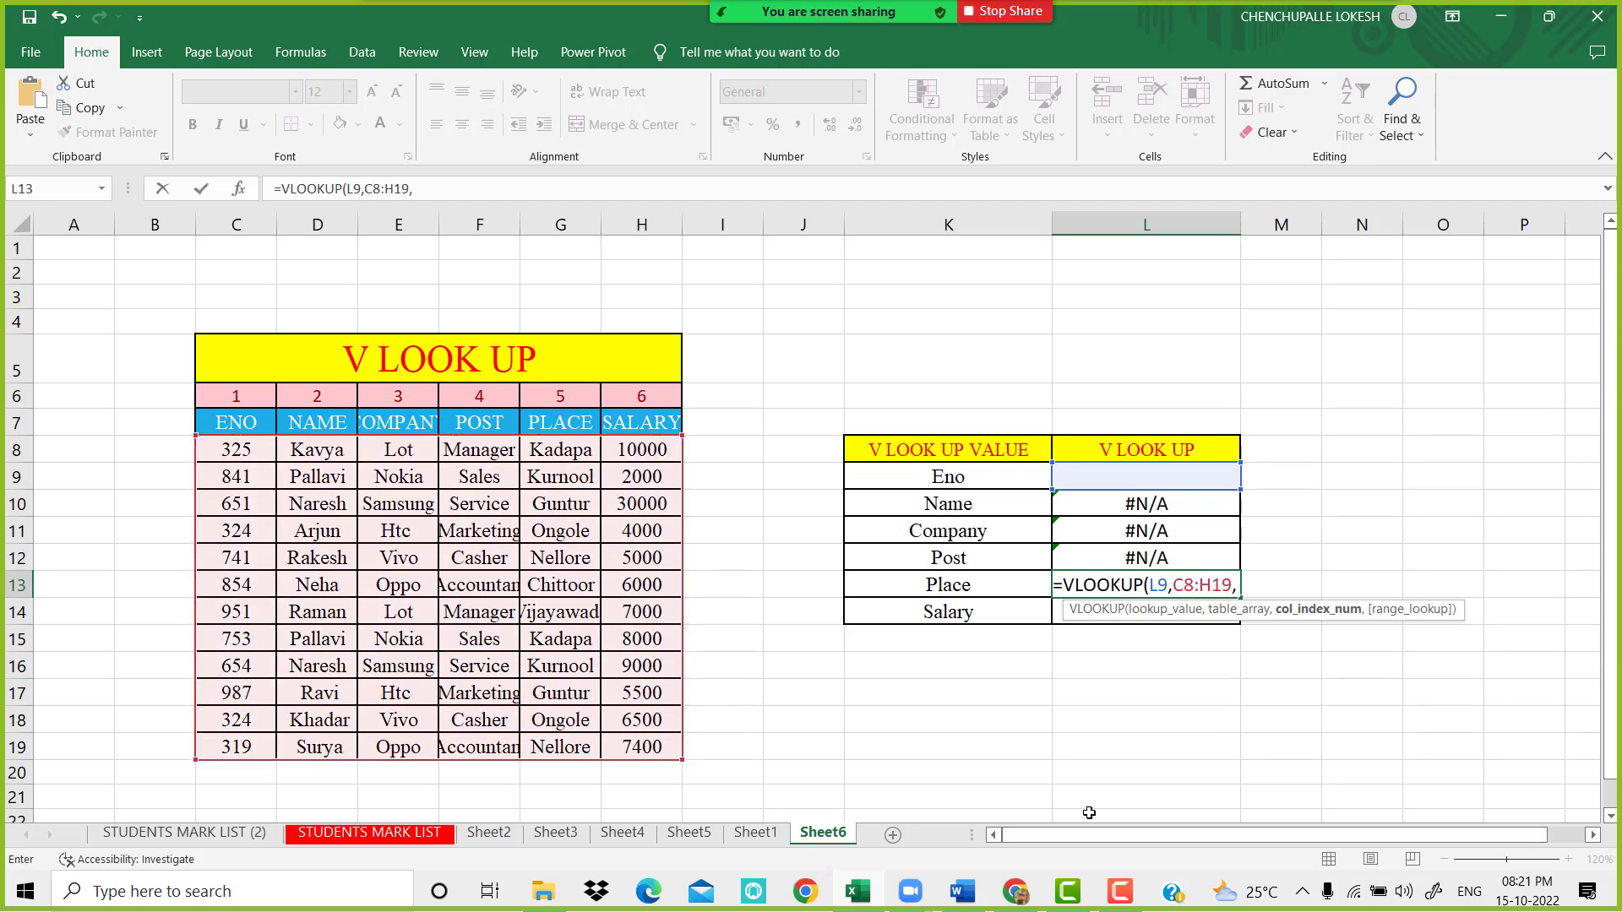
pyautogui.write('5,0')
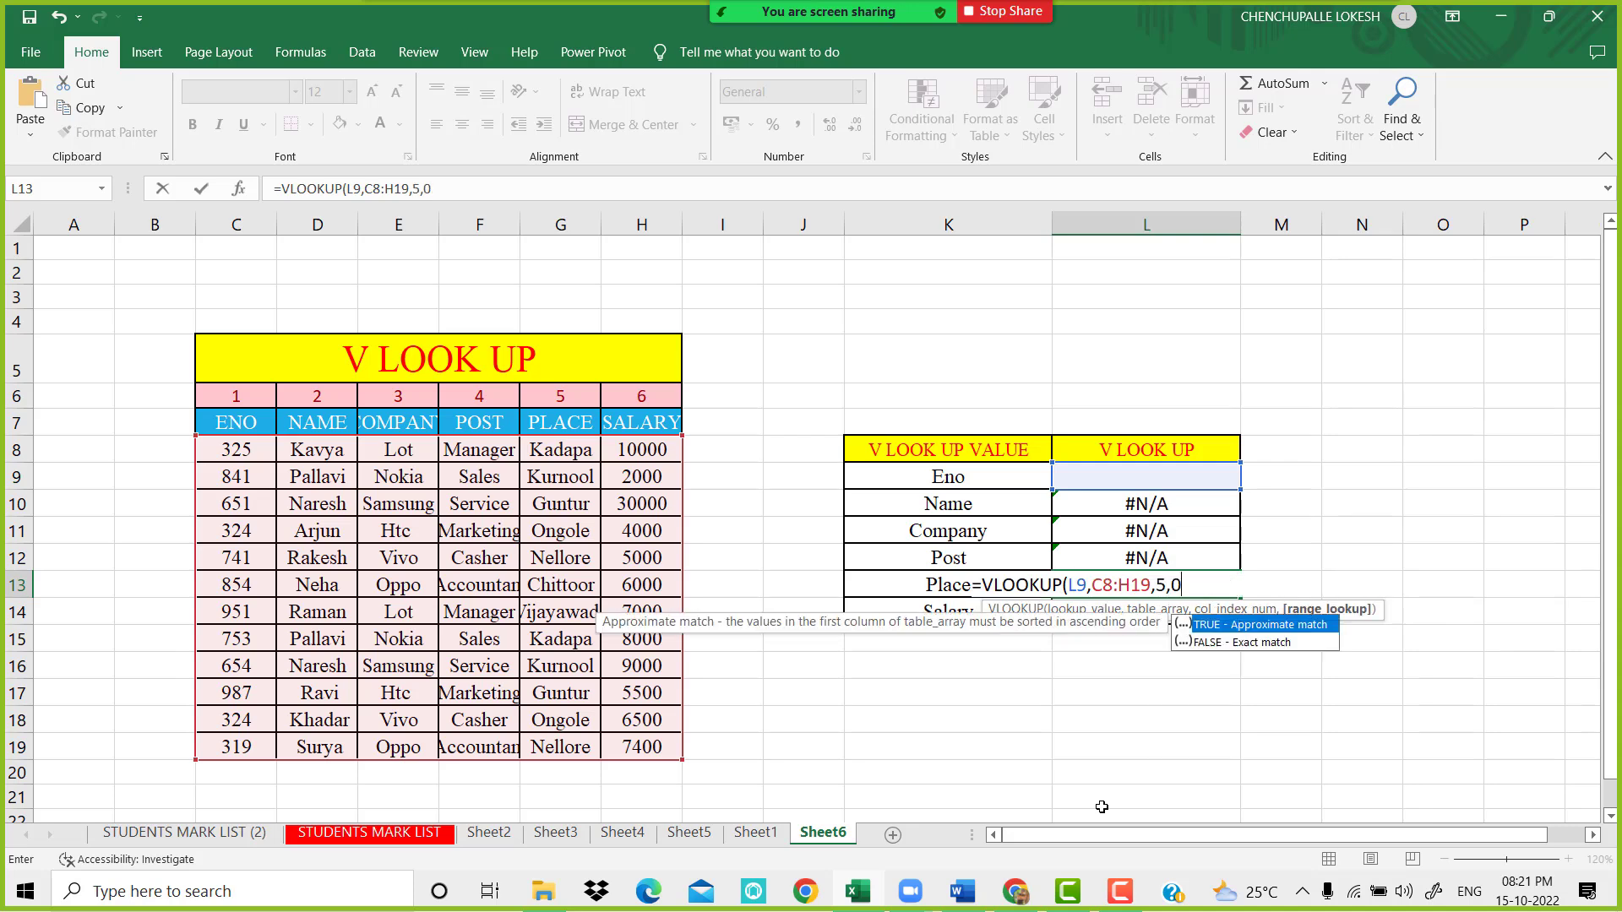
pyautogui.write(')')
pyautogui.press('Return')
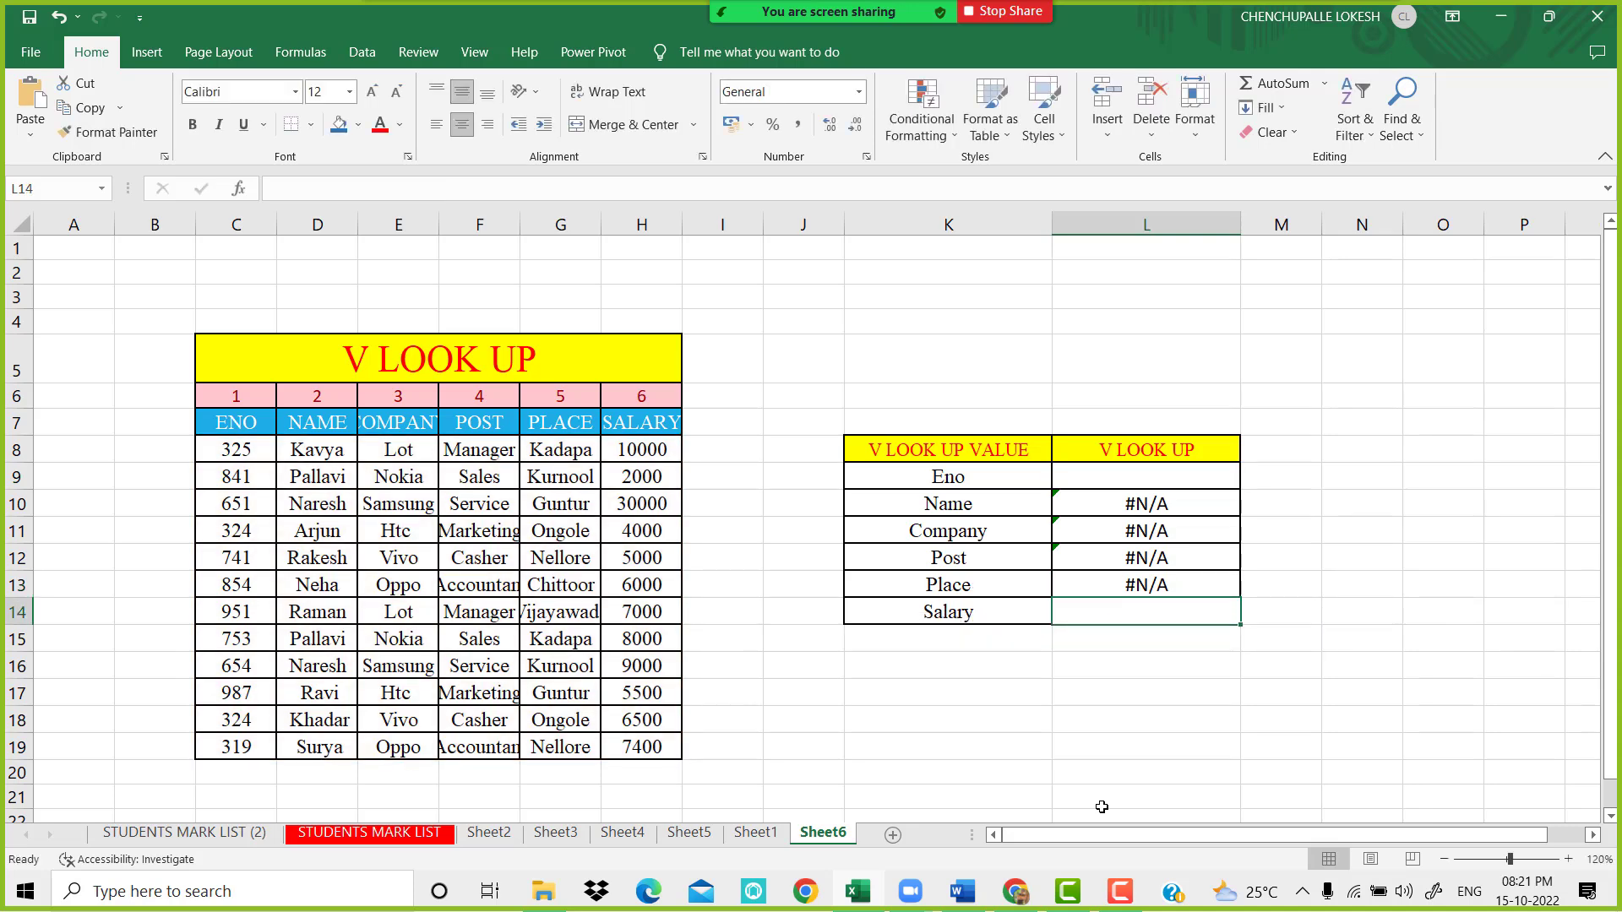
# Enter =VLOOKUP(L9,C8:H19,6,0) in the Salary result cell L14
pyautogui.write('=VL')
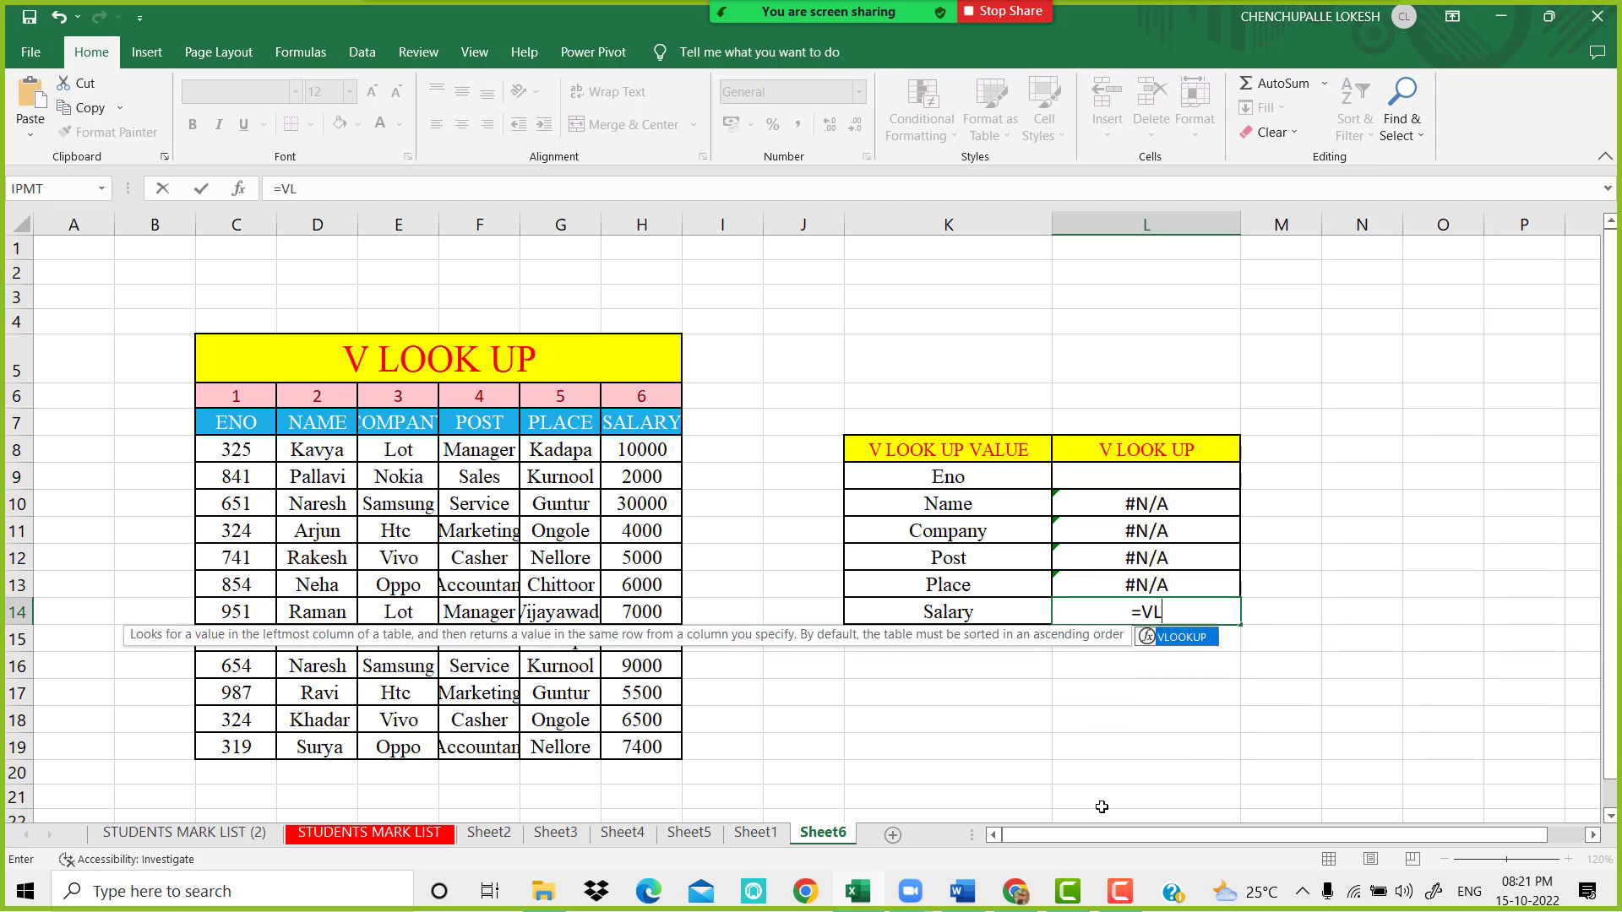
pyautogui.write('O')
pyautogui.press('Tab')
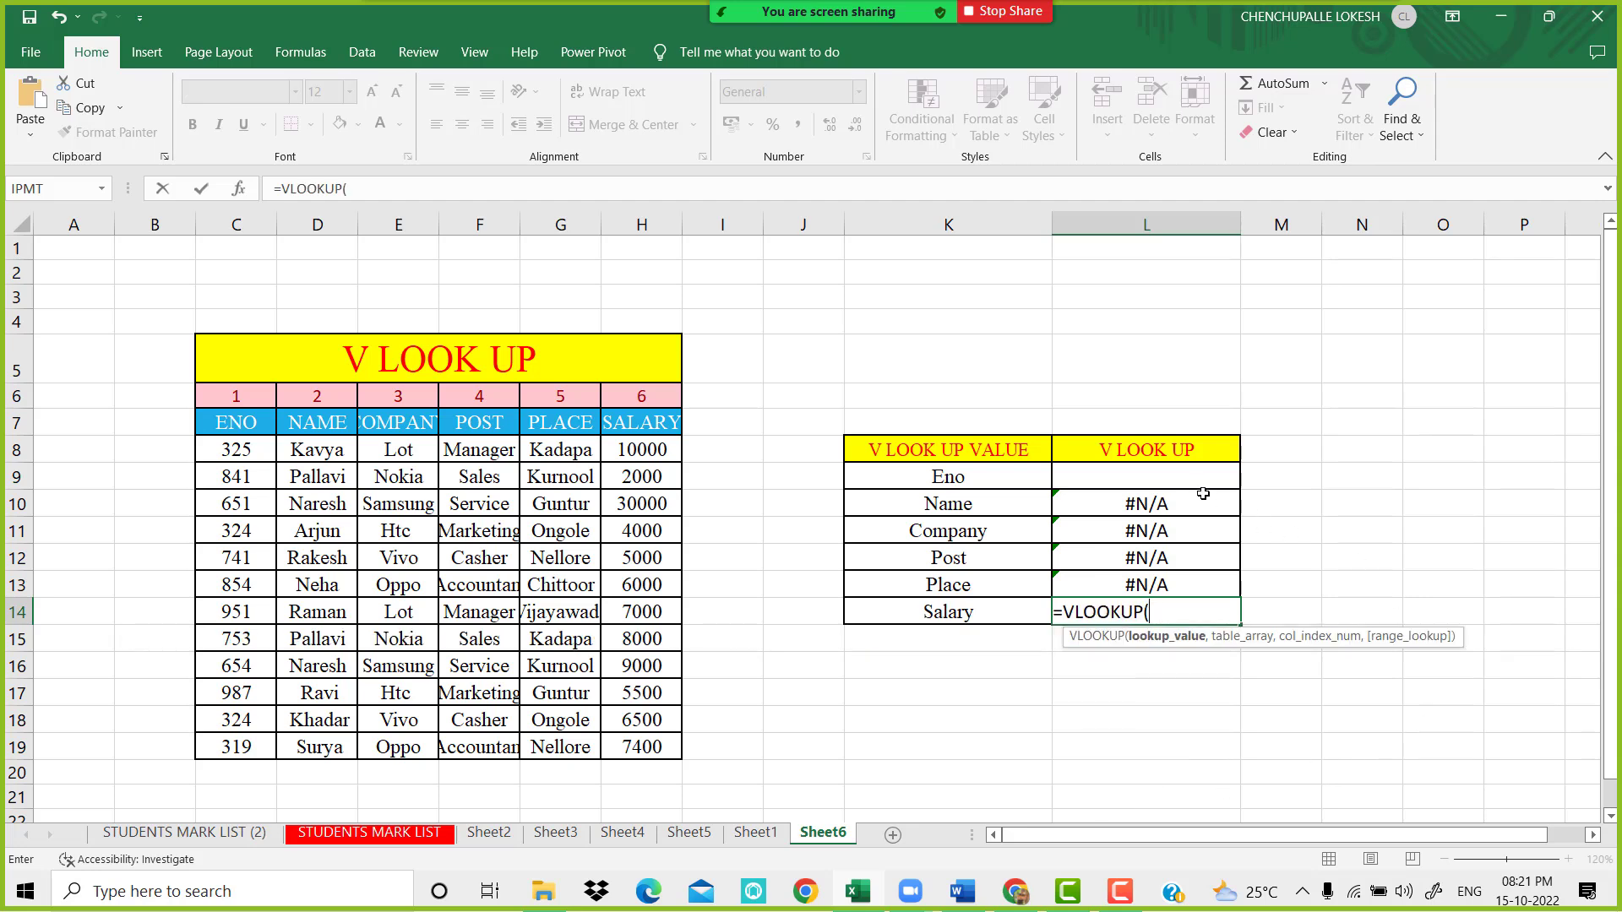
pyautogui.click(1191, 481)
pyautogui.write(',')
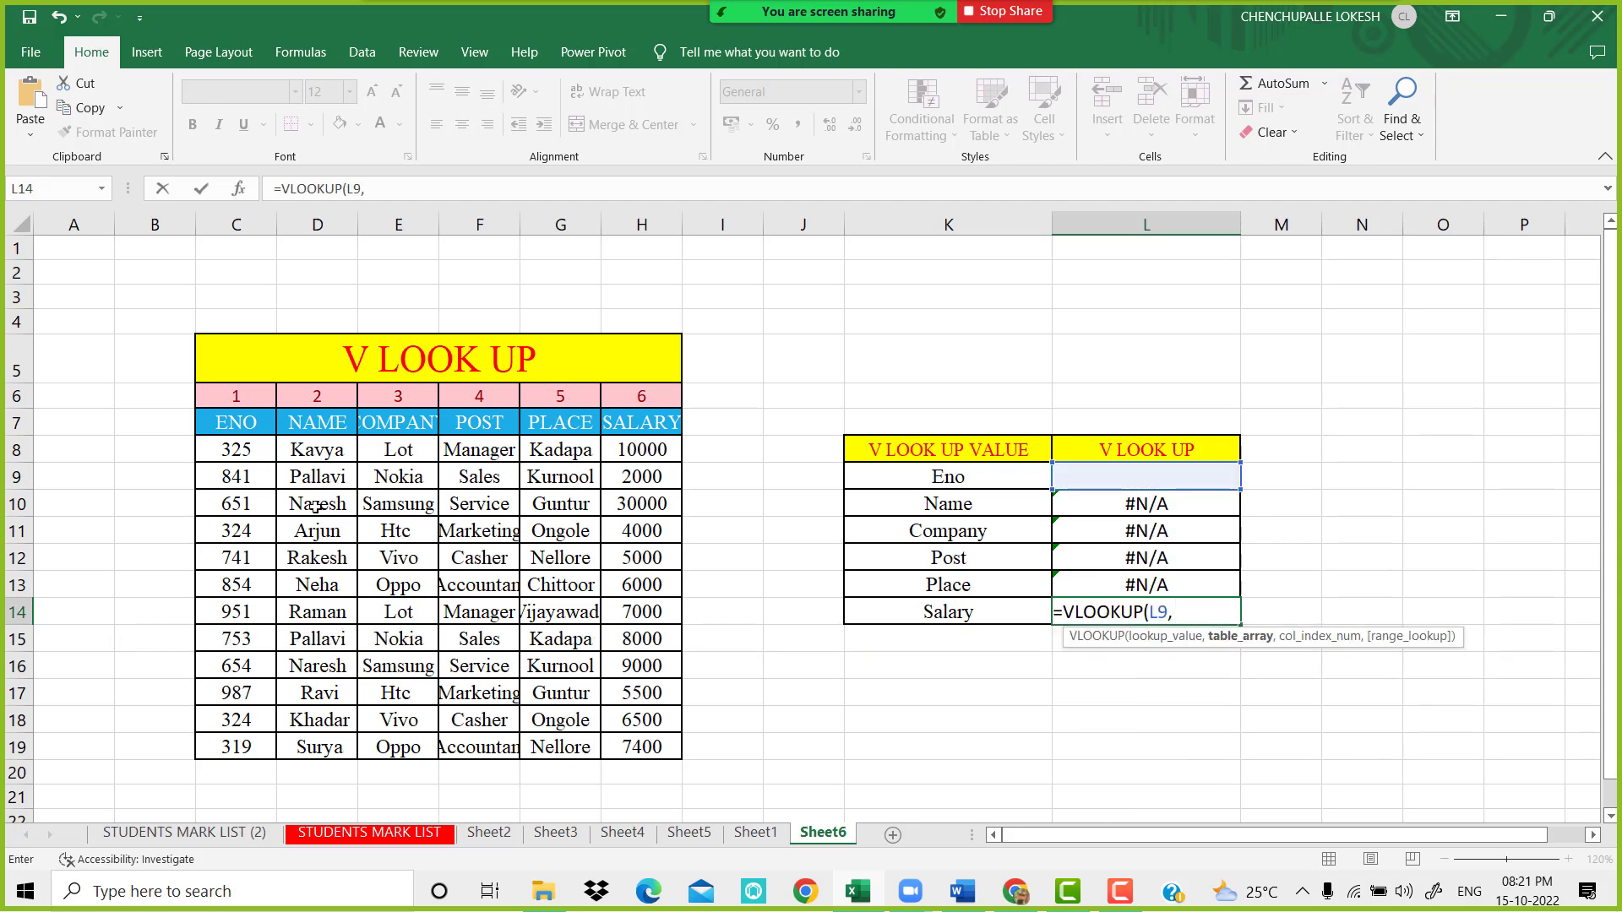
pyautogui.moveTo(253, 452)
pyautogui.mouseDown()
pyautogui.moveTo(636, 627)
pyautogui.moveTo(626, 738)
pyautogui.mouseUp()
pyautogui.write(',')
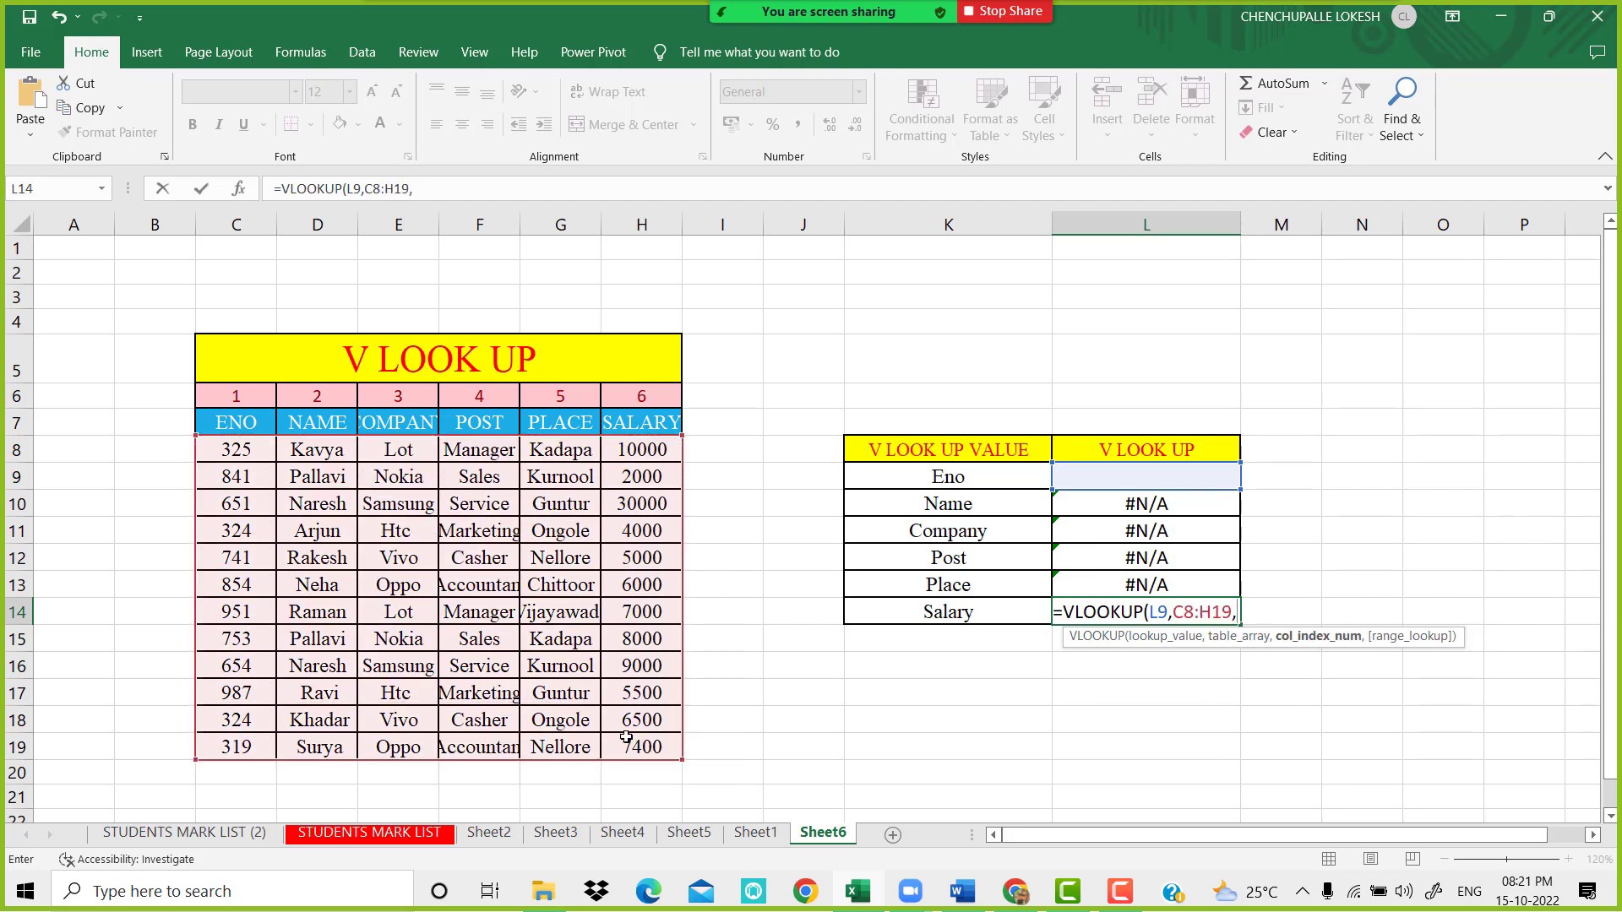
pyautogui.write('6,')
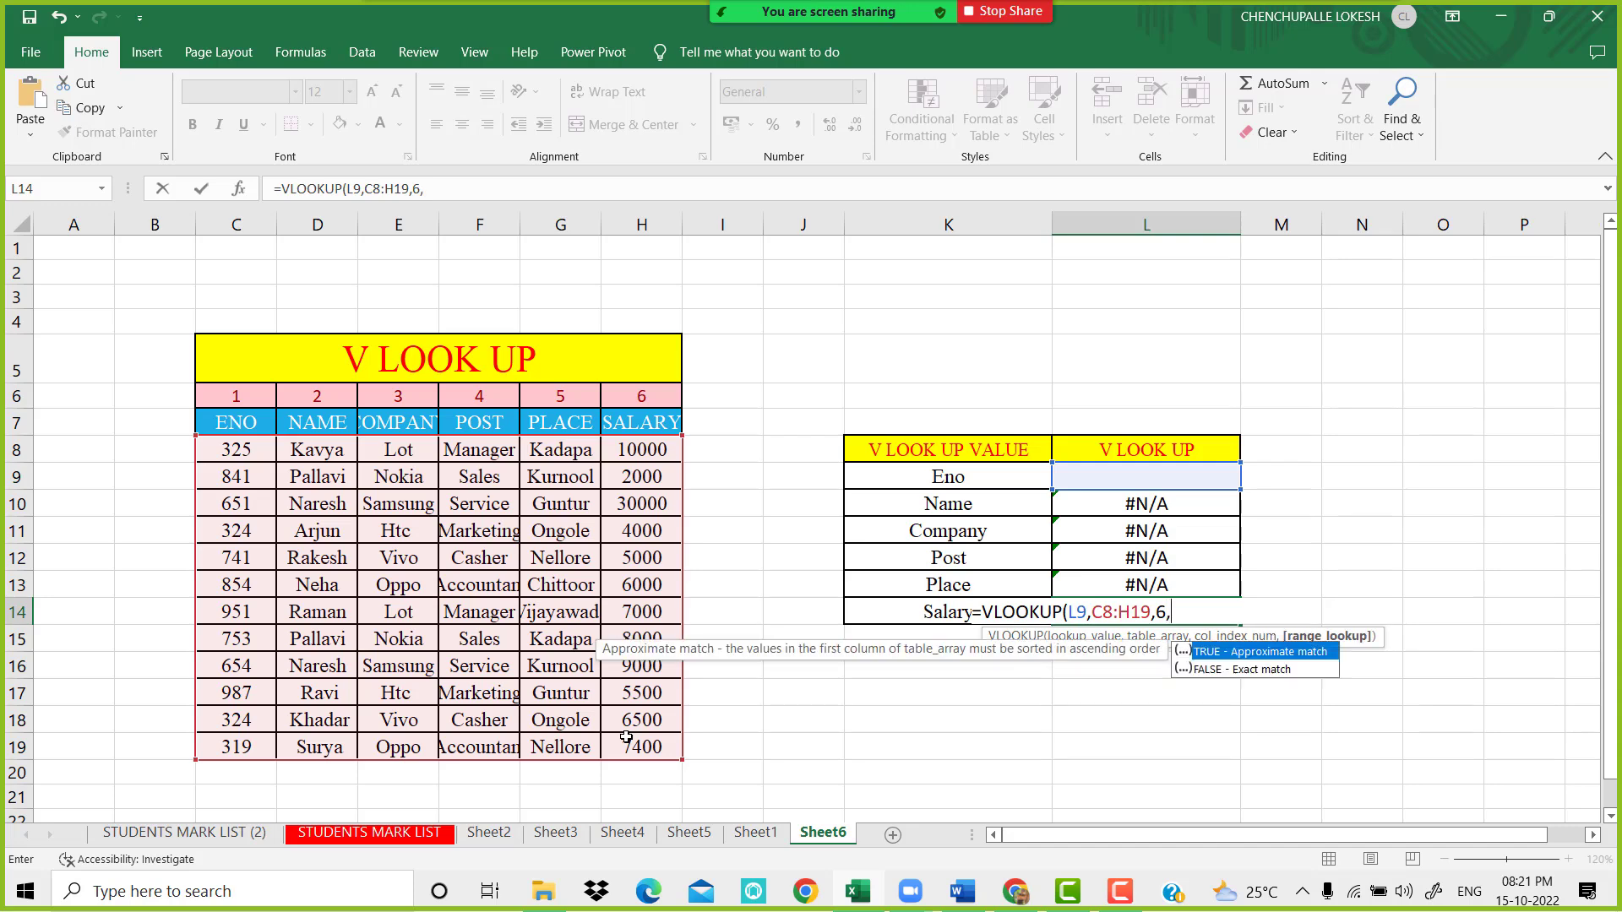
pyautogui.write('0)')
pyautogui.press('Return')
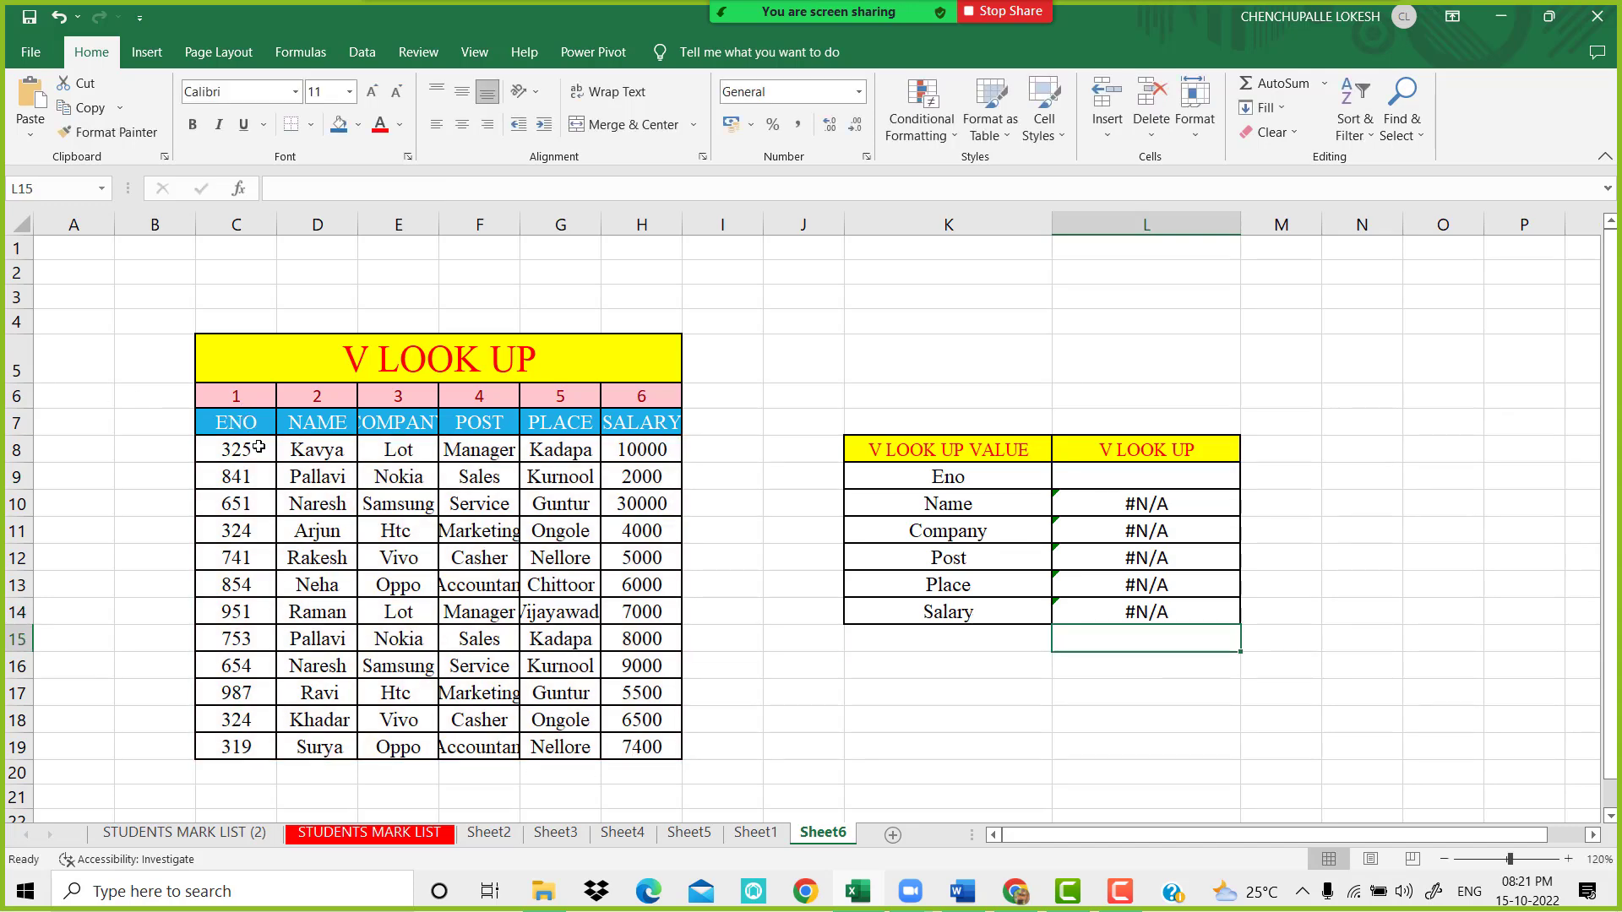
# Enter Eno 741 in L9 and verify results against row 12 (Vivo, Casher, Nellore, 5000)
pyautogui.moveTo(253, 448)
pyautogui.mouseDown()
pyautogui.moveTo(235, 624)
pyautogui.moveTo(256, 457)
pyautogui.mouseUp()
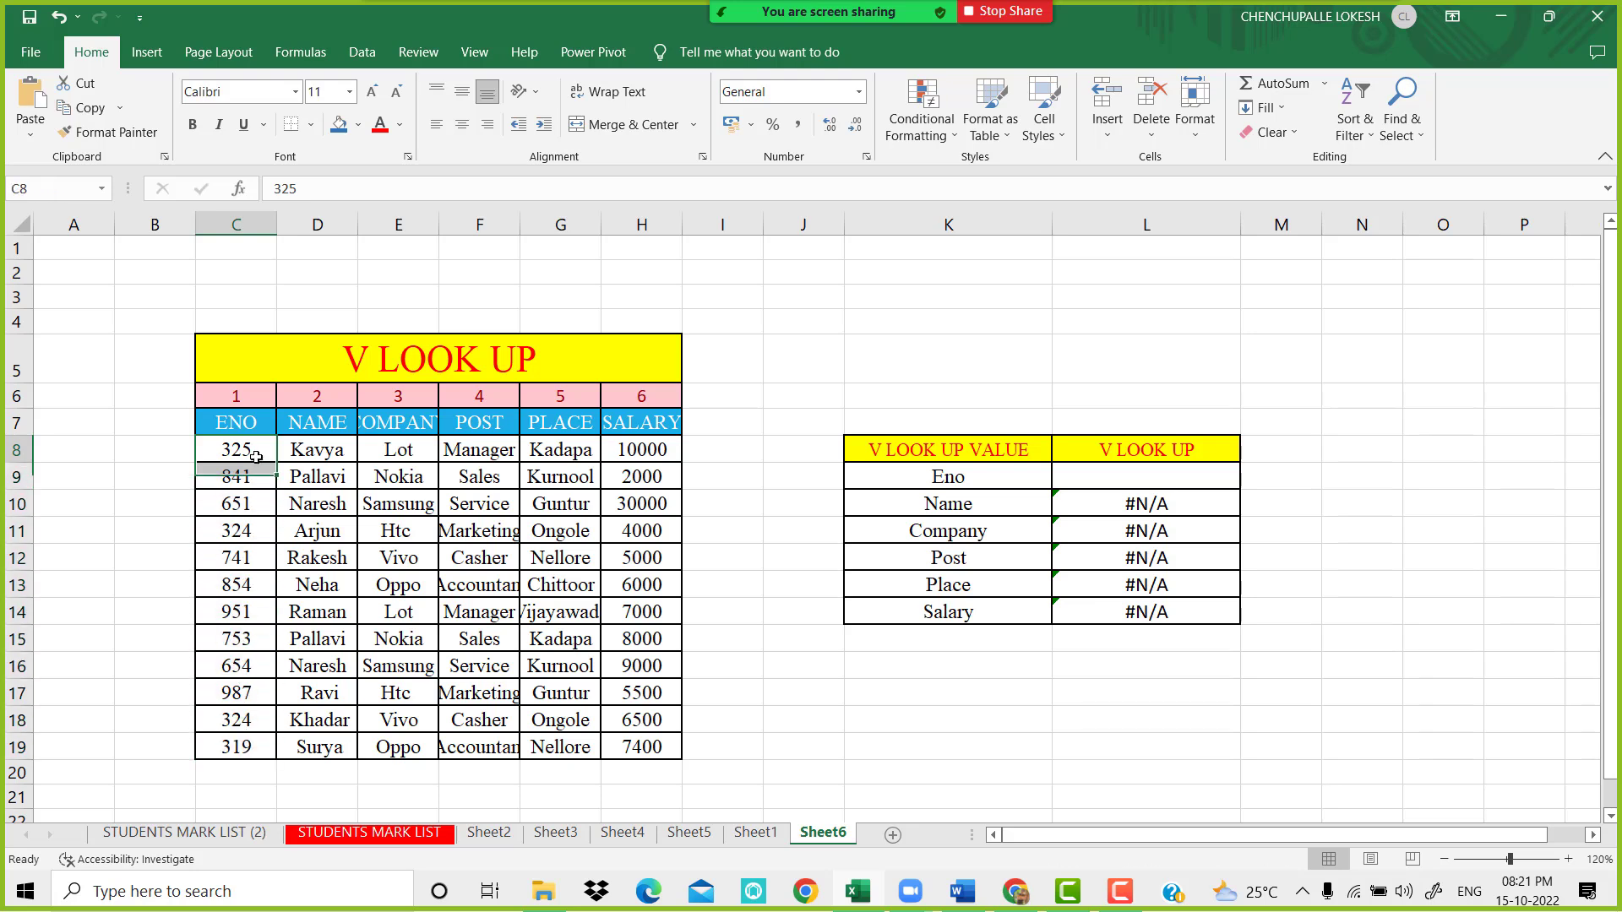
pyautogui.click(1162, 478)
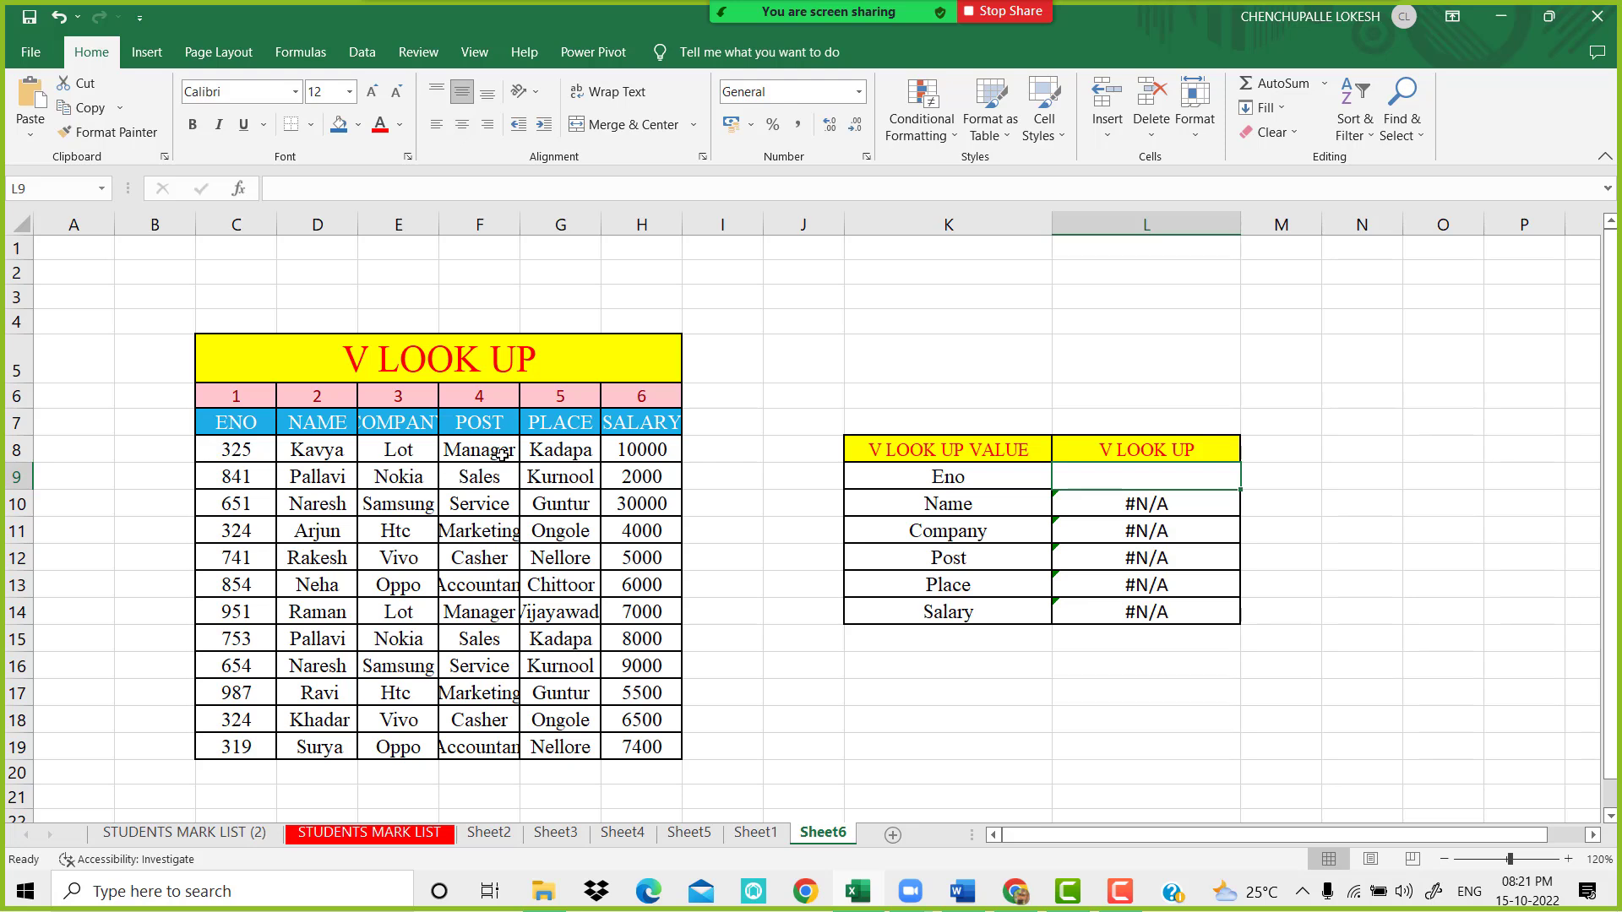
pyautogui.write('741')
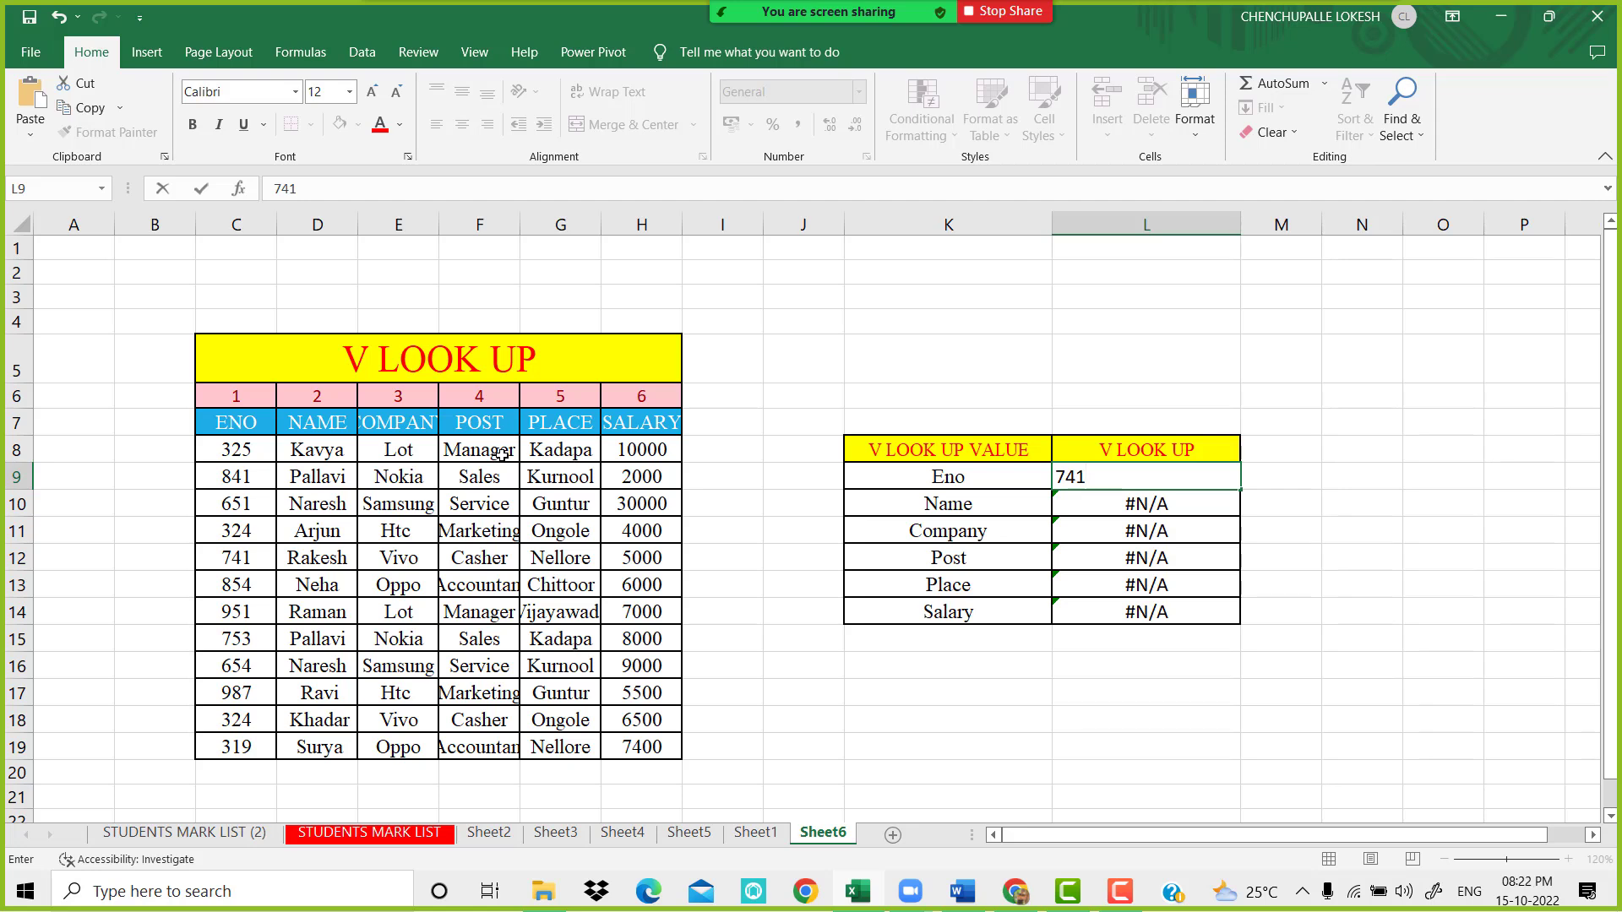
pyautogui.press('Return')
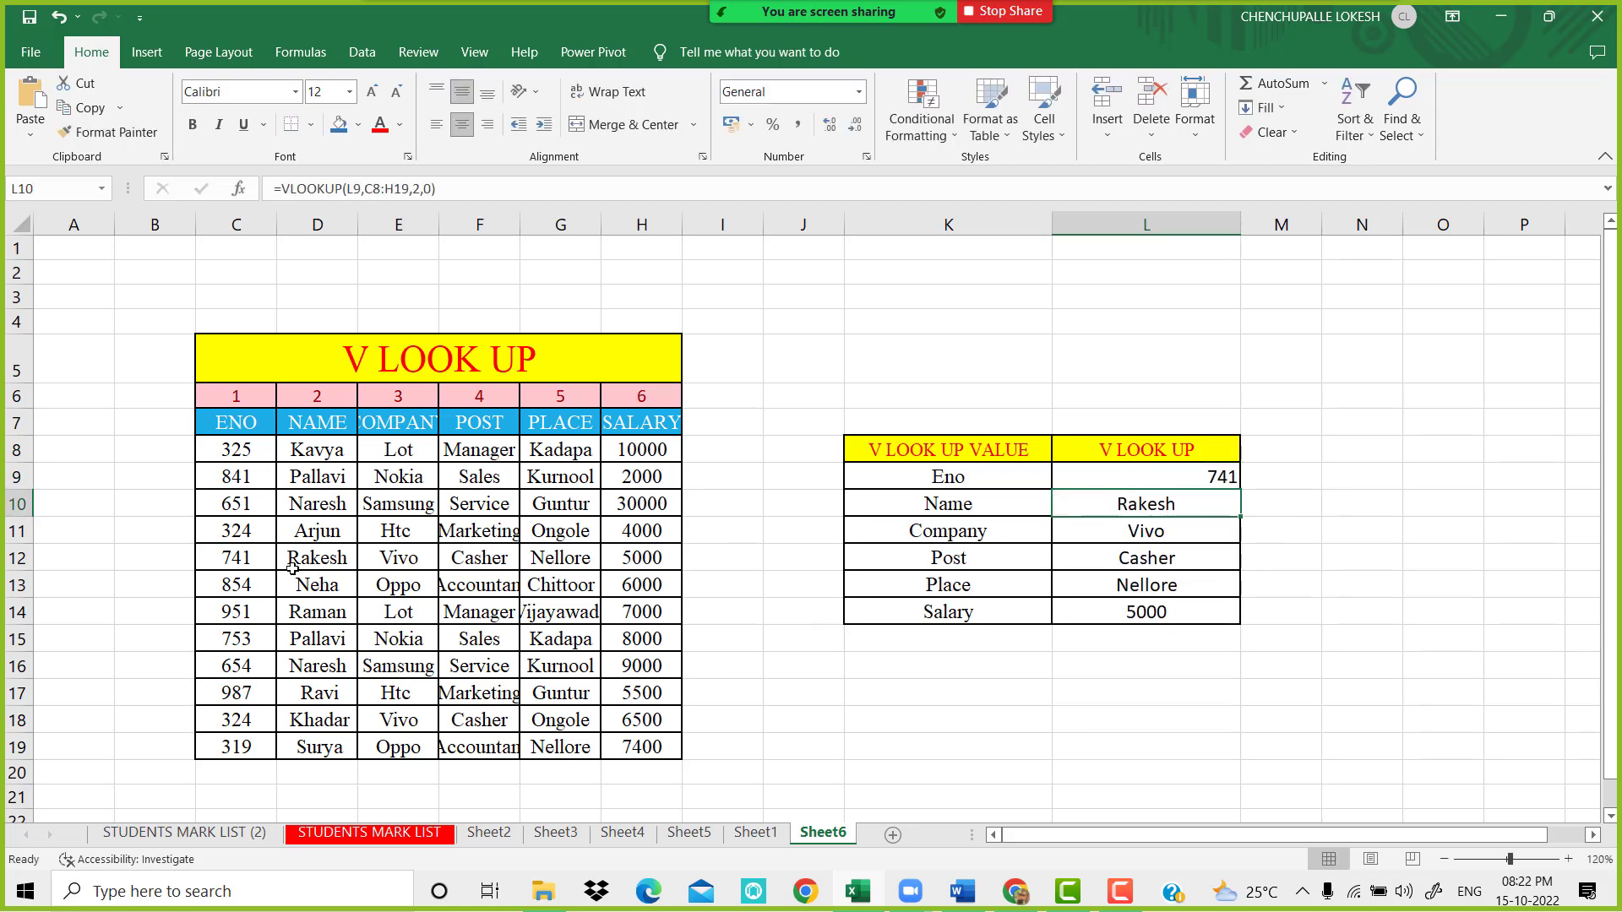
pyautogui.click(293, 566)
pyautogui.click(390, 561)
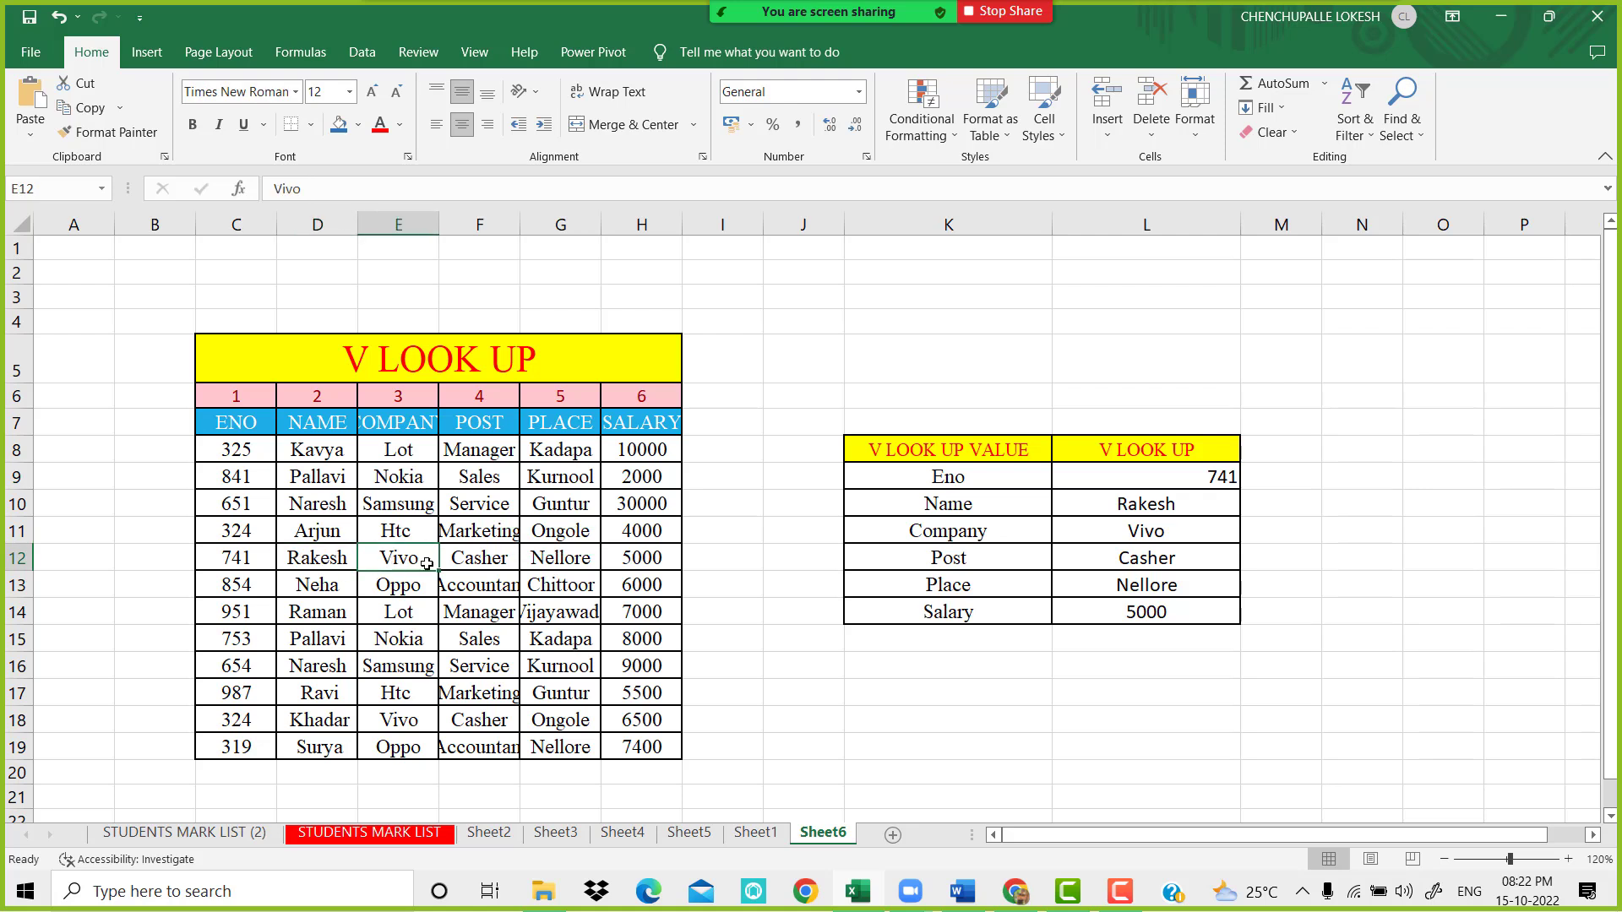
pyautogui.click(471, 564)
pyautogui.click(556, 564)
pyautogui.click(649, 559)
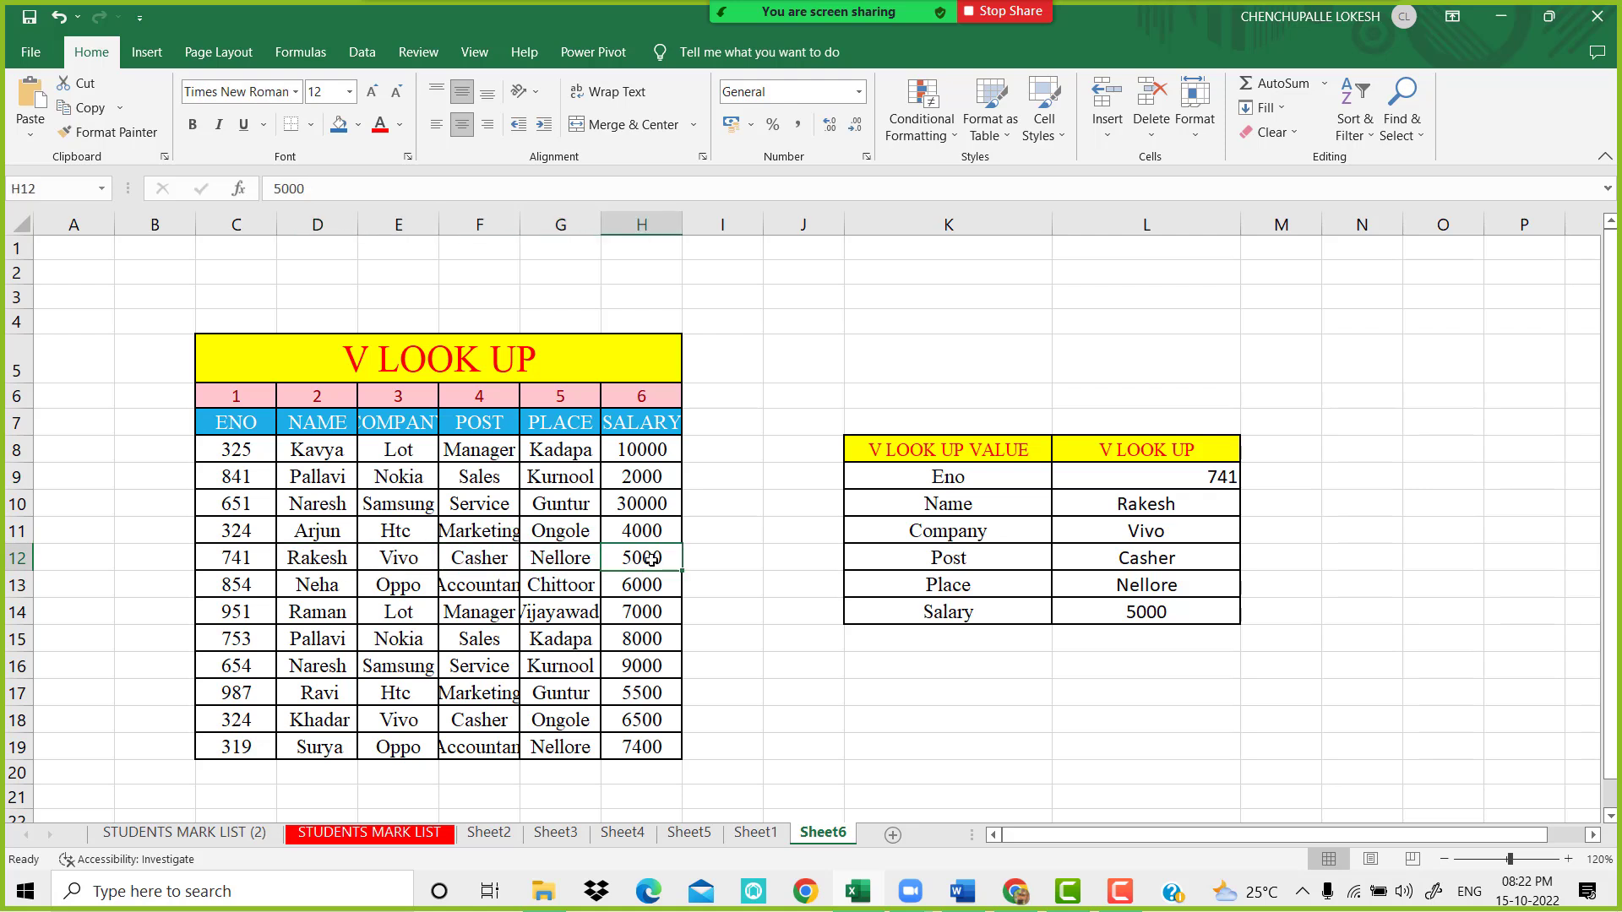
# Change the Eno in L9 to 324 so the panel shows Htc, Marketing, Ongole, 4000
pyautogui.click(1208, 477)
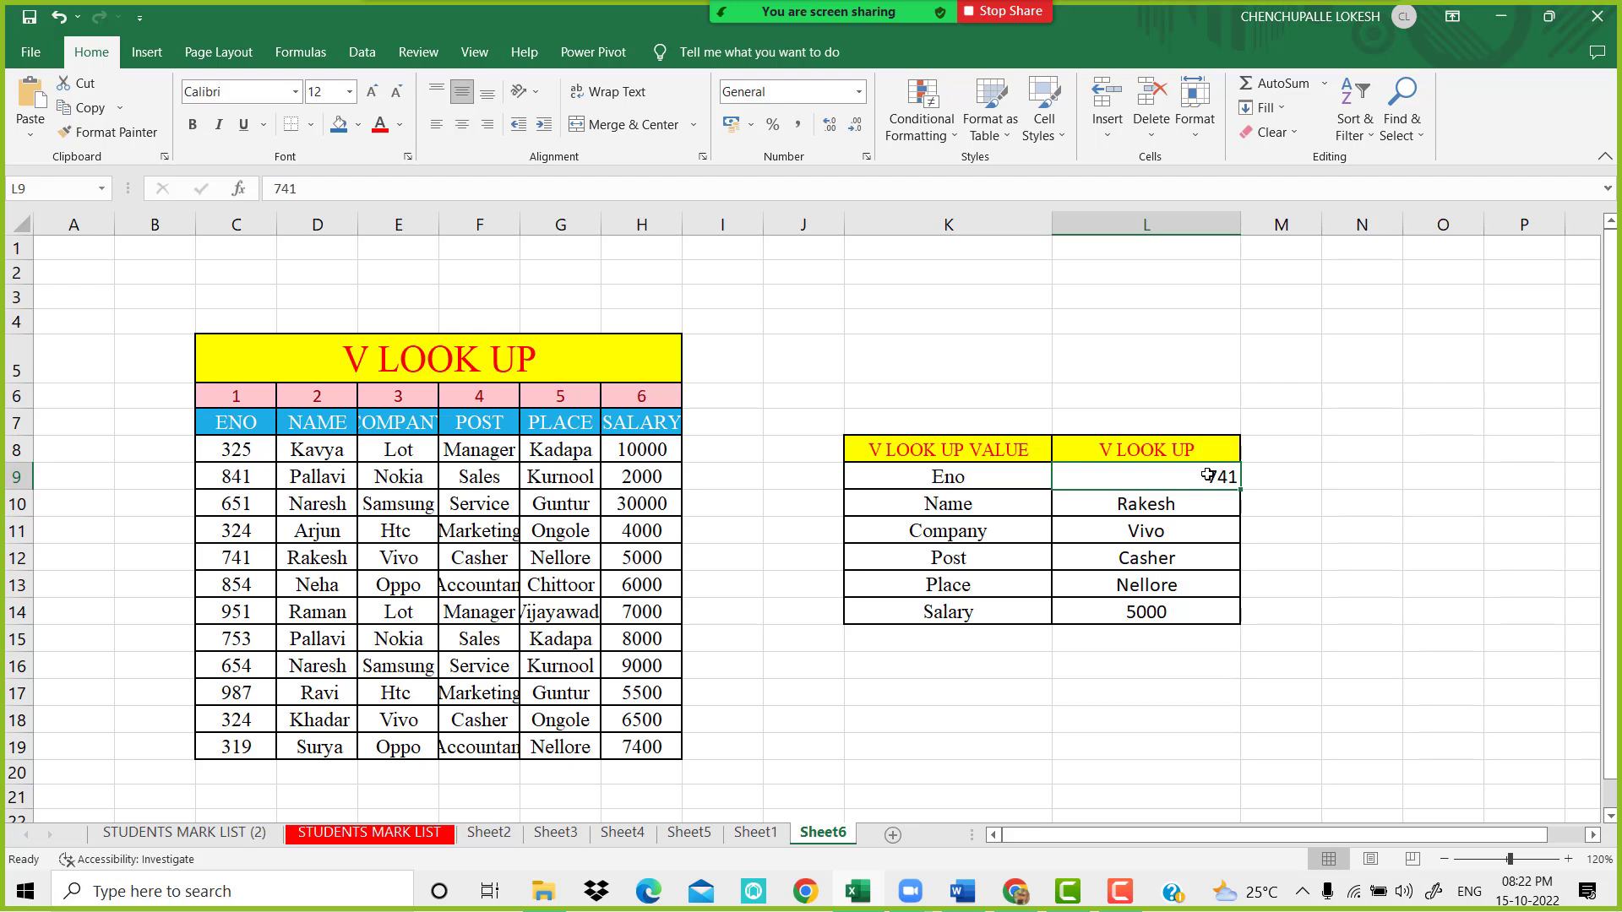
pyautogui.write('324')
pyautogui.press('Return')
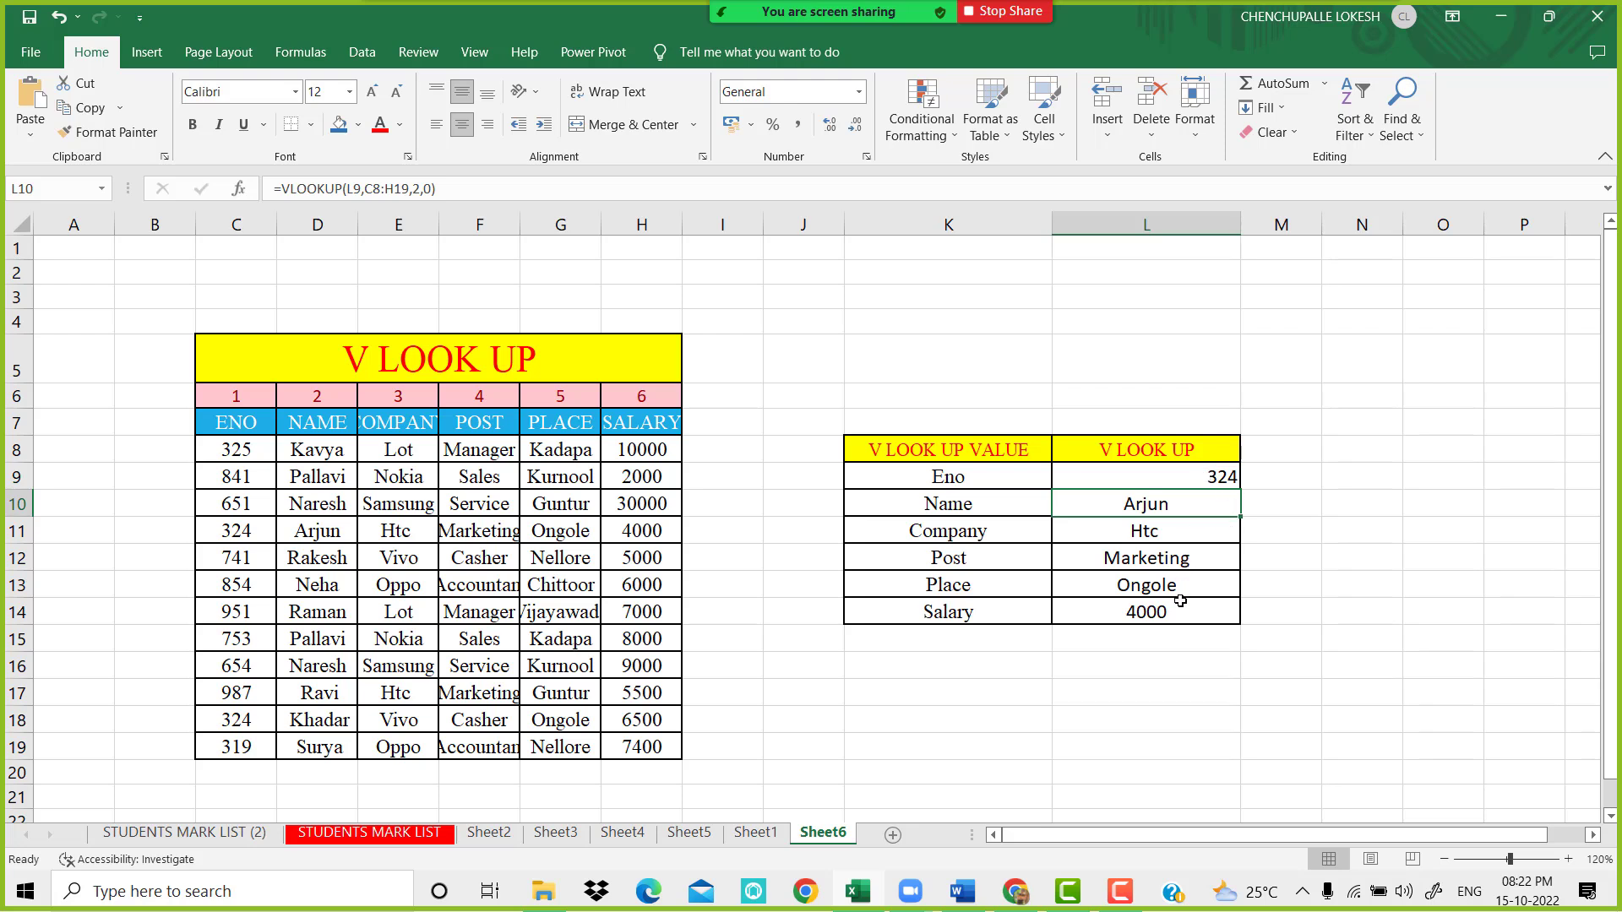
pyautogui.click(1209, 474)
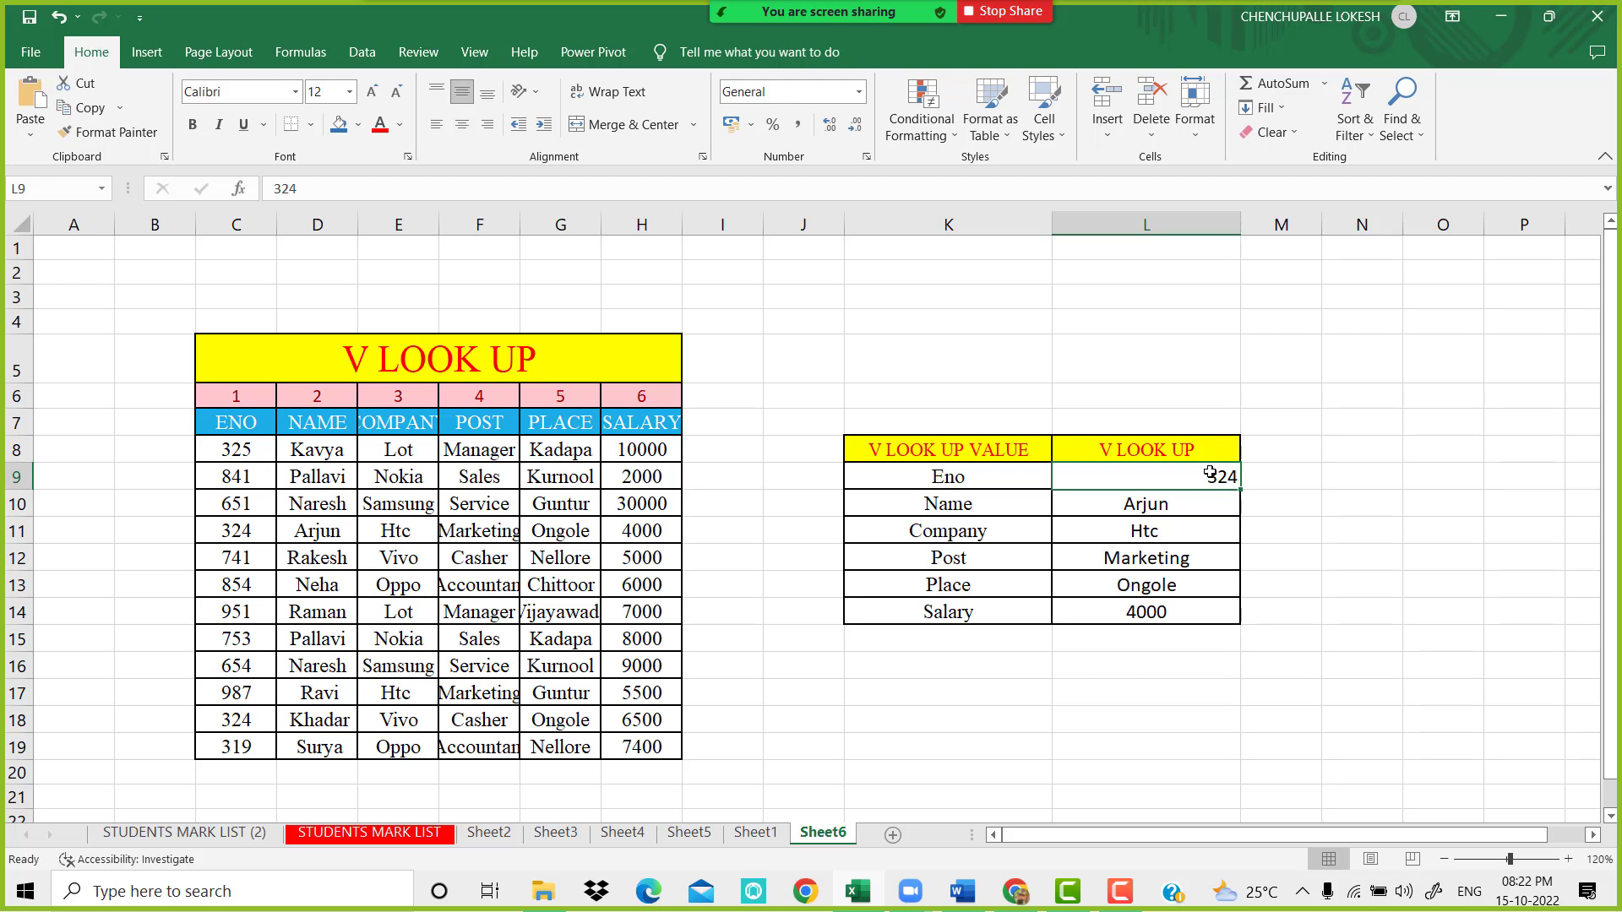
# Change the duplicate Eno in C18 from 324 to 326
pyautogui.doubleClick(253, 717)
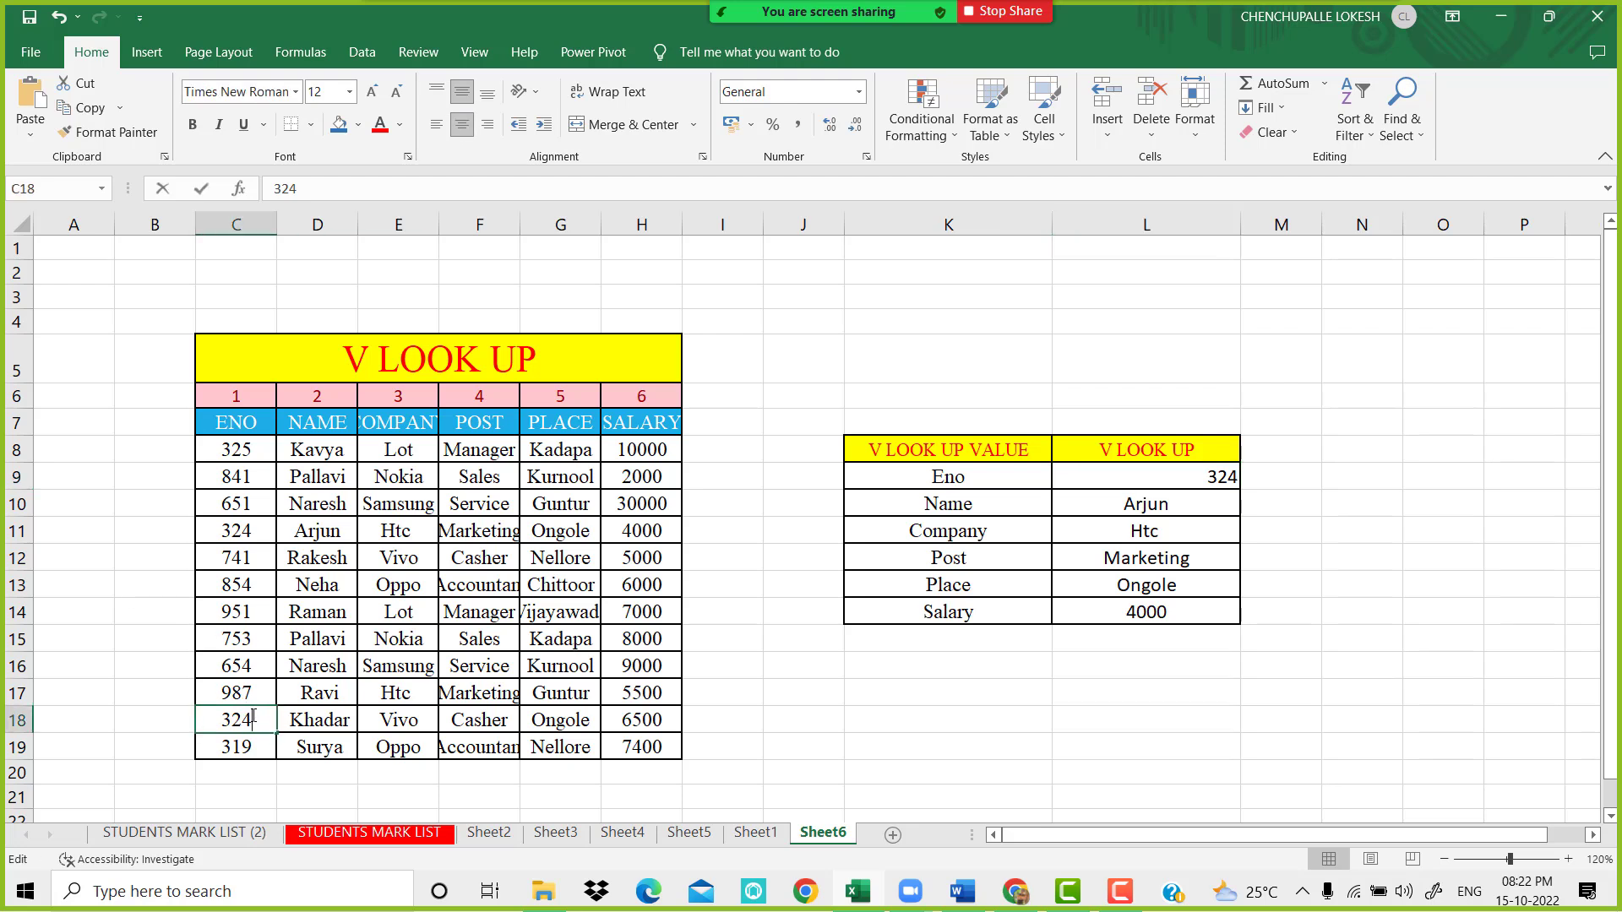
pyautogui.press('BackSpace')
pyautogui.write('5')
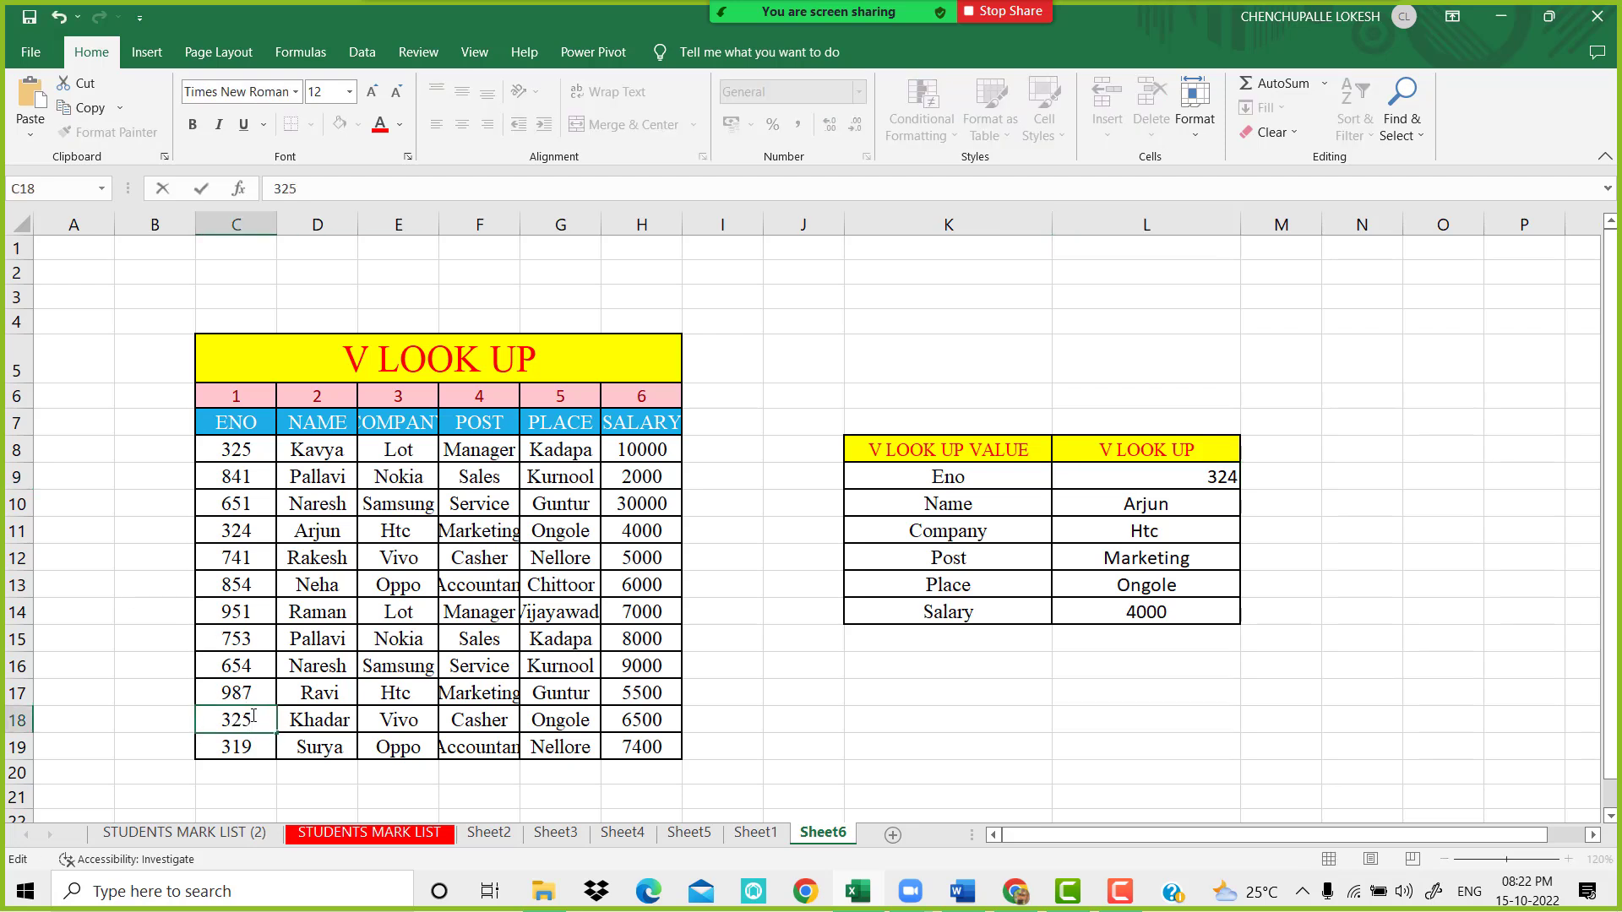
pyautogui.press('BackSpace')
pyautogui.write('6')
pyautogui.press('Return')
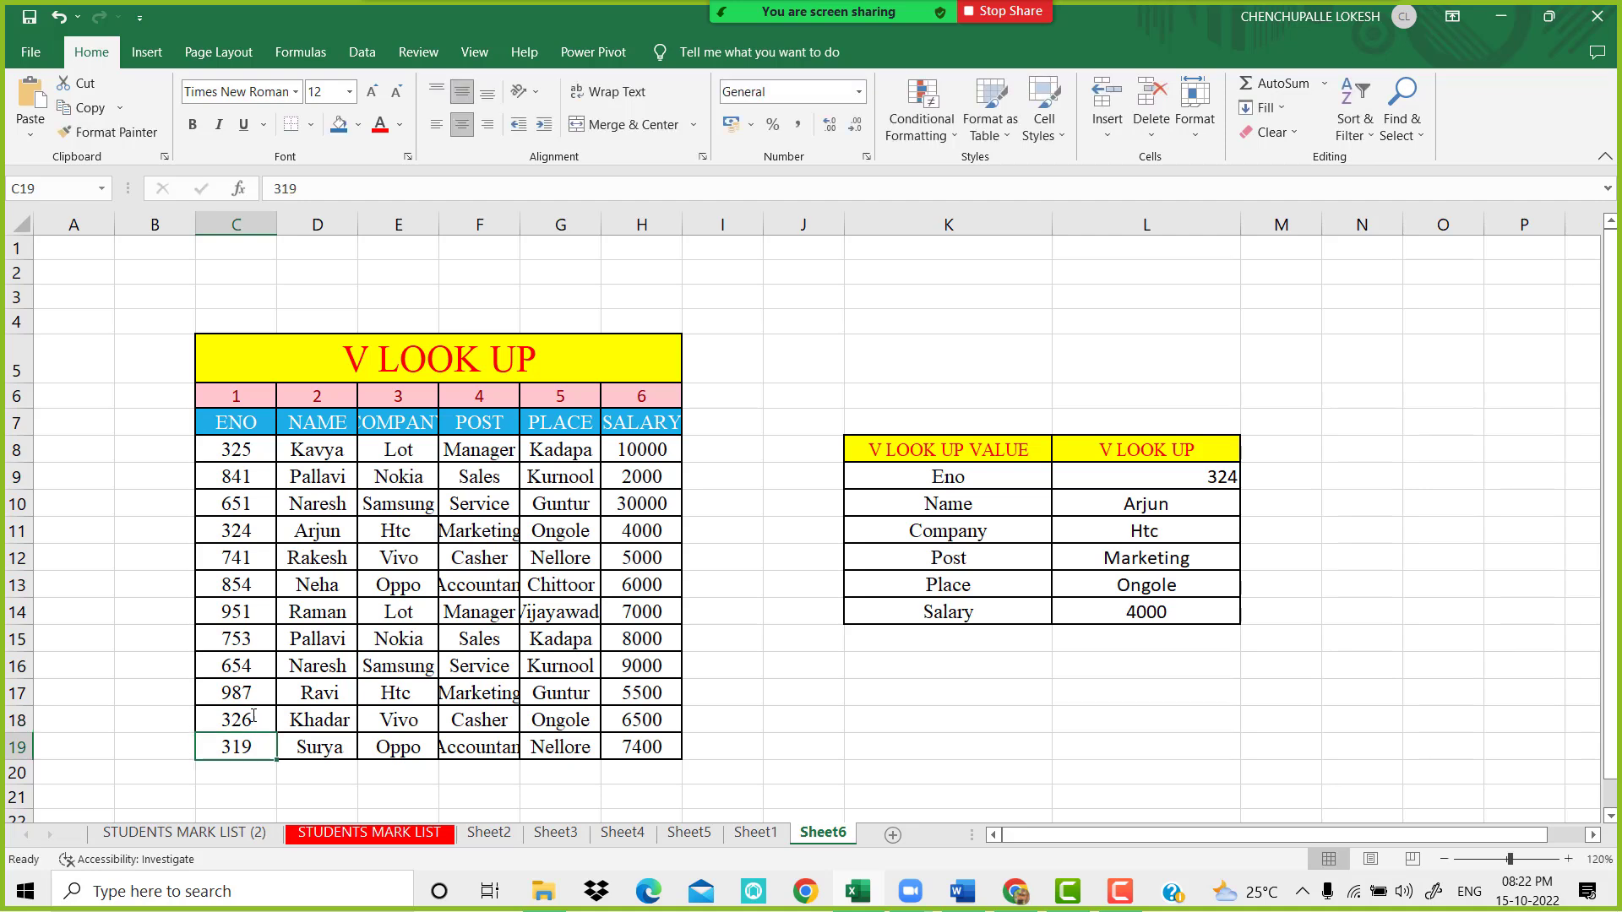
# Look up Eno 654 in L9, returning Samsung, Service, Kurnool and 9000
pyautogui.click(1211, 480)
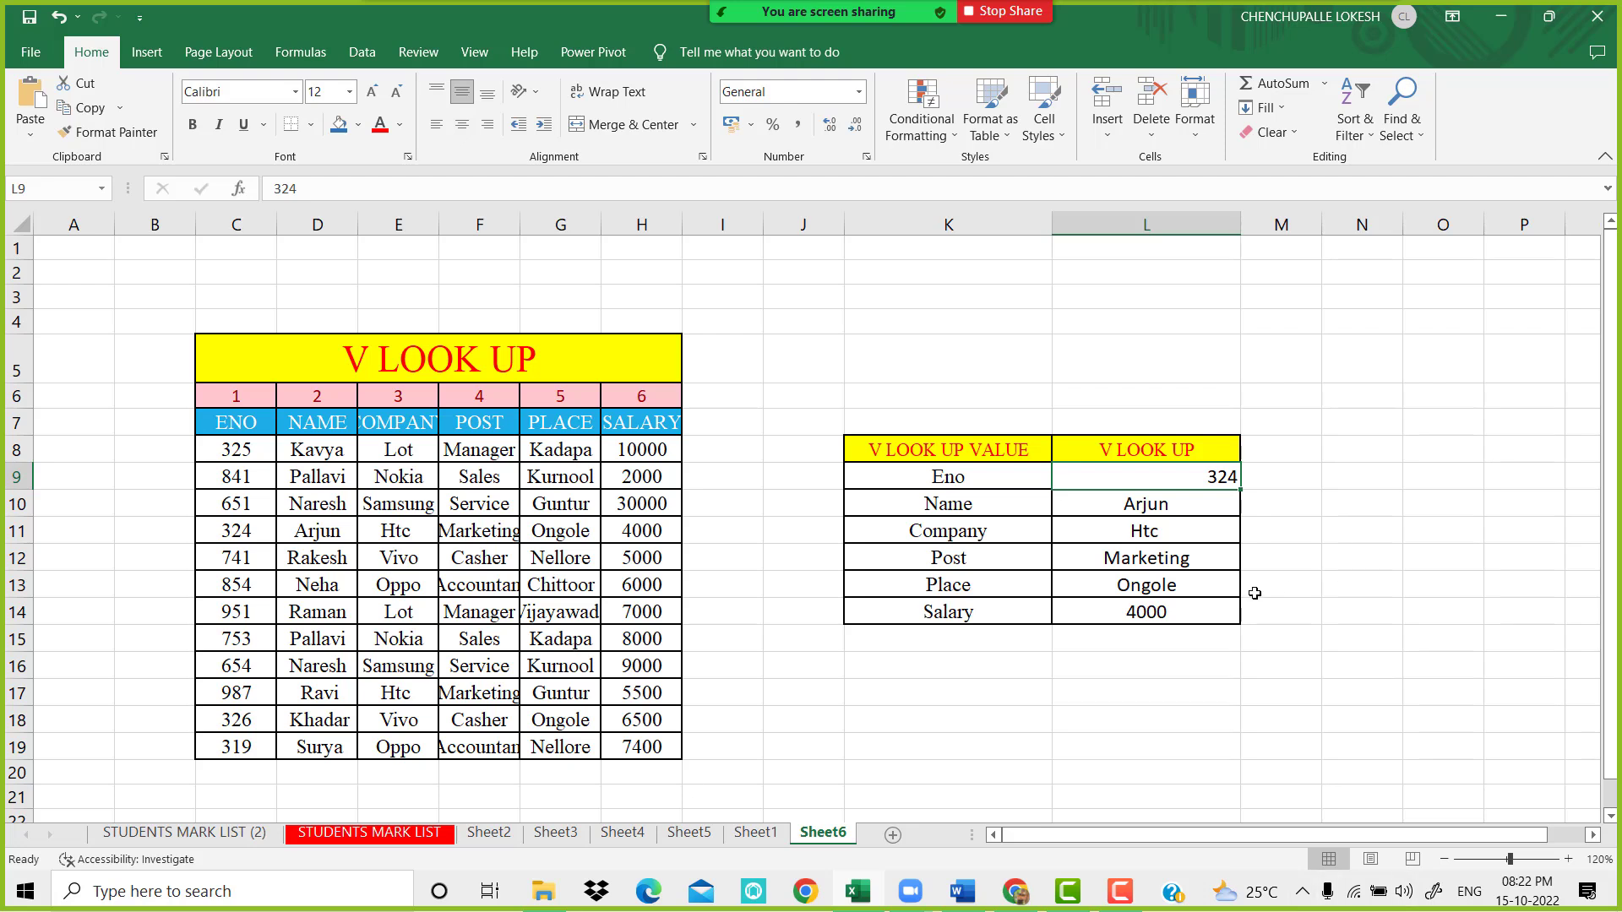
pyautogui.write('6')
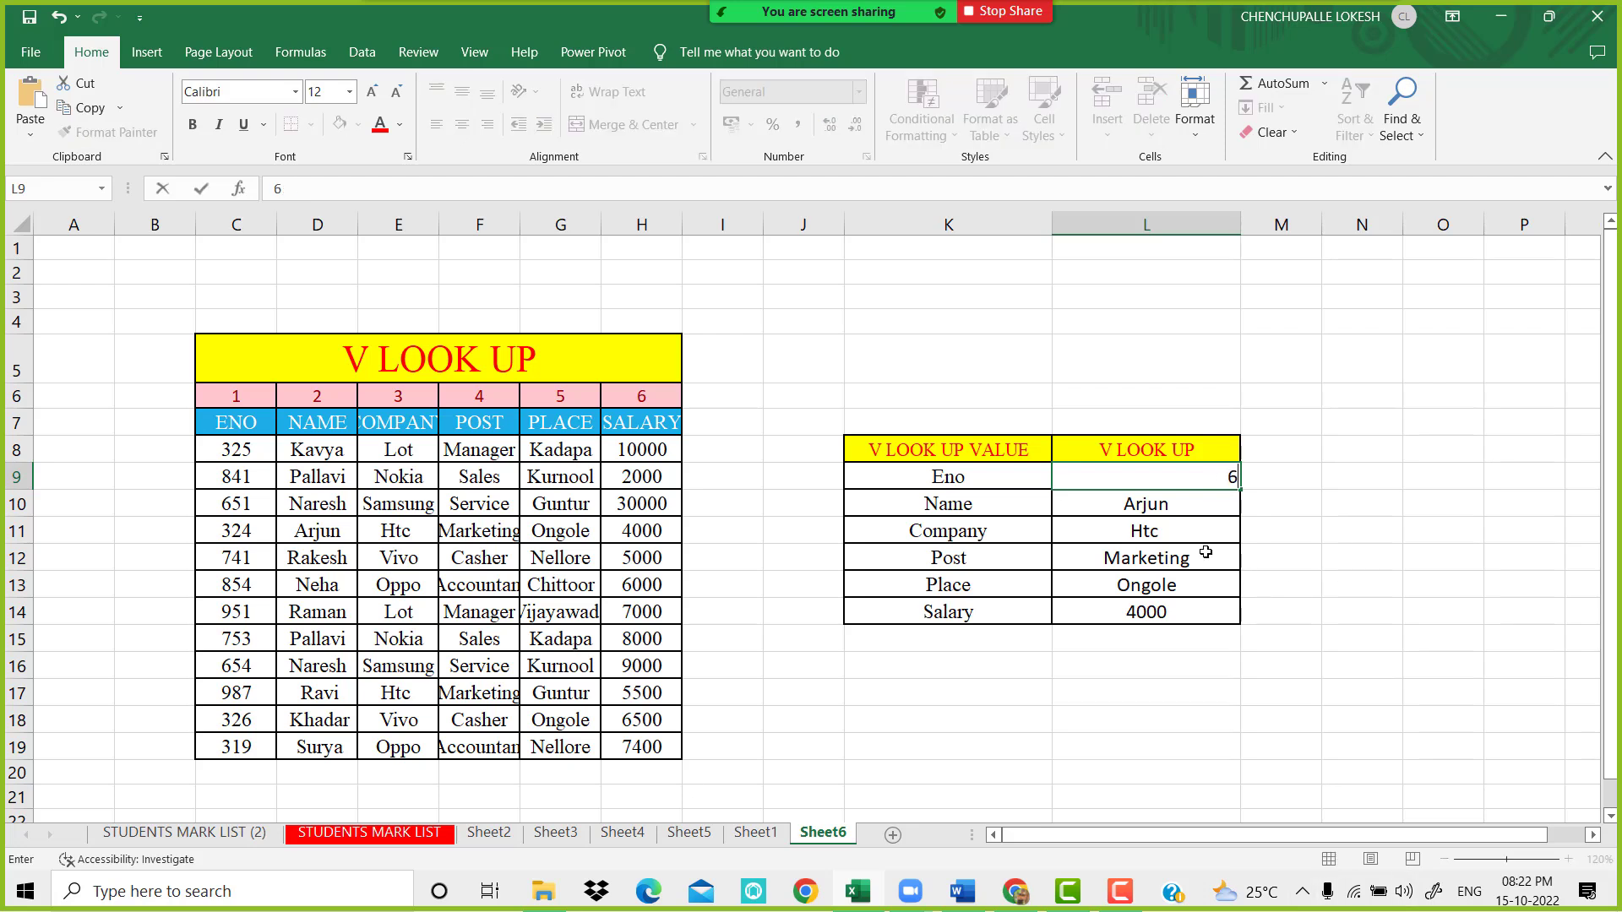
pyautogui.write('54')
pyautogui.press('Return')
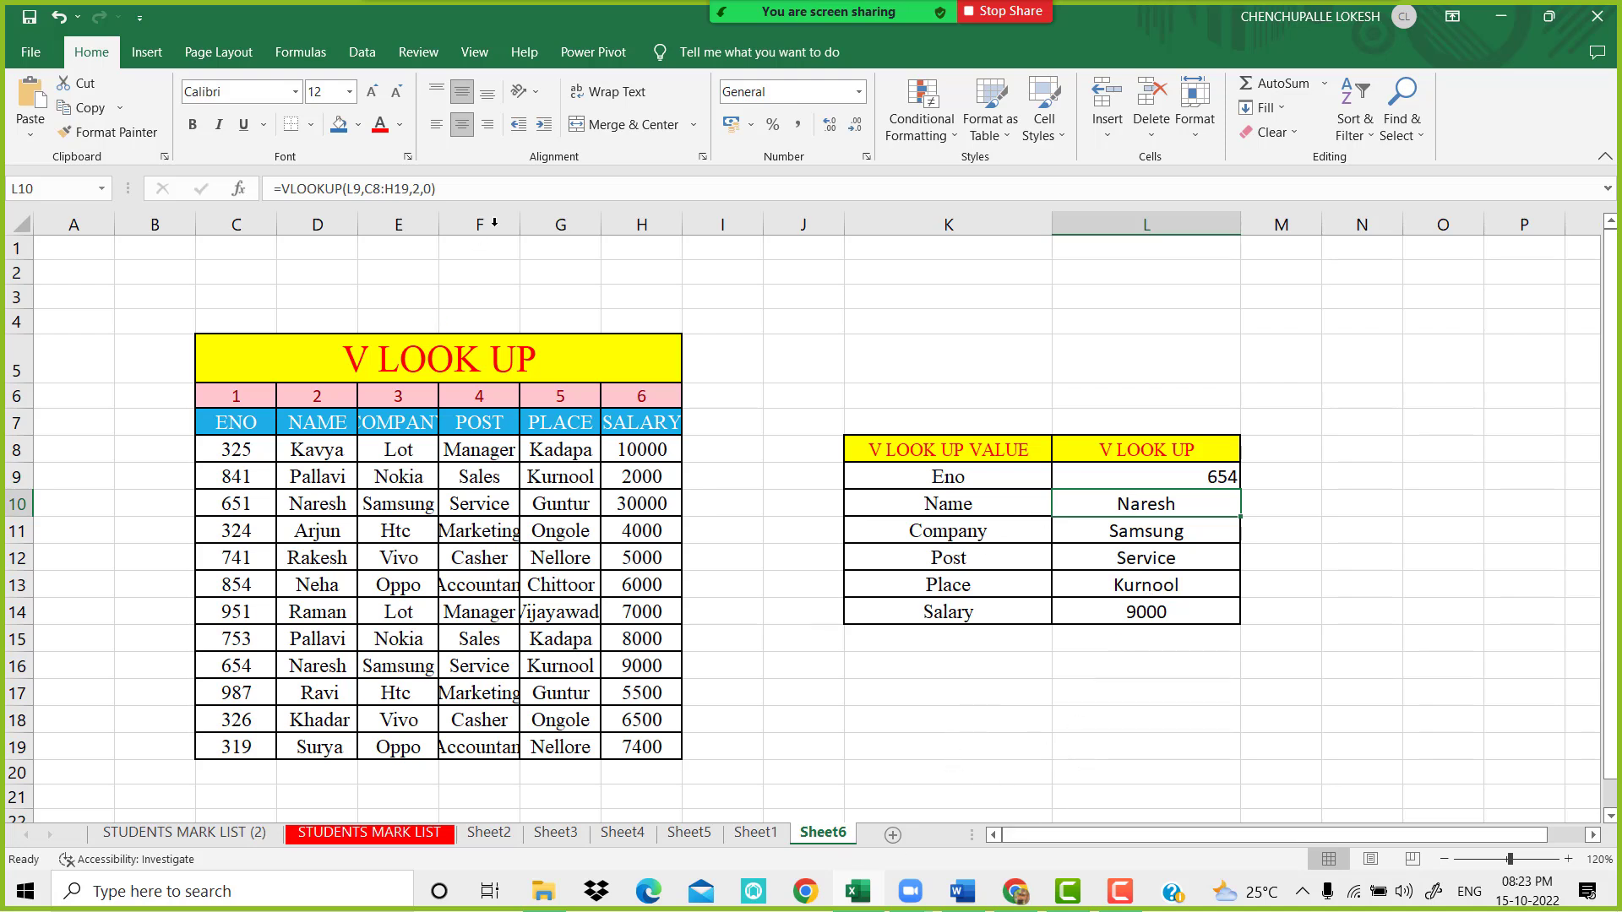
# Widen the POST and COMPANY columns so their contents fit
pyautogui.moveTo(513, 216); pyautogui.dragTo(572, 228)
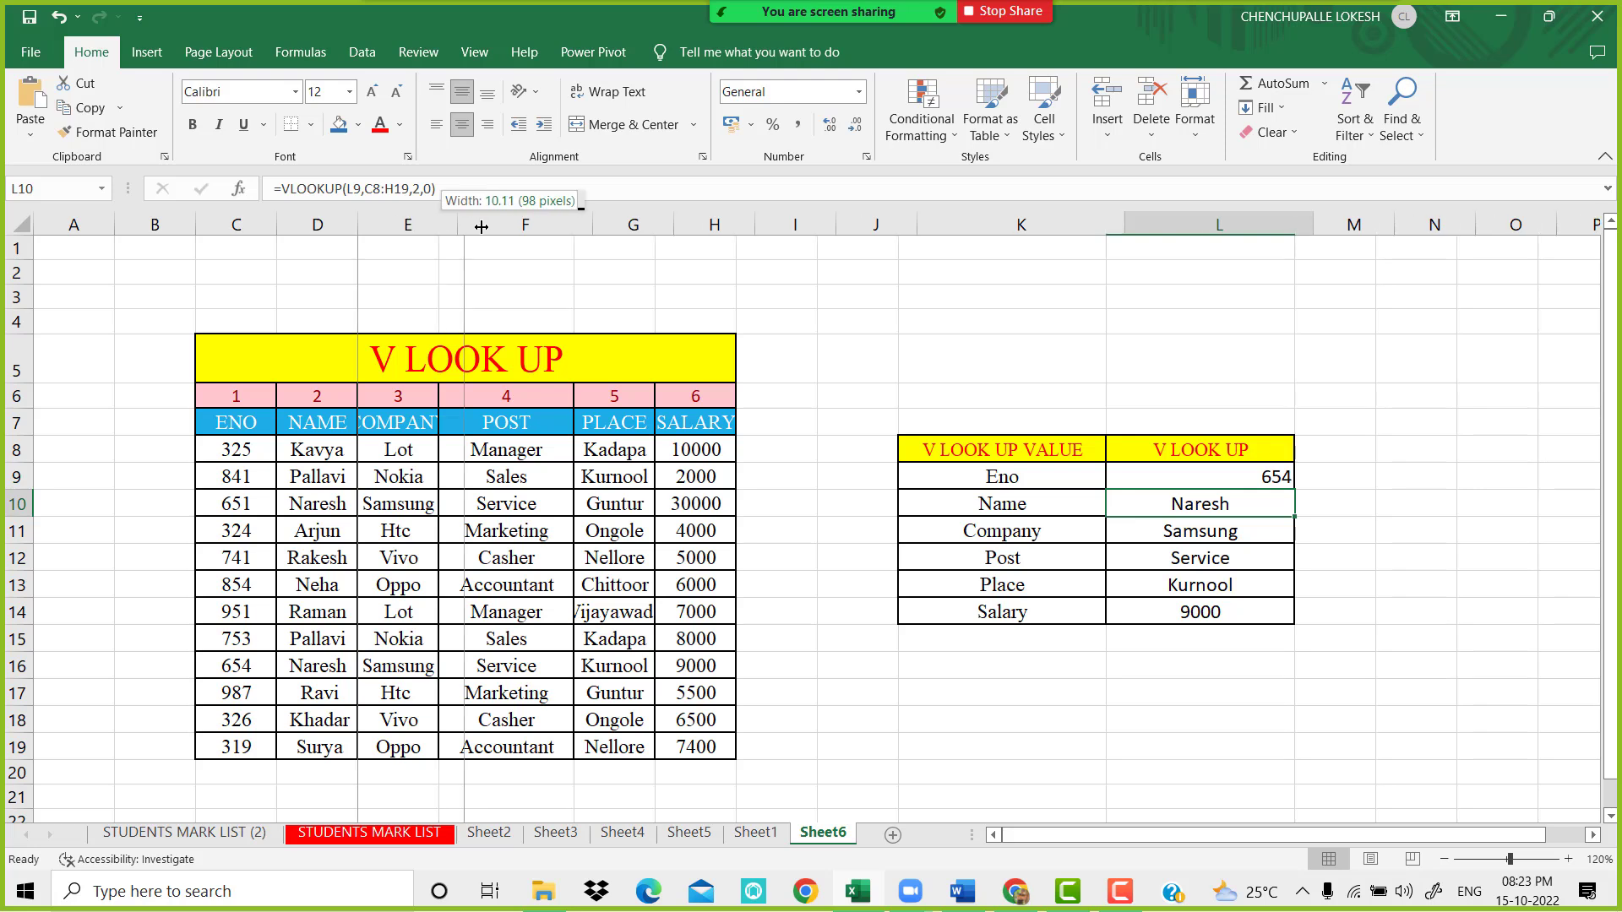
pyautogui.moveTo(440, 226); pyautogui.dragTo(488, 226)
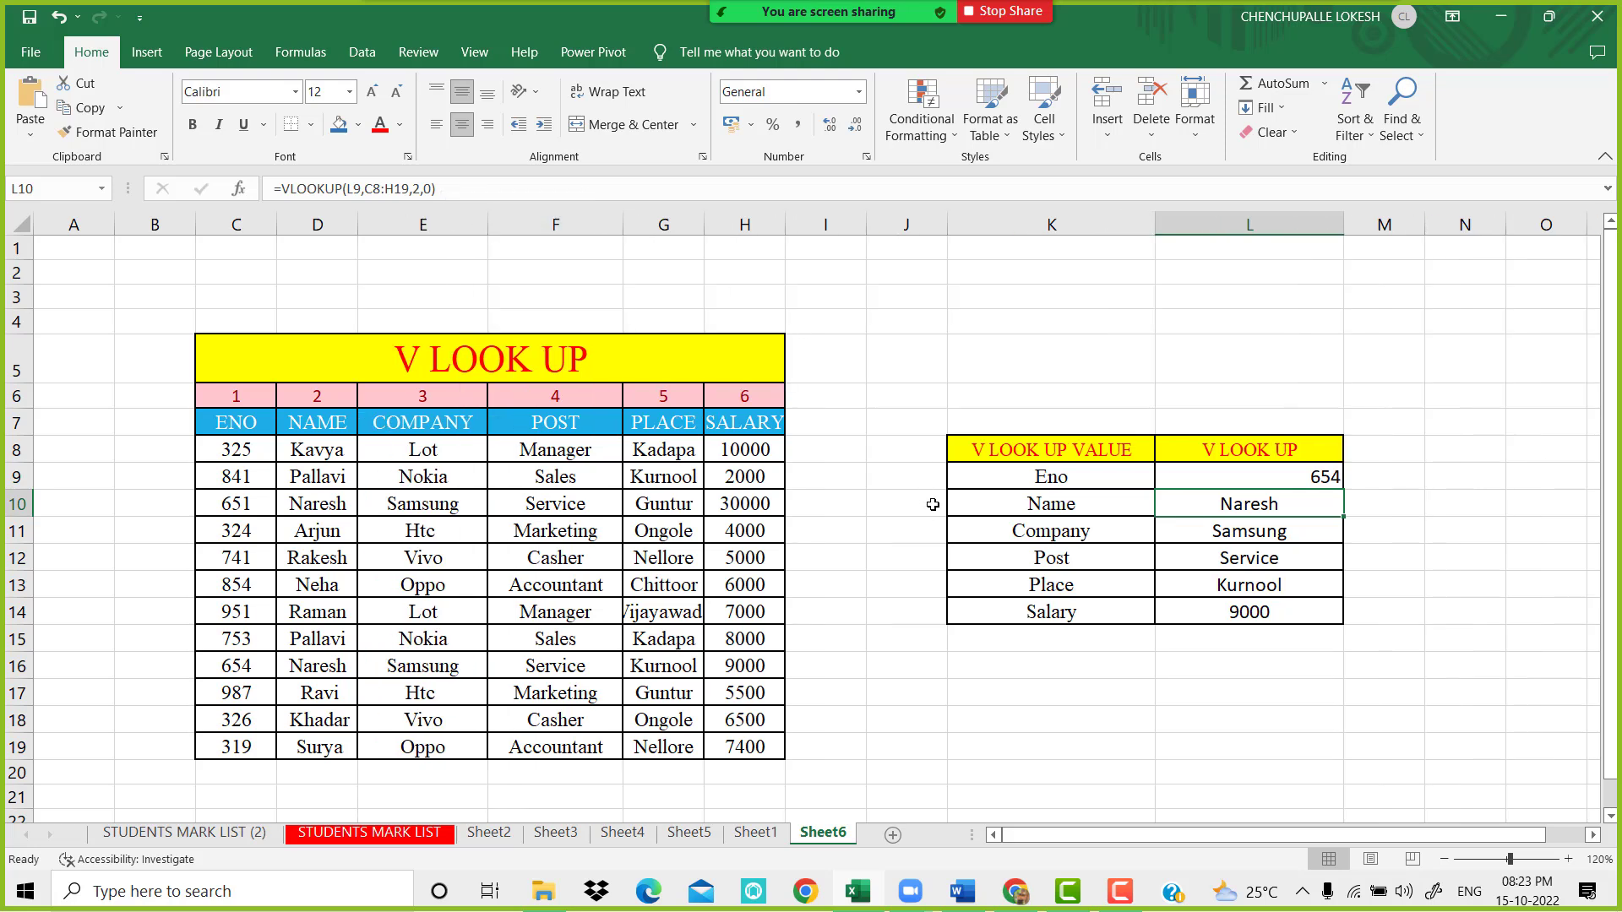
pyautogui.click(880, 561)
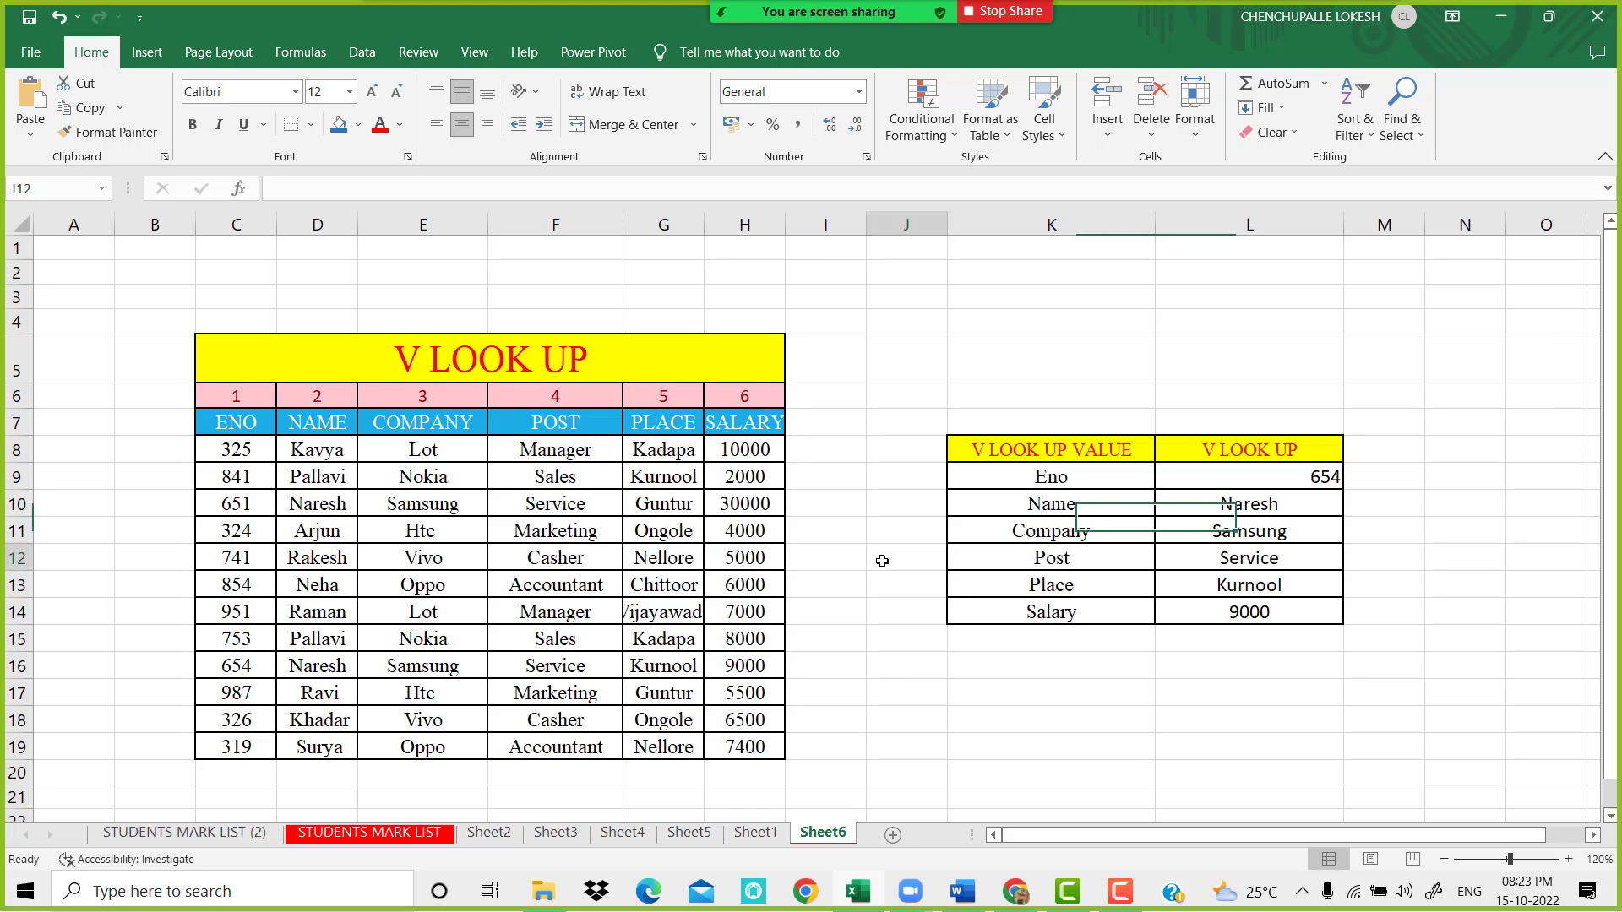
# Browse the Word notes' employee table and QUATIONS list, then show the meeting participants list
pyautogui.click(960, 892)
pyautogui.scroll(4, 982, 608)
pyautogui.scroll(5, 982, 608)
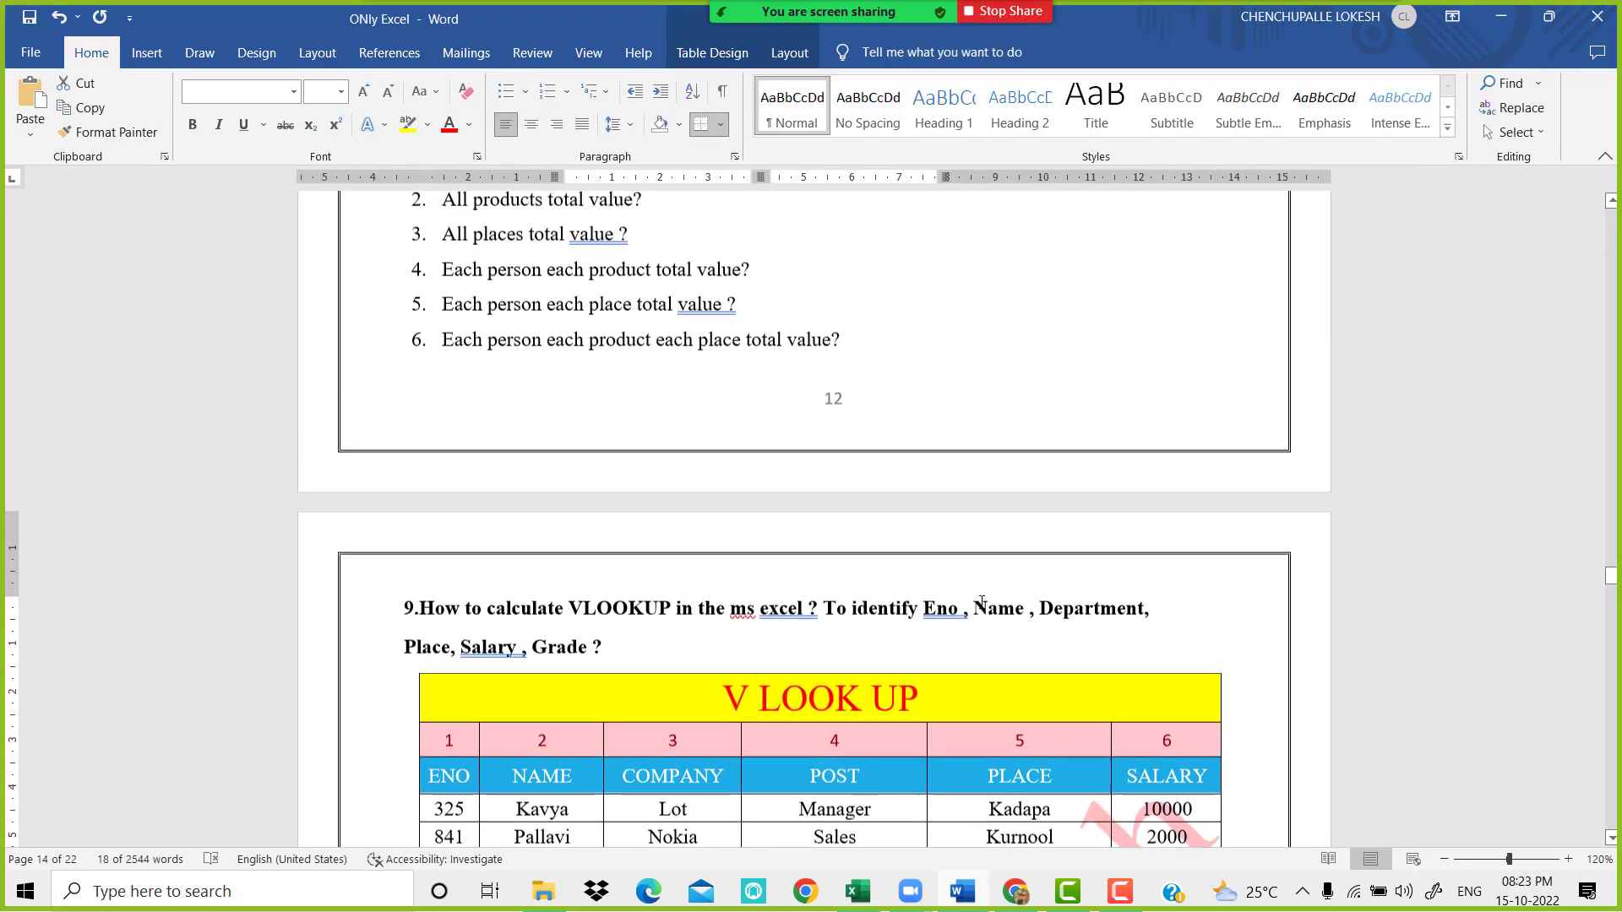
pyautogui.scroll(5, 982, 607)
pyautogui.scroll(4, 981, 603)
pyautogui.scroll(4, 982, 603)
pyautogui.scroll(7, 981, 602)
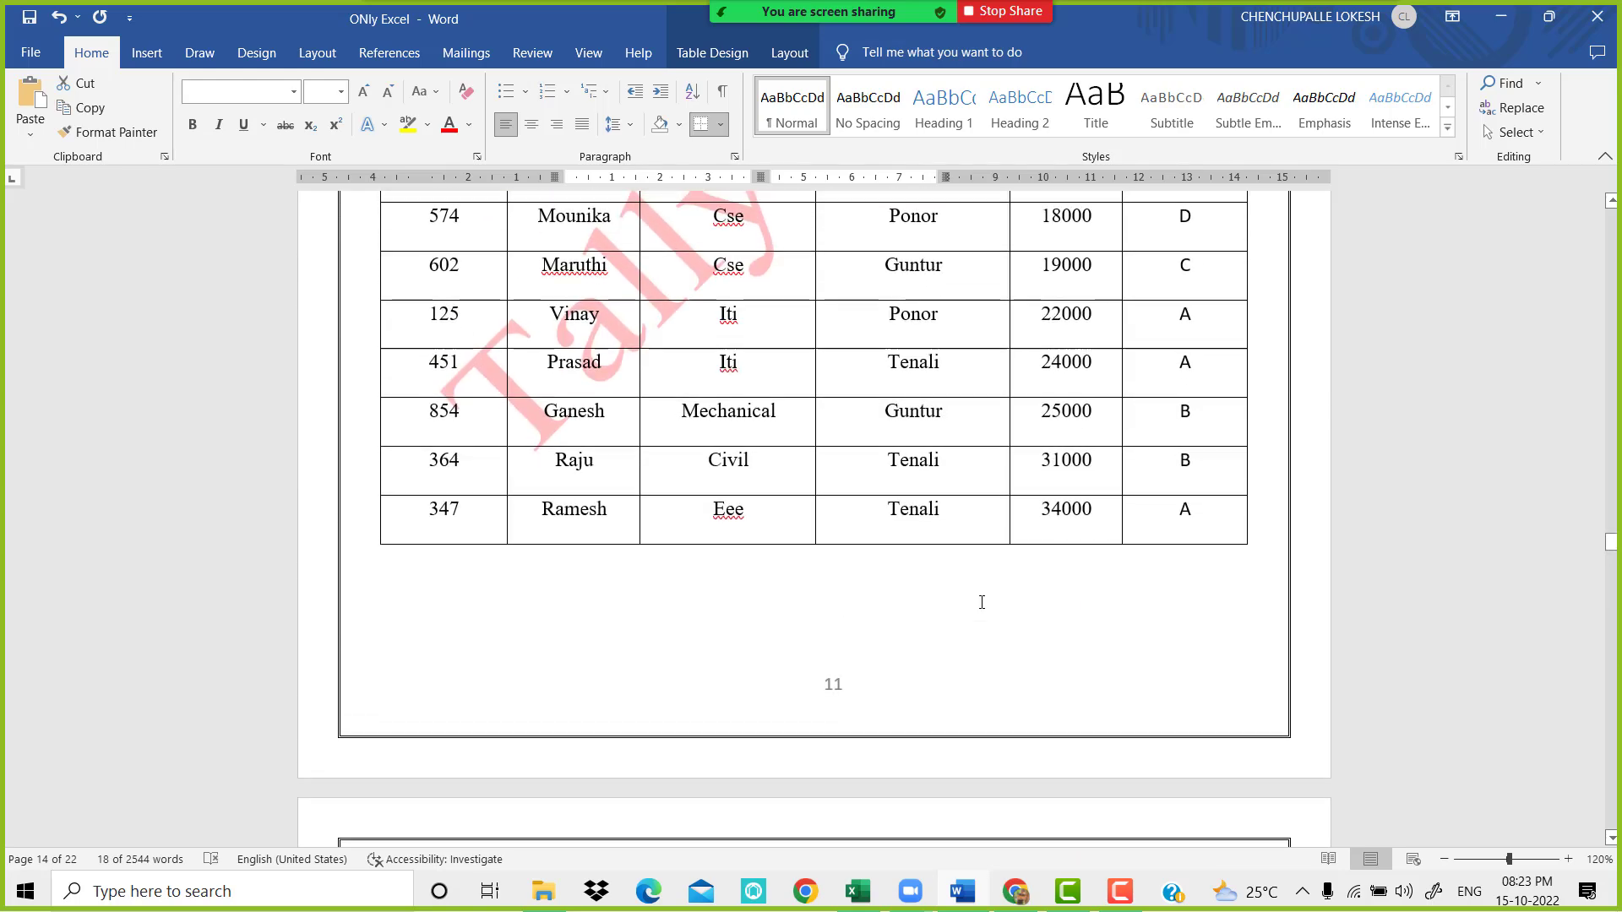
pyautogui.scroll(9, 982, 602)
pyautogui.scroll(-4, 982, 603)
pyautogui.scroll(-6, 982, 603)
pyautogui.scroll(-7, 982, 602)
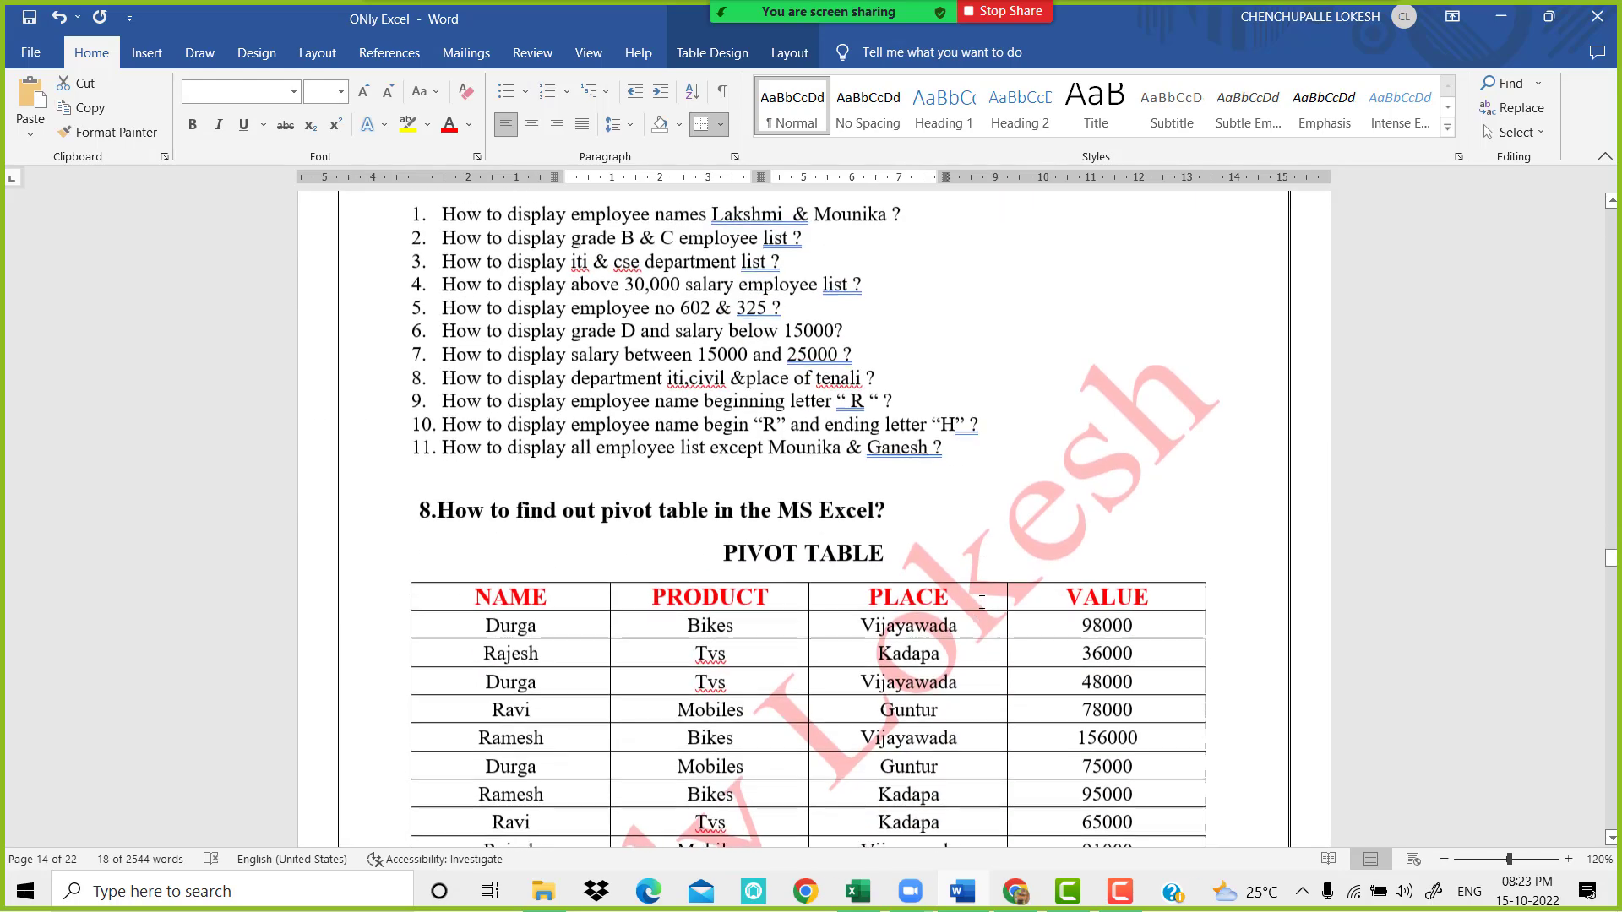
pyautogui.scroll(-4, 981, 602)
pyautogui.scroll(-3, 982, 603)
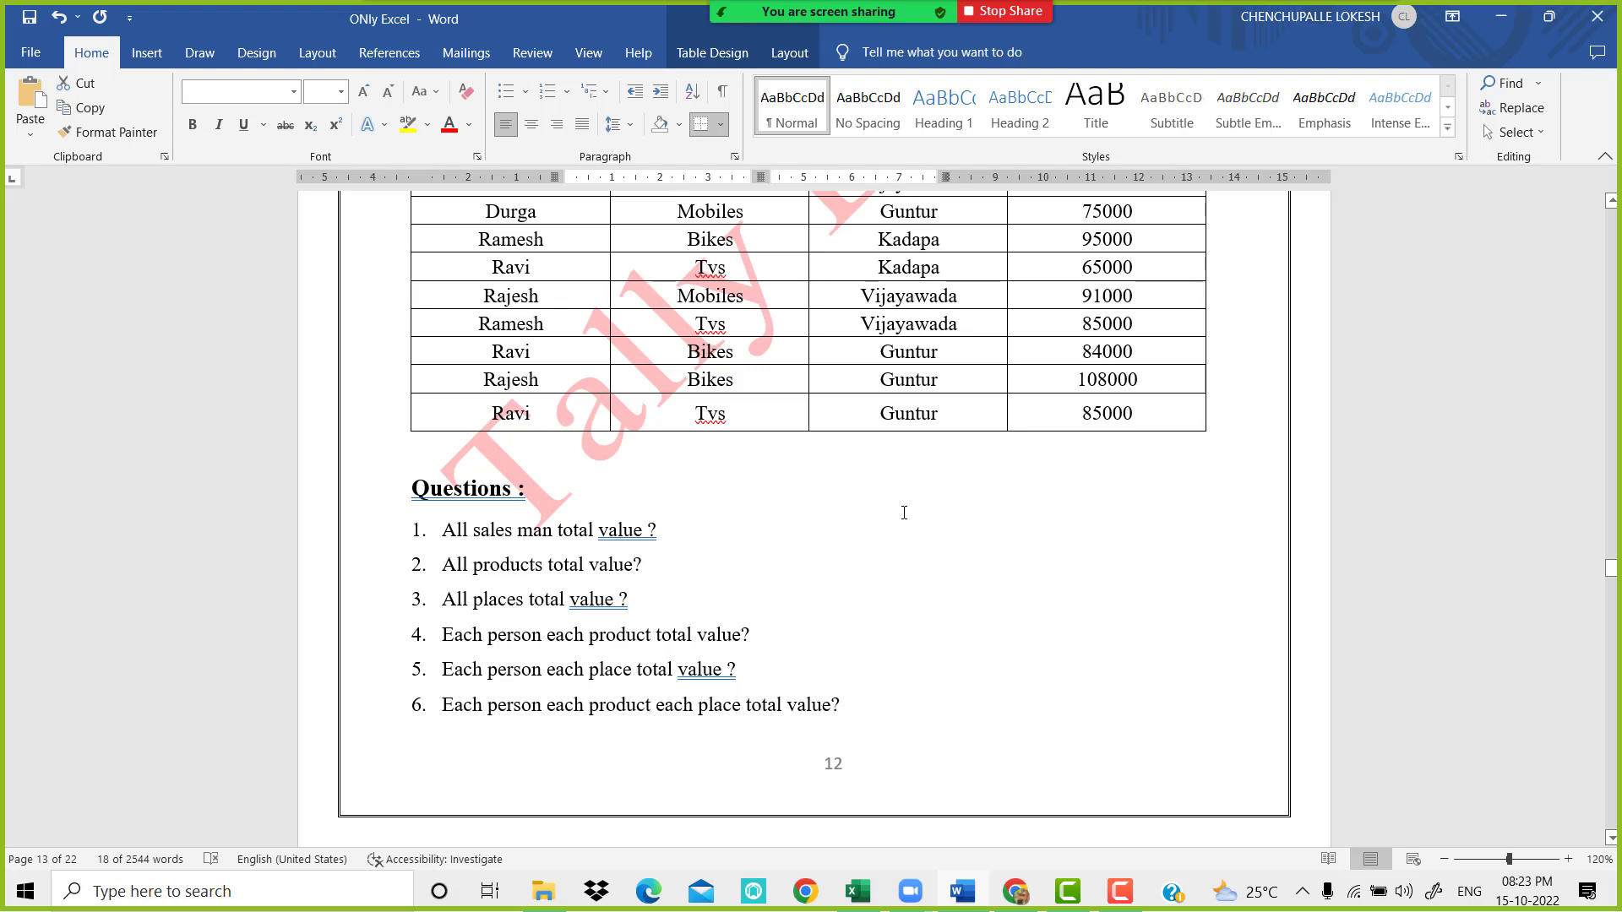
pyautogui.scroll(5, 904, 477)
pyautogui.scroll(3, 842, 497)
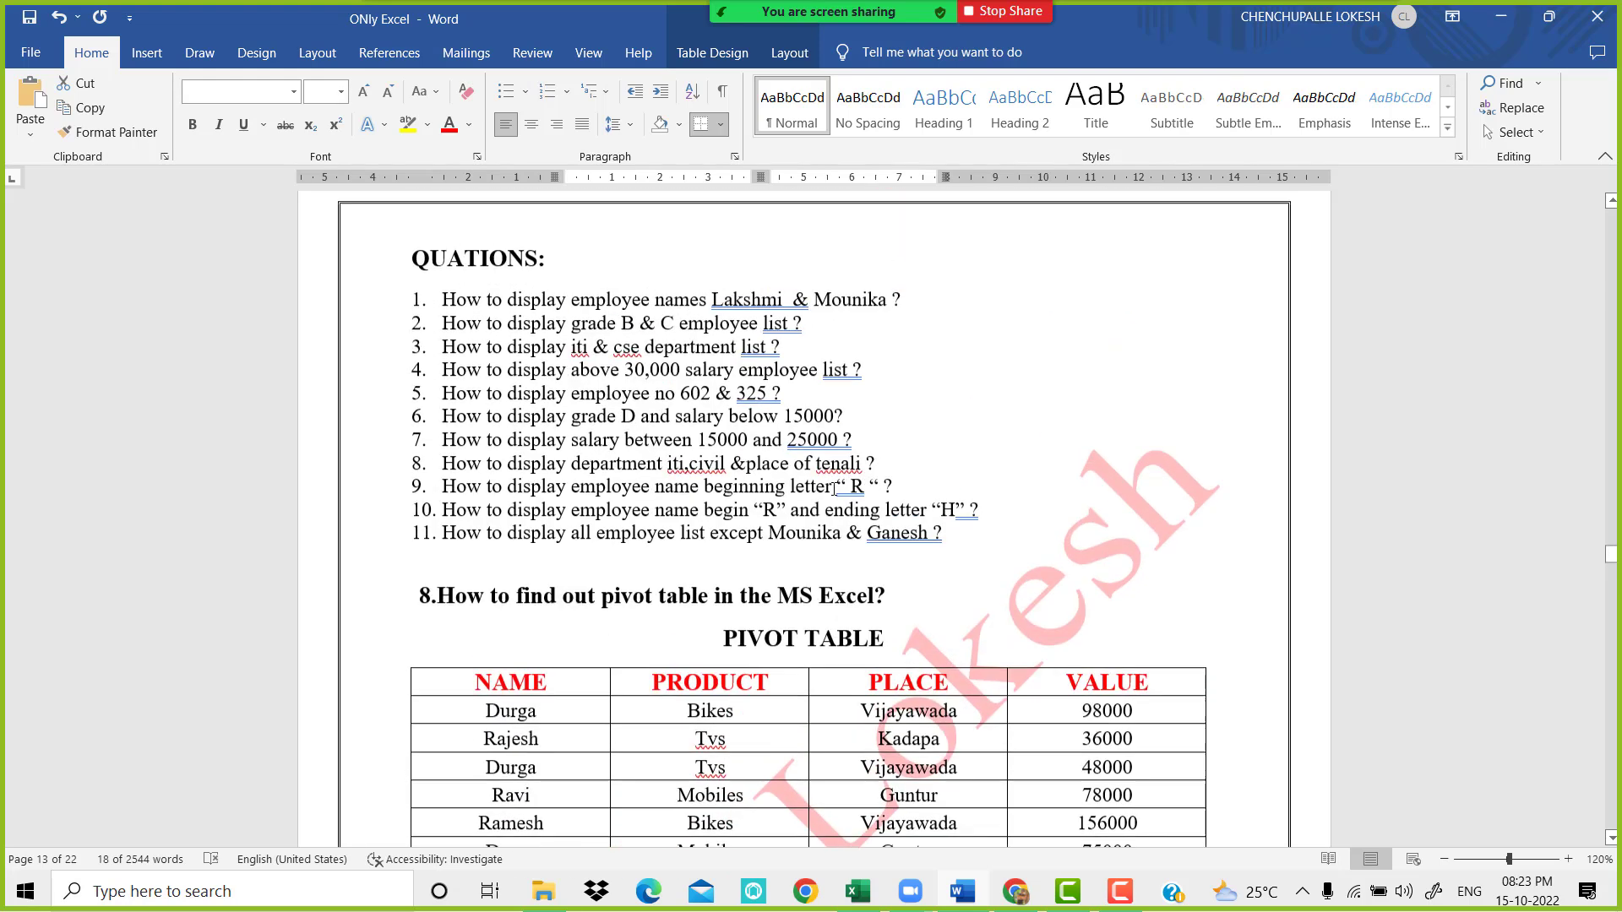
pyautogui.scroll(4, 840, 494)
pyautogui.scroll(2, 836, 490)
pyautogui.scroll(1, 833, 485)
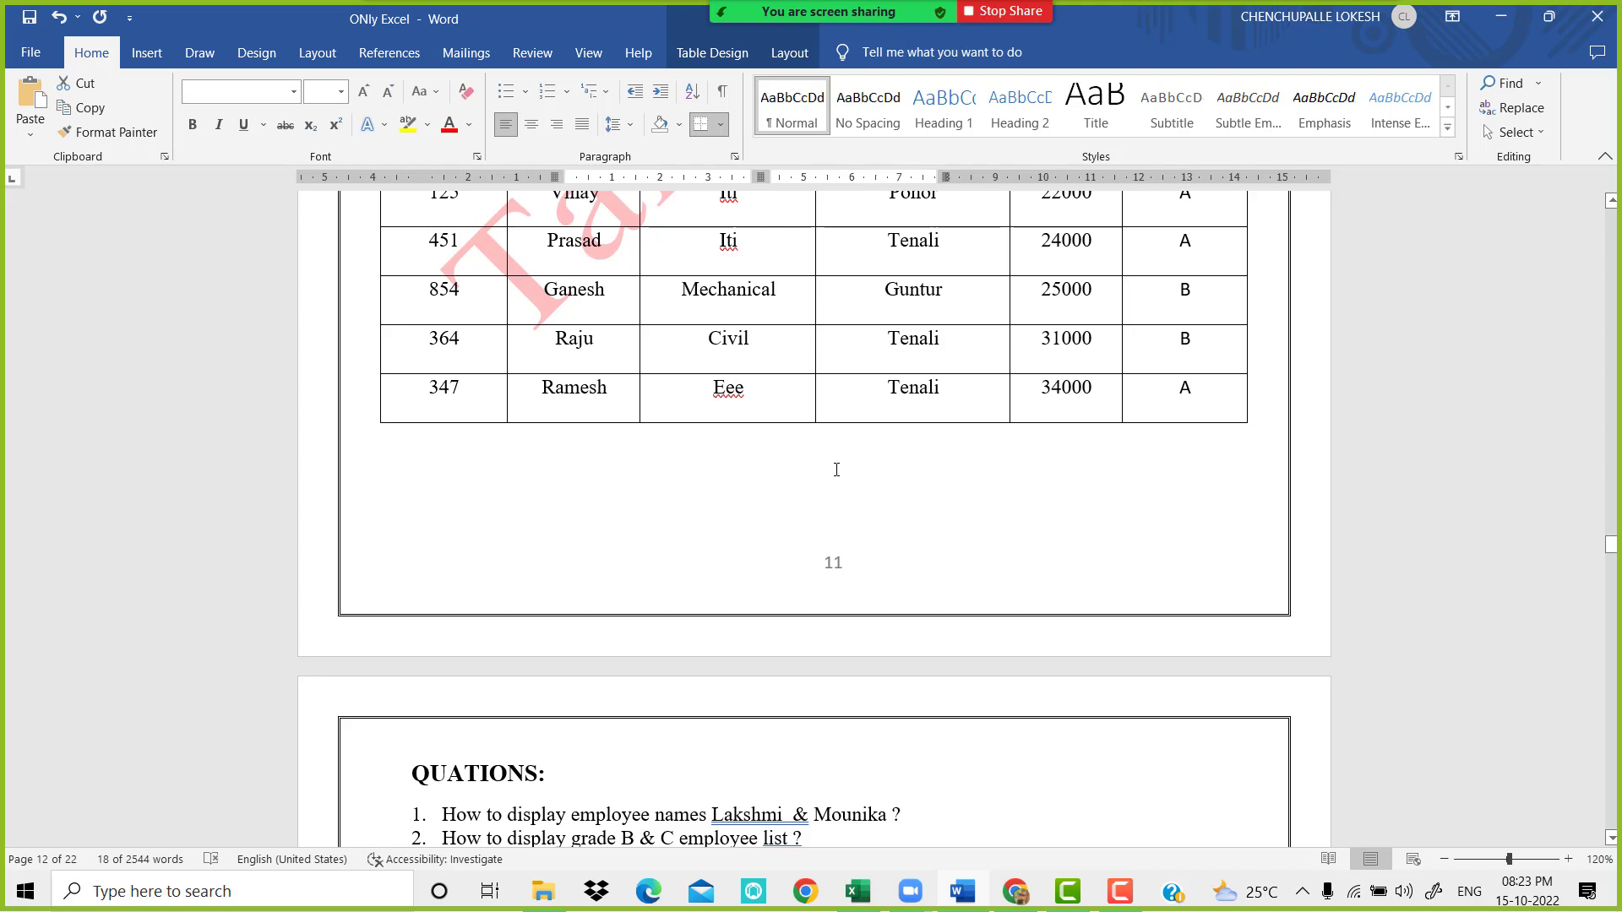
pyautogui.click(701, 28)
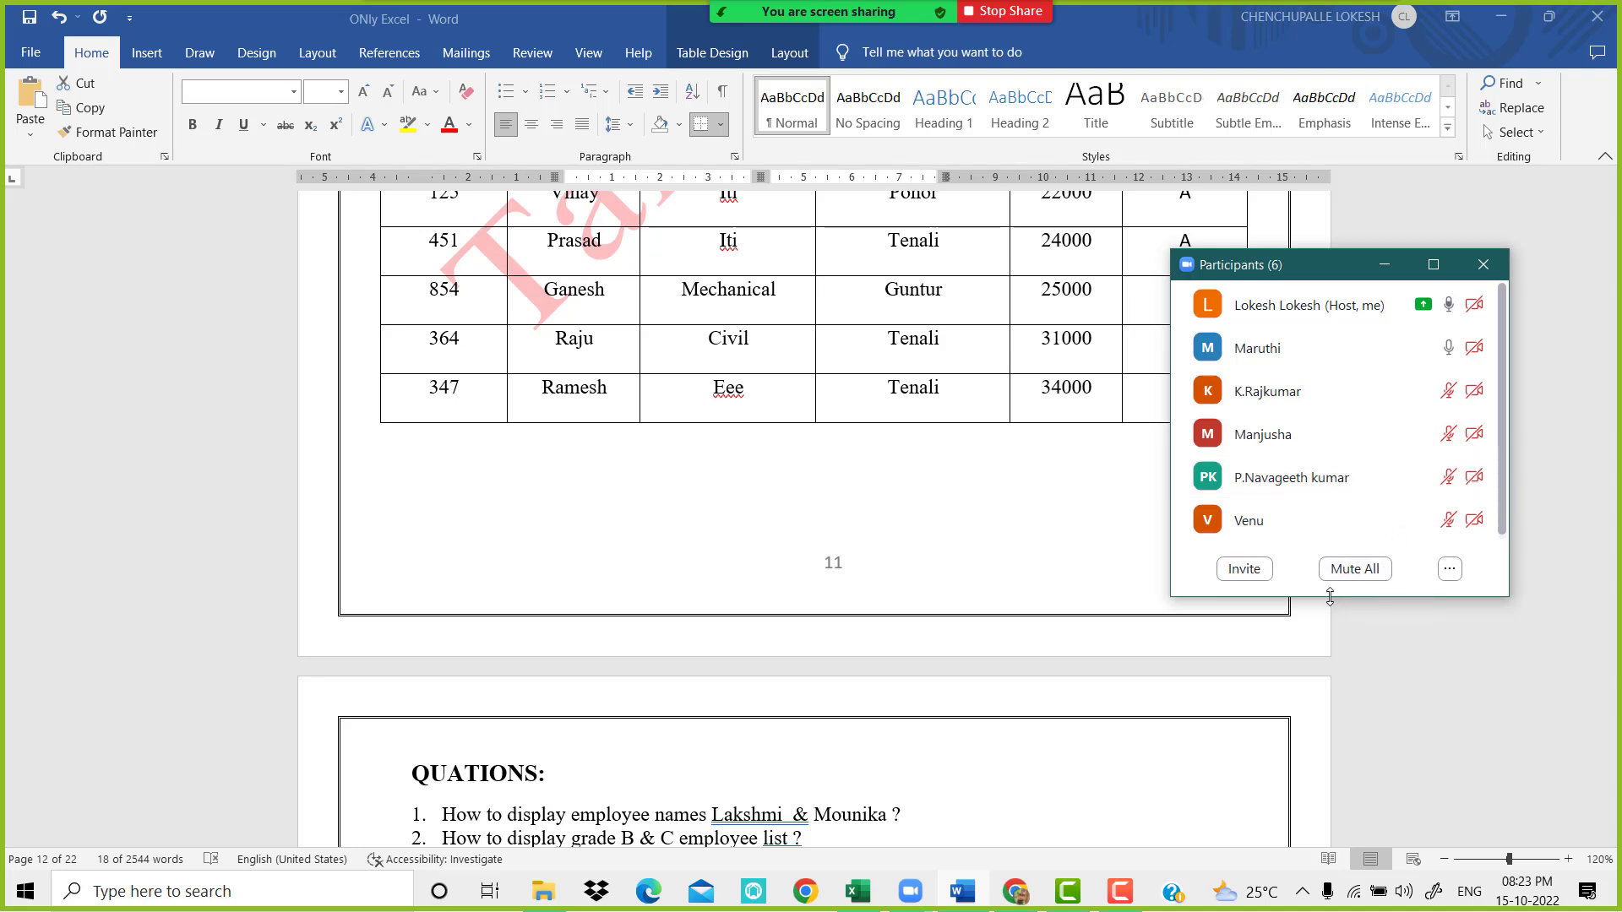
# Resize and close the Zoom participants list, then show the More menu with End
pyautogui.moveTo(1322, 596)
pyautogui.mouseDown()
pyautogui.moveTo(1320, 663)
pyautogui.moveTo(1311, 596)
pyautogui.mouseUp()
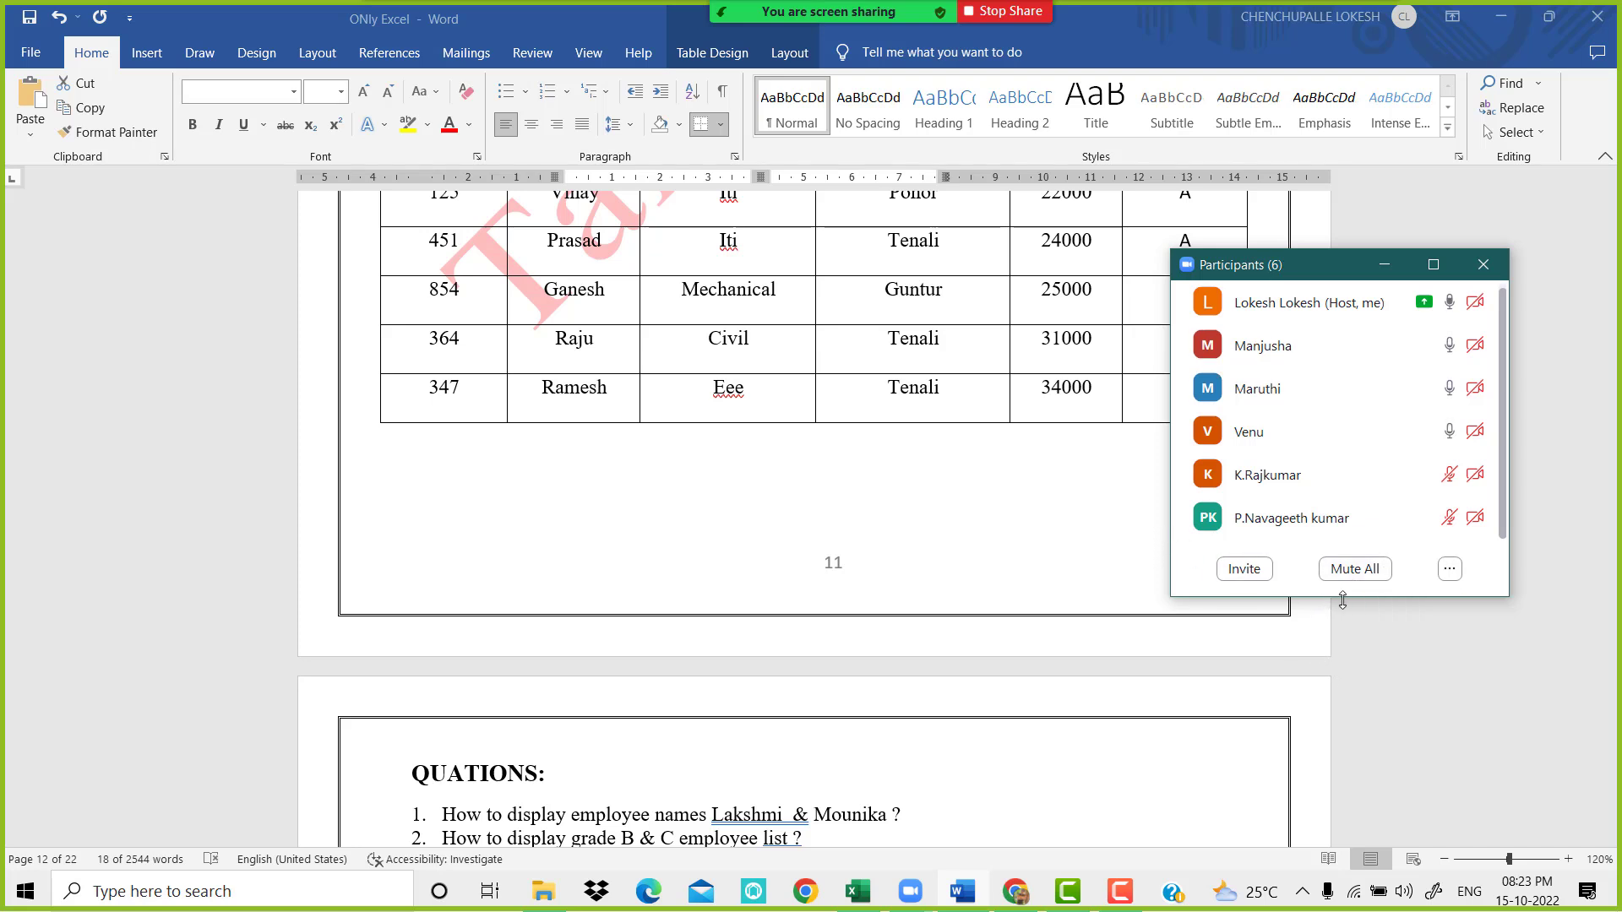
pyautogui.moveTo(1341, 596); pyautogui.dragTo(1343, 595)
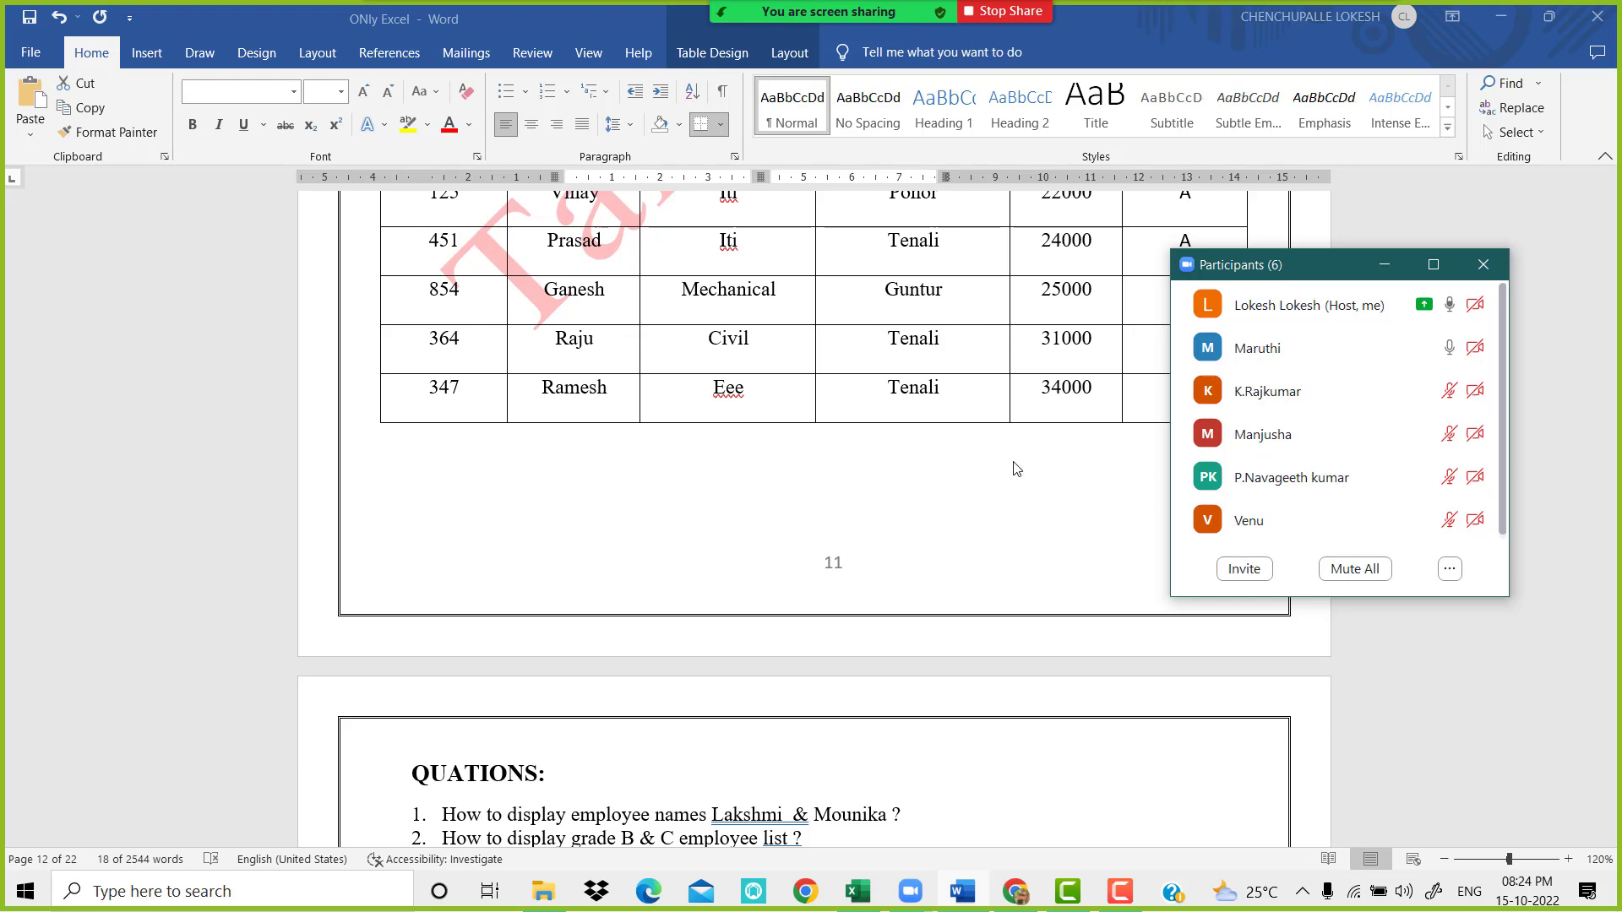
pyautogui.scroll(3, 846, 564)
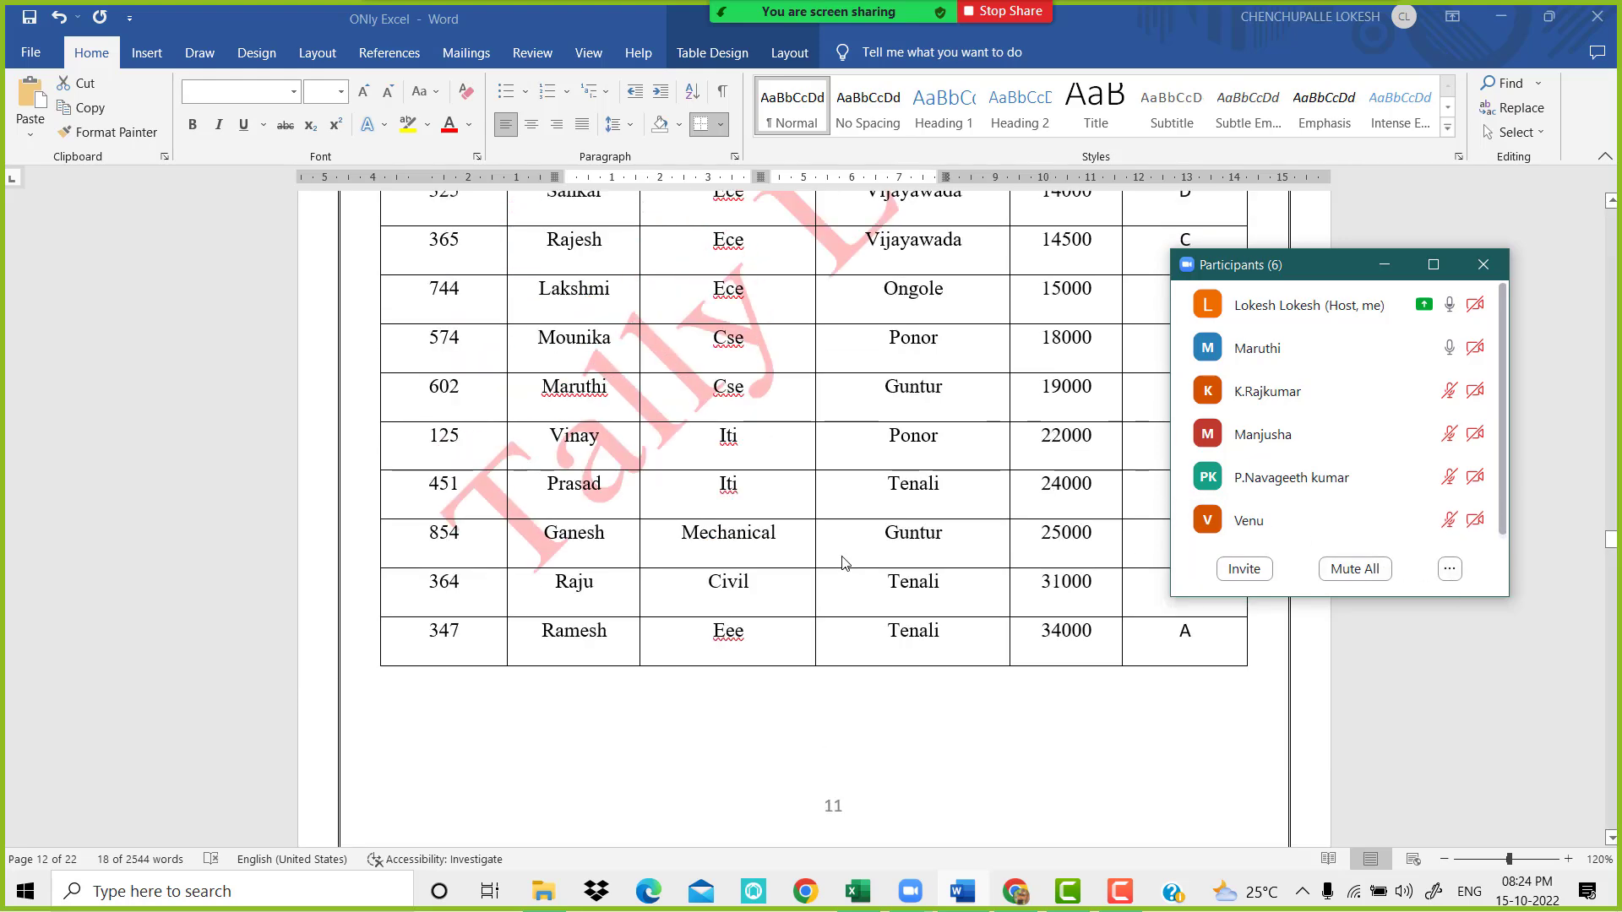
pyautogui.scroll(3, 845, 564)
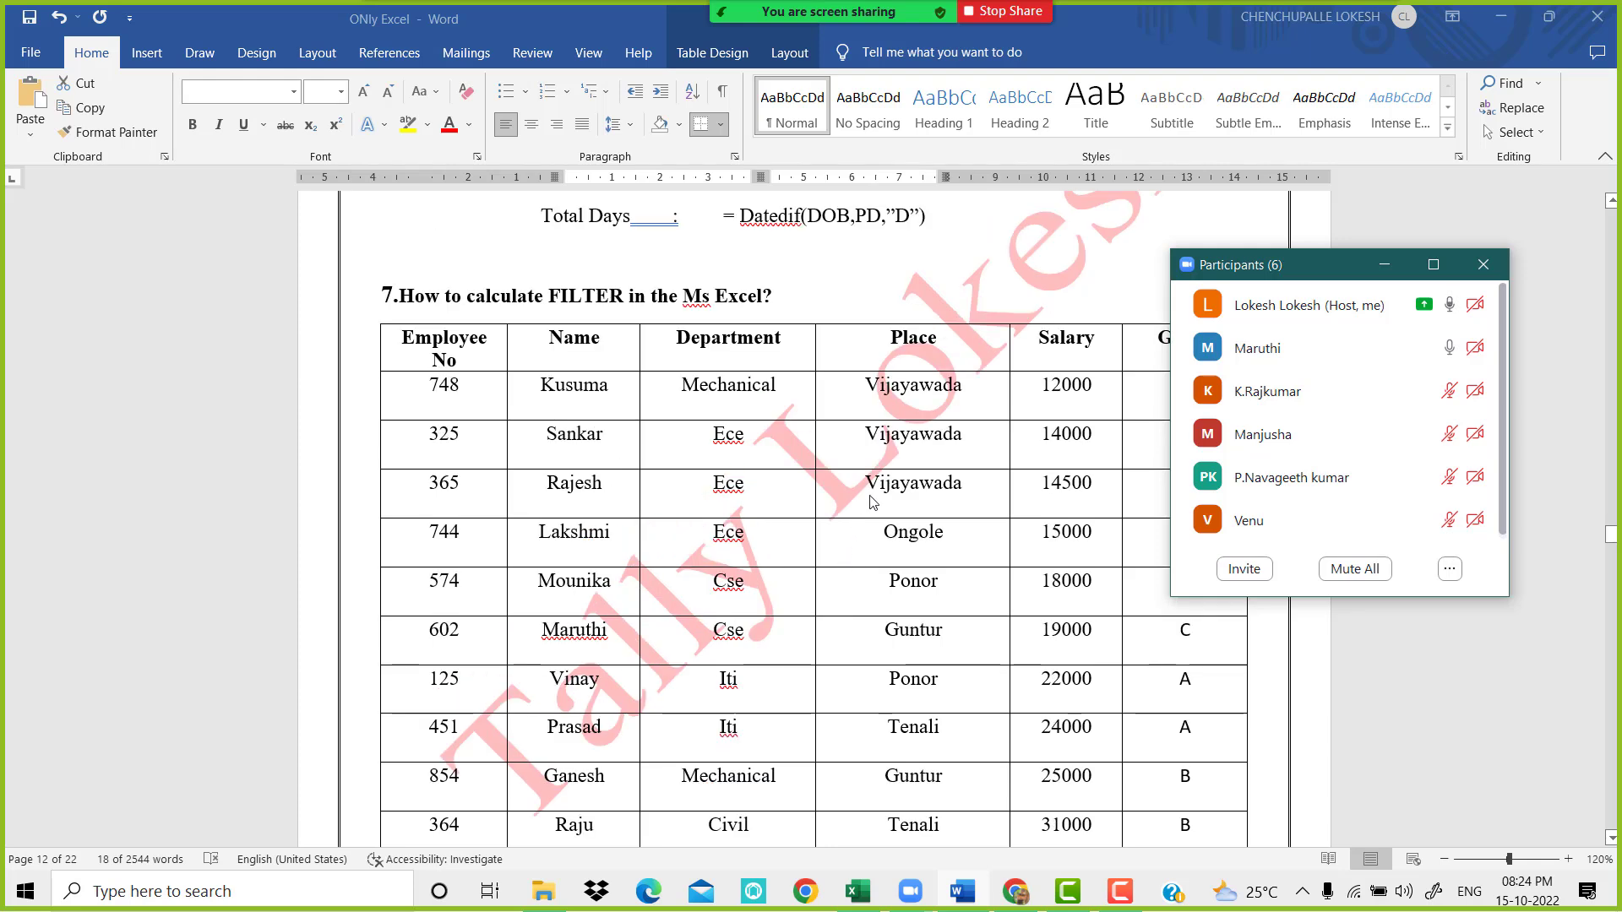
pyautogui.moveTo(967, 6)
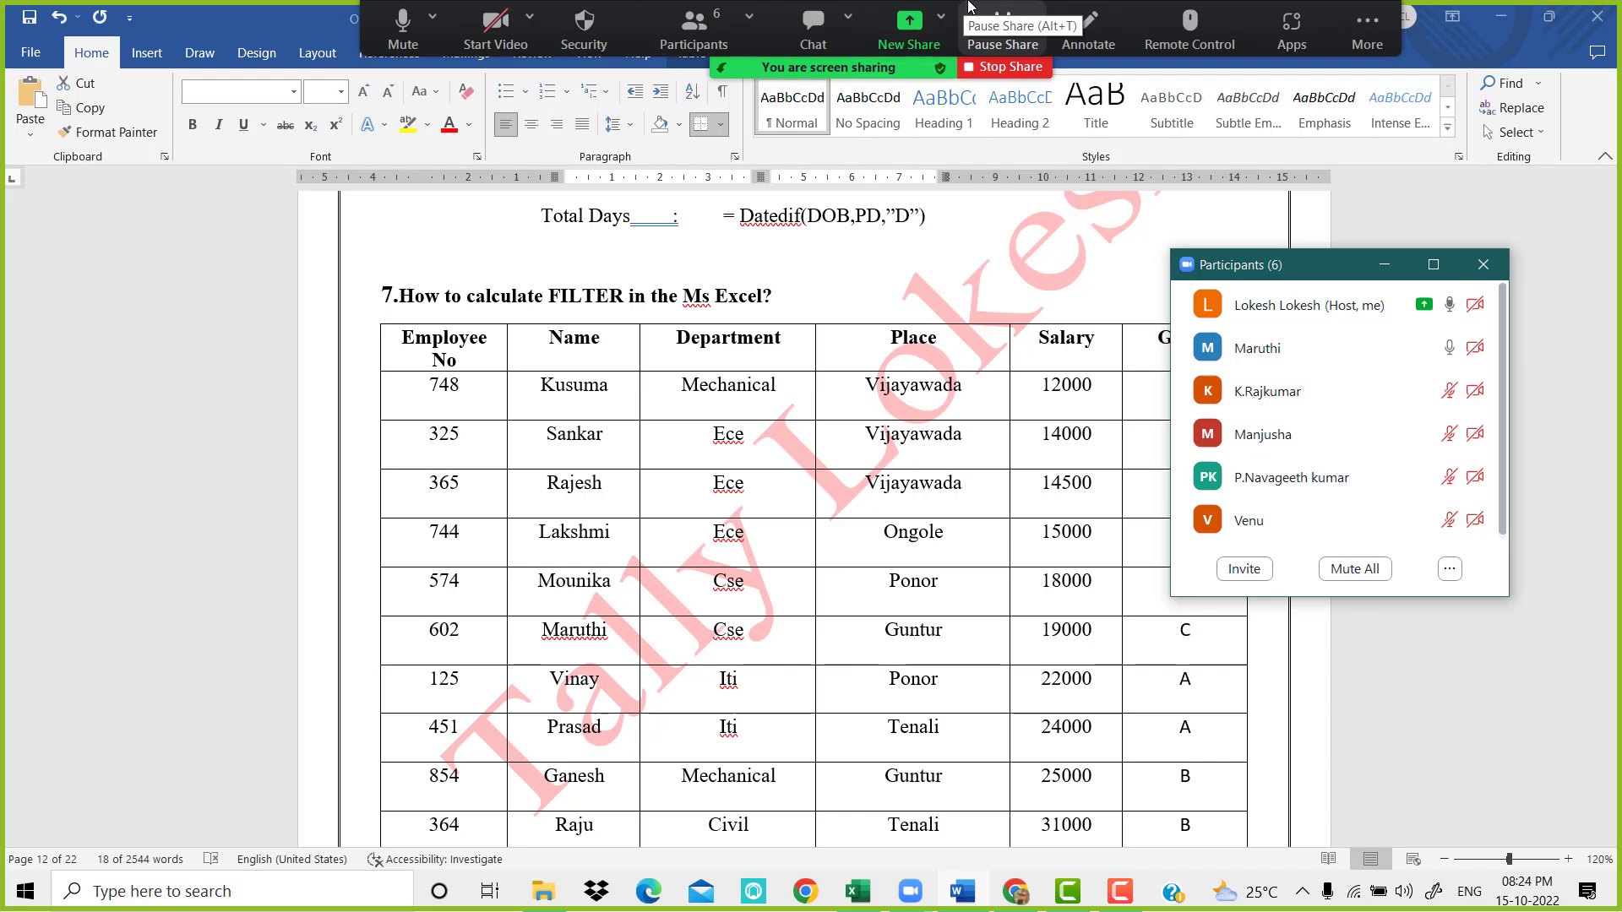
pyautogui.moveTo(811, 25)
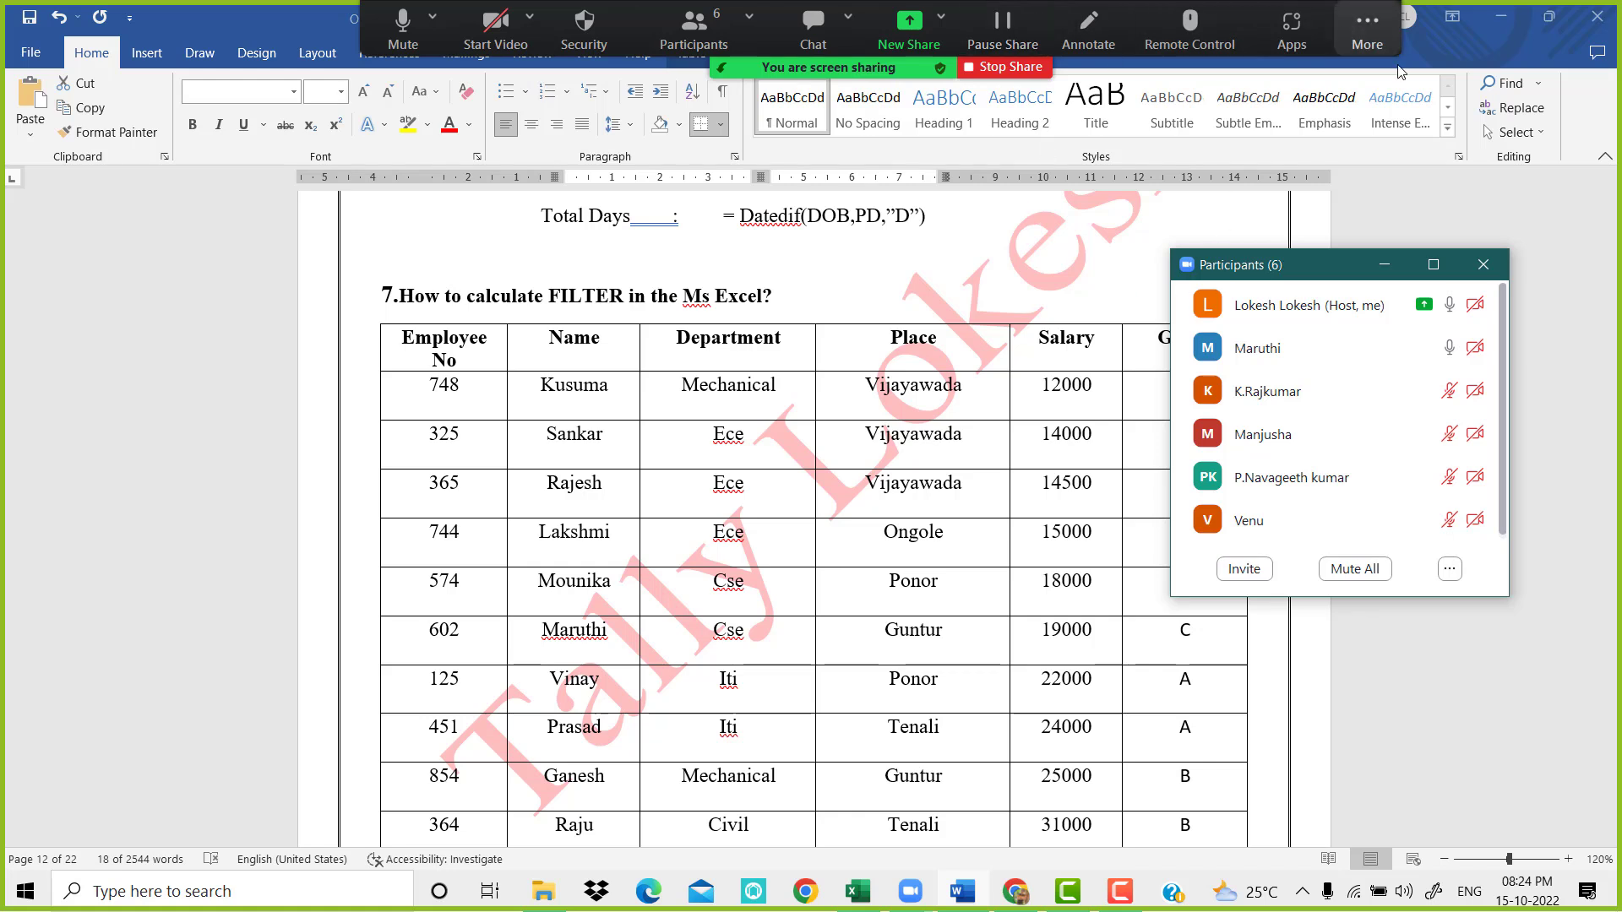
pyautogui.click(1384, 264)
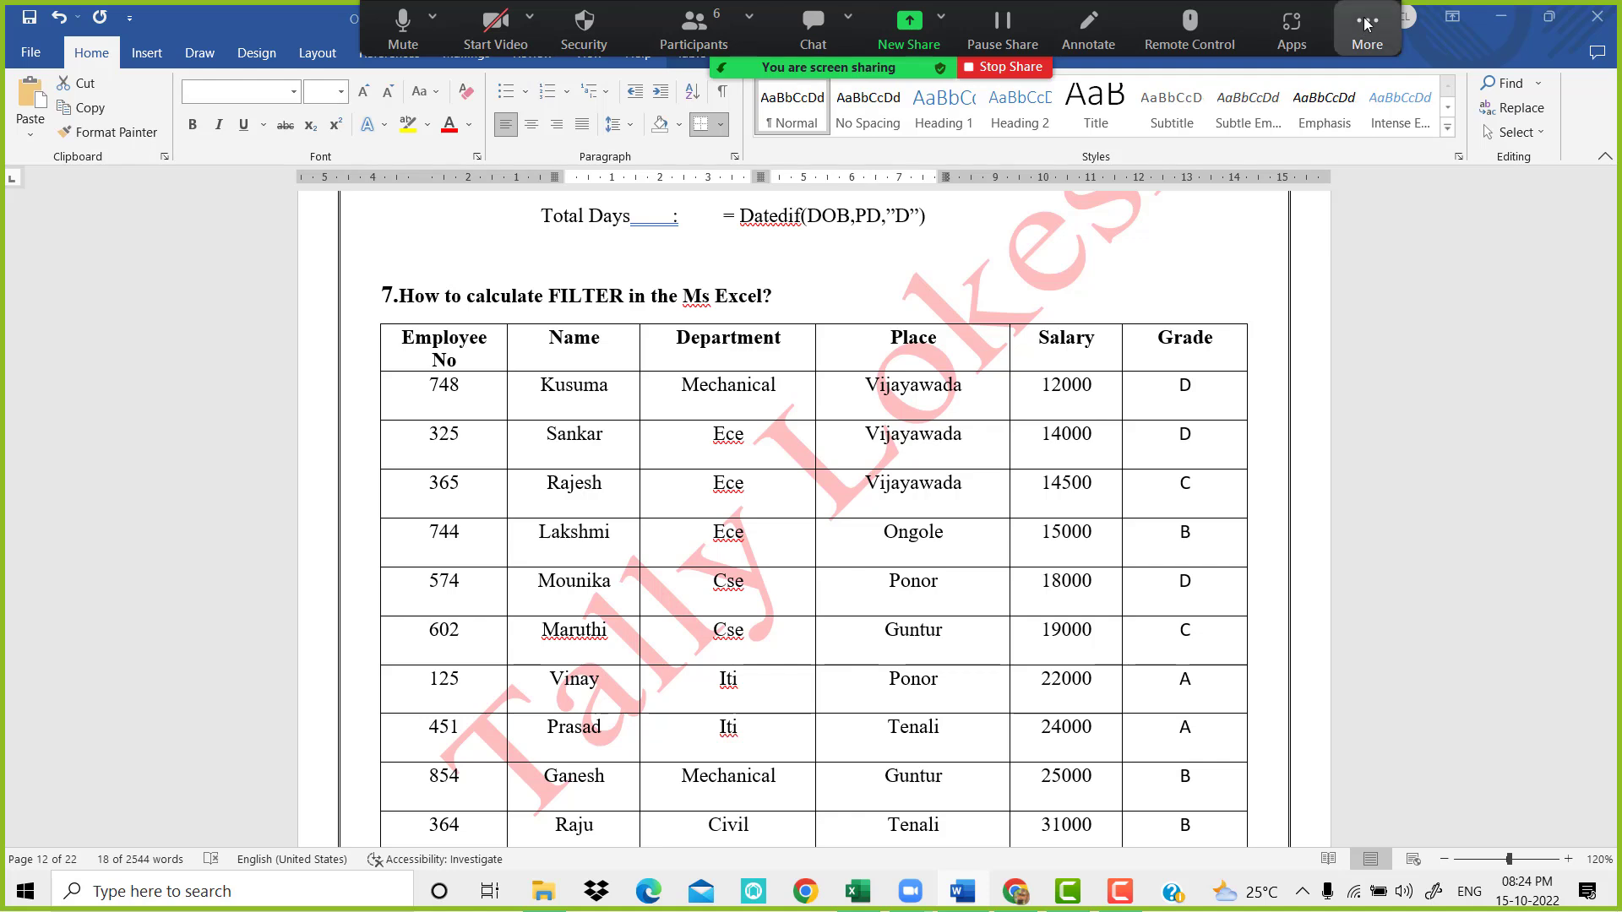
pyautogui.click(1366, 25)
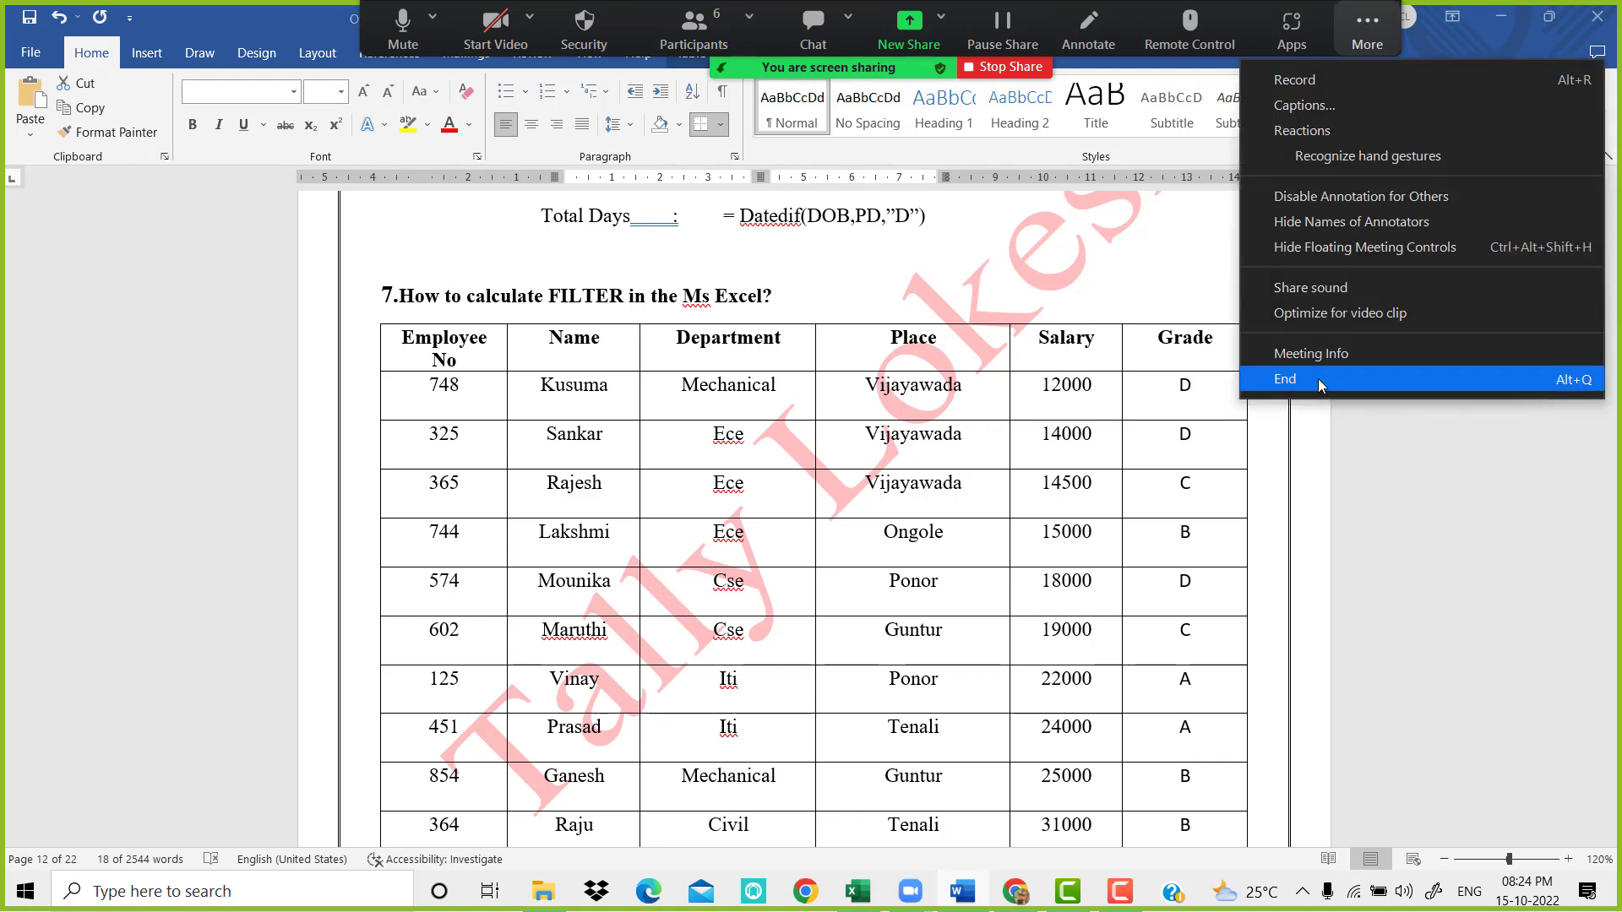